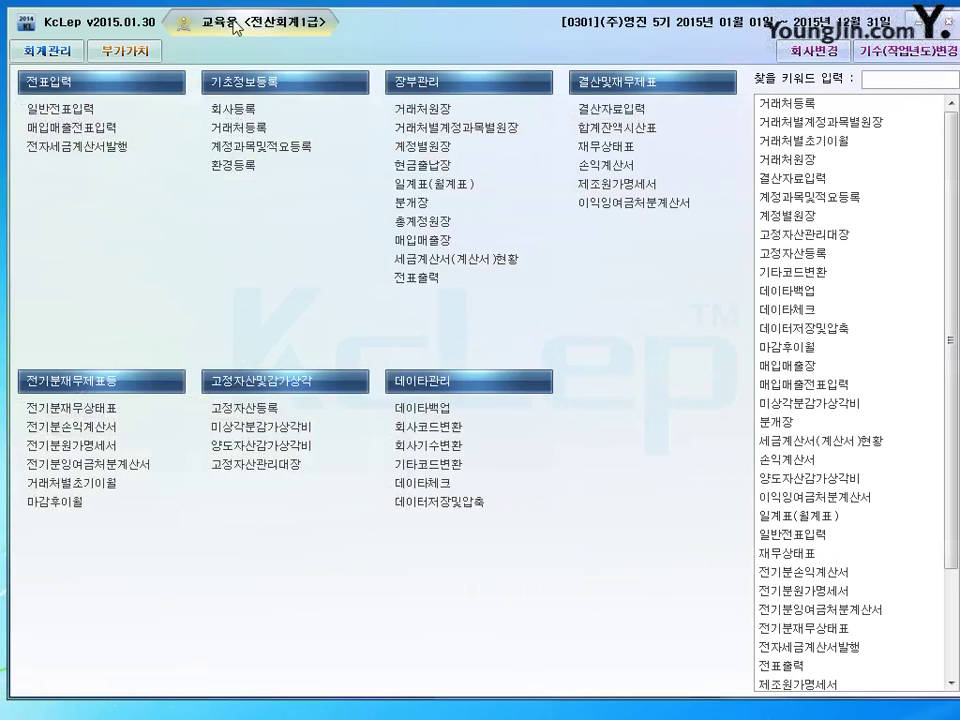
- Open 매입매출전표입력 and set the entry month to 1 (January 2015)
left_click(45, 129)
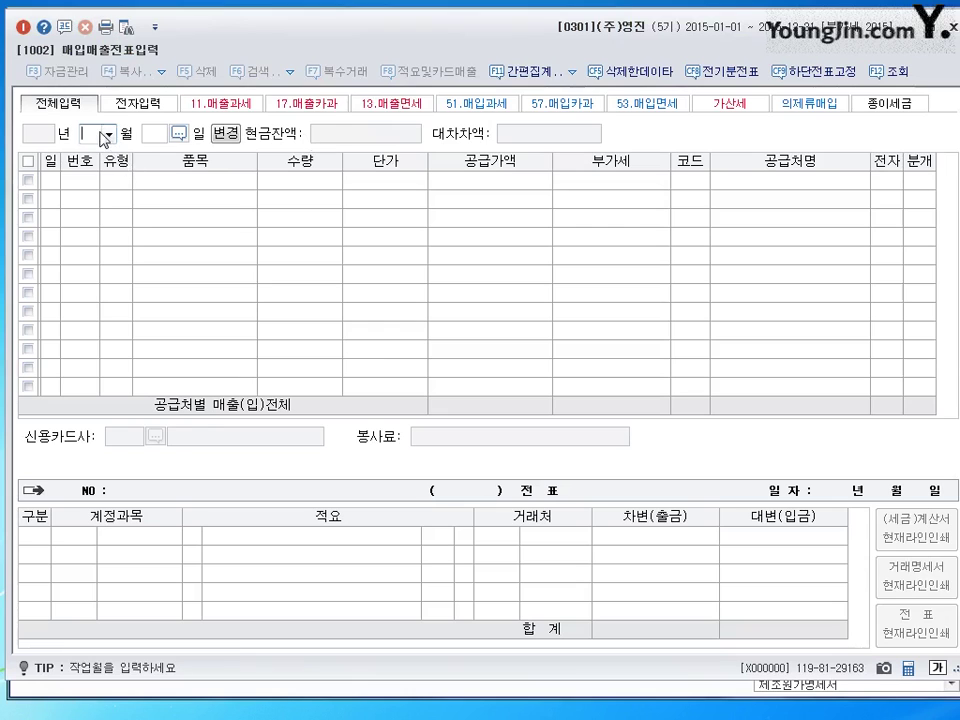
type("1")
key("Return")
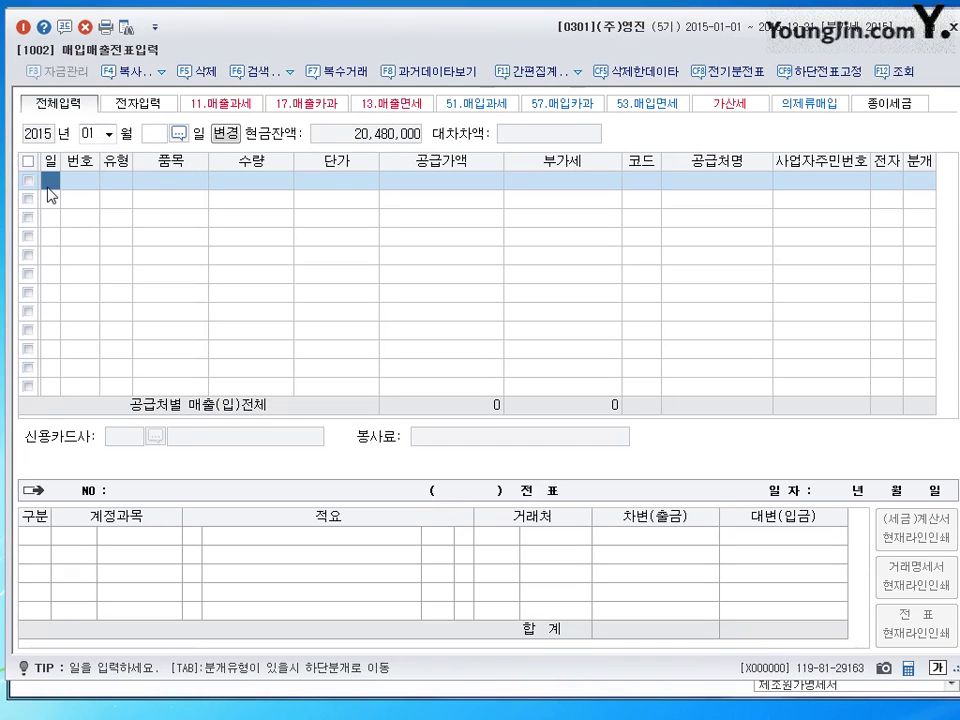
- Enter day 1 for the first January row and return to its 유형 cell
type("1")
key("Return")
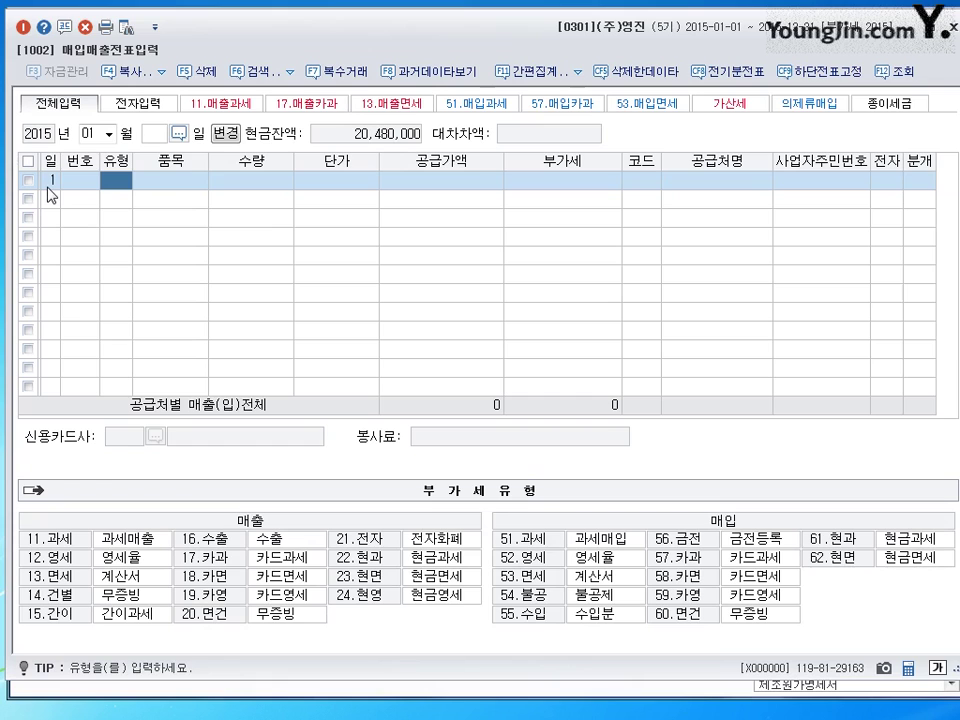
left_click(48, 187)
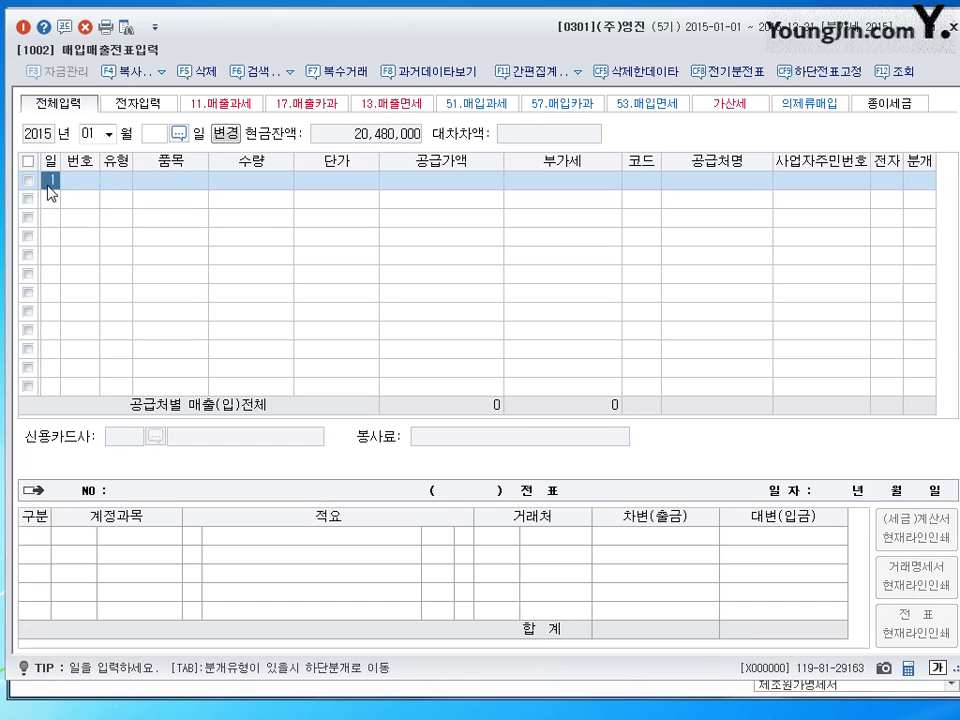
left_click(123, 183)
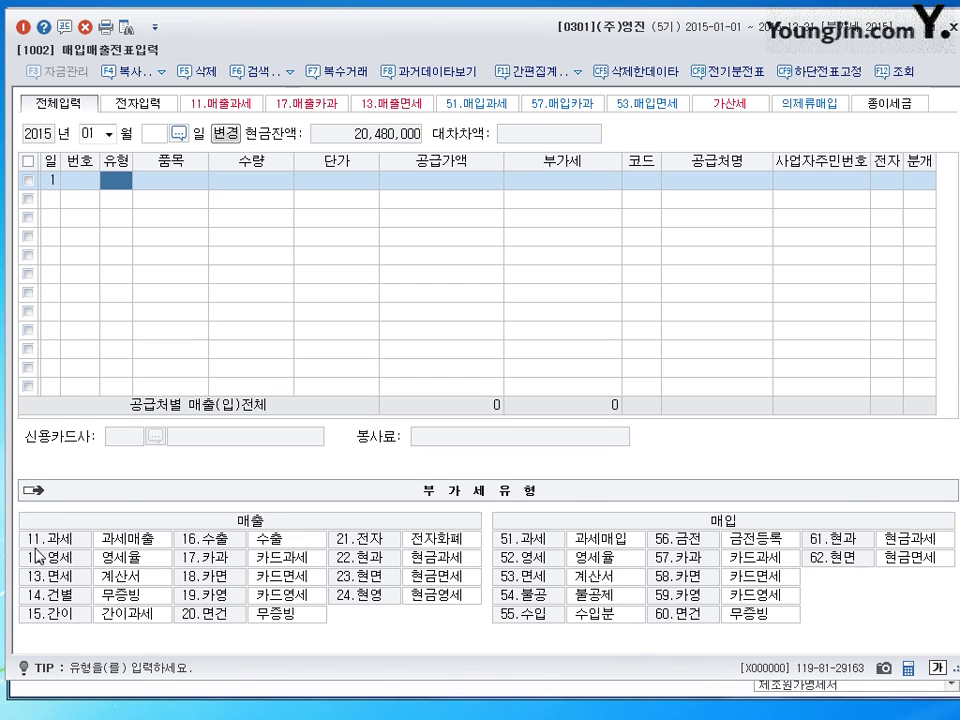
- Set the first row's type to 11 (과세) and its item to 제품
type("11")
key("Return")
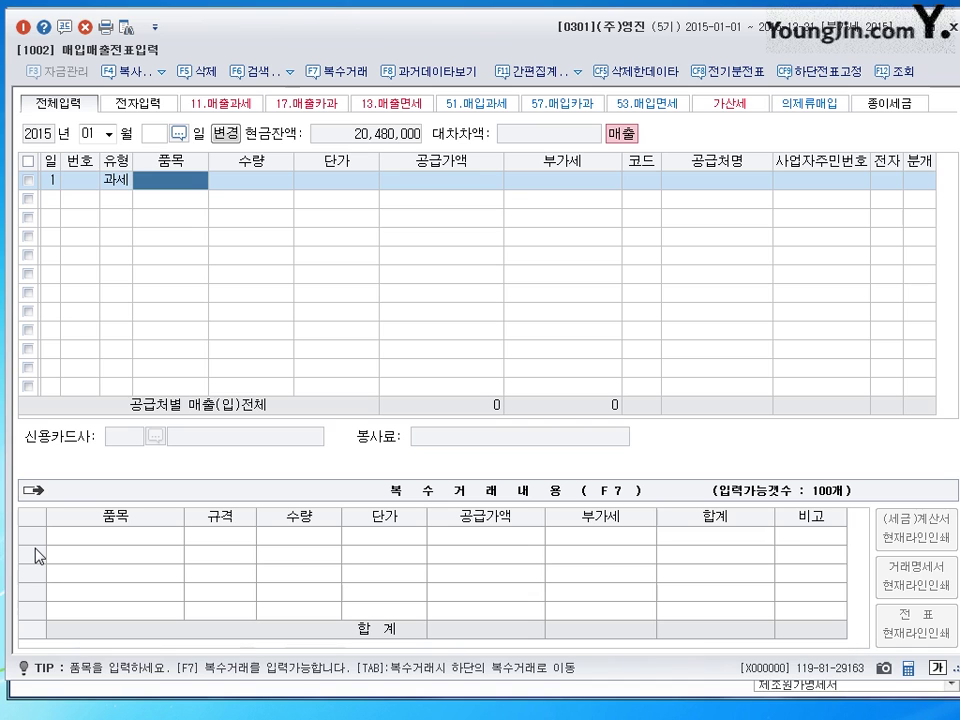
type("ㅈㅔ품")
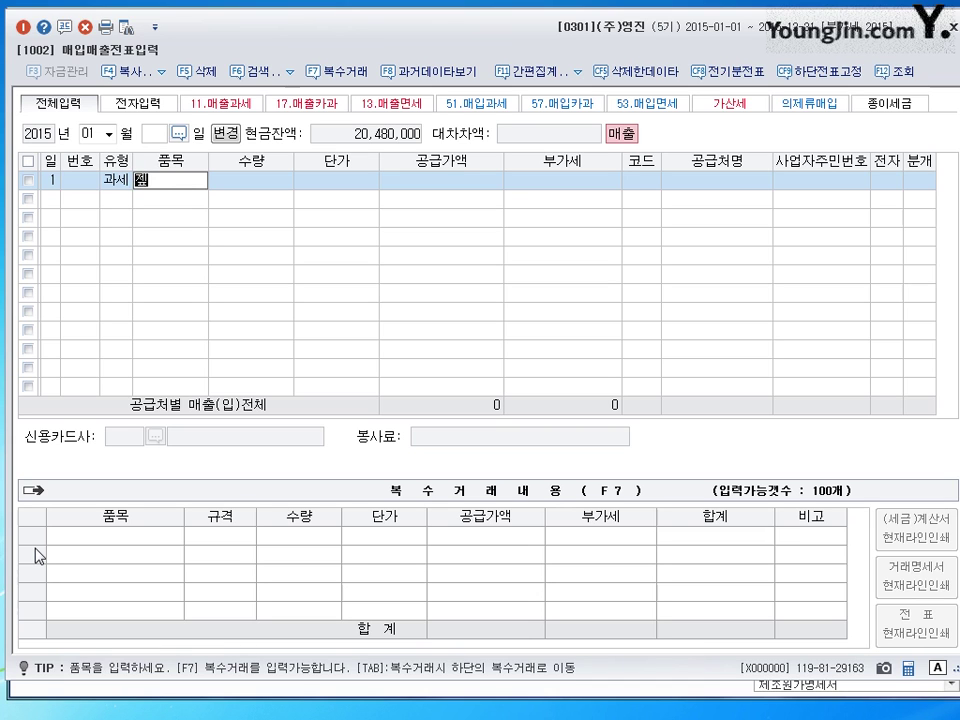
key("Return")
key("Return")
key("Return")
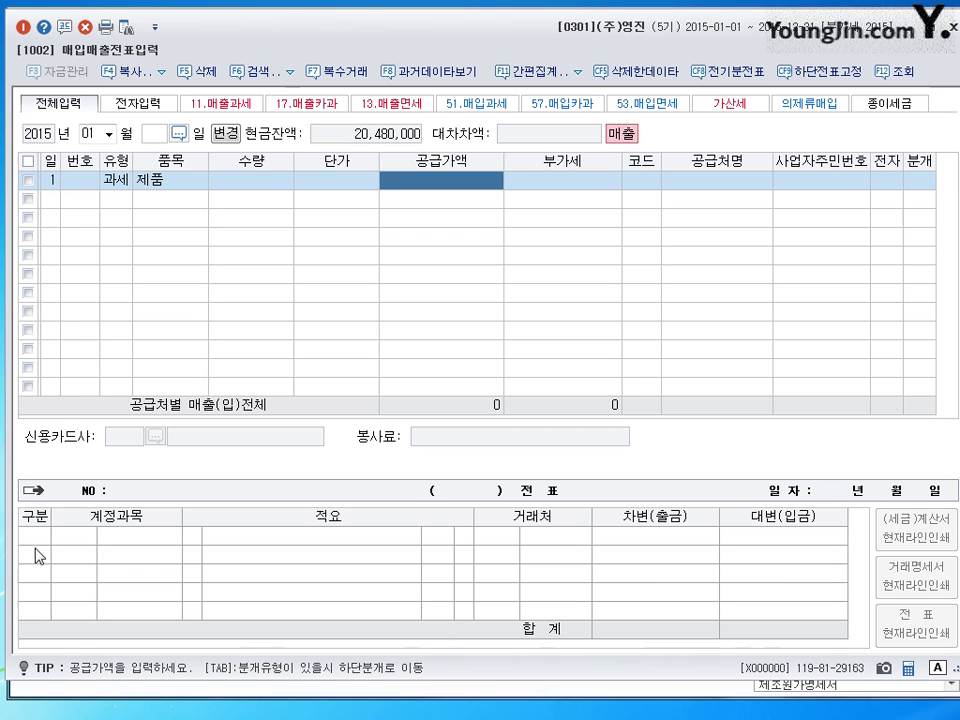
- Enter supply value 1,500,000 and check the auto-calculated 150,000 VAT
type("1500000")
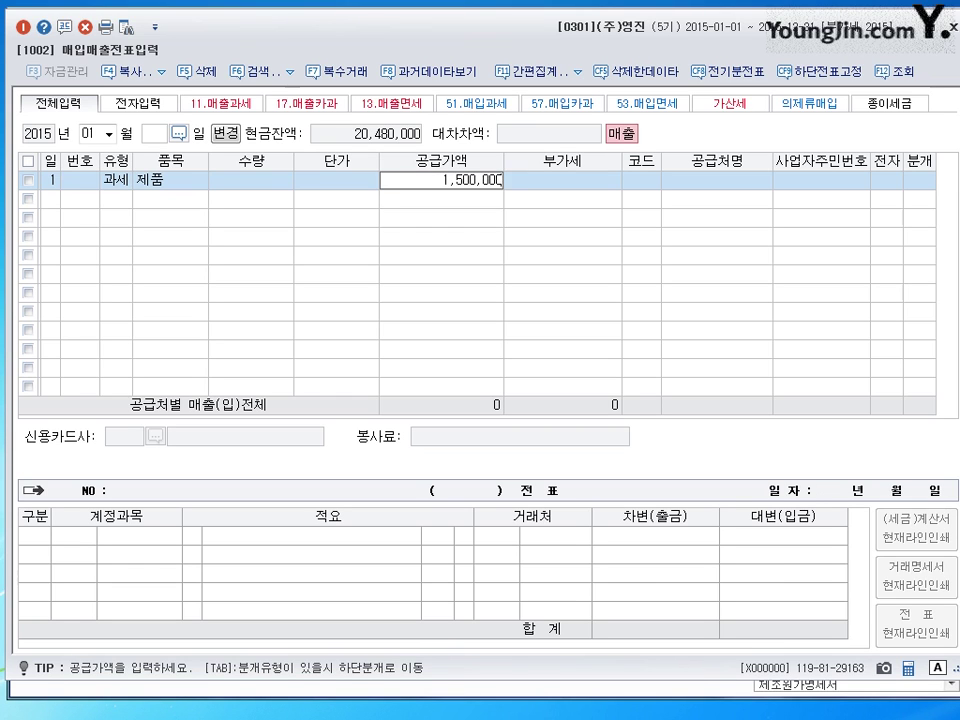
key("Return")
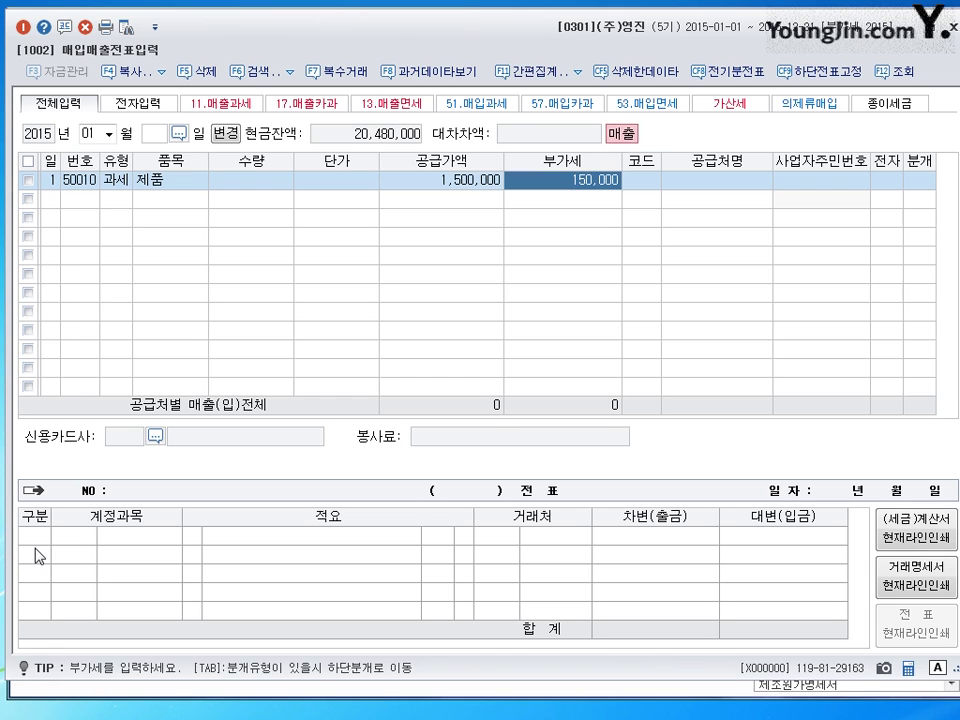
key("shift+Tab")
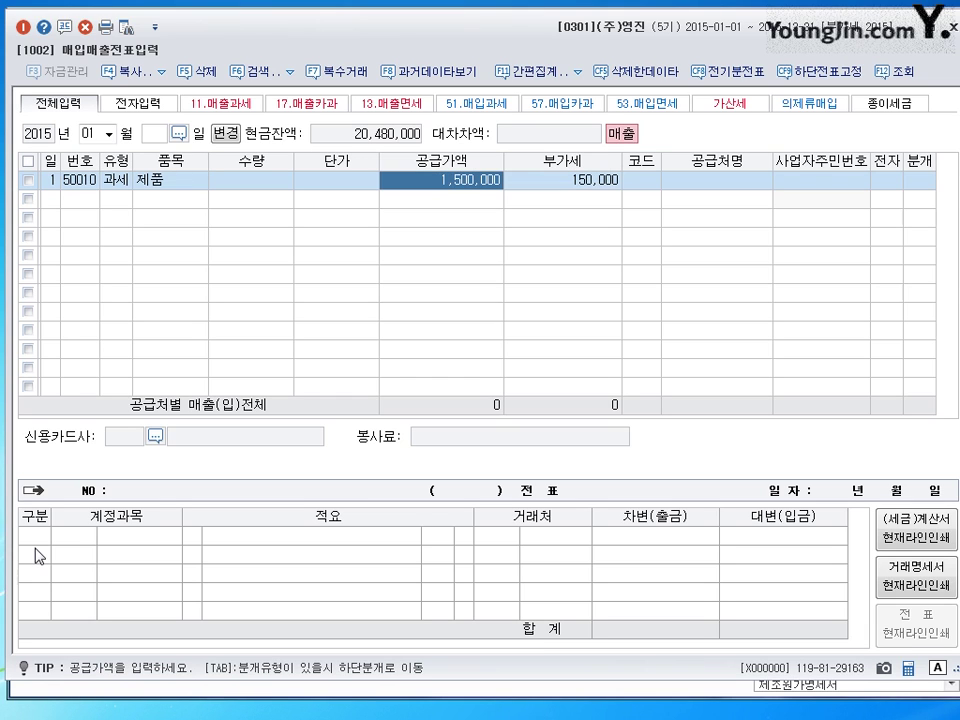
key("Tab")
key("shift+Tab")
key("Tab")
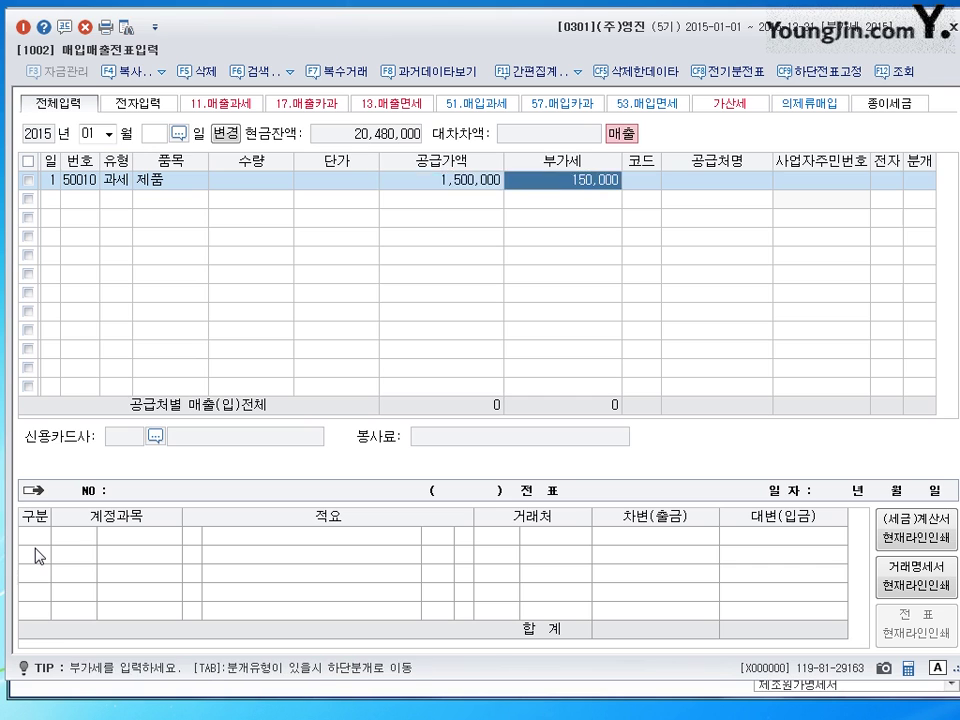
key("shift+Tab")
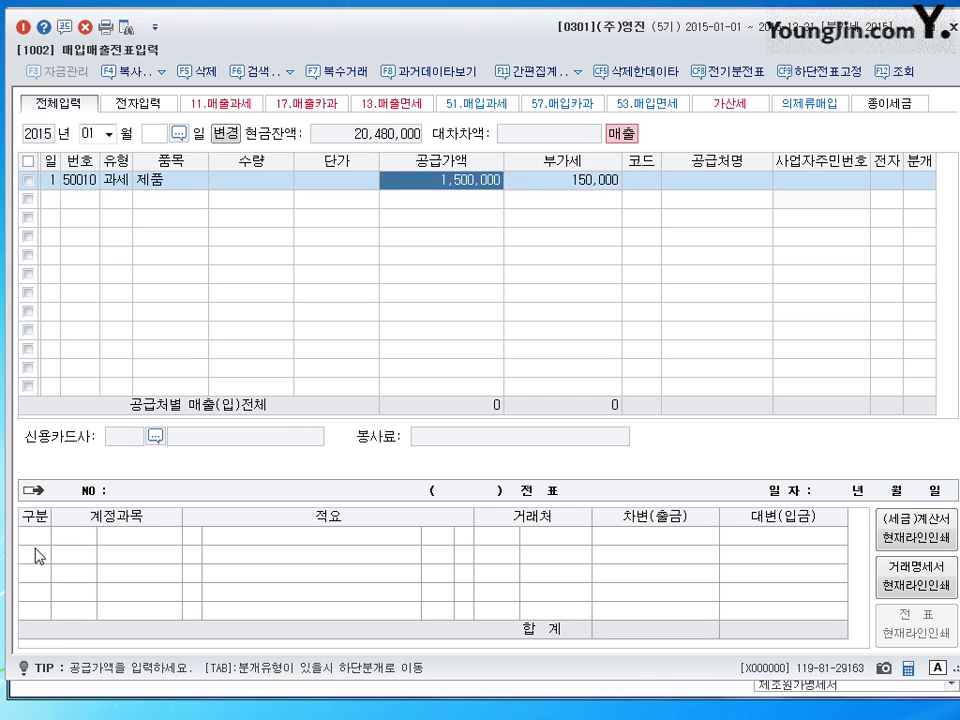
key("Tab")
key("shift+Tab")
key("Tab")
key("shift+Tab")
- Move to the first sale's customer code cell, showing the 공급처등록정보 panel
key("Tab")
key("Tab")
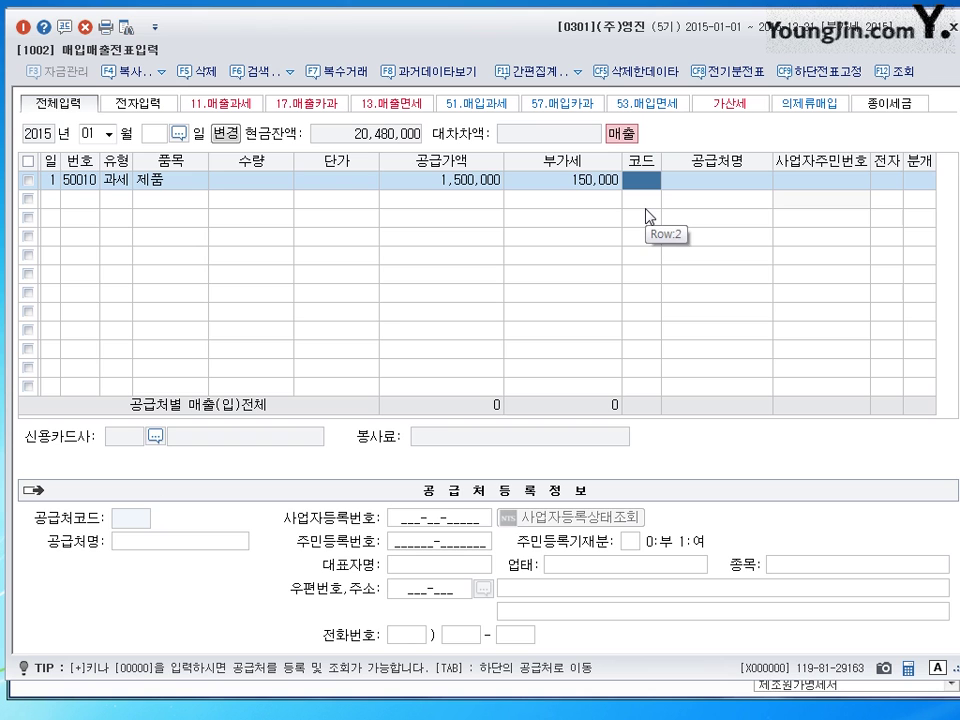
left_click_drag(480, 34, 480, 160)
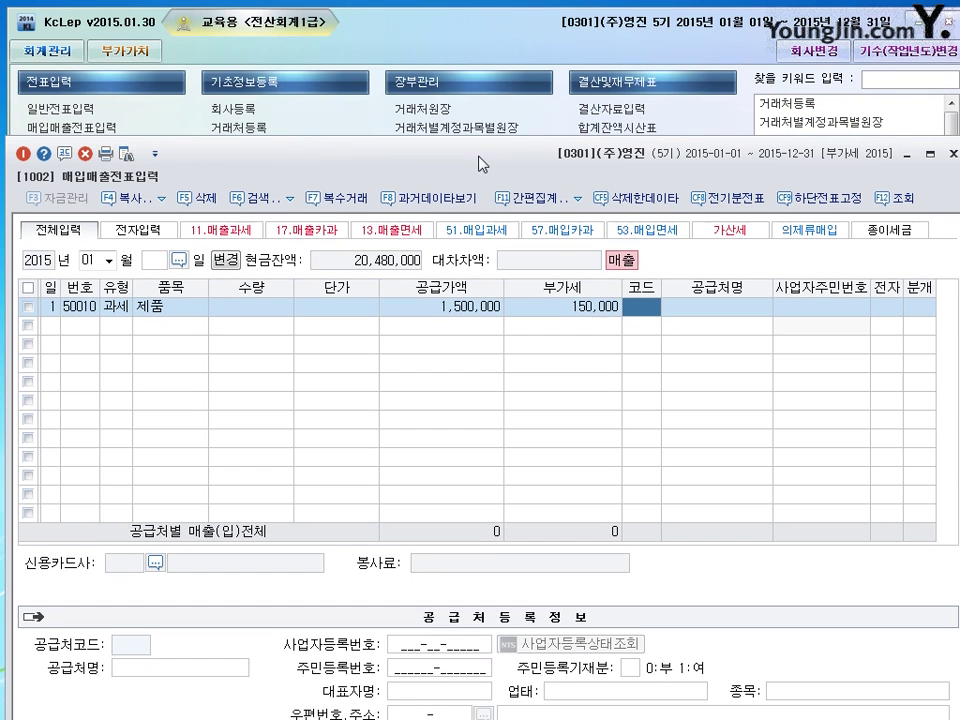
left_click_drag(300, 161, 332, 47)
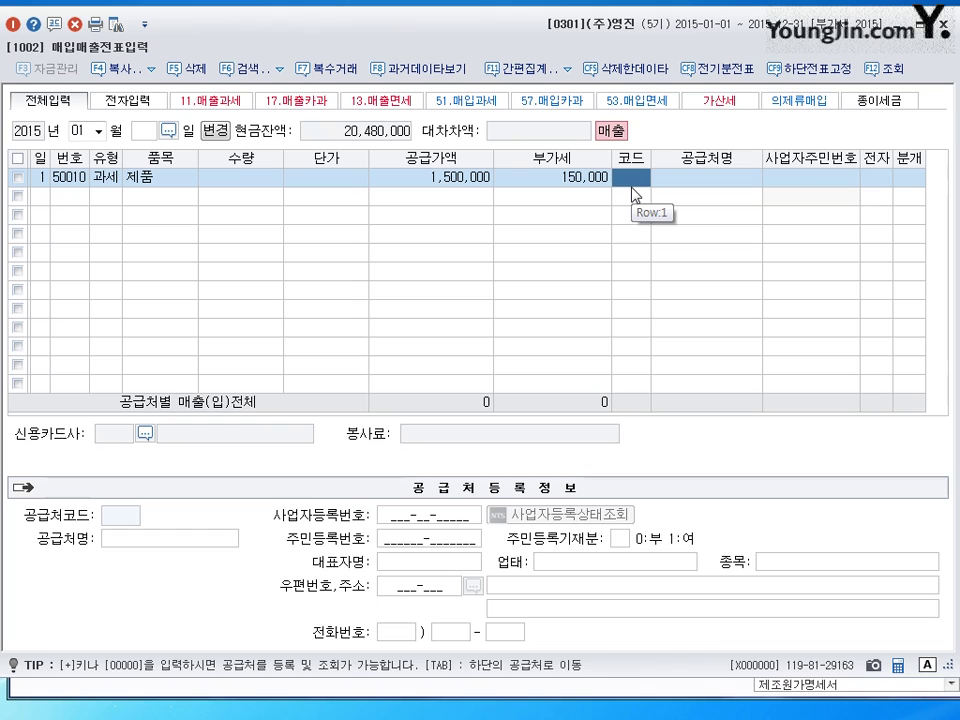
- Register the buyer's name as a new customer under code 00301 for the first sale
key("plus")
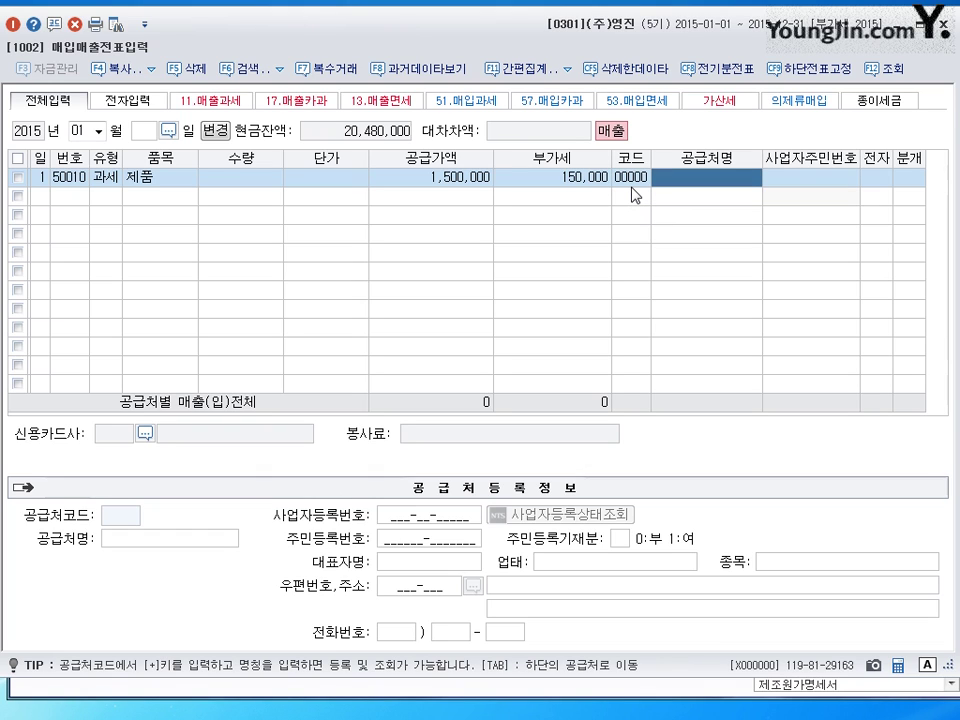
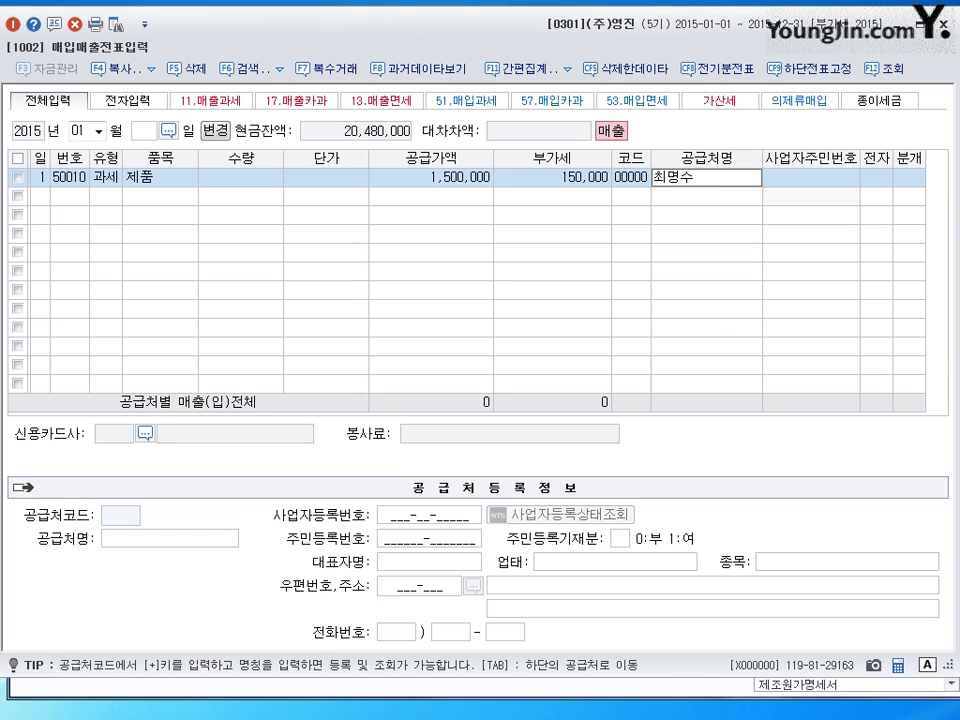
key("Return")
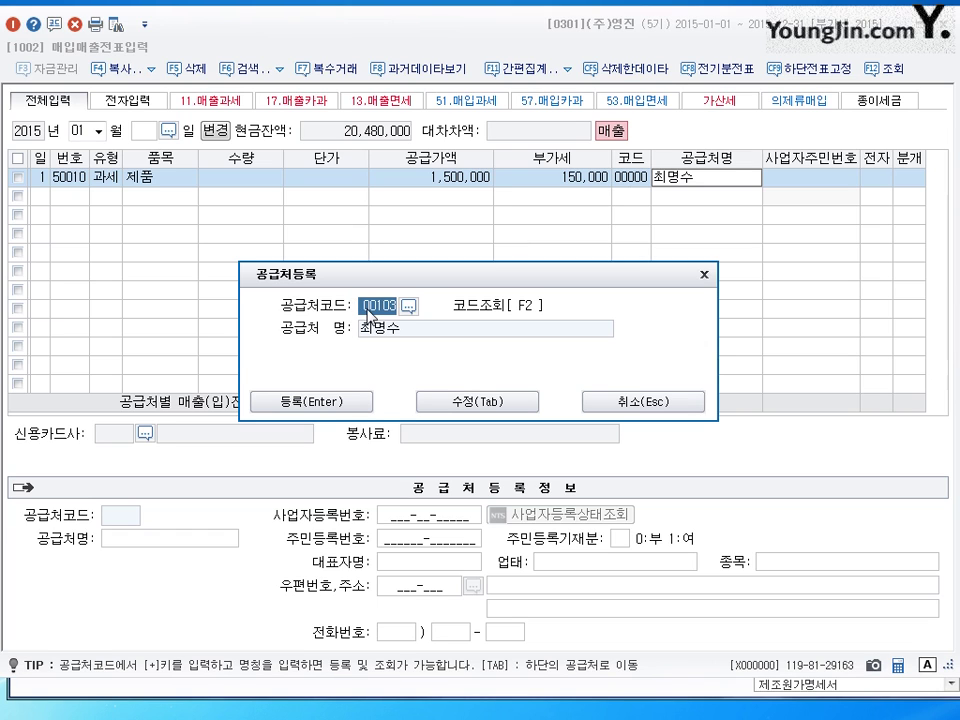
type("301")
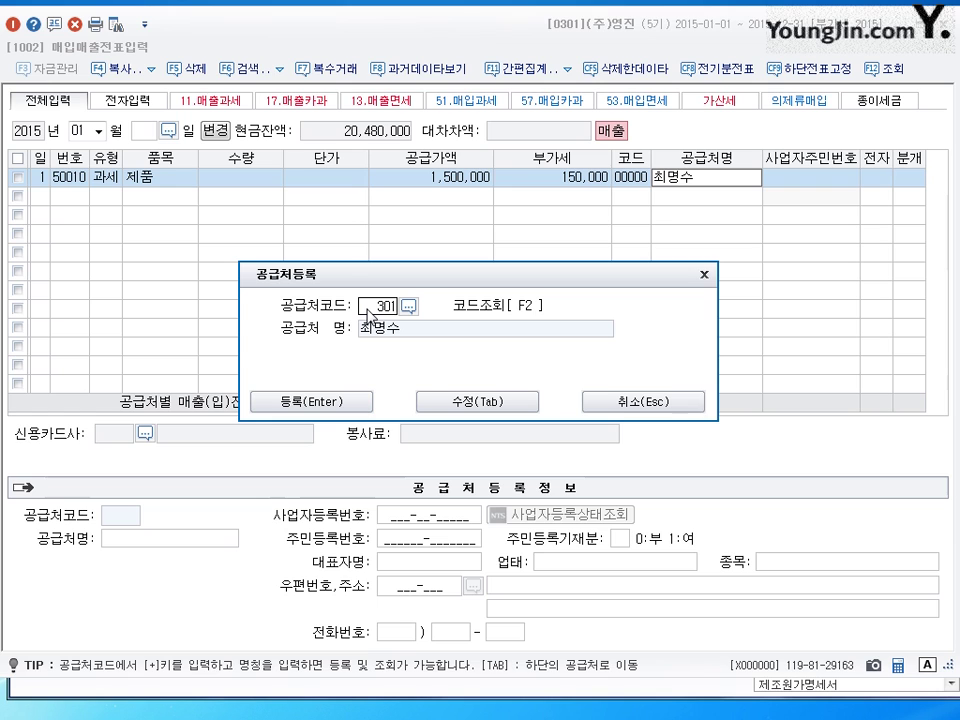
left_click(495, 404)
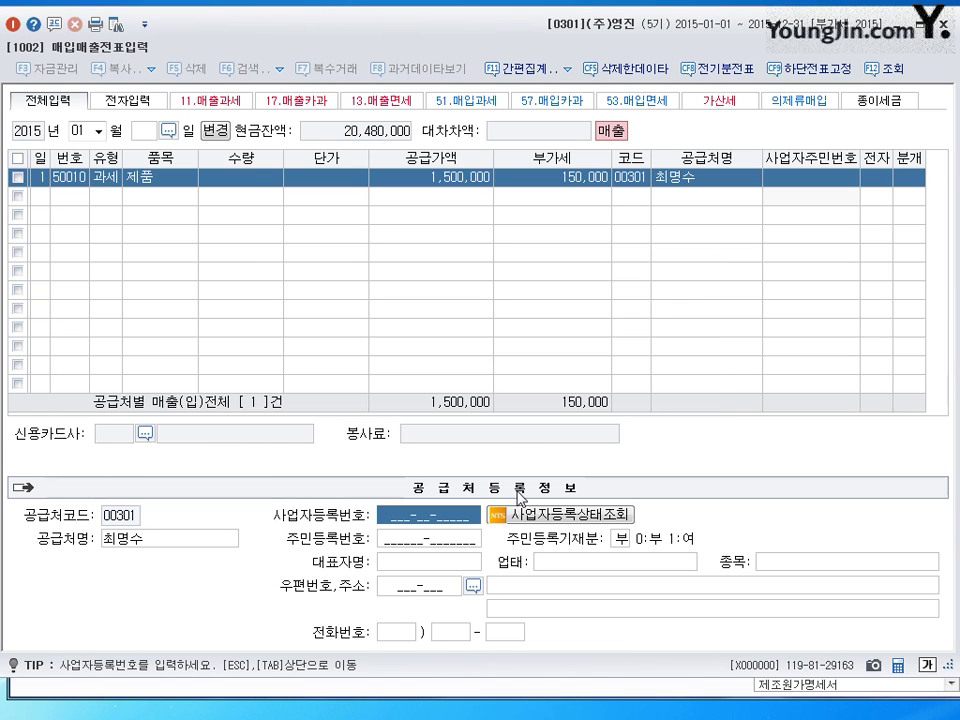
- Fill in the new customer's resident registration number and representative name
left_click(418, 542)
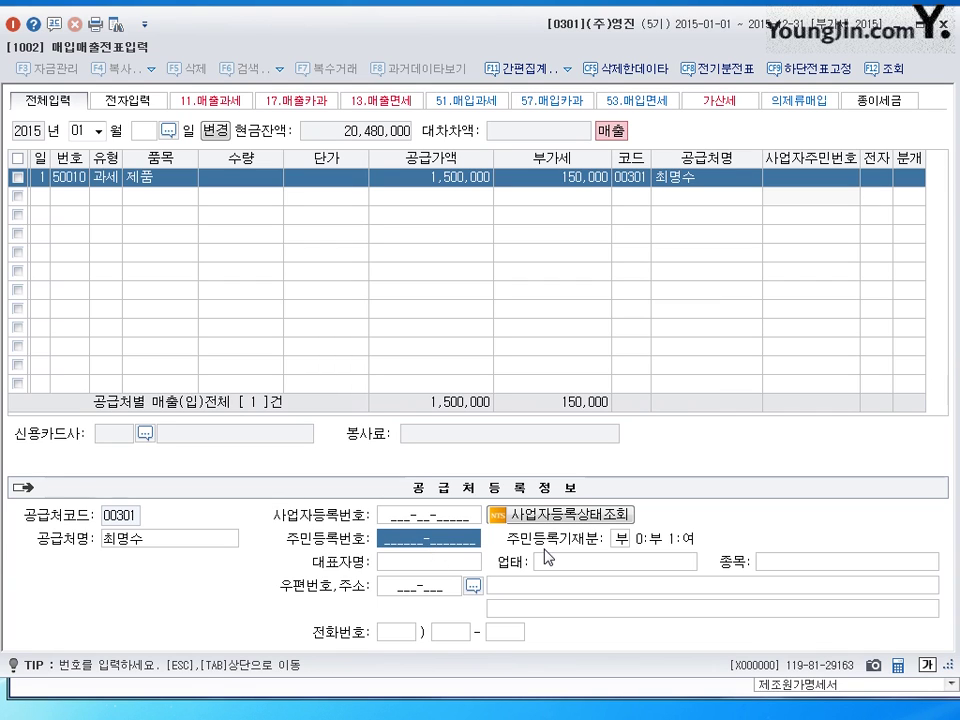
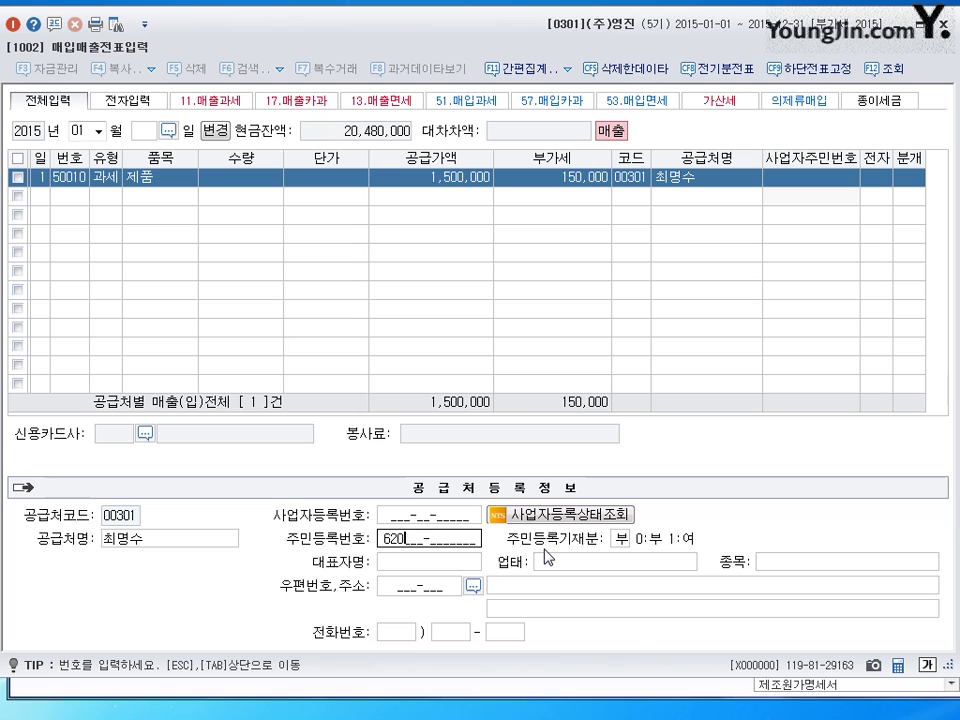
type("1")
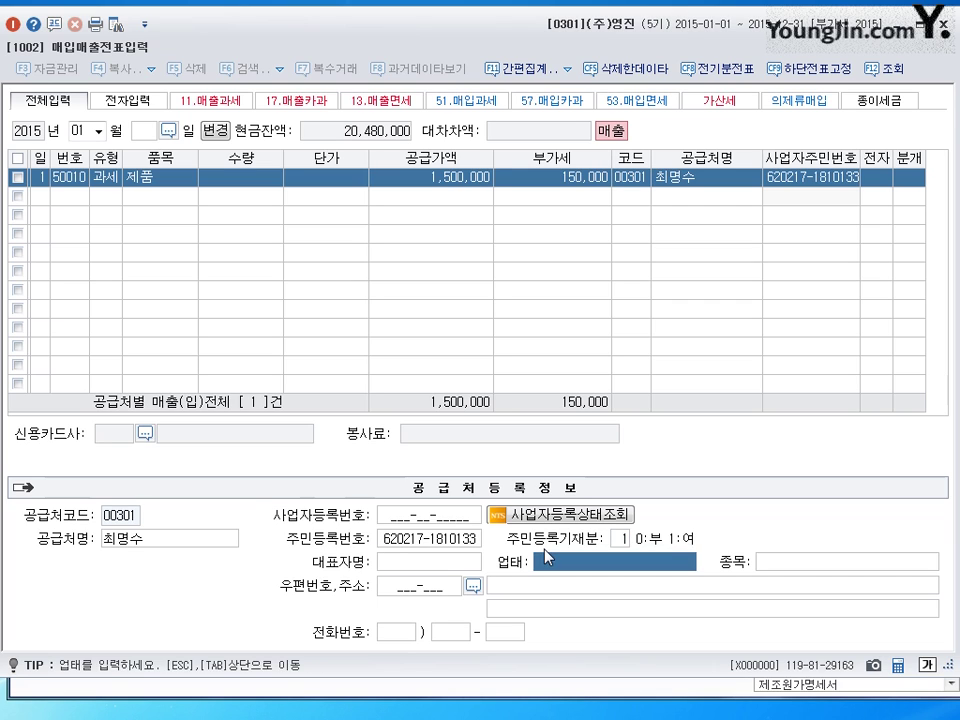
key("shift+Tab")
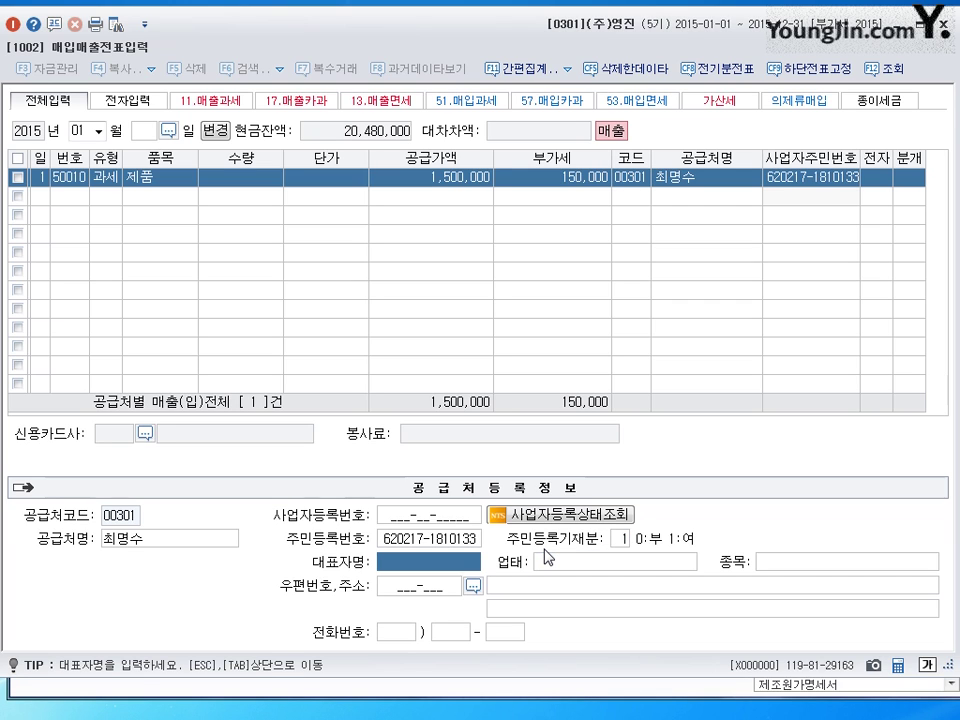
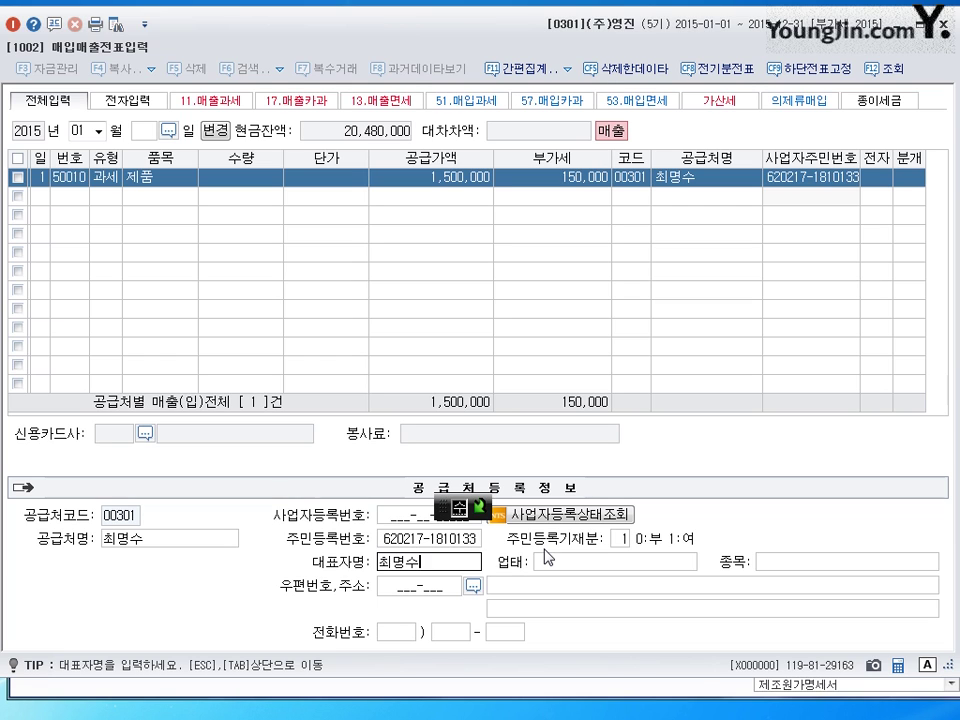
- Skip the remaining supplier fields and return to row 1's 전자 column
key("Return")
key("Return")
key("Return")
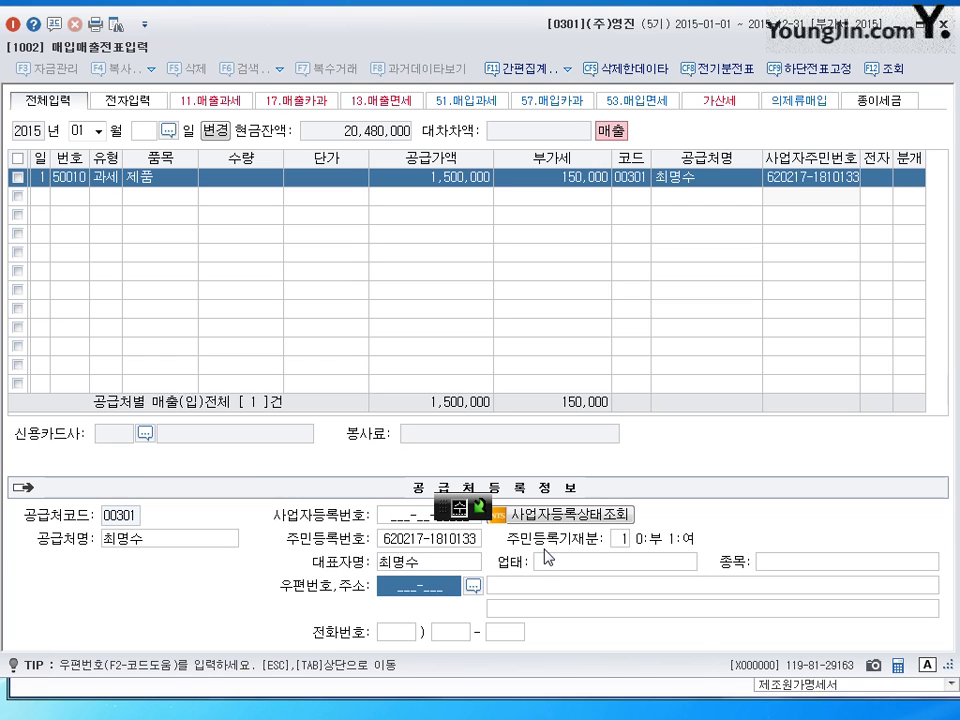
key("Return")
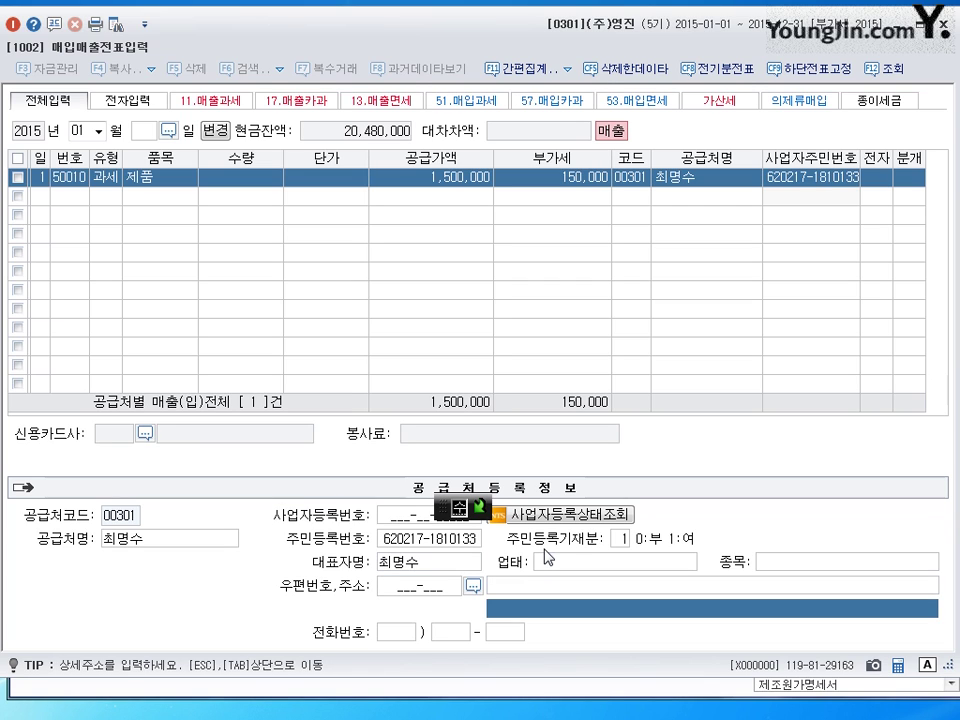
key("Return")
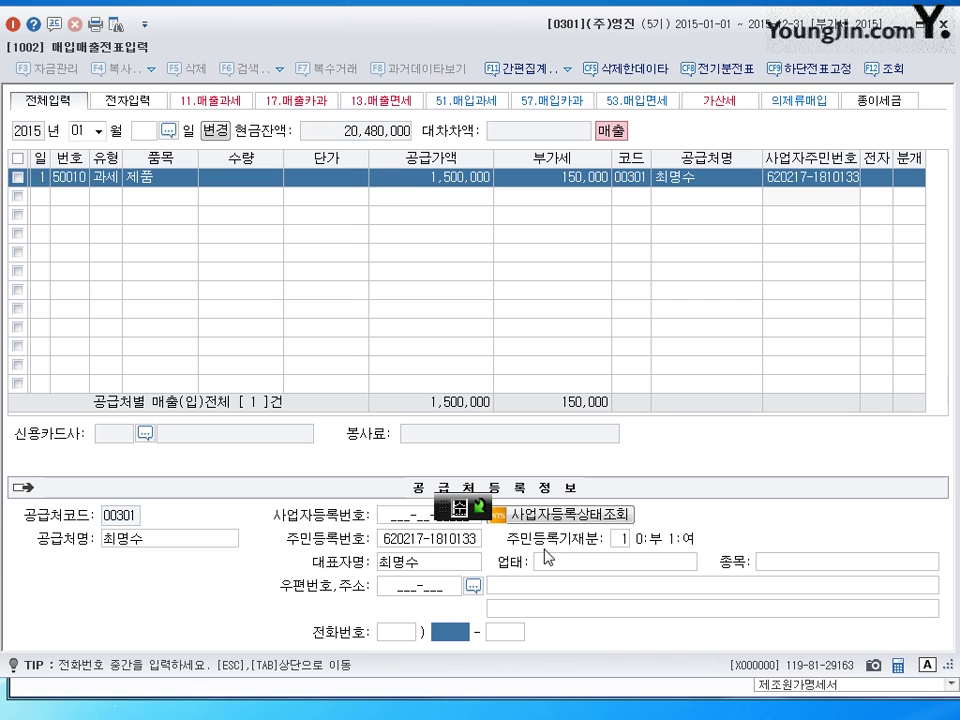
key("Return")
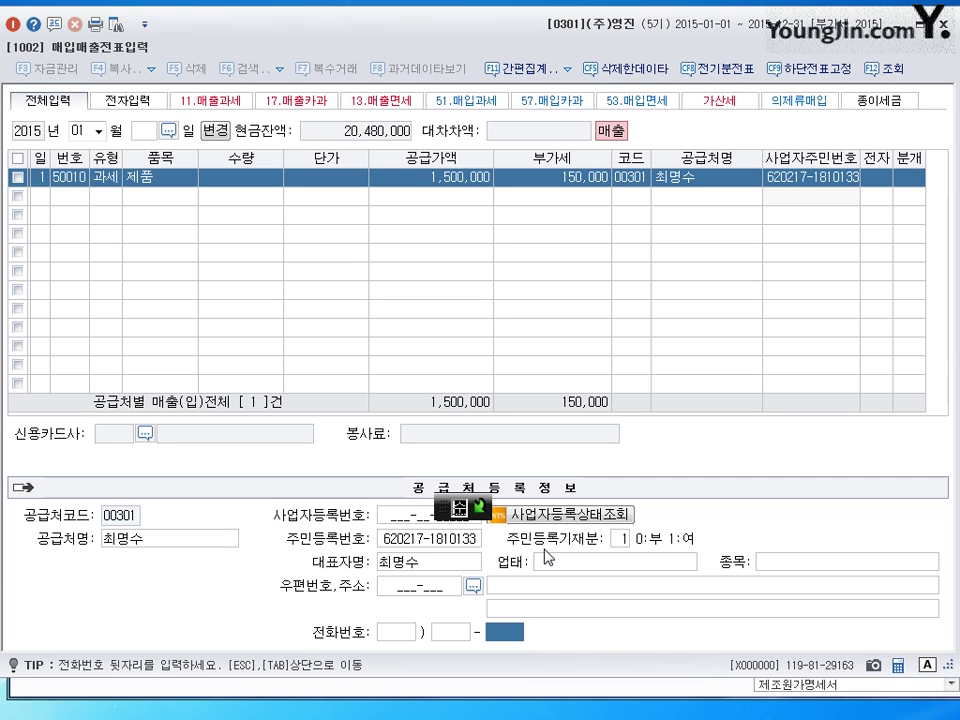
key("Return")
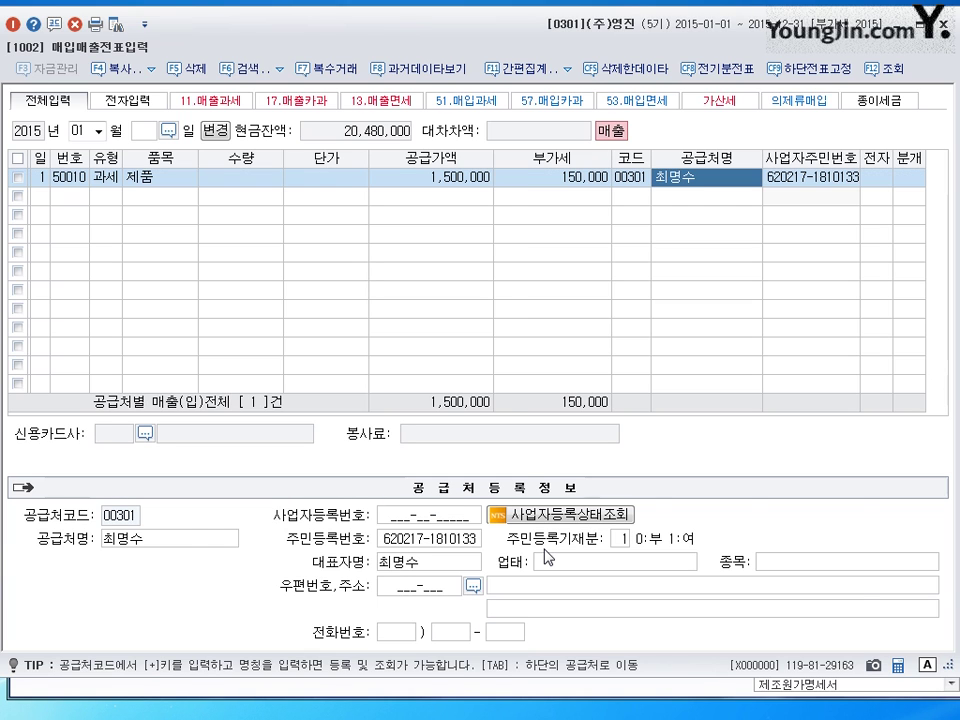
key("Return")
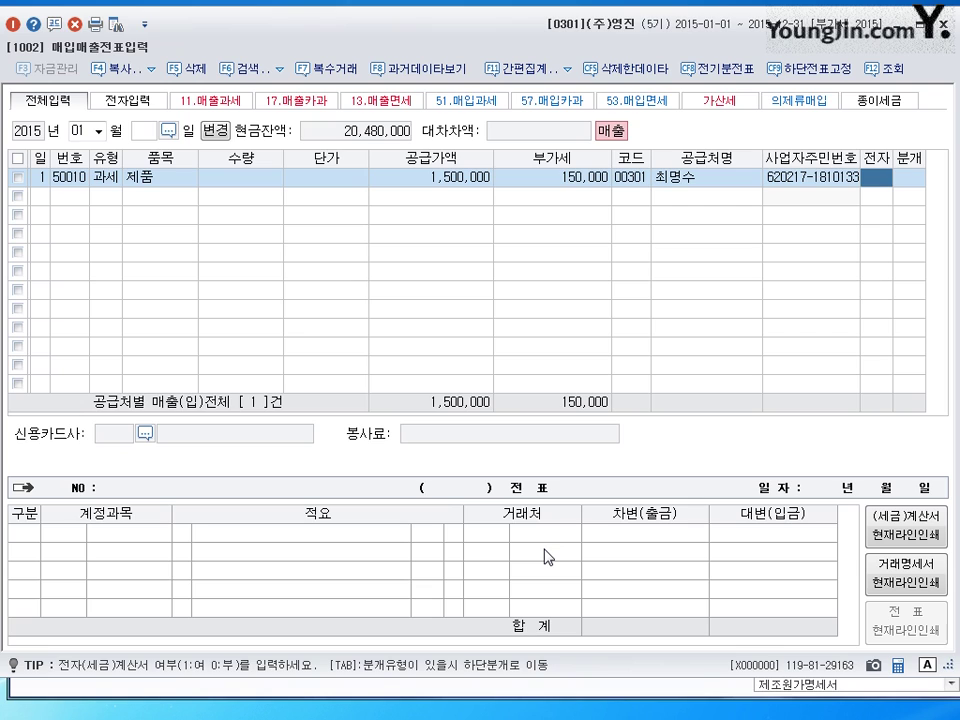
- Mark row 1 electronic and post it as a cash journal totalling 1,650,000
type("1")
key("Return")
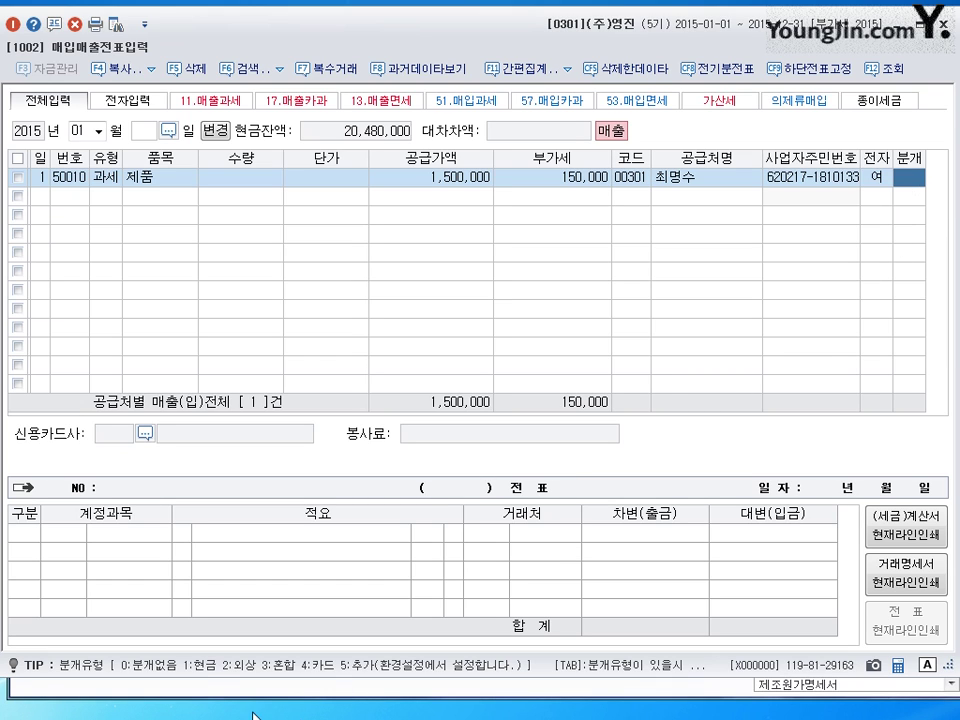
type("1")
key("Return")
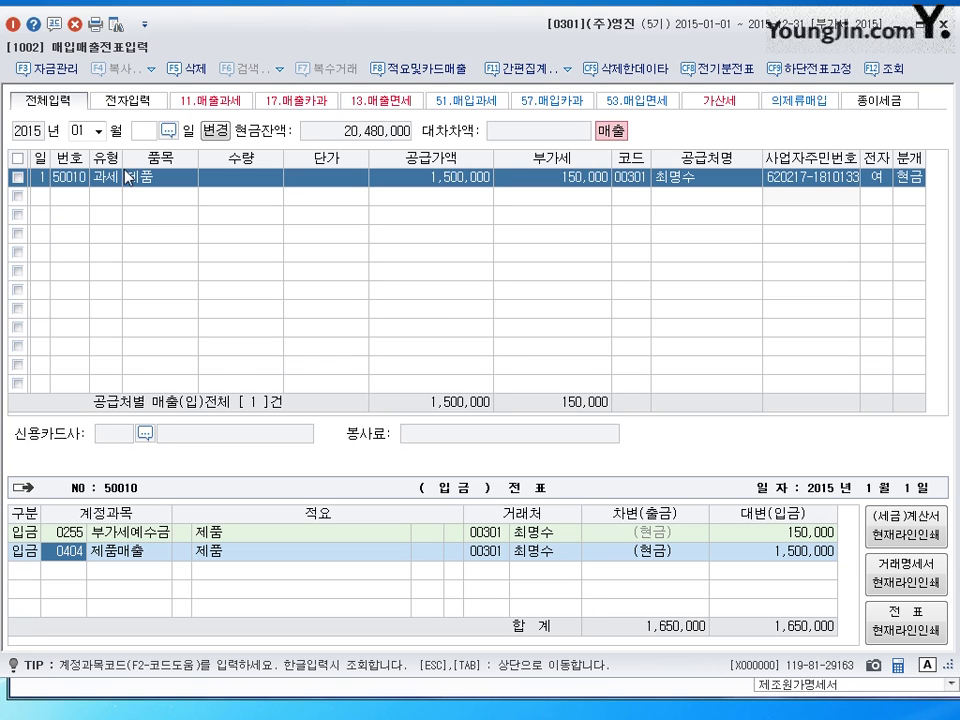
left_click(40, 196)
- Date row 2 on the 2nd and set its type to 11 (과세)
type("2")
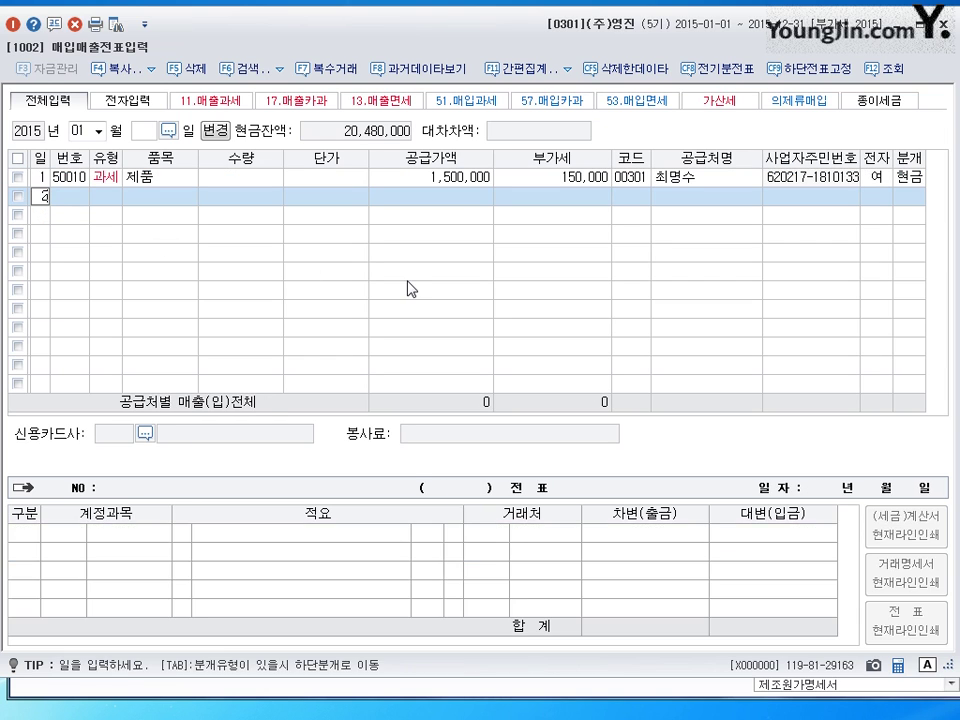
key("Return")
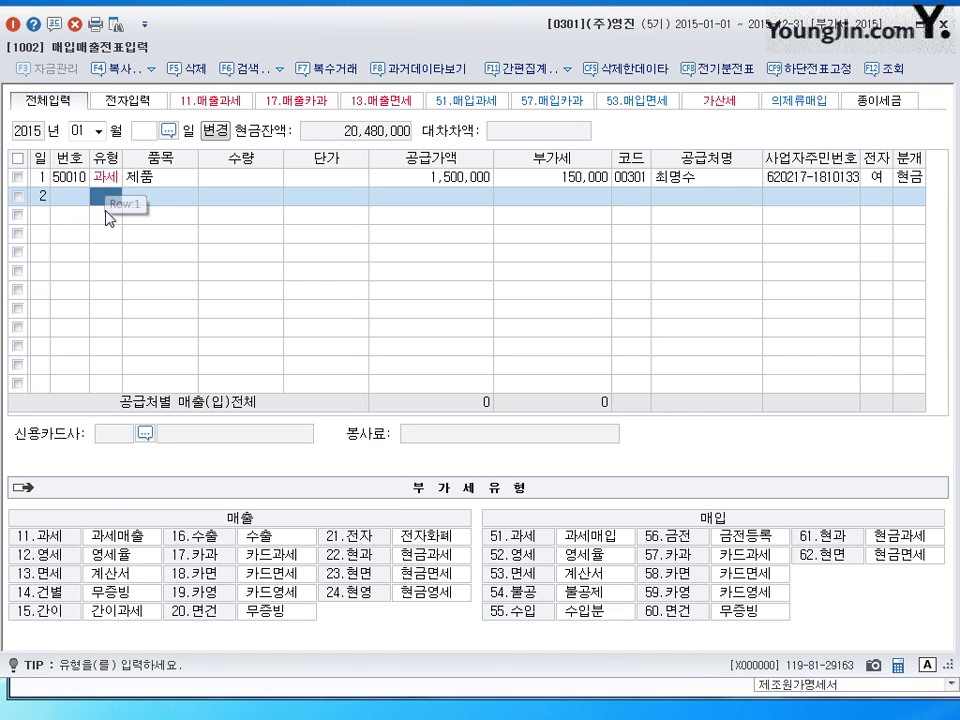
type("11")
key("Return")
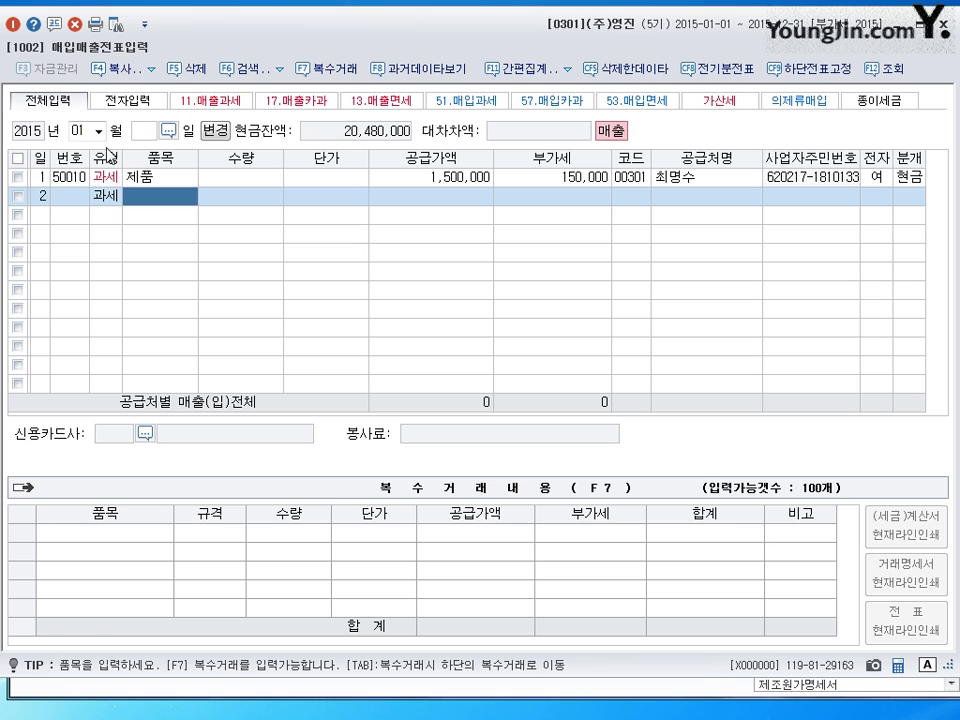
left_click(106, 195)
left_click(156, 200)
- Enter item 의류 with supply value 87,000,000 (VAT 8,700,000)
type("의류")
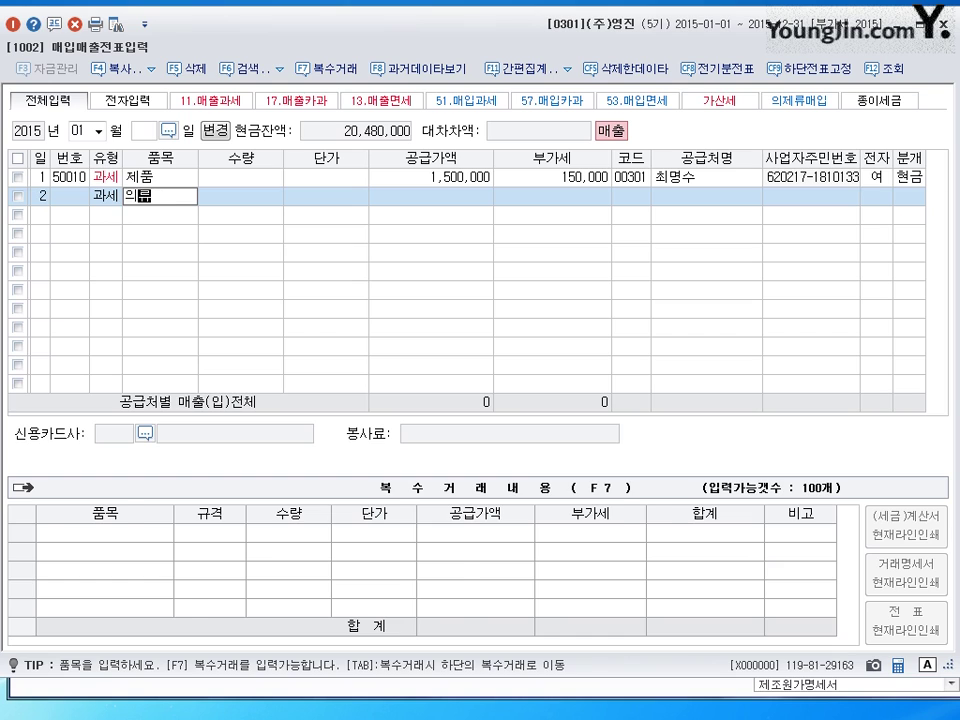
key("Return")
key("Return")
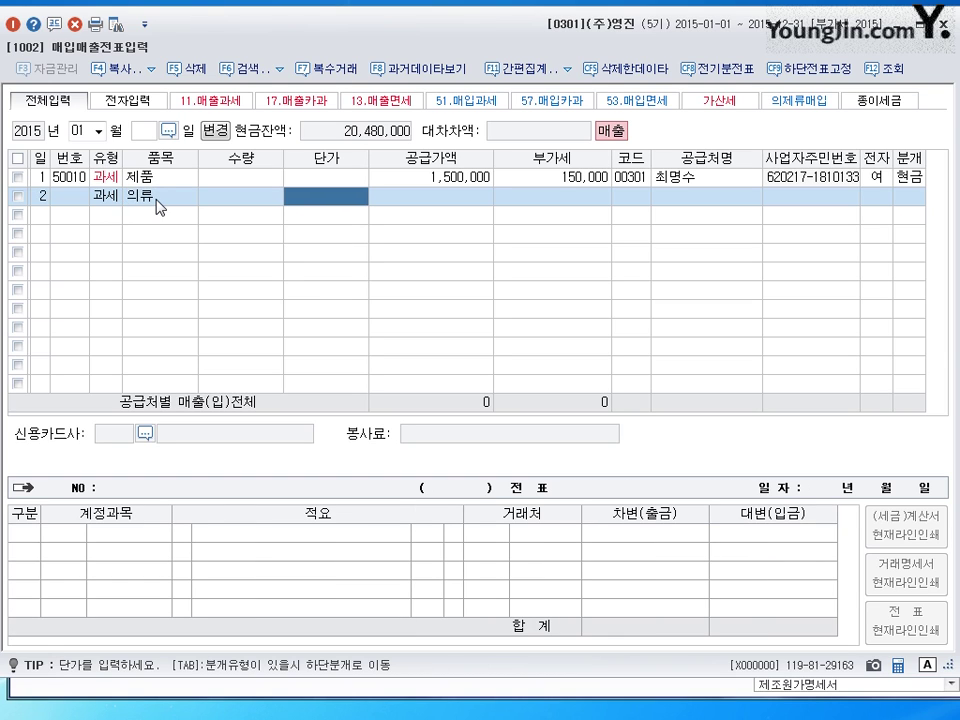
key("Return")
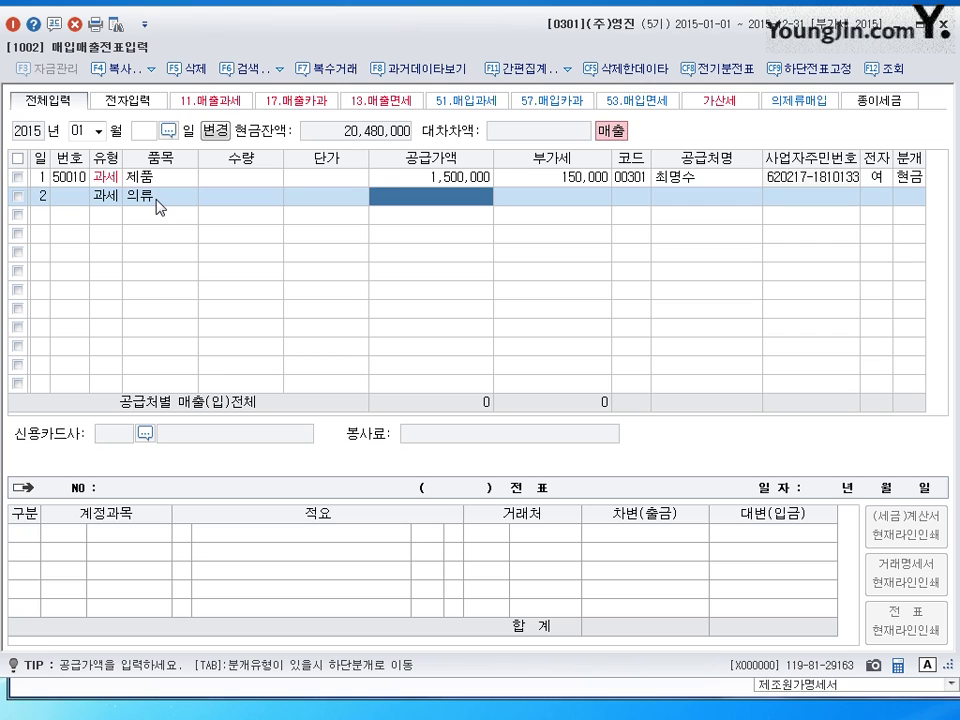
type("87000000")
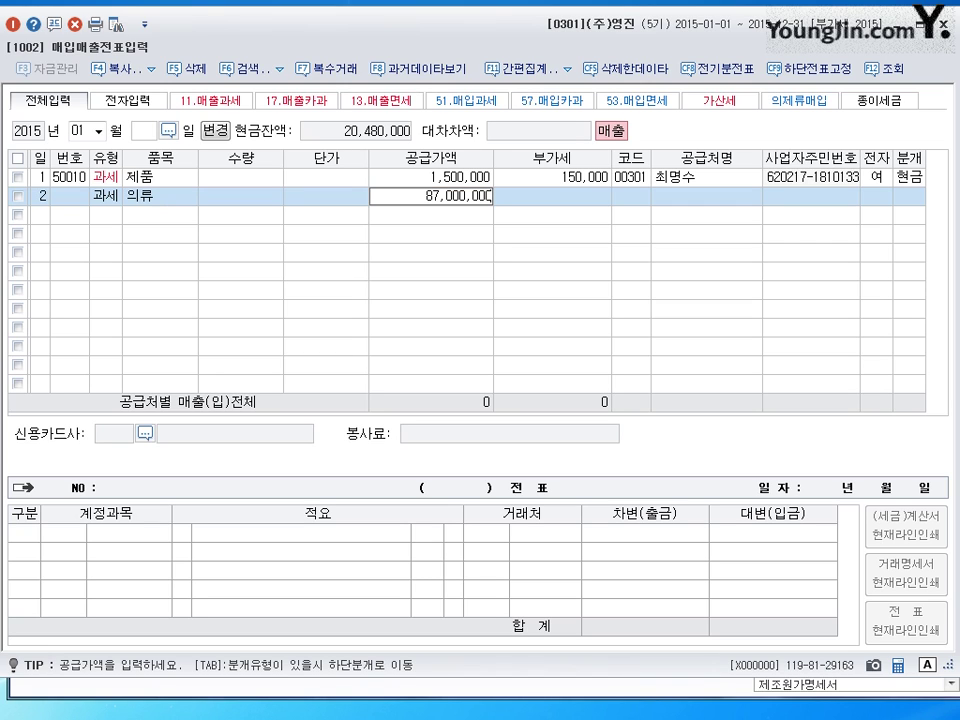
key("Return")
- Pick customer 충남상사 and post row 2 on credit (외상) for 95,700,000
key("Return")
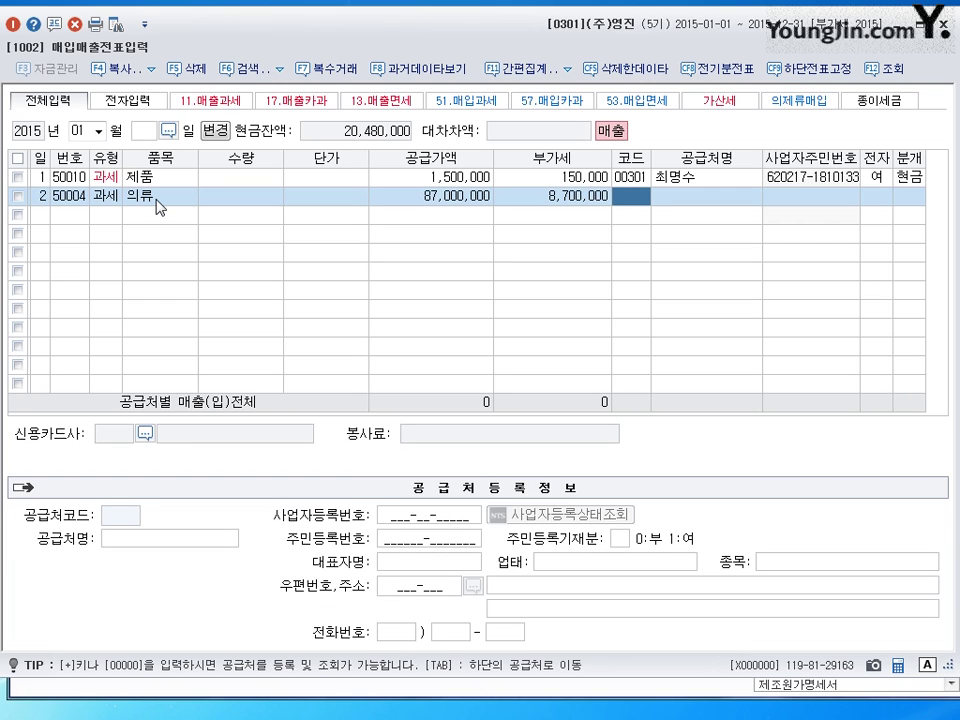
type("충남")
key("Return")
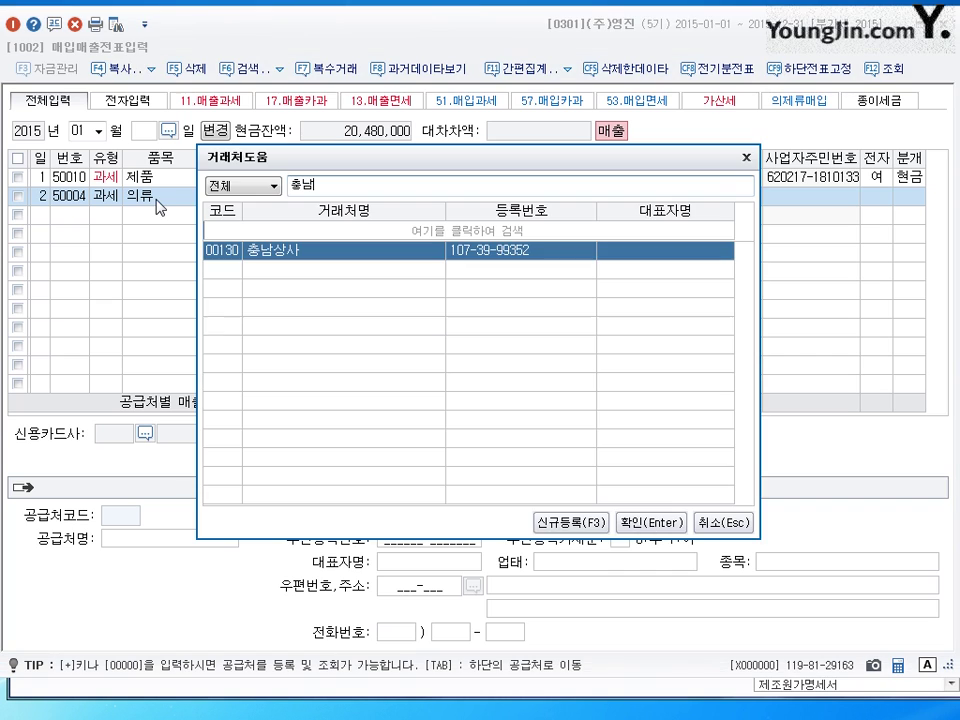
key("Return")
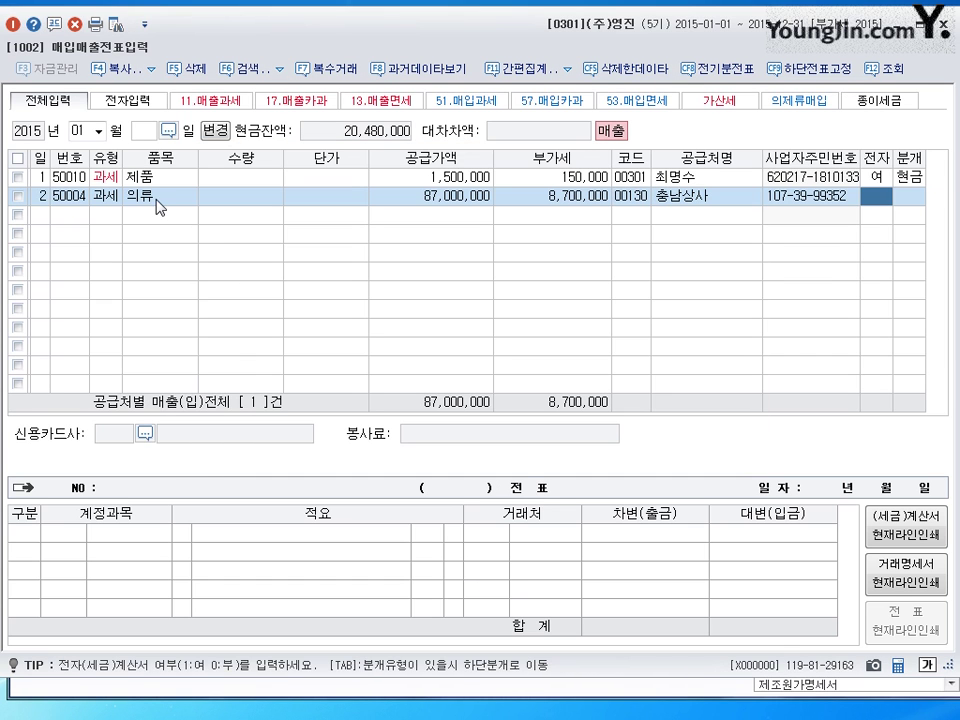
type("1")
key("Return")
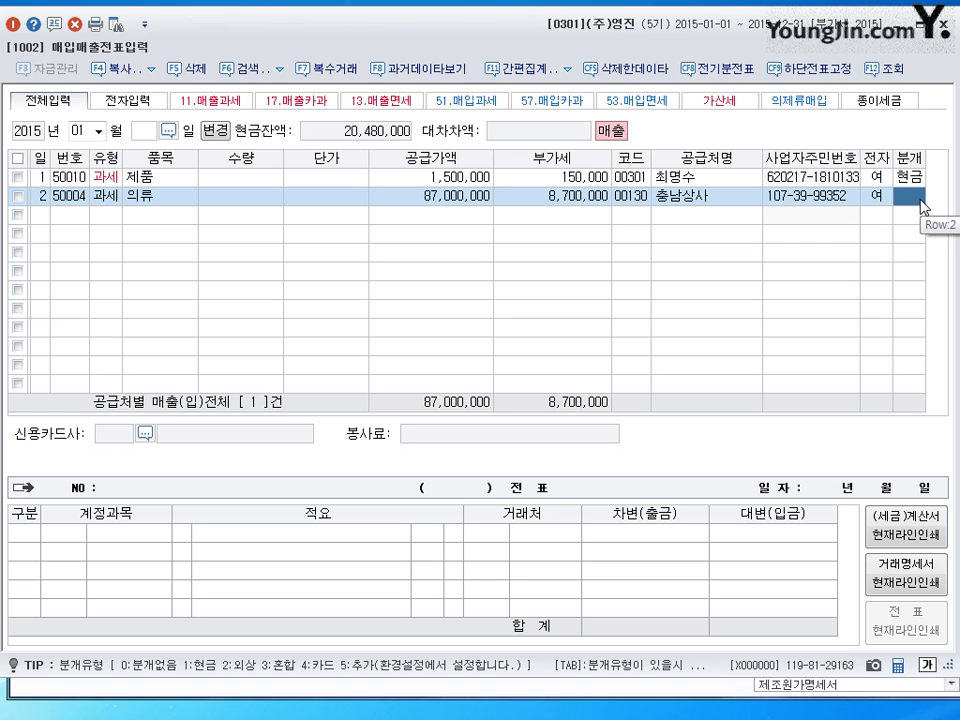
type("2")
key("Return")
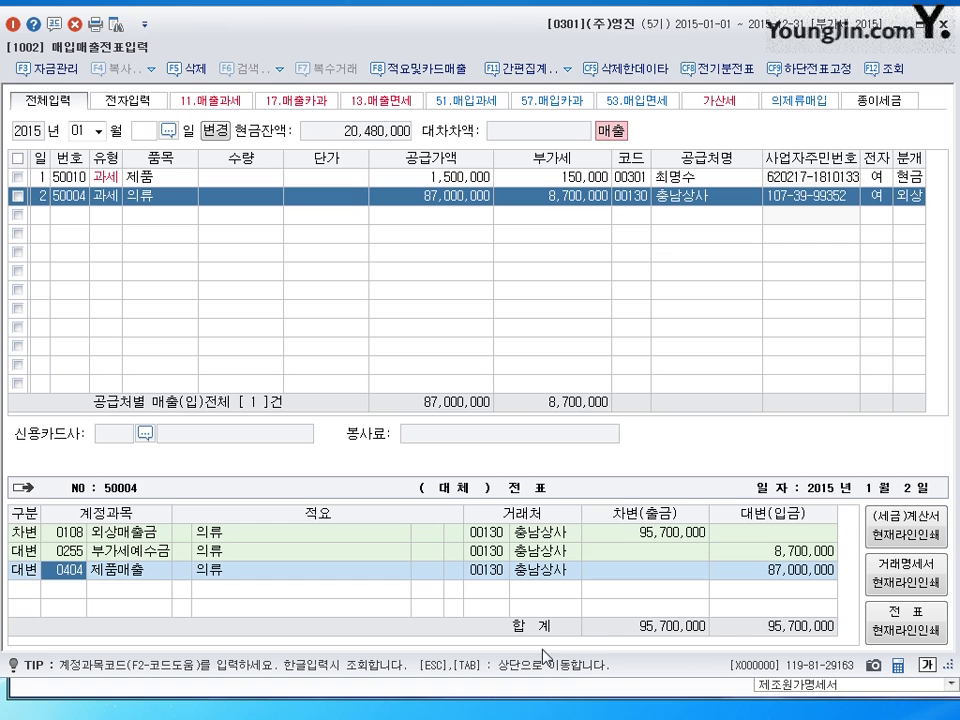
key("Escape")
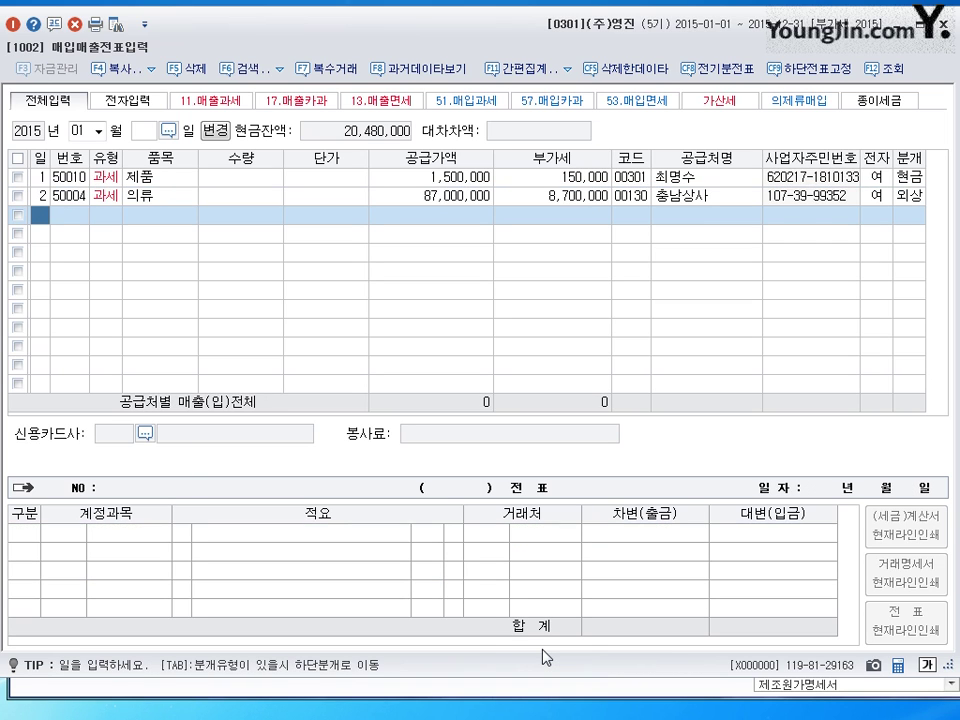
- Date row 3 on the 3rd and set its type to 11 (과세)
type("3")
key("Return")
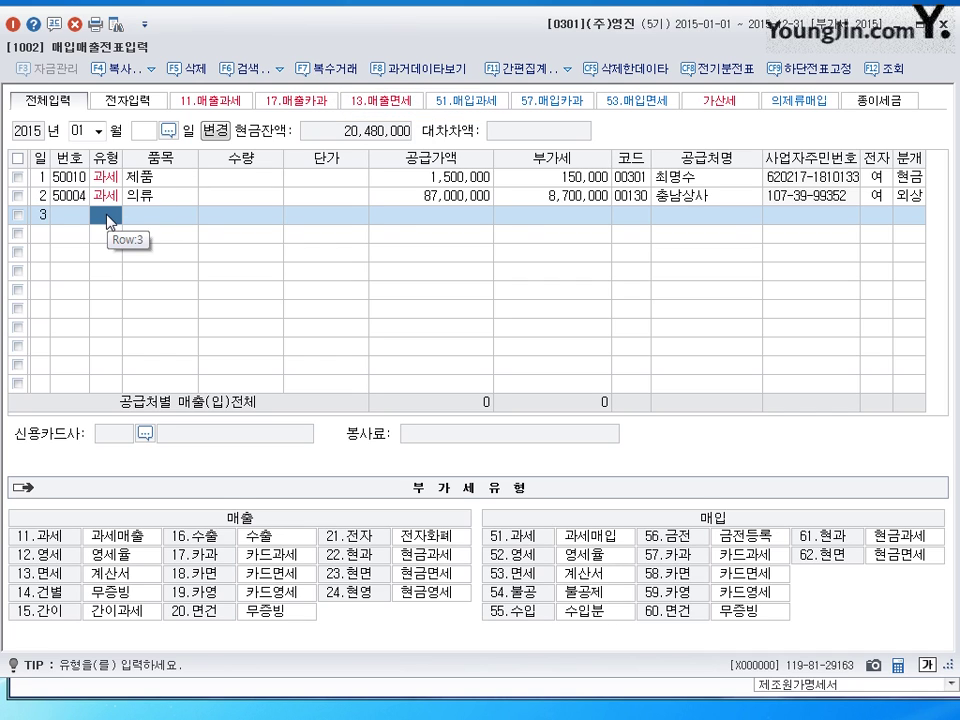
type("11")
key("Return")
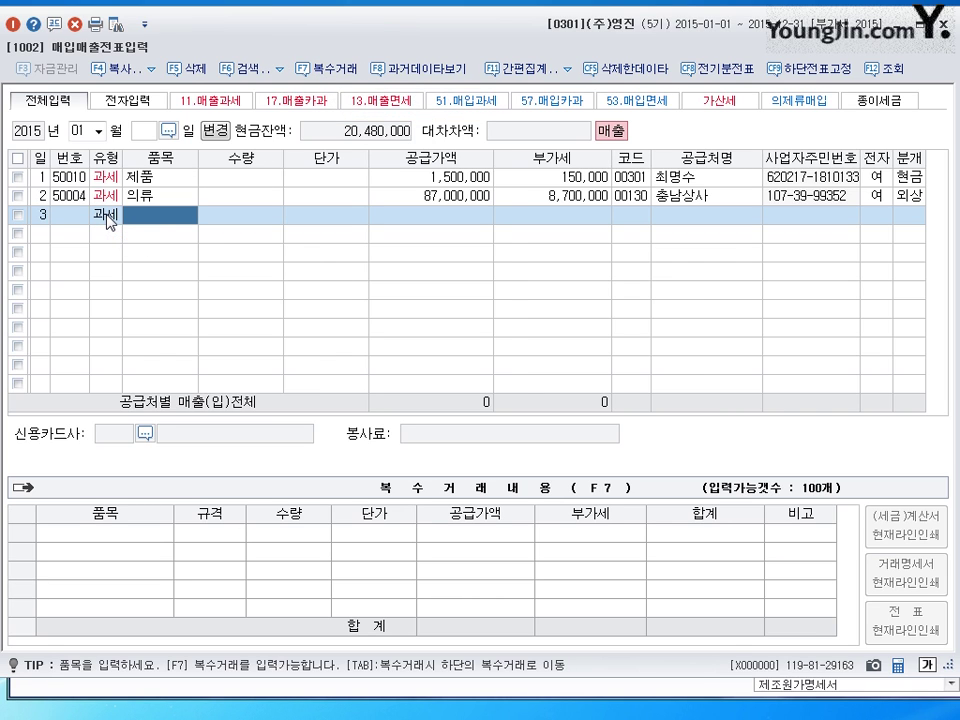
- List the first 복수거래 item: 안전모, quantity 20 at 20,000
left_click(330, 85)
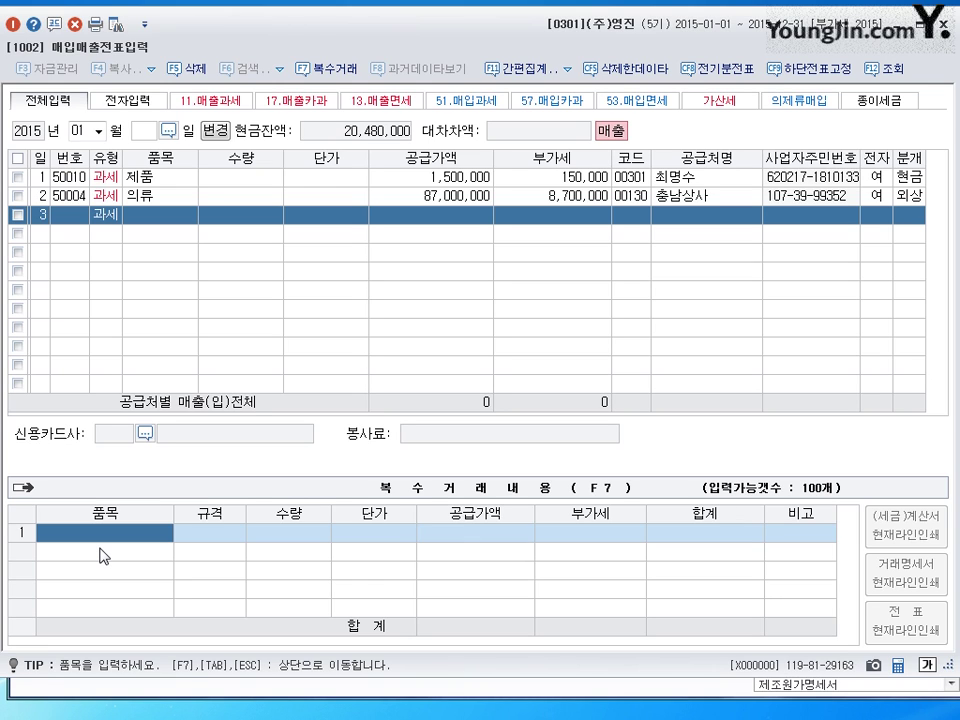
type("인쇄")
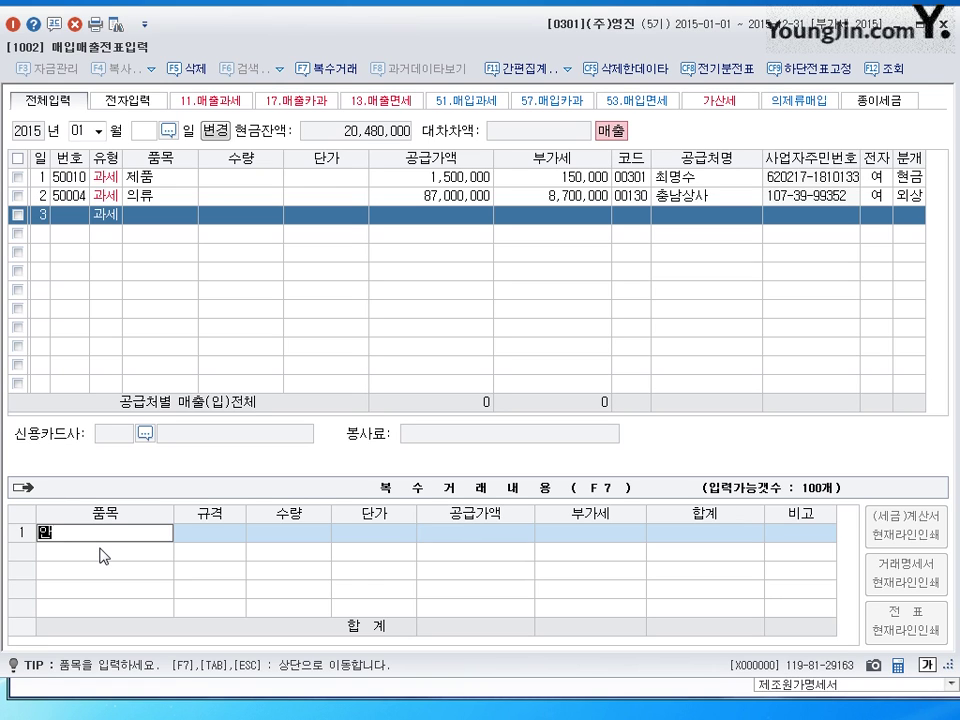
type("모")
key("Return")
key("Return")
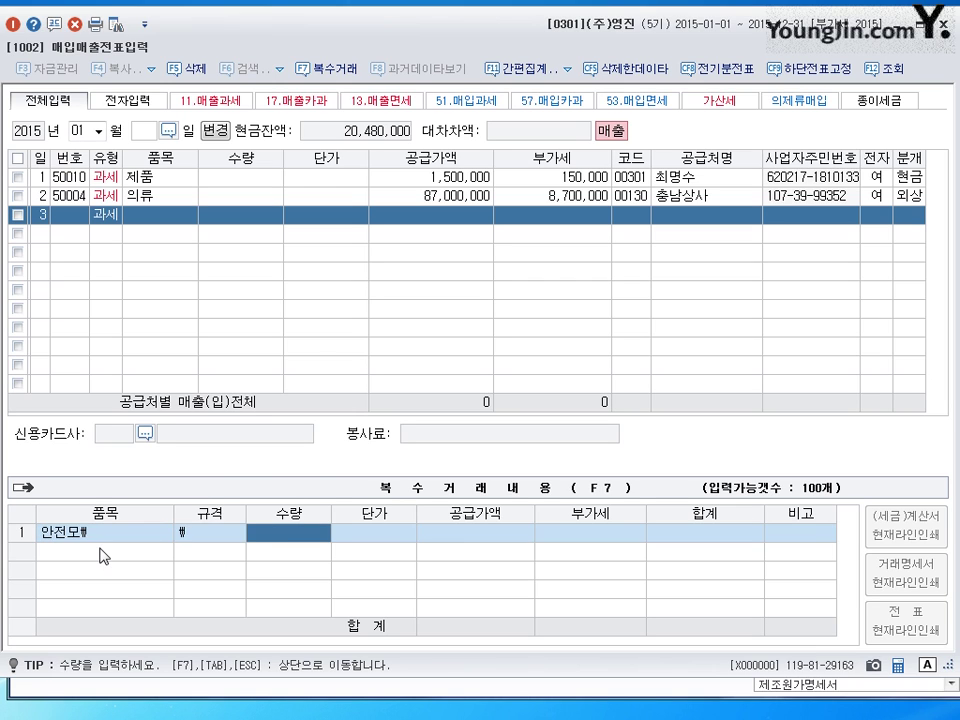
key("shift+Tab")
key("shift+Tab")
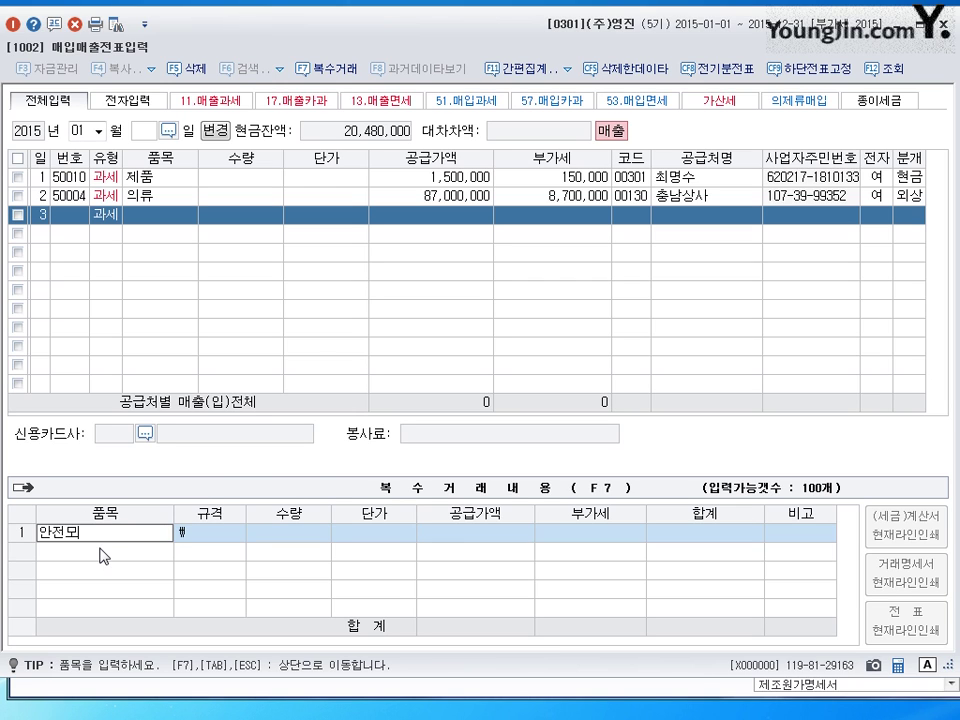
key("Return")
key("Return")
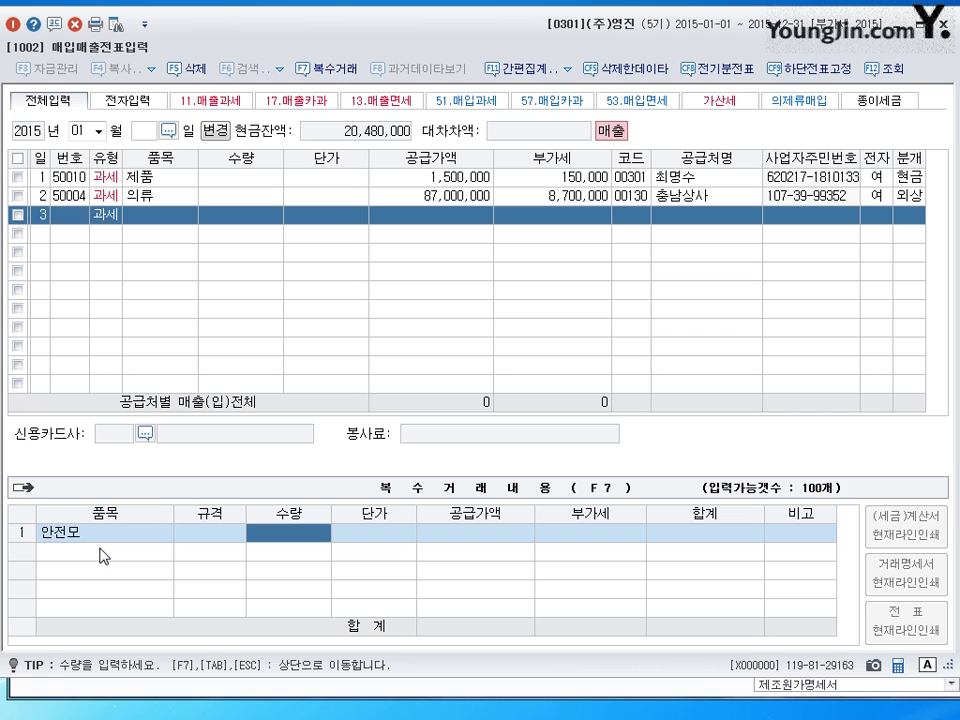
type("20")
key("Return")
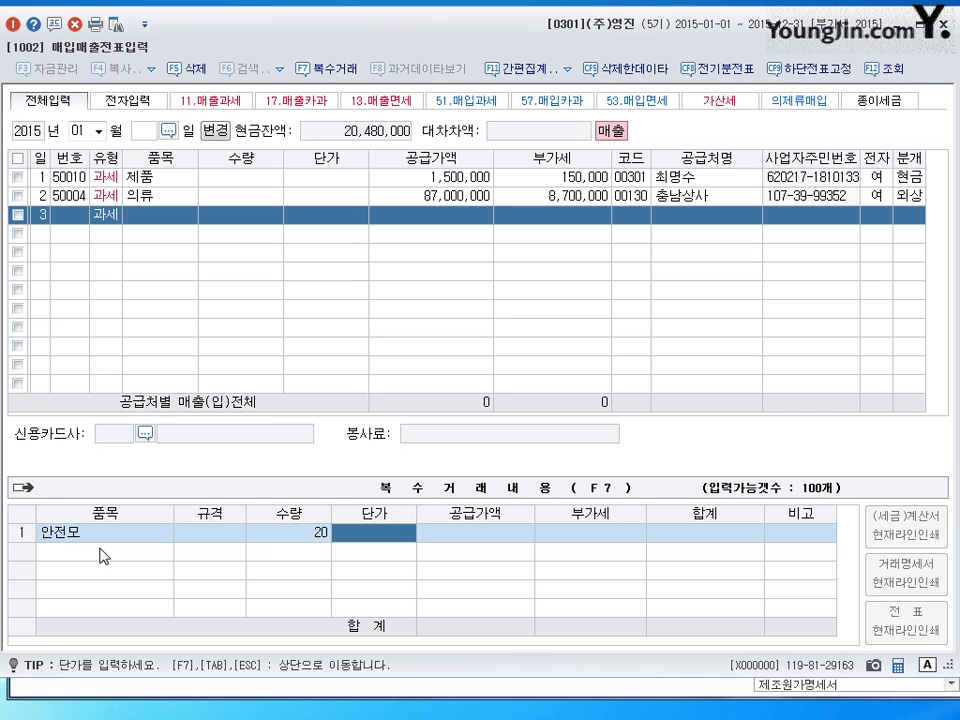
type("20000")
key("Return")
- Add 장갑, 100 at 1,000, and carry 500,000 plus 50,000 VAT up as 안전모외
key("Return")
key("Return")
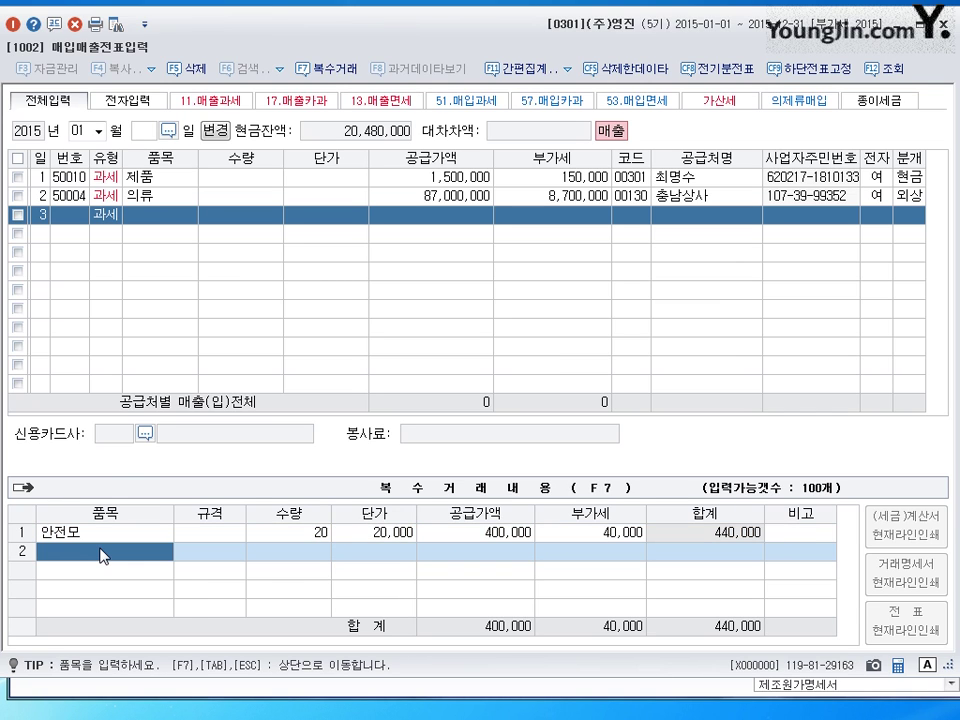
type("장갑")
key("Return")
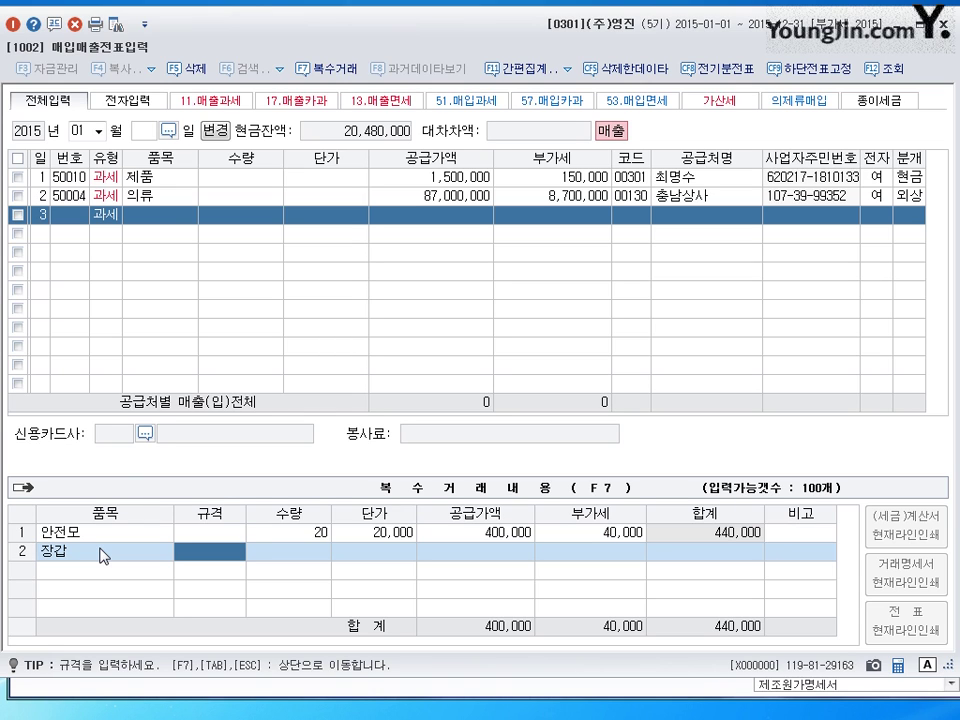
key("Return")
type("100")
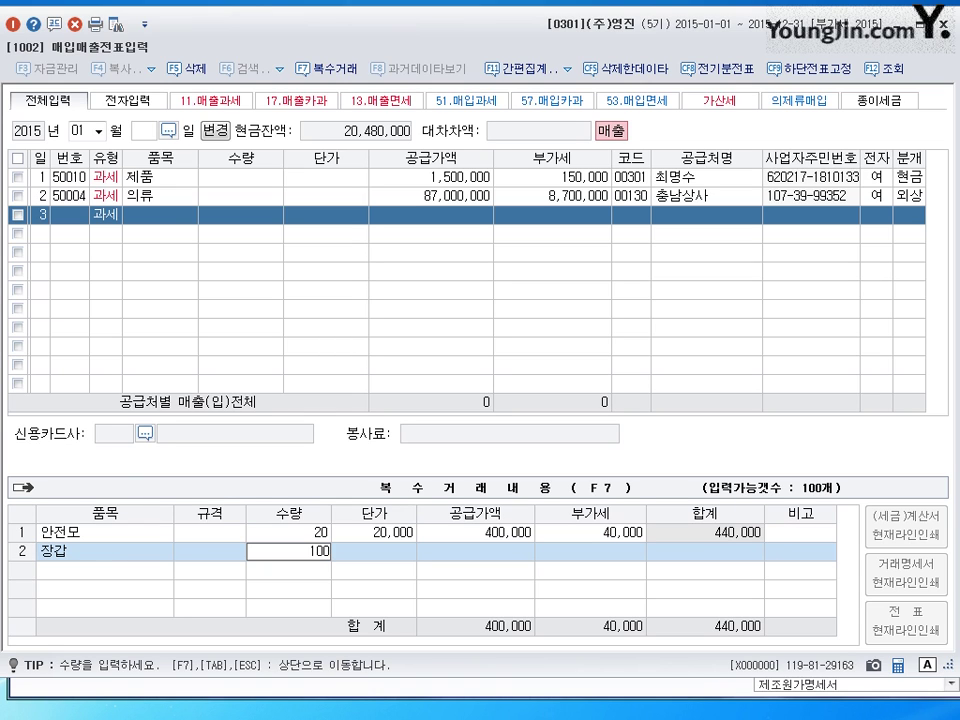
key("Return")
type("1000")
key("Return")
key("Return")
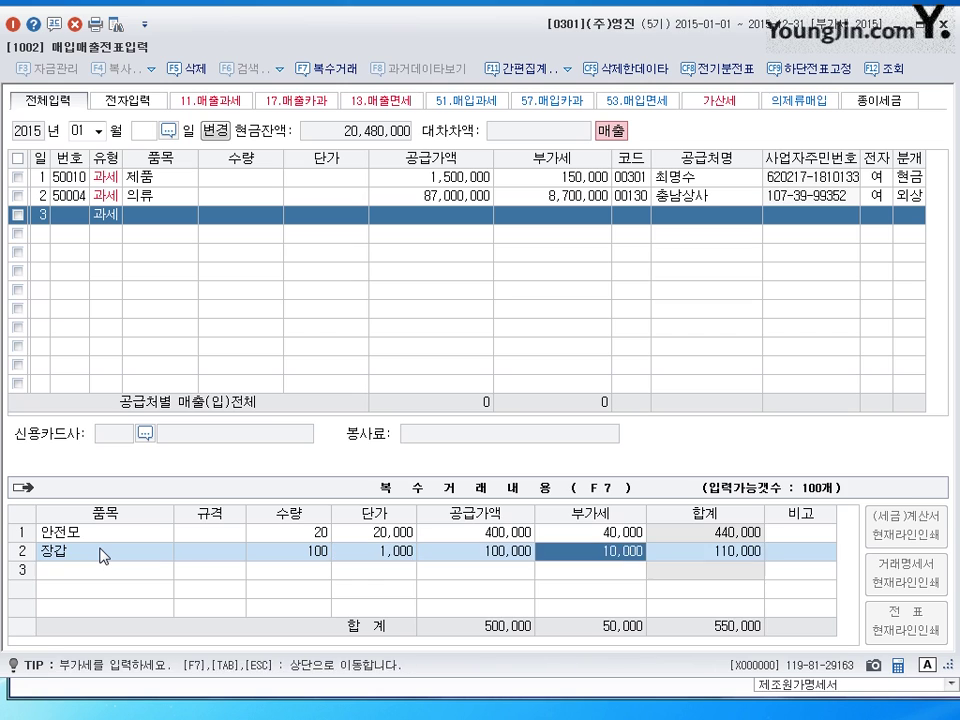
key("Return")
key("Return")
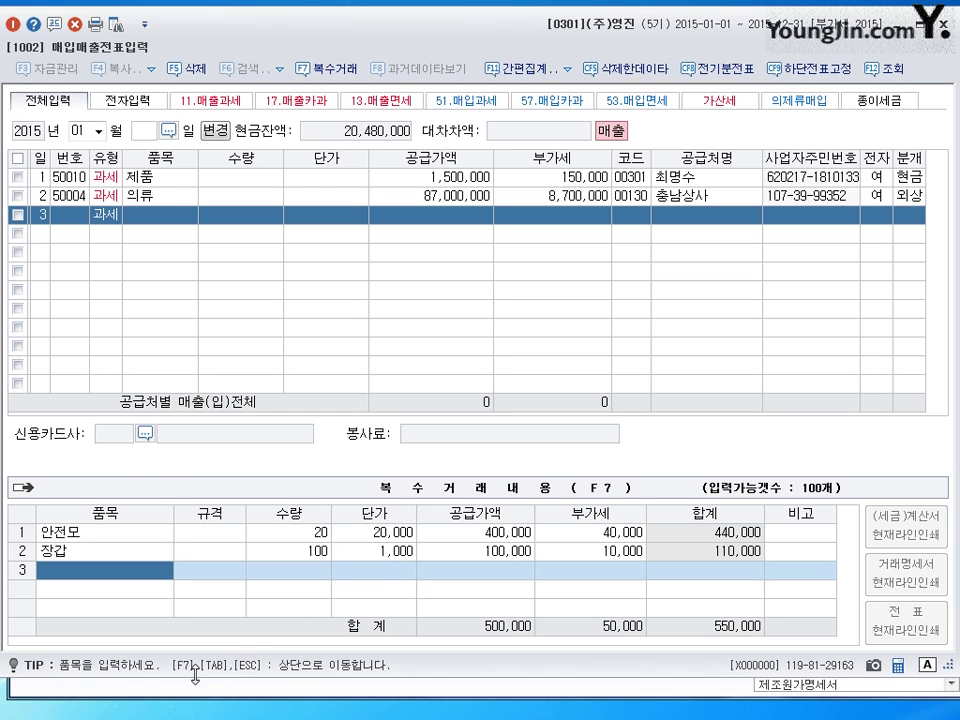
key("Escape")
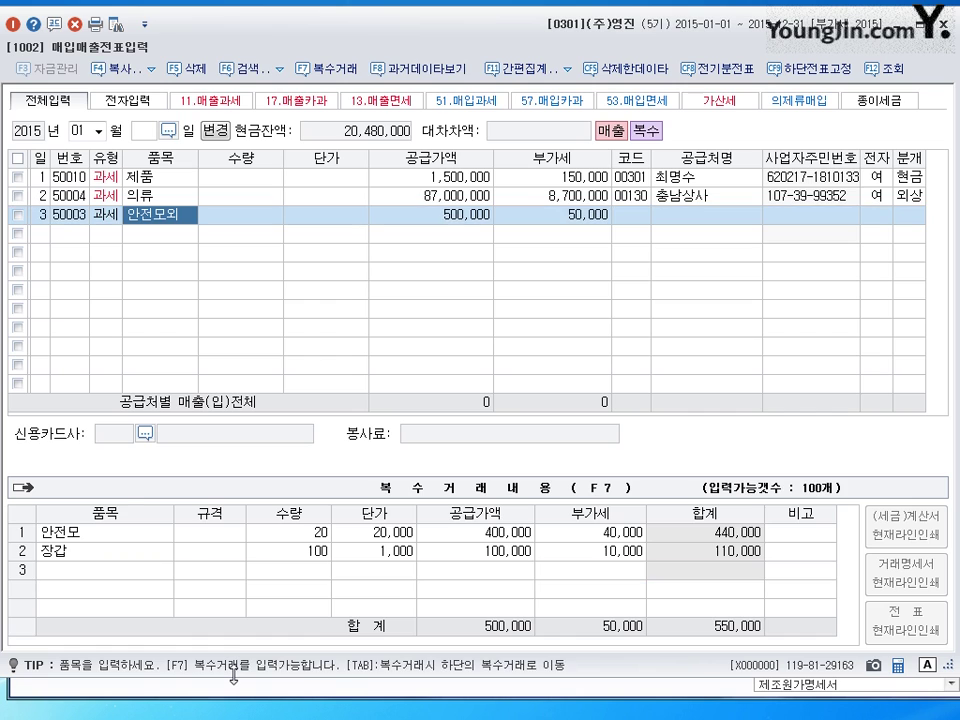
- Assign (주)원단 to row 3, mark it electronic, and post it on credit as 외상매출금 550,000
key("Return")
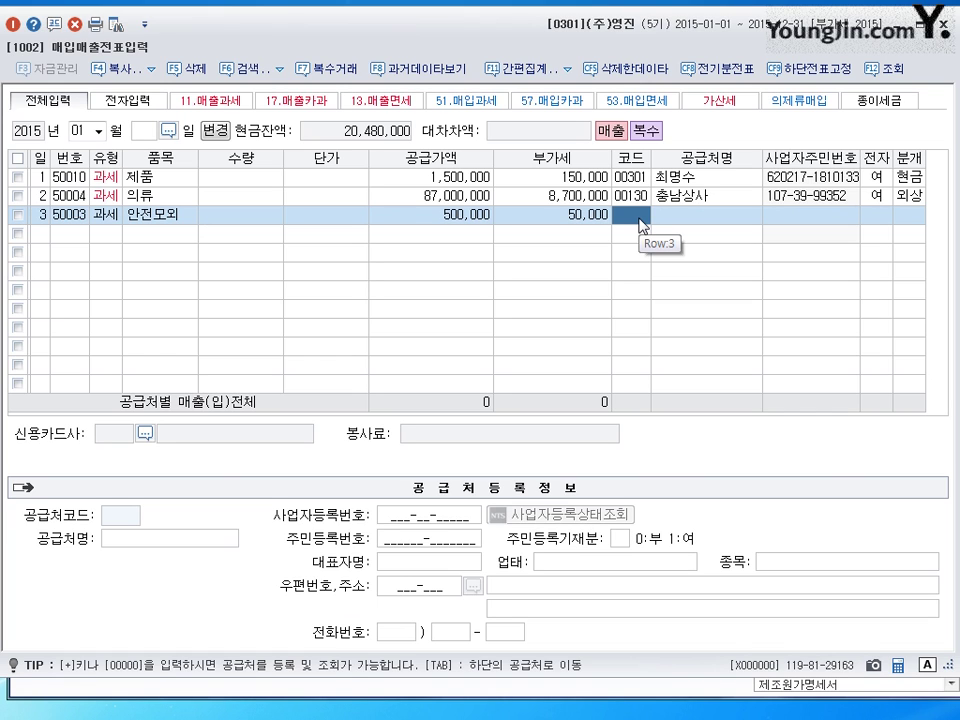
type("원")
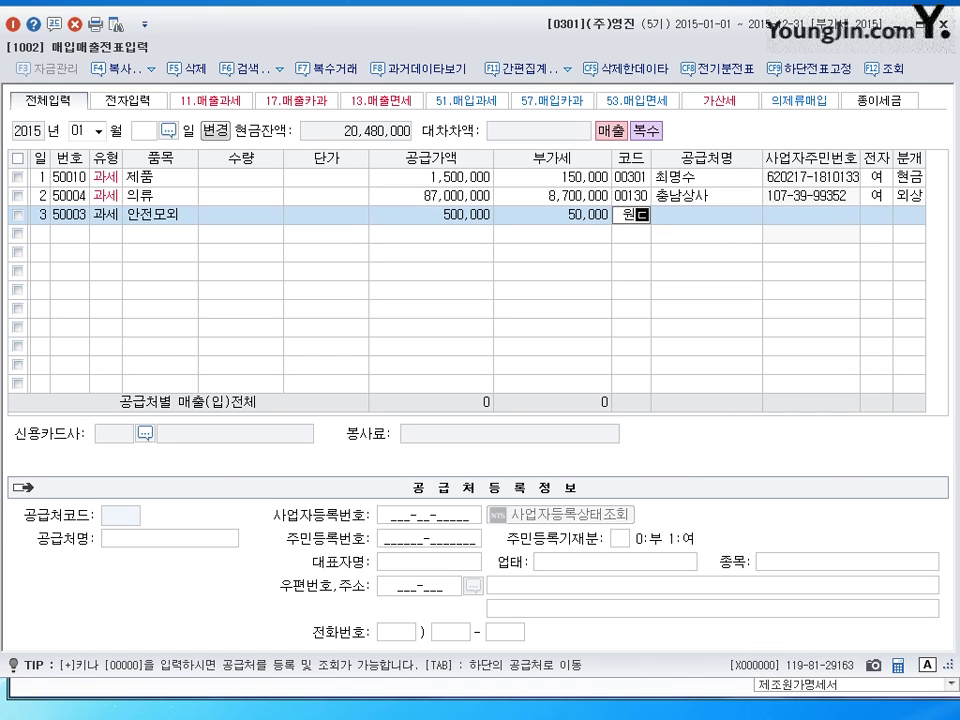
type("단")
key("Return")
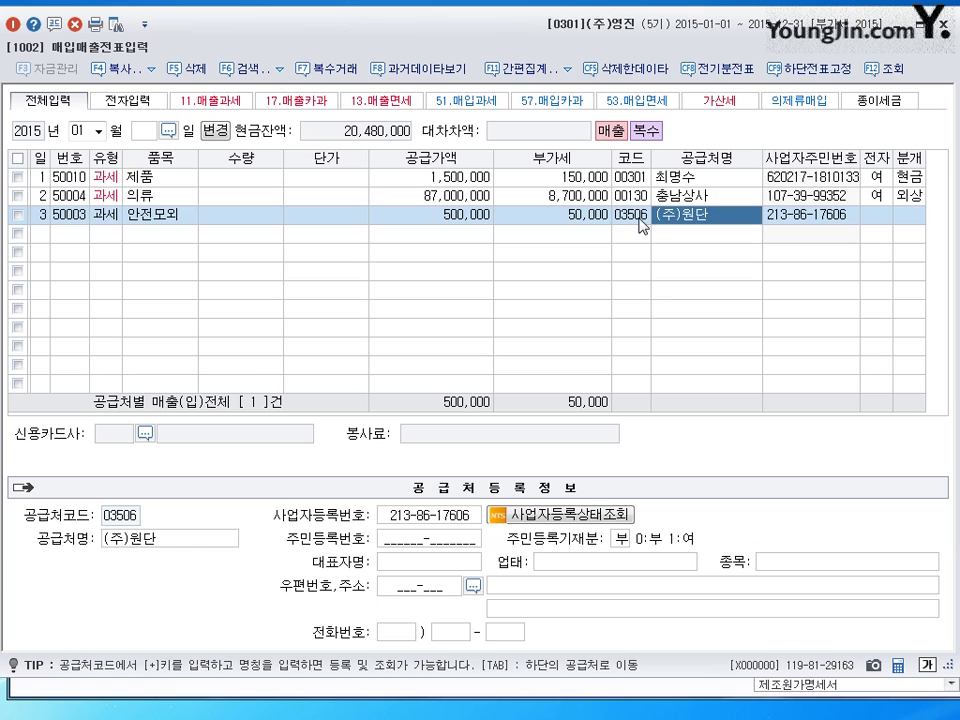
key("Return")
type("1")
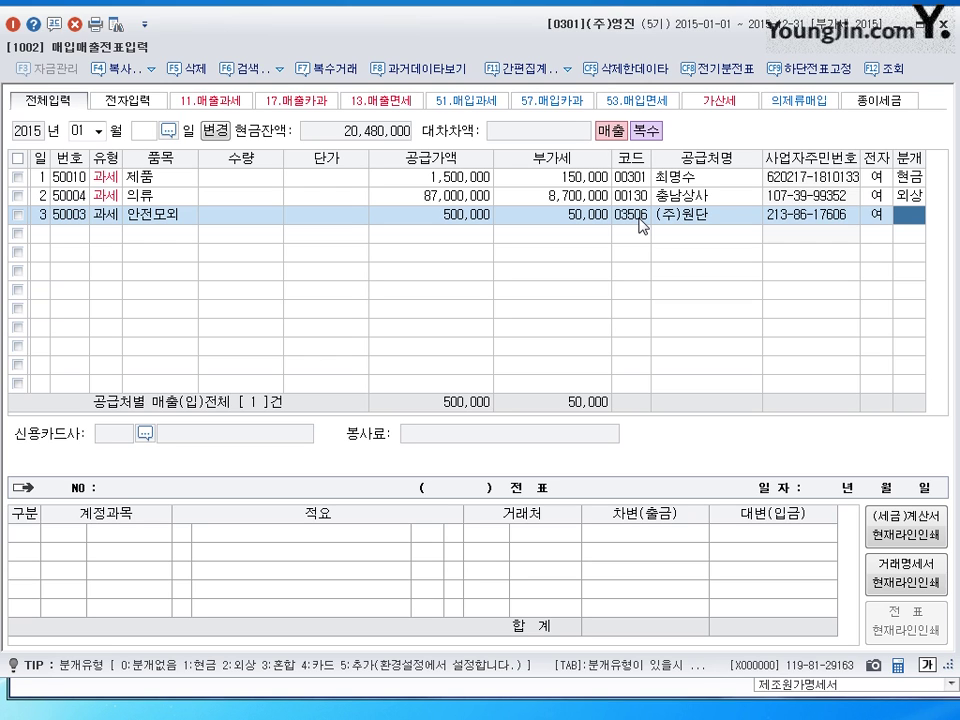
key("2")
key("Return")
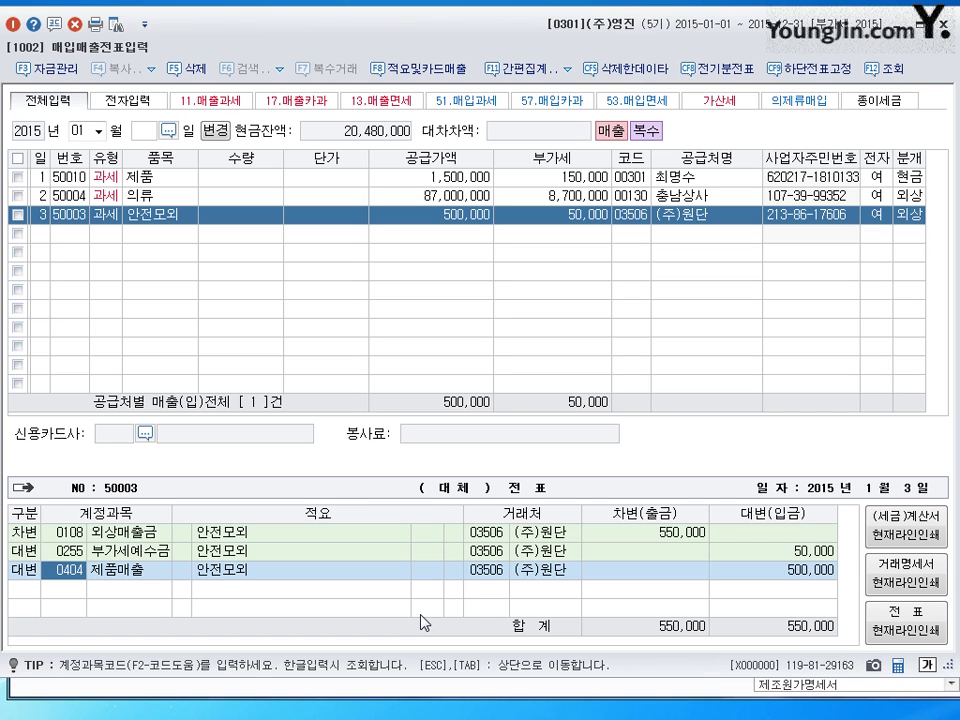
key("Return")
key("Return")
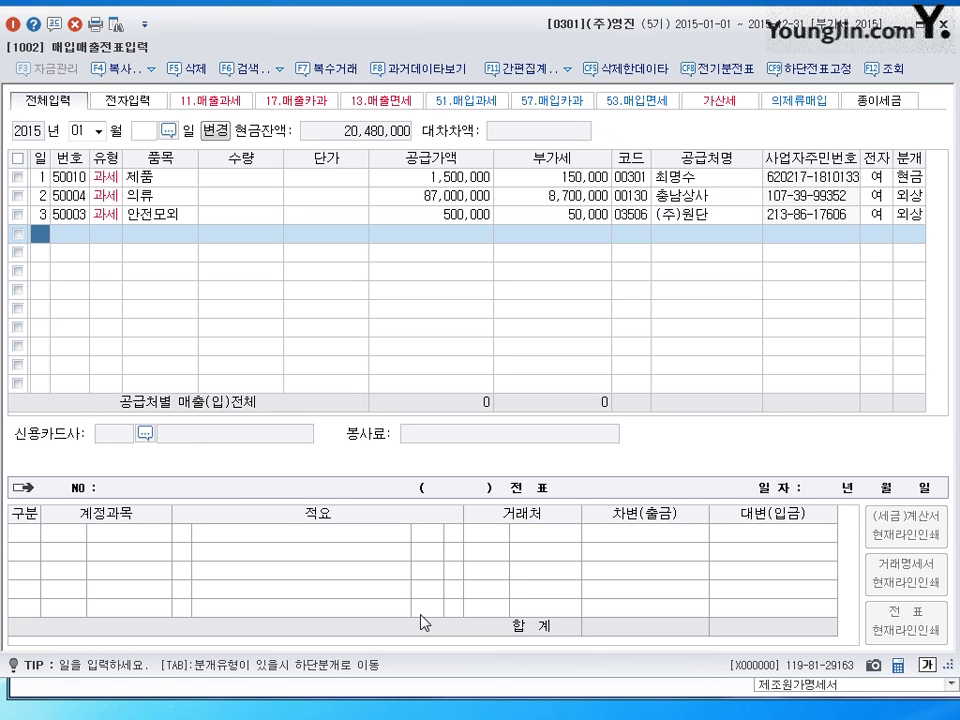
- Enter row 4 on the 4th: 과세 sale of 2,000 AK-450 at 4,200 (8,400,000 plus 840,000 VAT)
type("4")
key("Return")
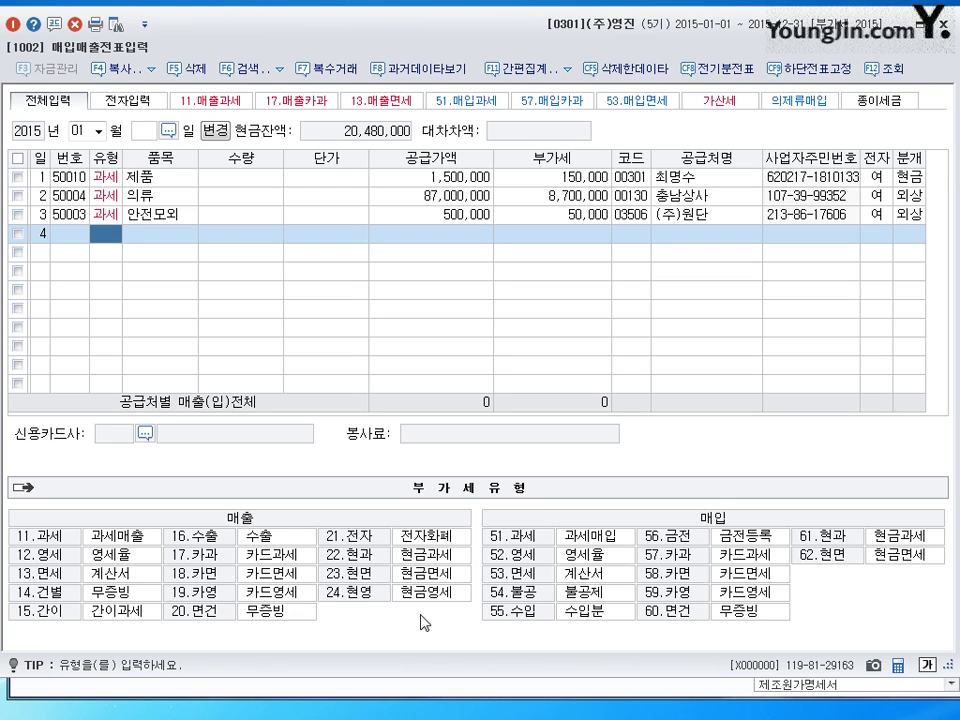
type("11")
key("Return")
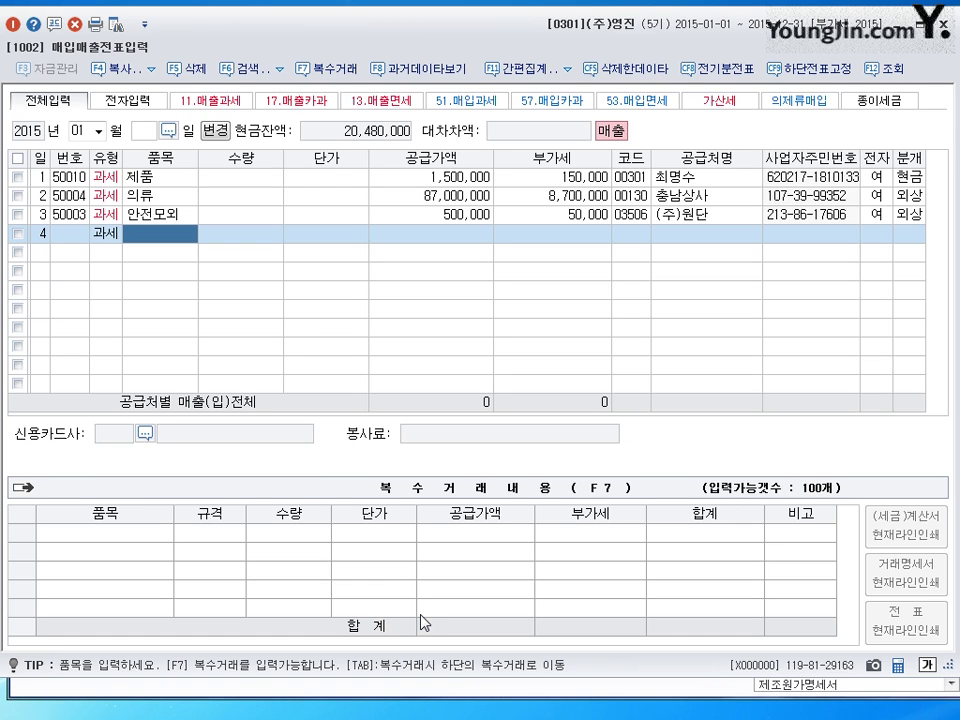
key("Hangul")
type("AK")
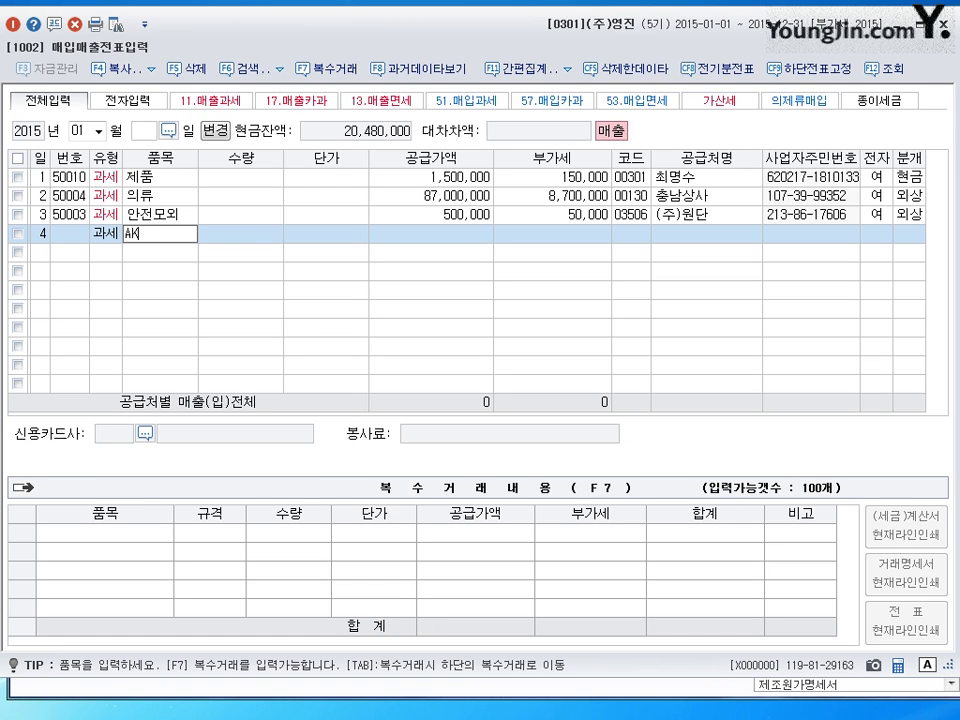
type("-450")
key("Return")
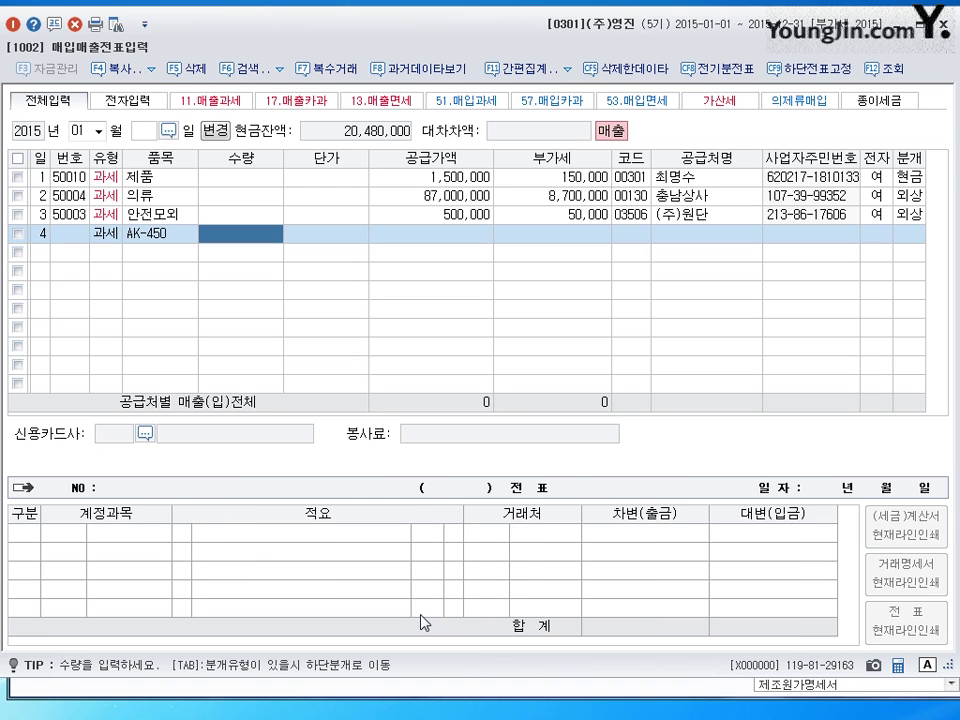
type("2000")
key("Return")
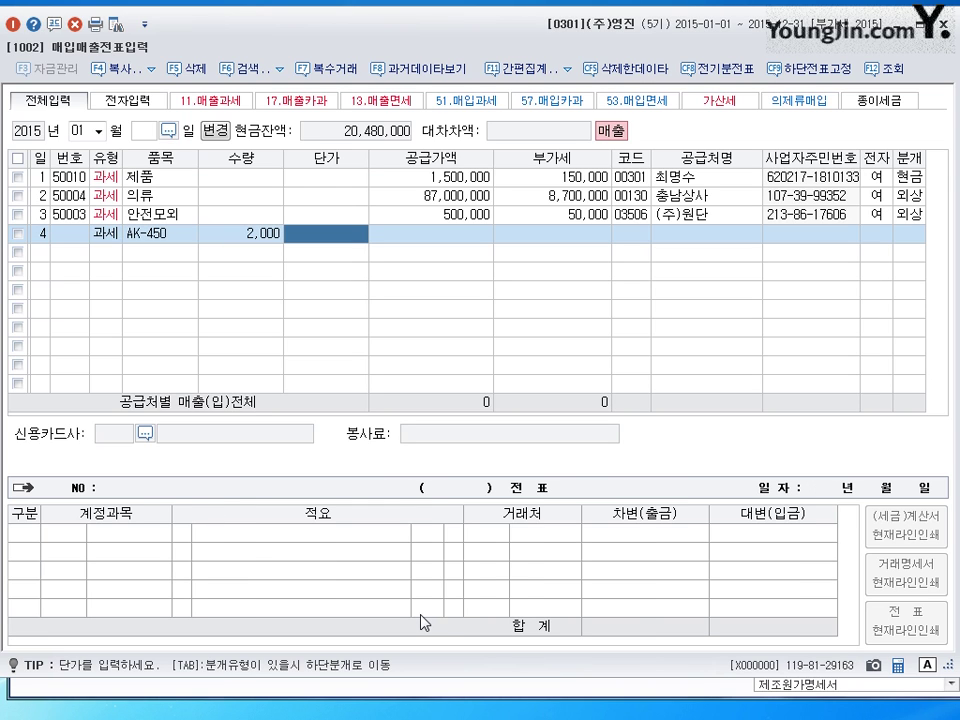
type("4200")
key("Return")
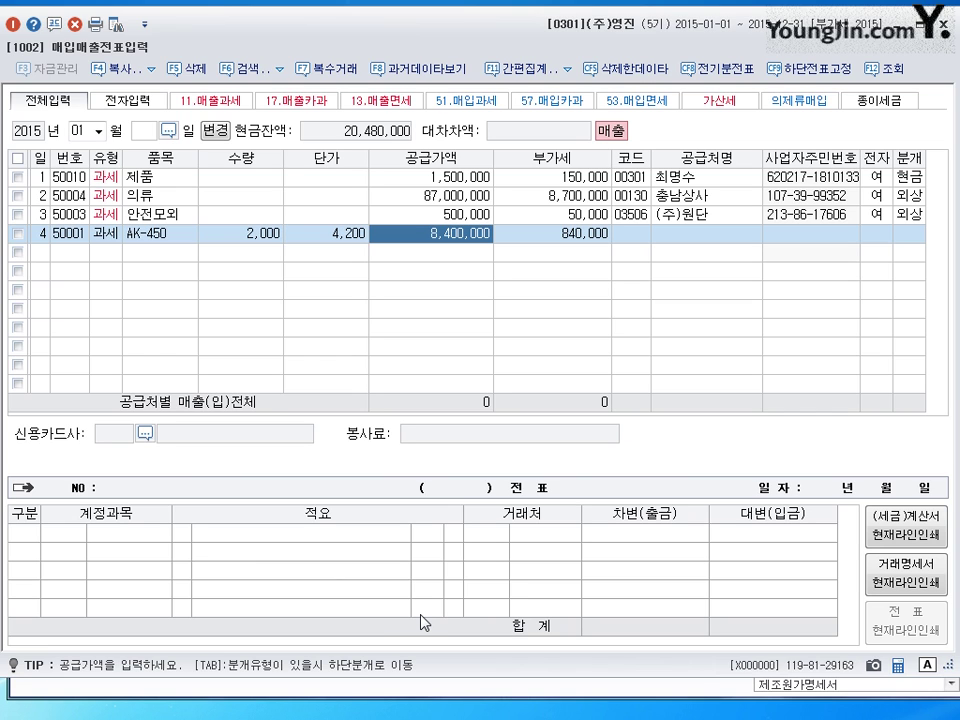
key("Return")
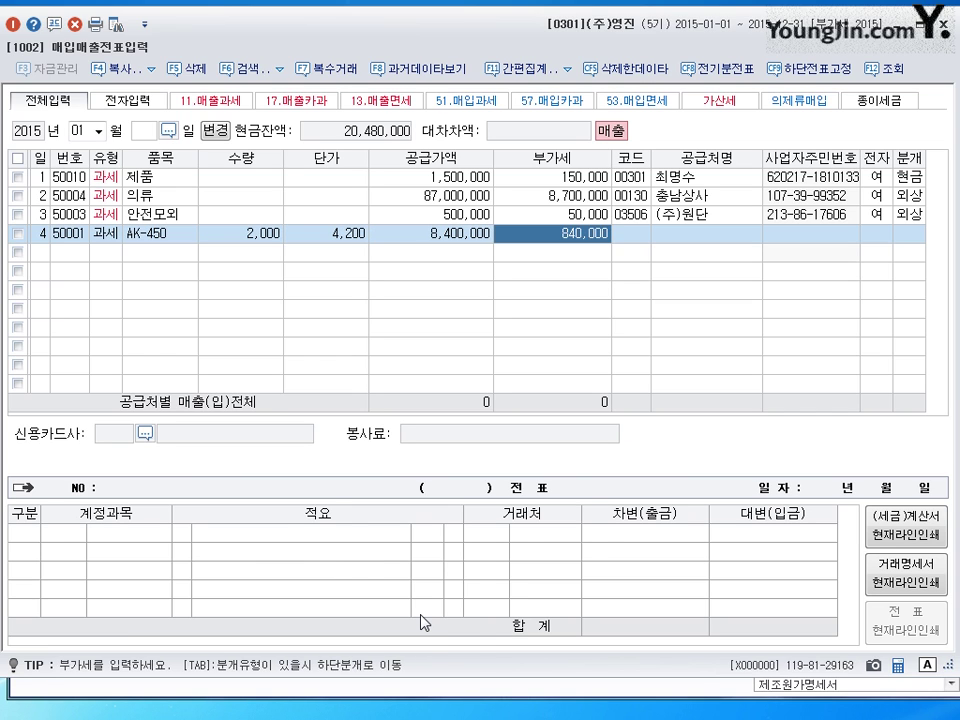
key("Return")
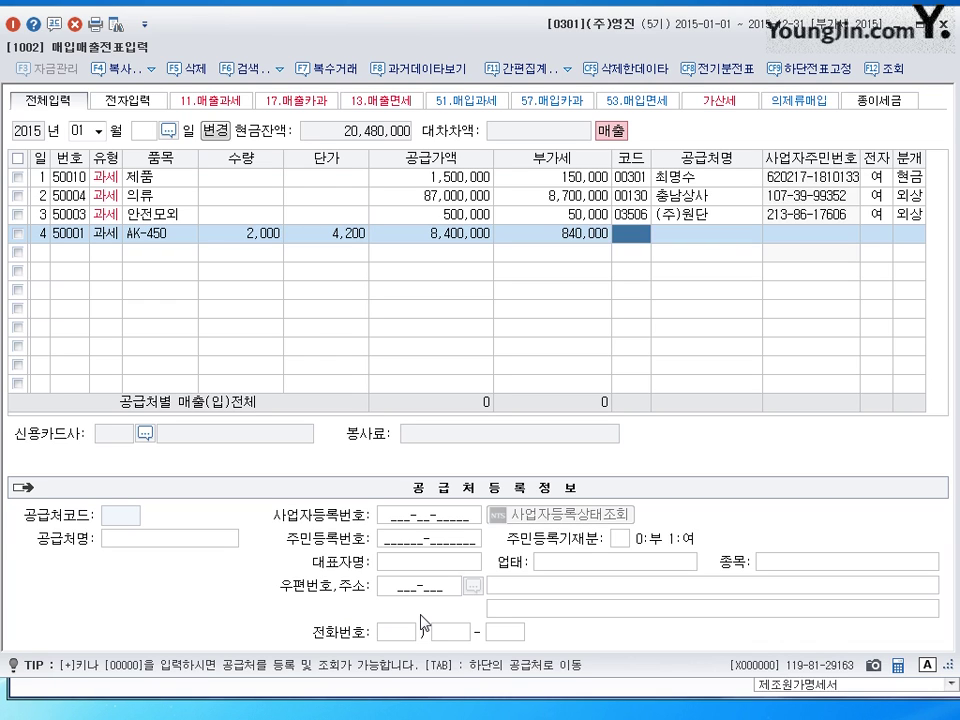
- Register new customer 대성기업 under code 00302 and link it to row 4's sale
key("plus")
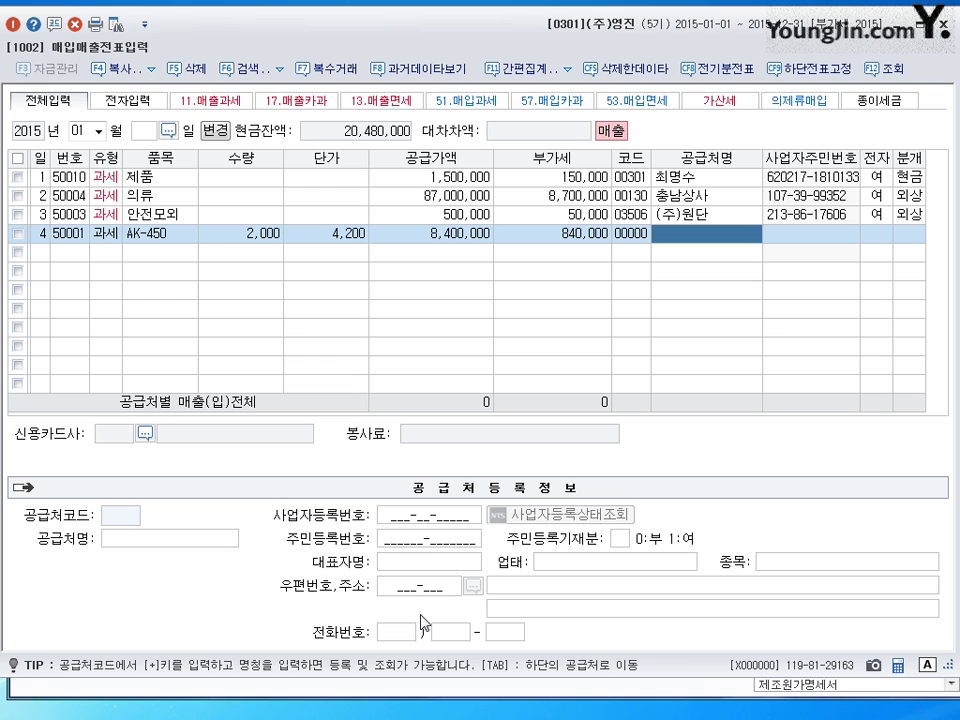
type("eotjd")
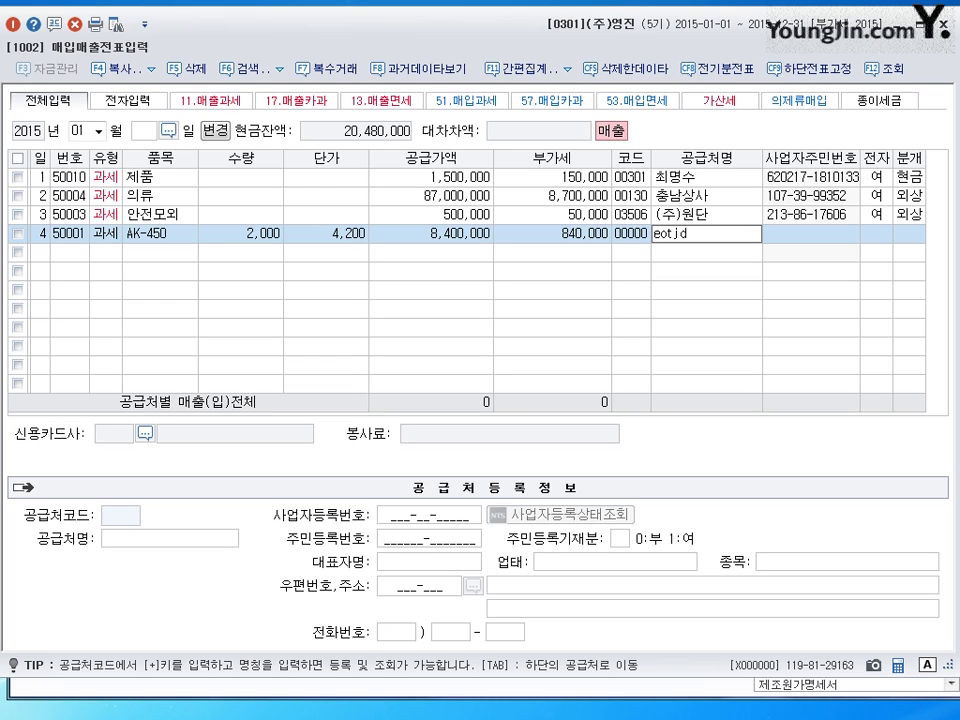
key("BackSpace")
key("BackSpace")
key("BackSpace")
key("Hangul")
type("대성ㄱㅣ업")
key("Return")
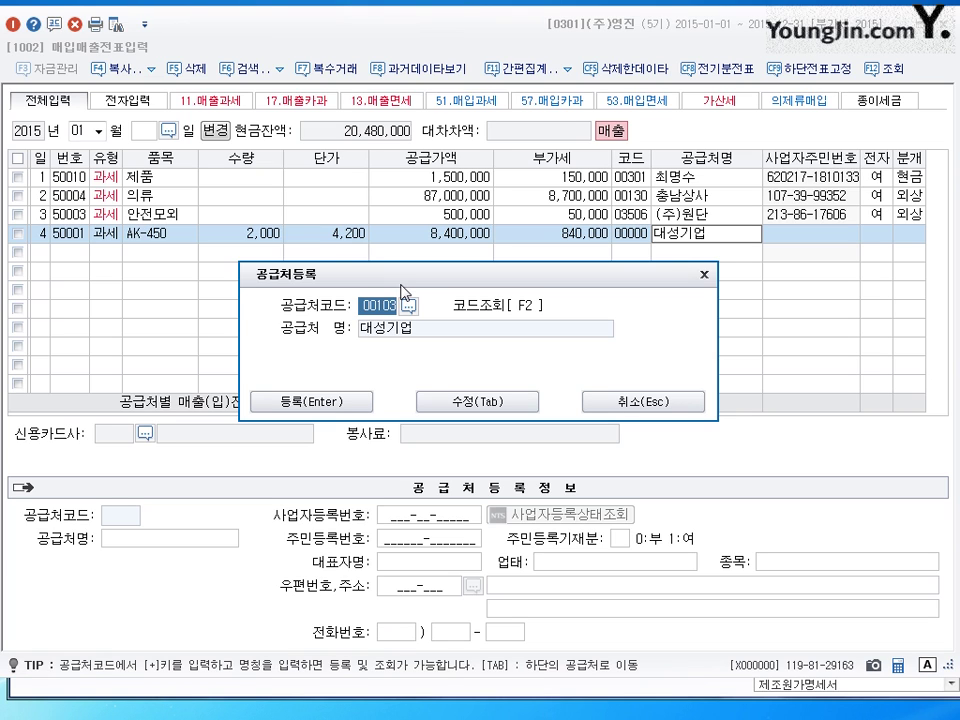
type("303")
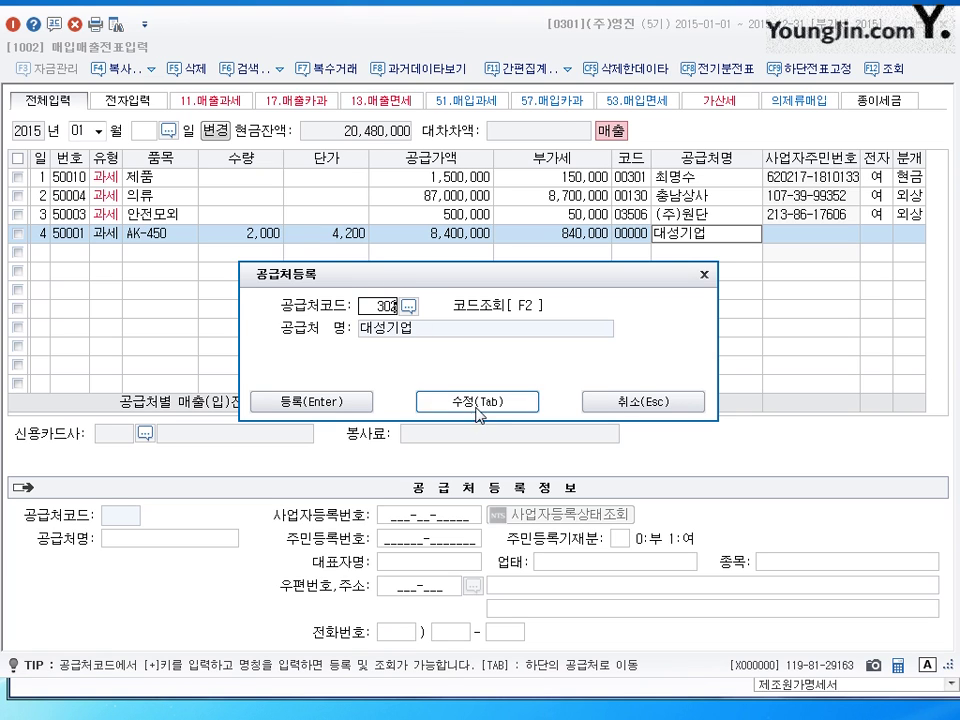
left_click(478, 401)
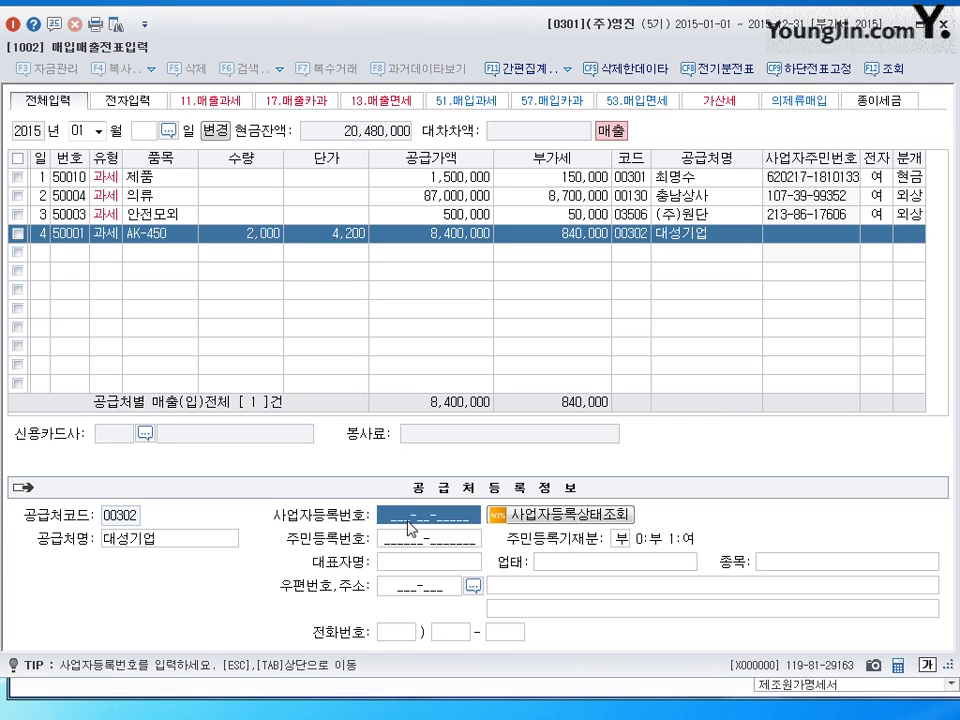
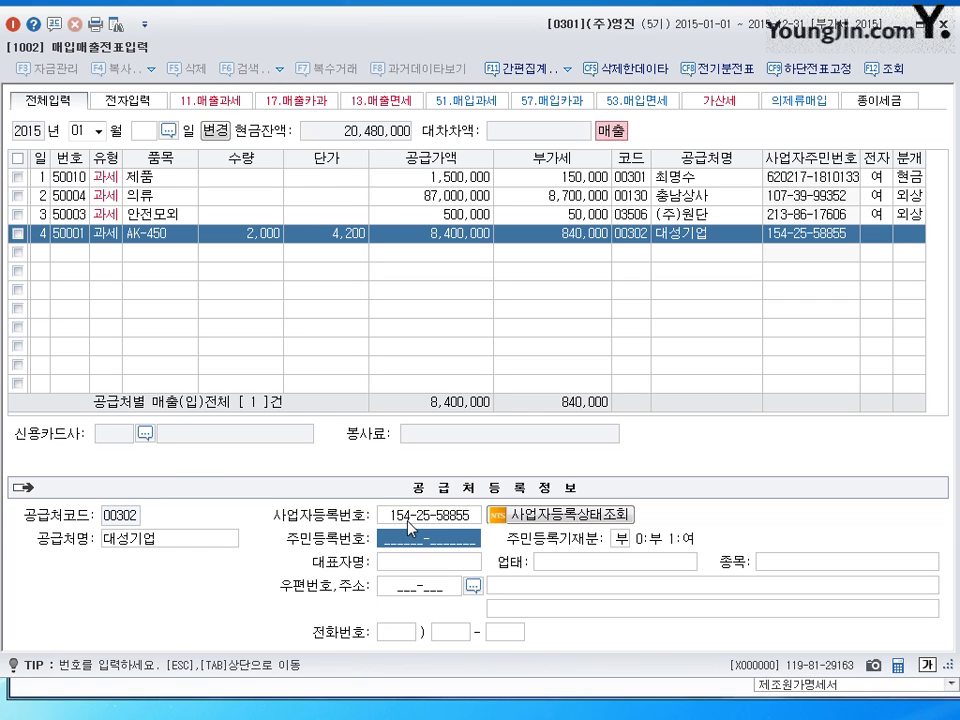
- Enter 대성기업's business number, representative's name, 업태 제조업 and 종목 전자제품
key("Return")
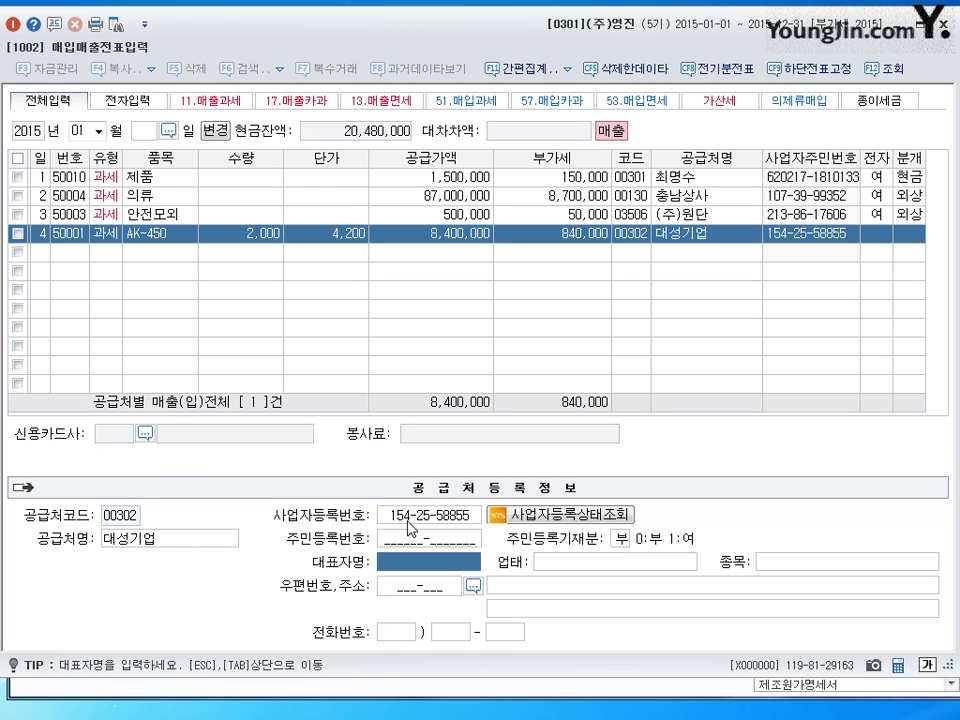
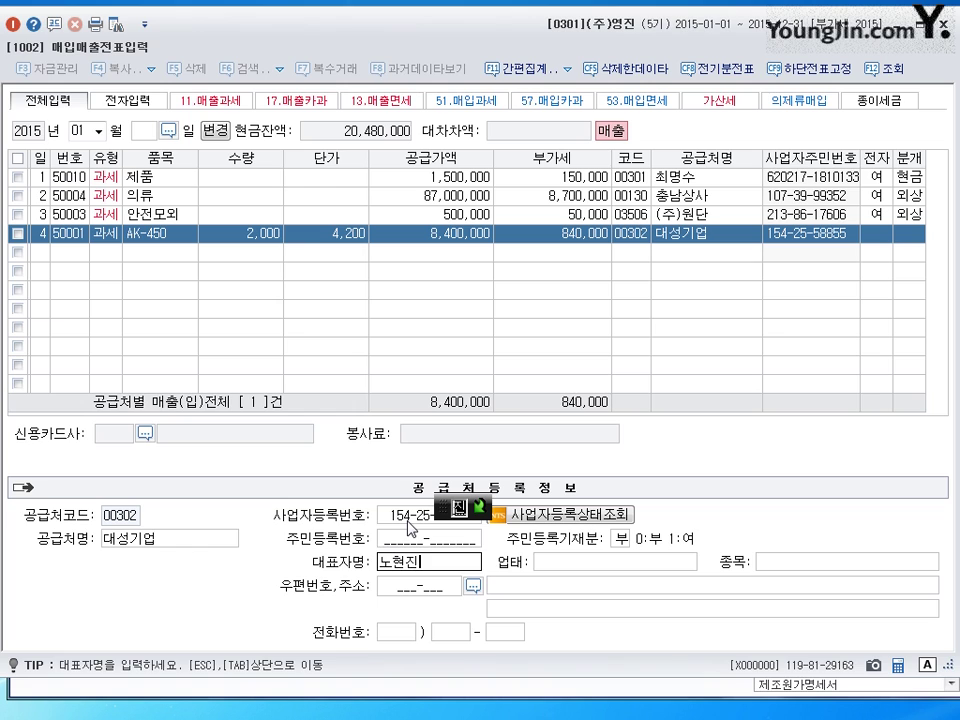
key("Return")
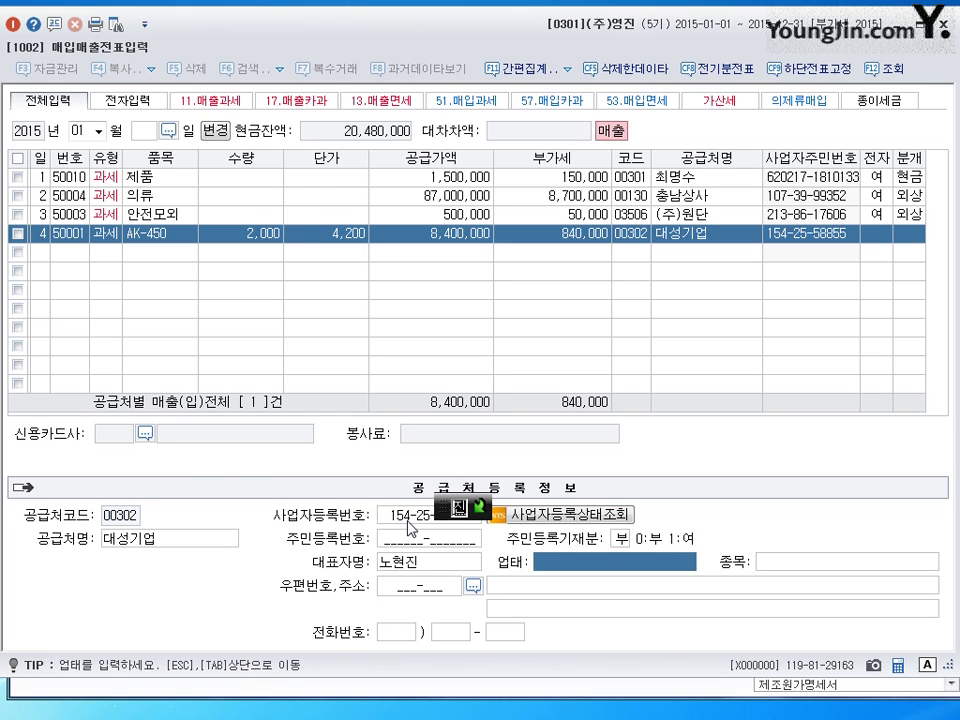
type("제조업")
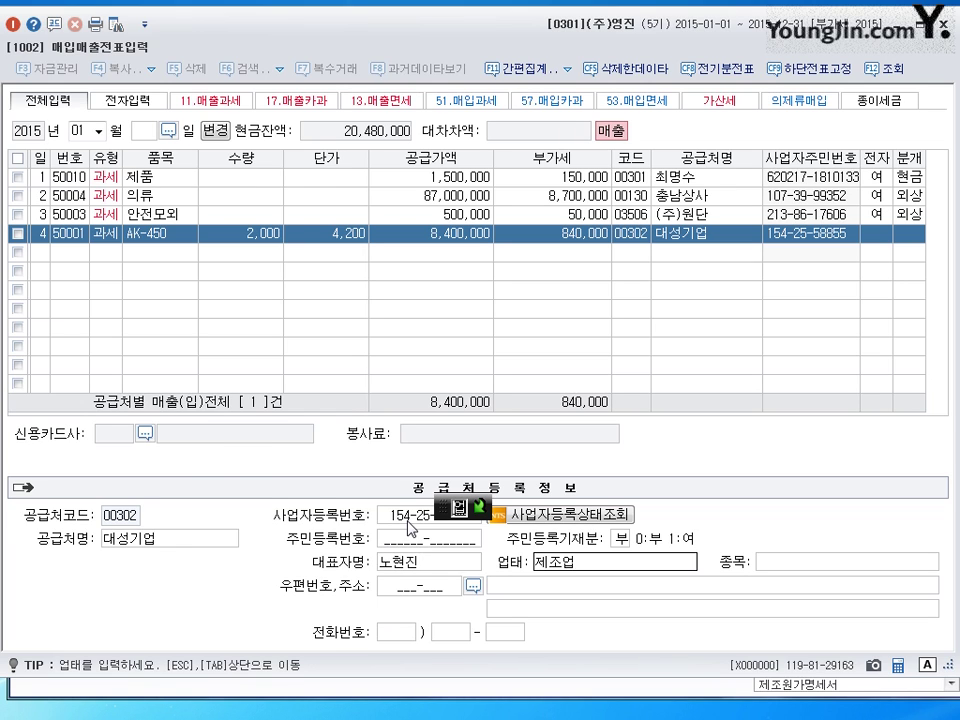
key("Return")
type("전")
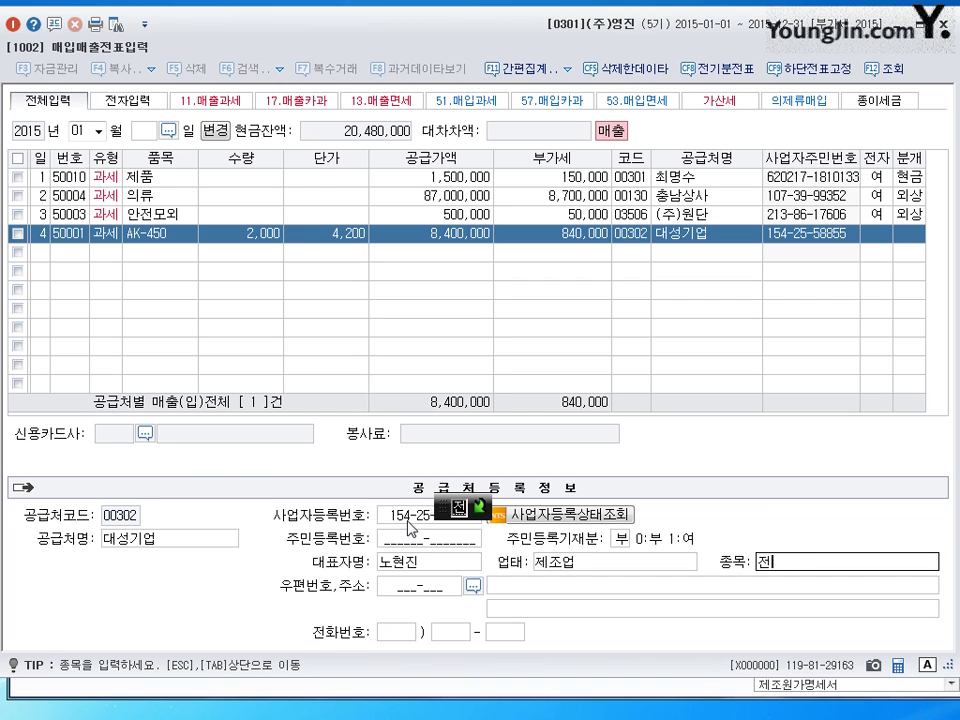
type("자제품")
key("Return")
key("Return")
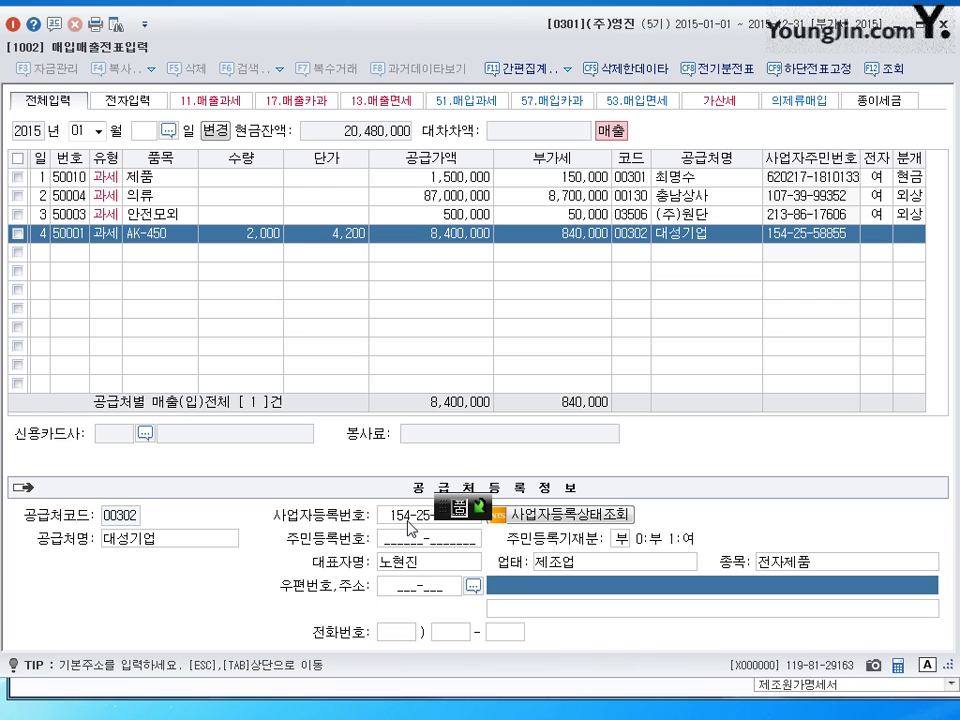
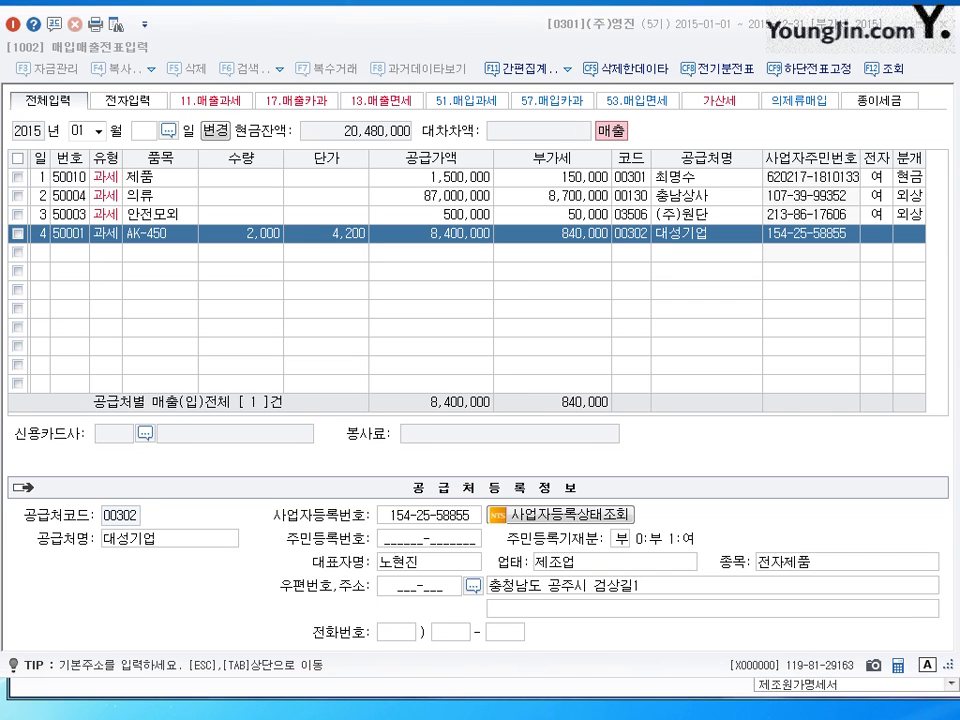
- Fill in 대성기업's complete road address, leaving detail-address and phone fields blank
left_click(688, 594)
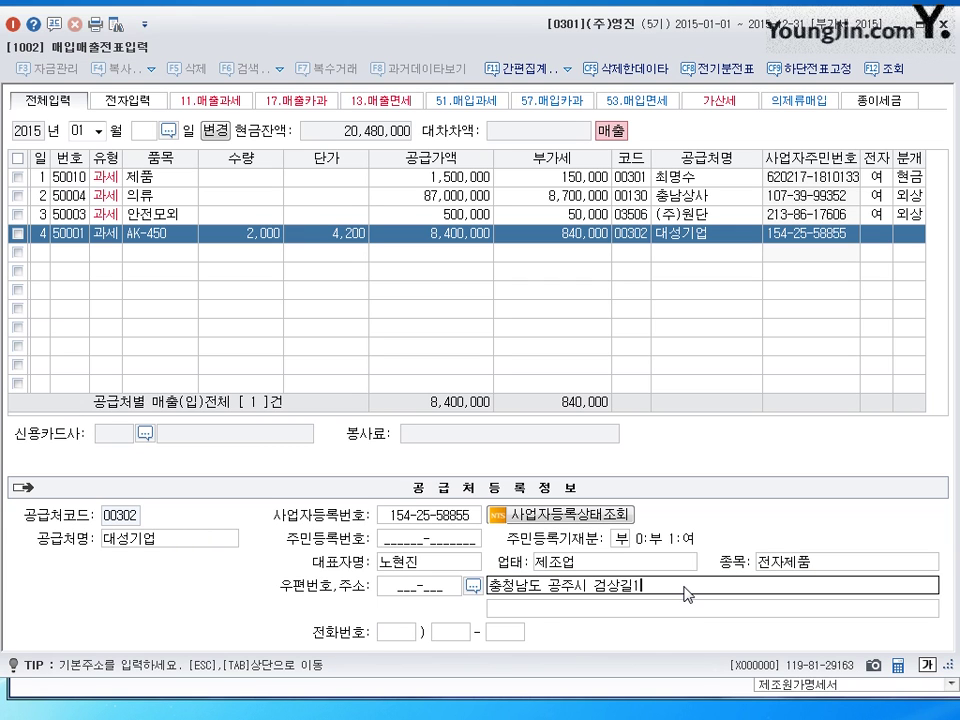
key("BackSpace")
key("BackSpace")
key("BackSpace")
key("BackSpace")
key("BackSpace")
key("BackSpace")
key("BackSpace")
key("BackSpace")
key("BackSpace")
key("BackSpace")
key("BackSpace")
key("BackSpace")
key("BackSpace")
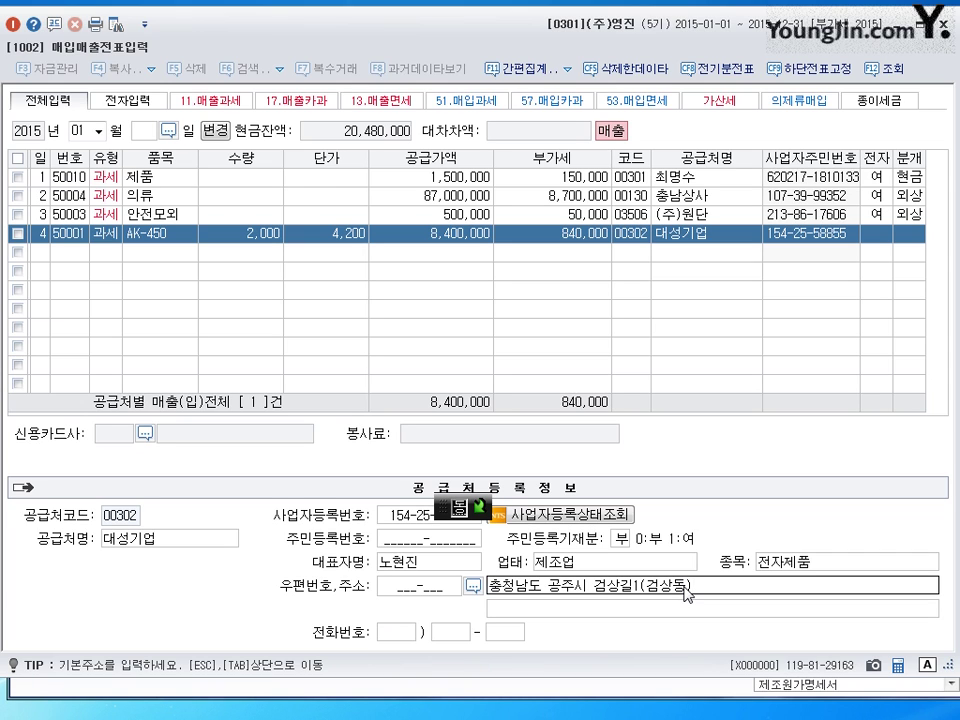
key("Return")
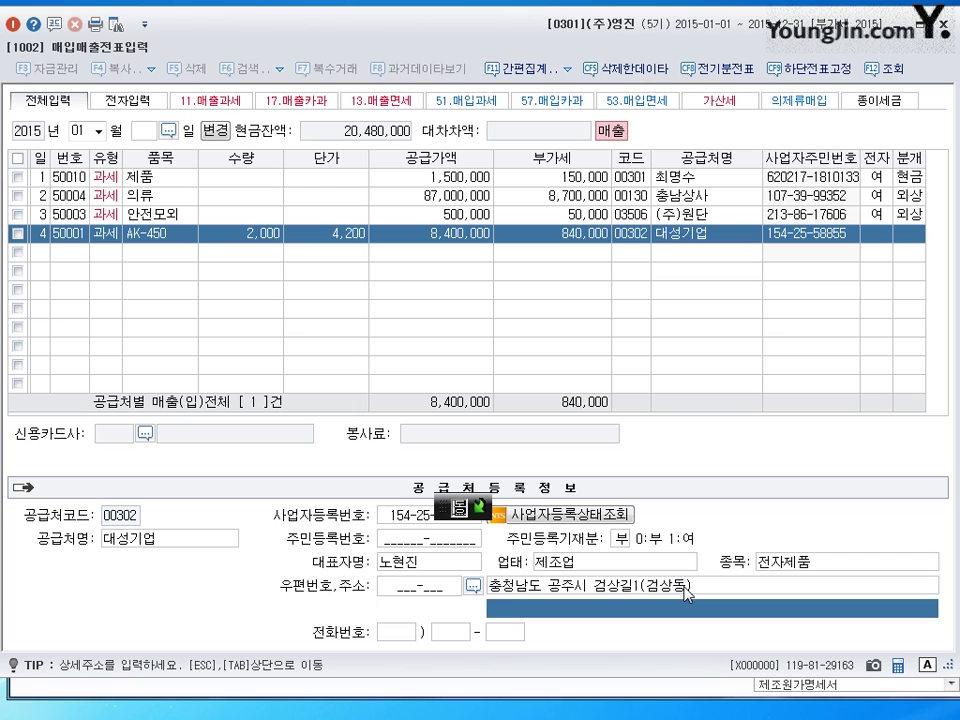
key("Return")
key("Return")
key("Return")
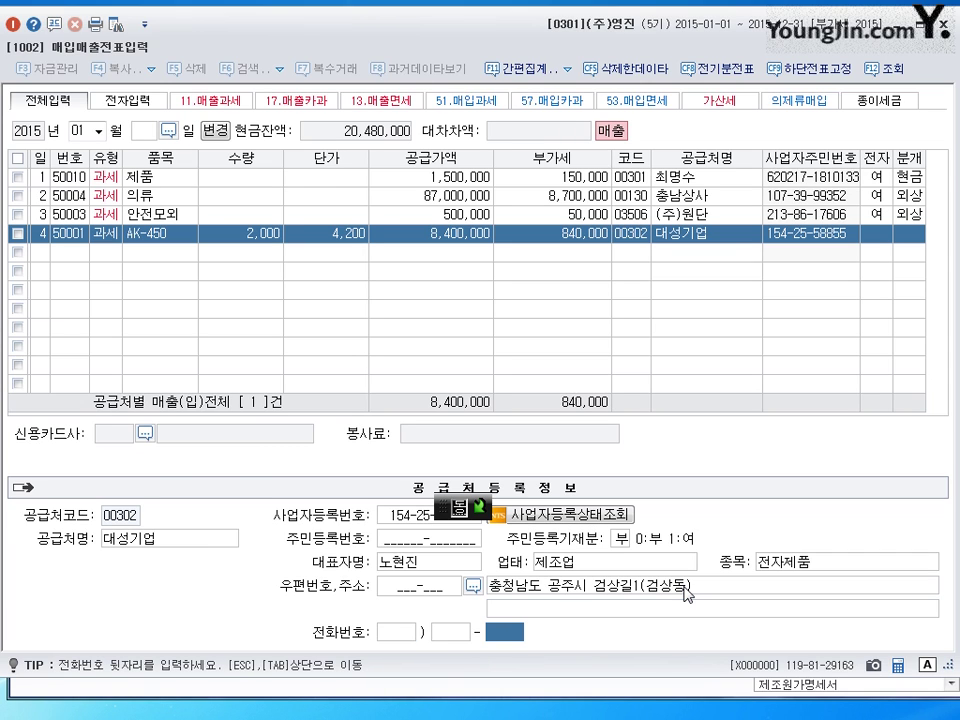
- Mark row 4 electronic and choose 혼합, crediting 제품매출 8,400,000 and 부가세예수금 840,000
key("Tab")
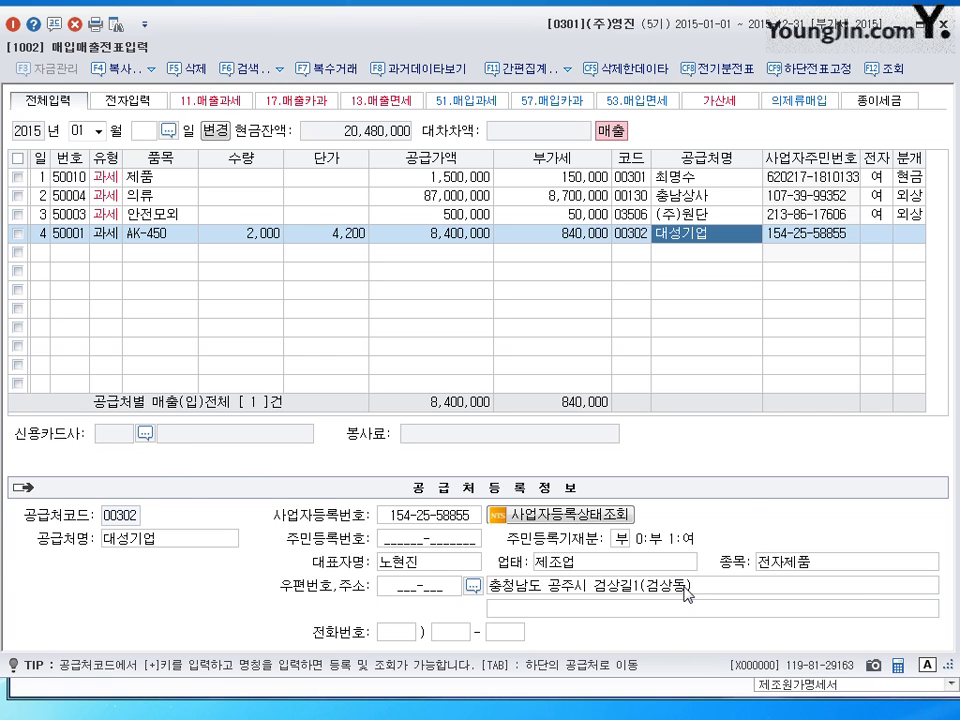
key("Return")
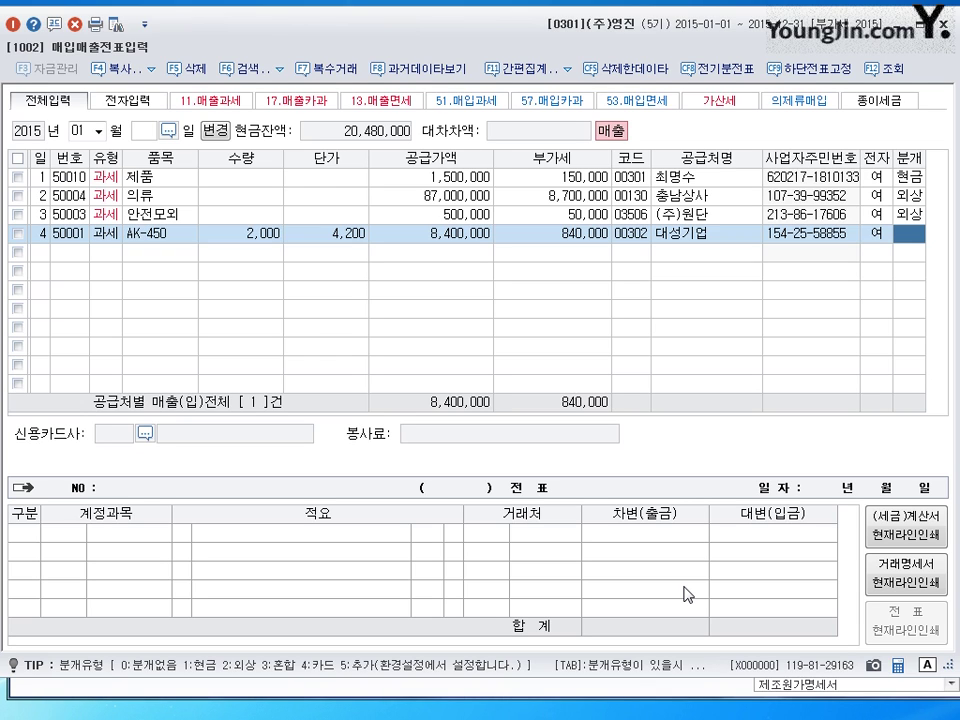
type("3")
key("Return")
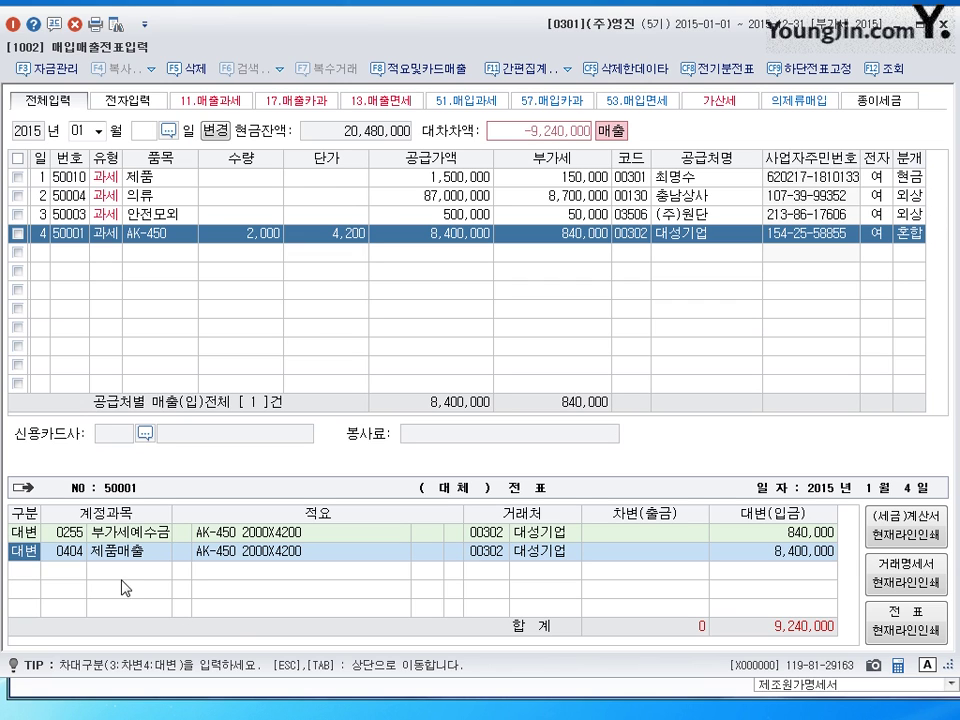
- Add a 현금 debit line of 1,240,000 to row 4's journal
key("Down")
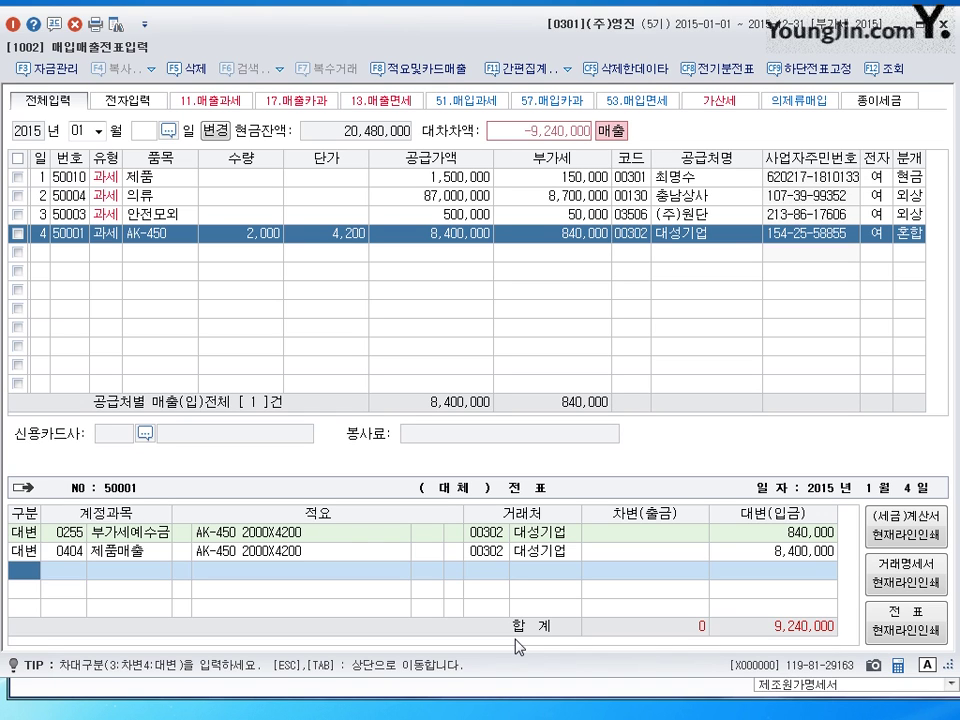
key("3")
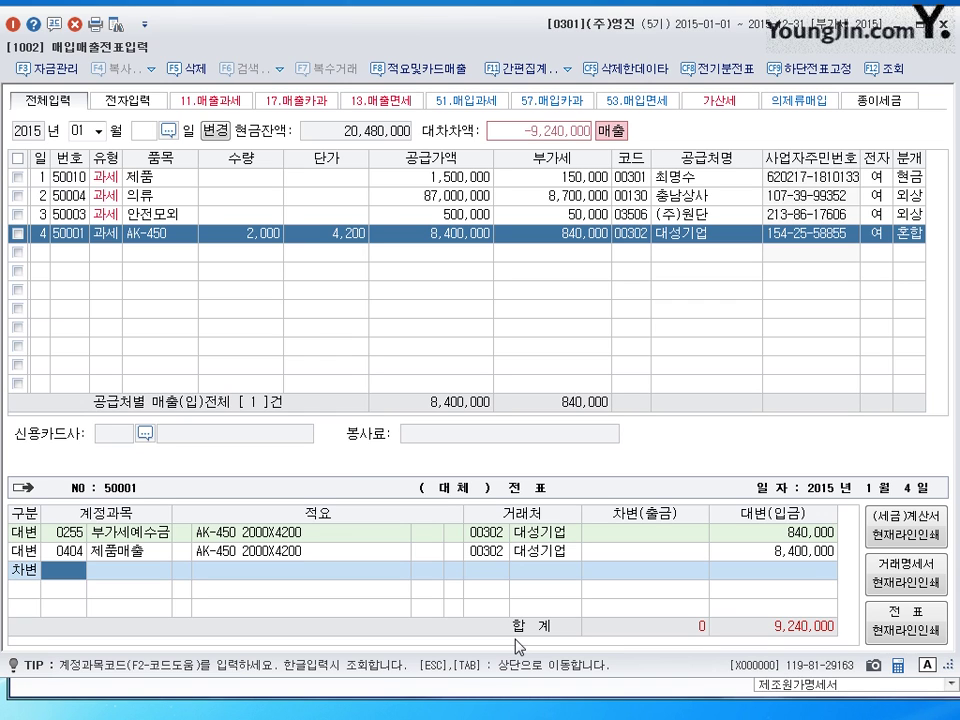
type("101")
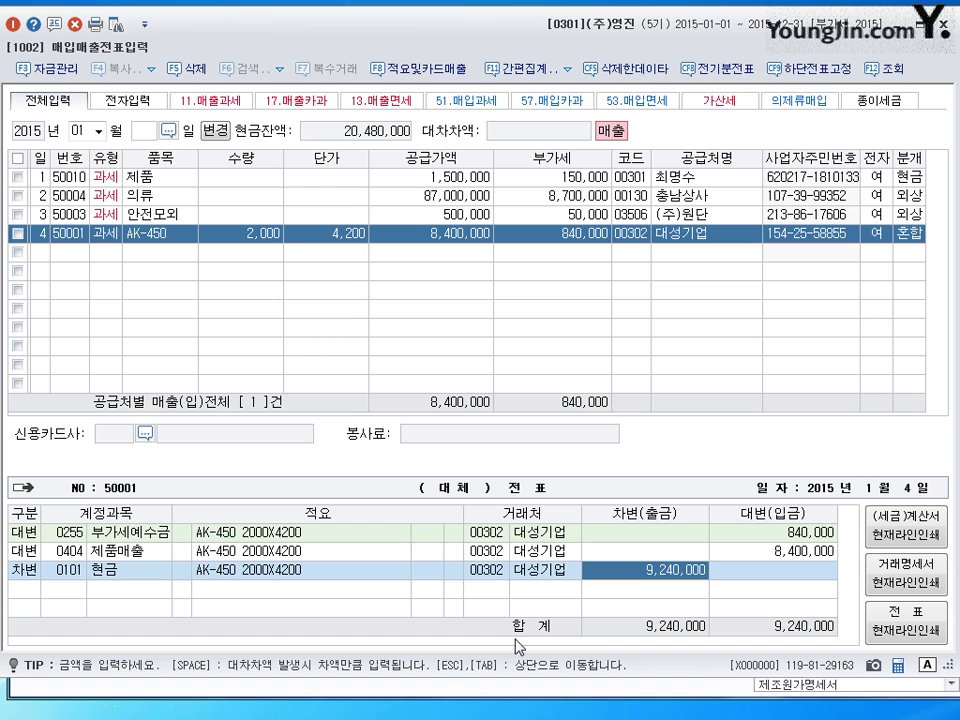
key("Left")
key("Left")
key("Left")
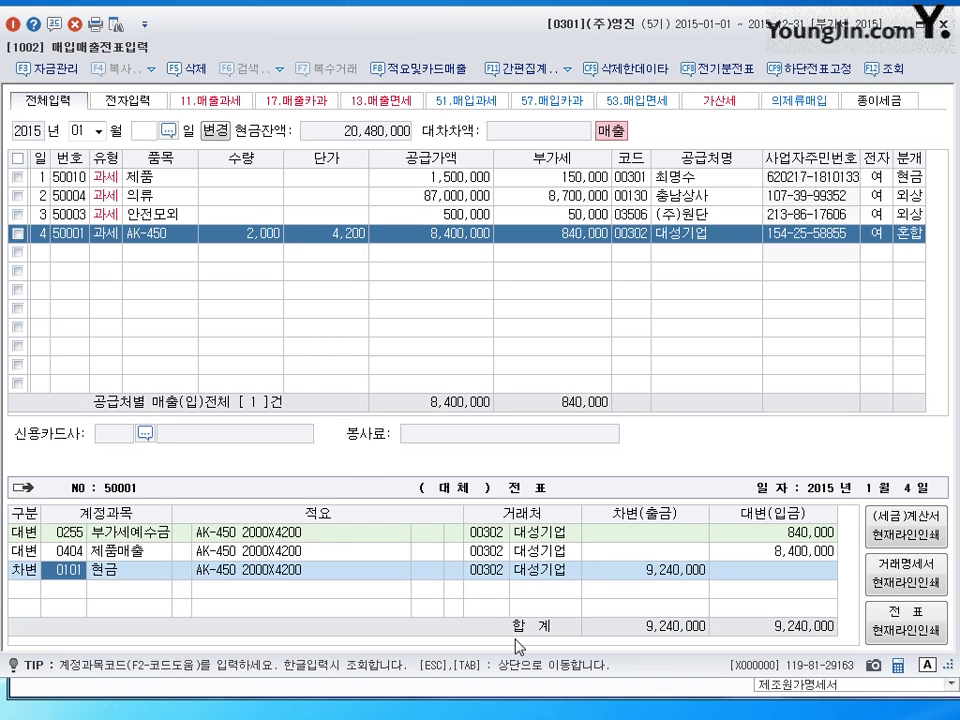
key("Right")
key("Right")
key("Right")
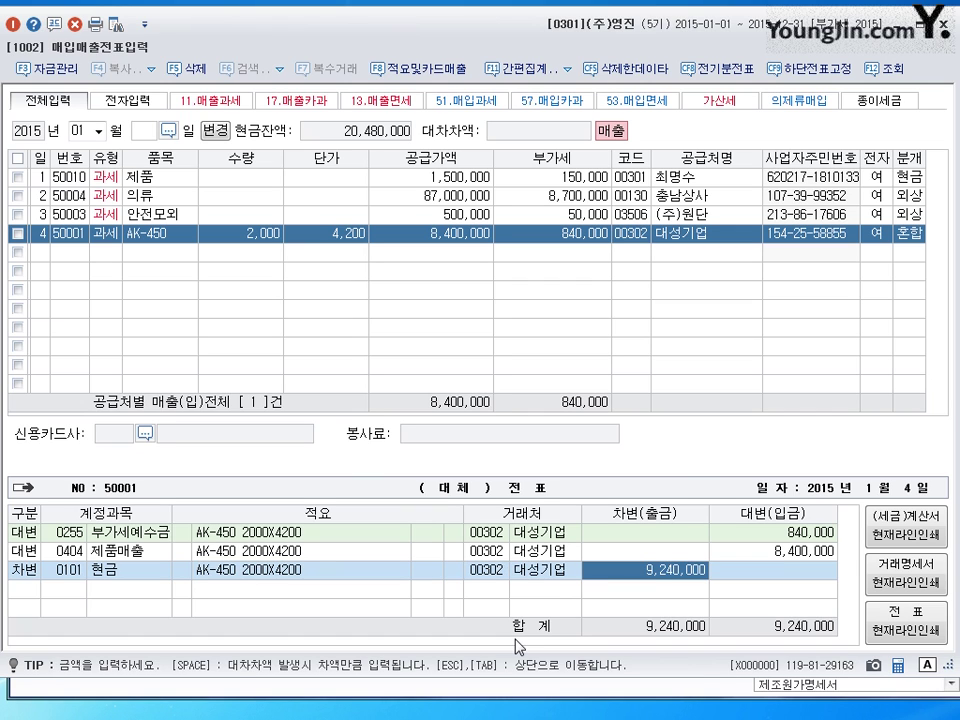
type("1240000")
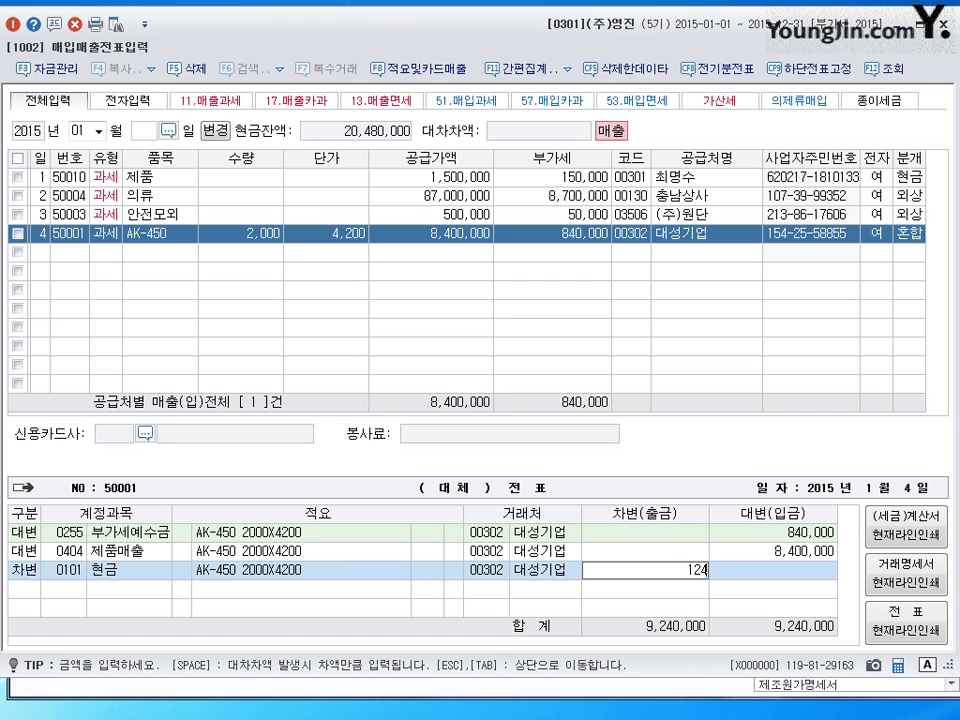
key("Return")
- Add debits of 받을어음 5,500,000 and 외상매출금 2,500,000, then return to the sales list
type("3")
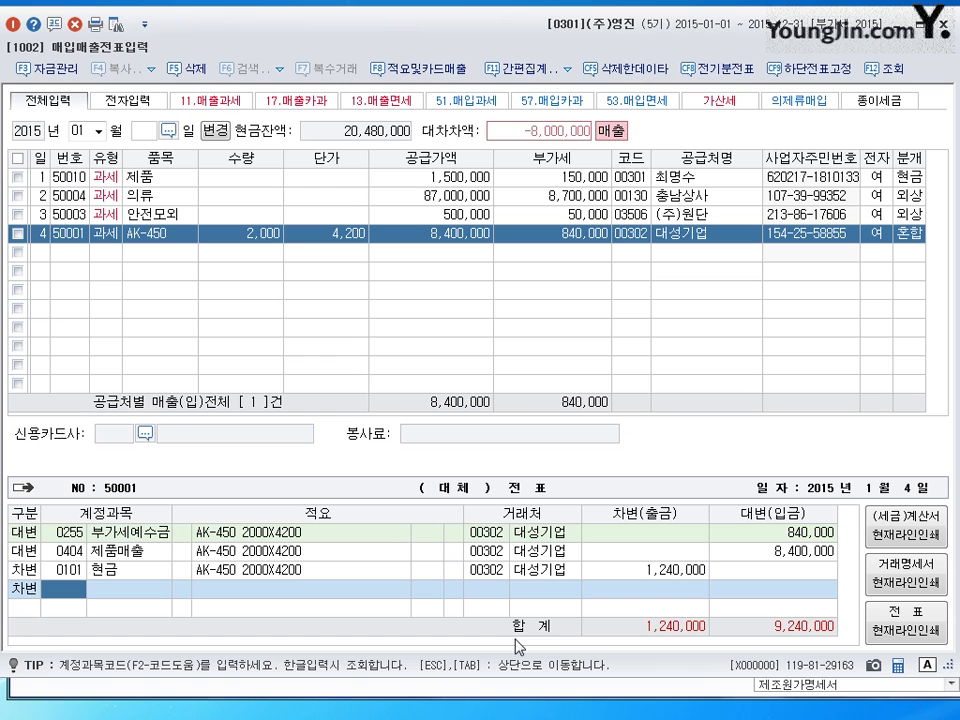
type("110")
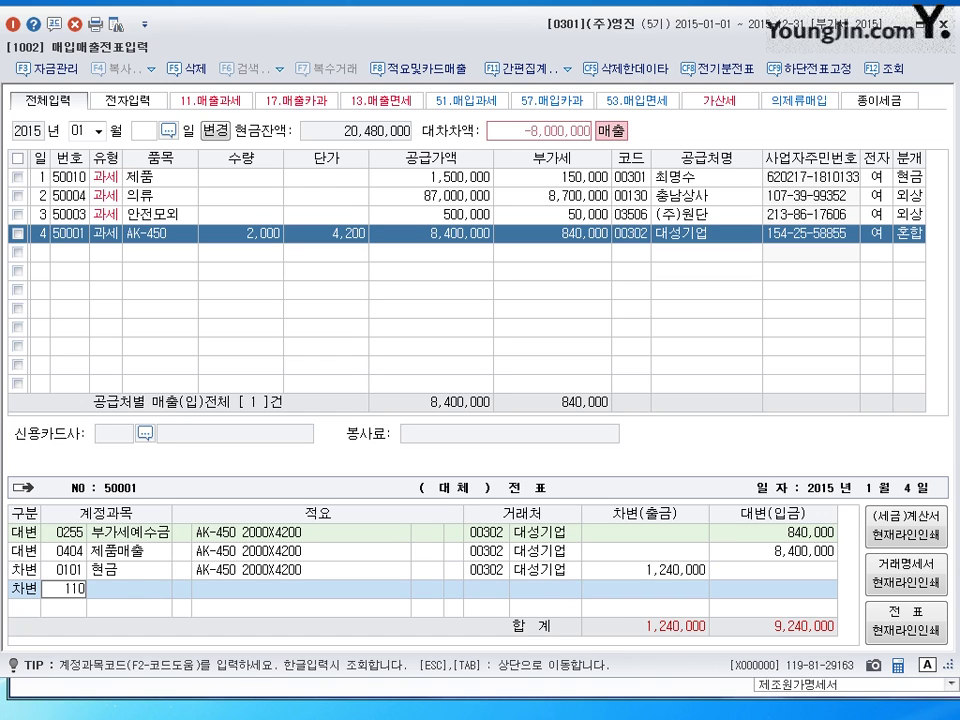
key("Return")
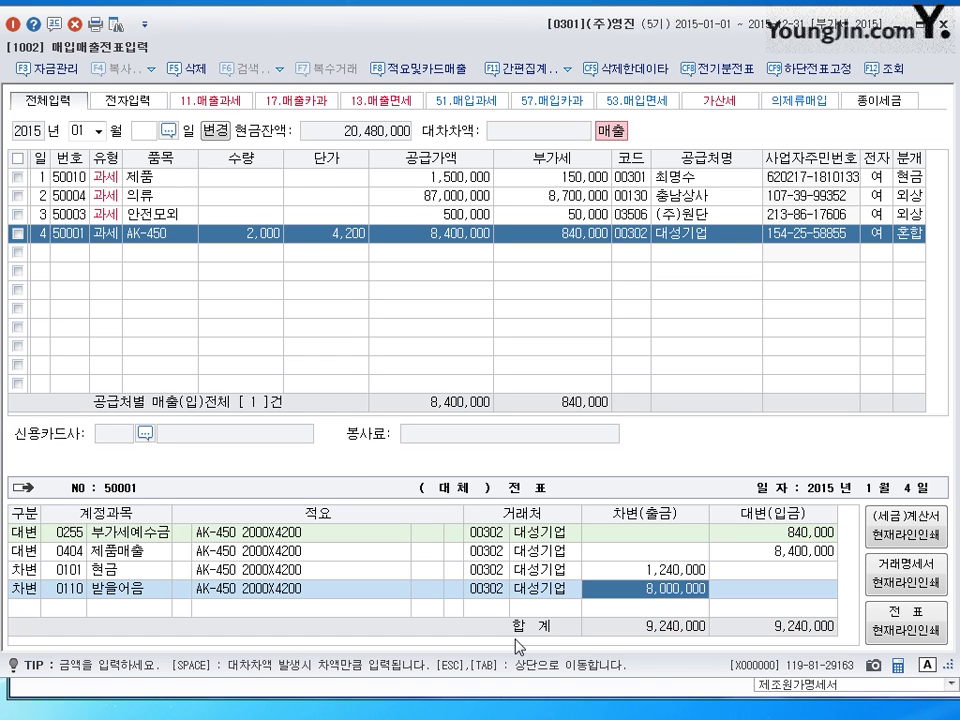
type("5500000")
key("Return")
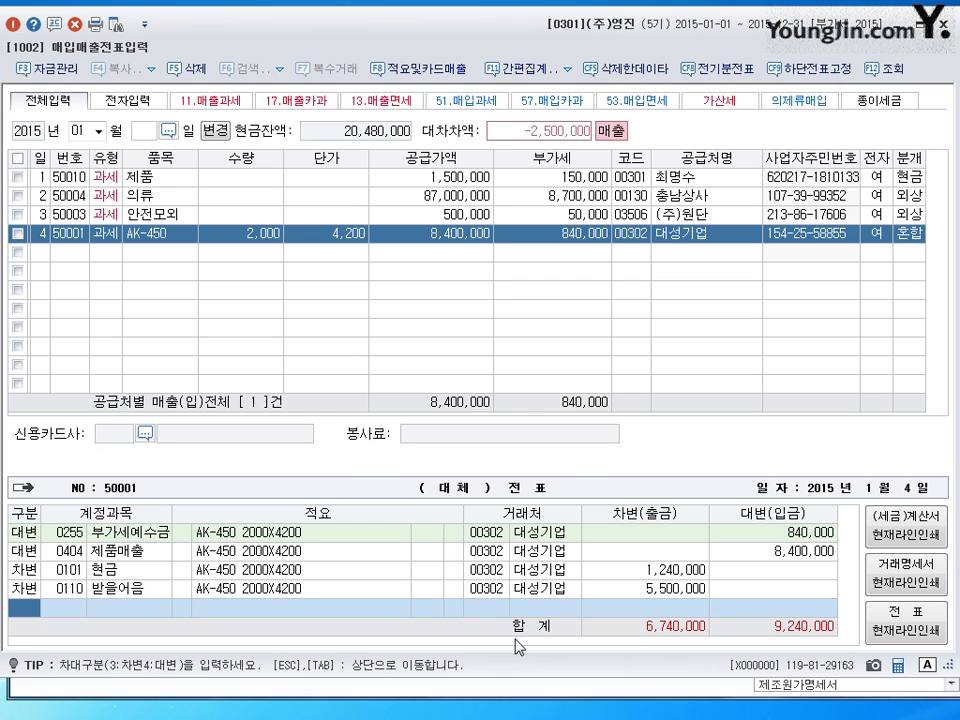
type("3")
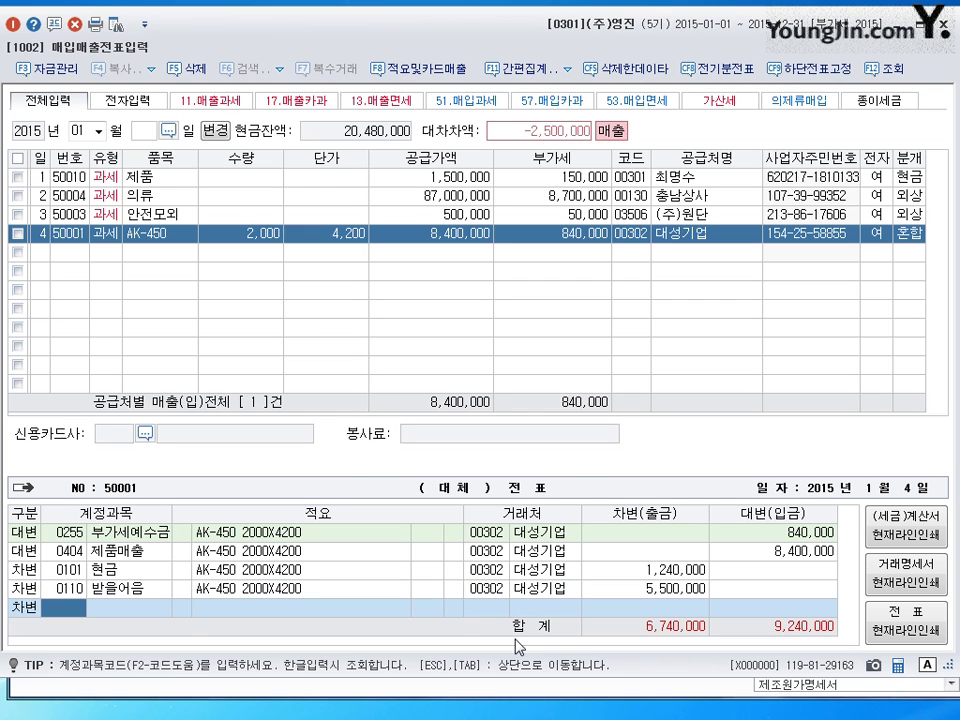
type("108")
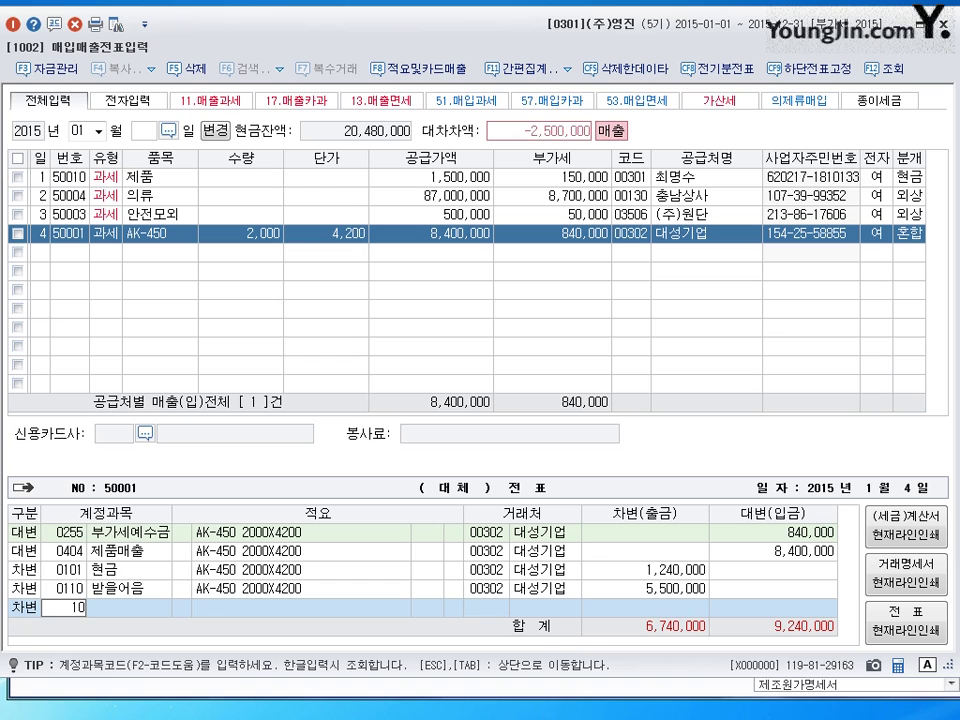
key("Return")
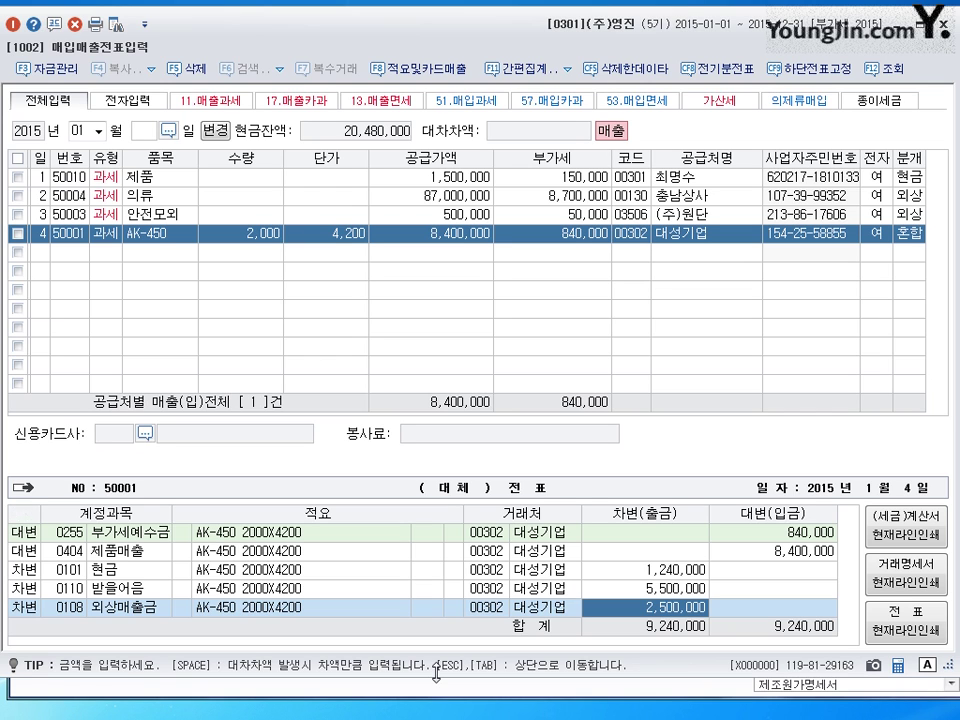
key("Tab")
key("Up")
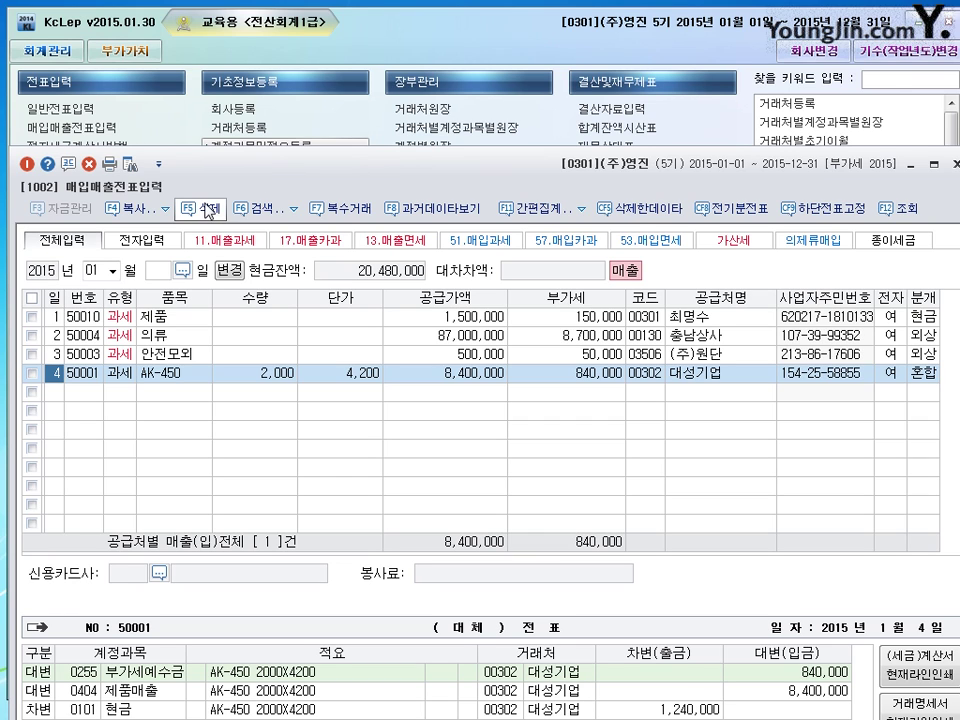
- Reposition the 매입매출전표입력 window and switch typing to Korean input
left_click_drag(354, 182, 341, 47)
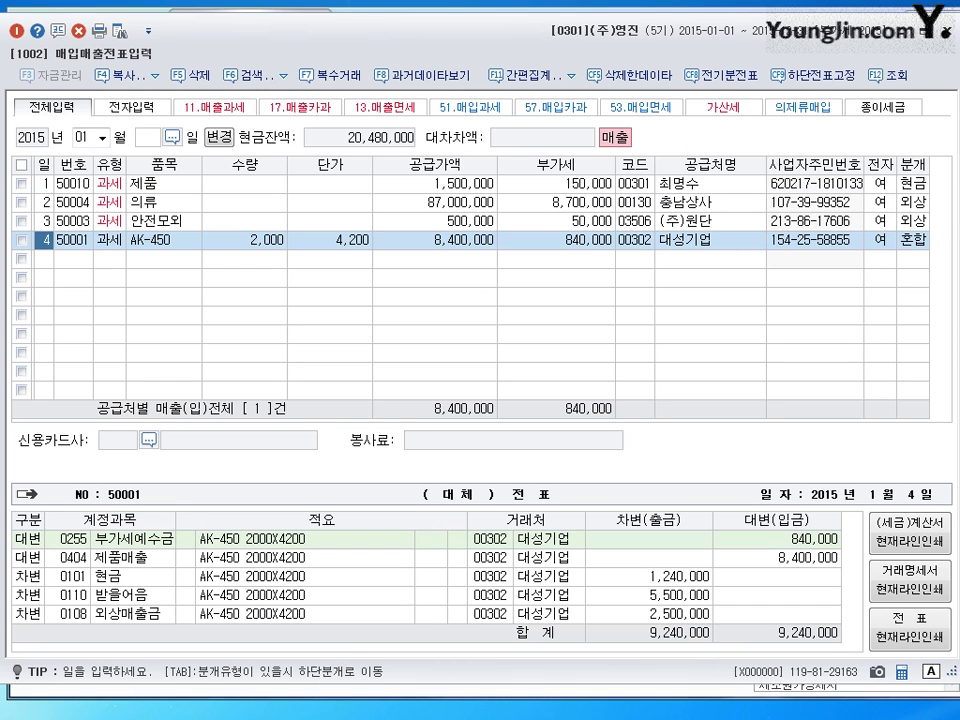
key("Hangul")
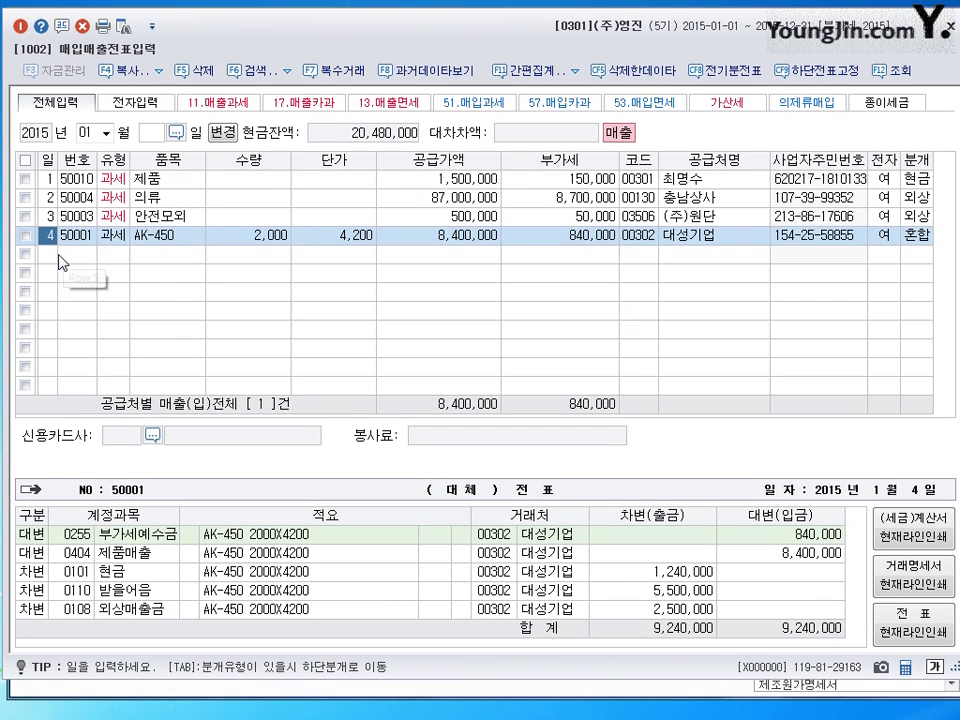
- Start row 5 on the 5th as a 과세 제품 sale with 50,000,000 supply amount
left_click(59, 257)
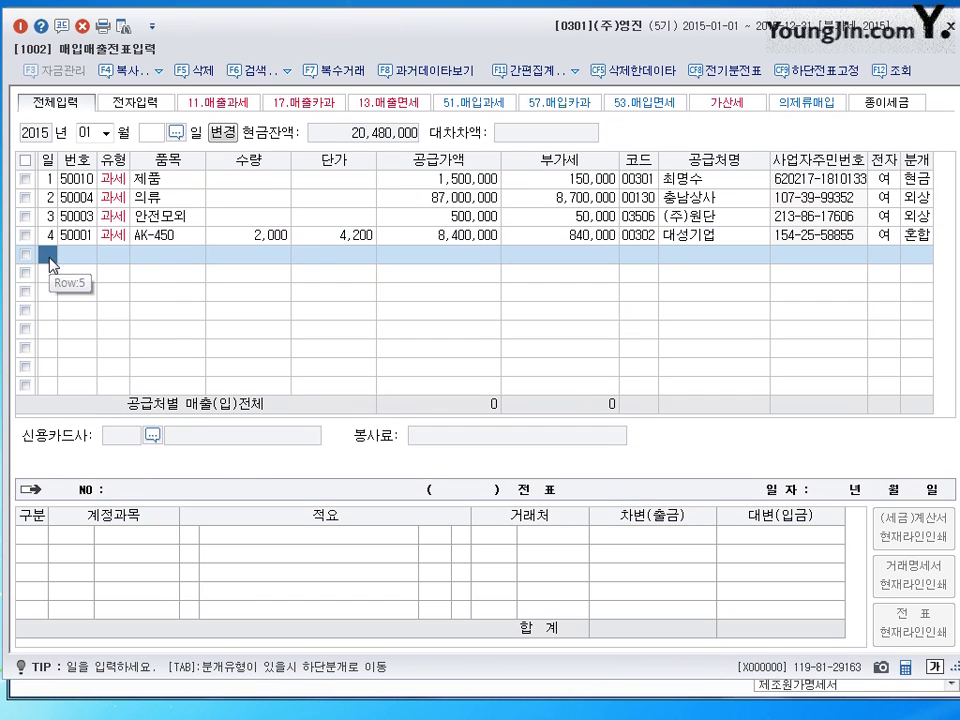
type("5")
key("Return")
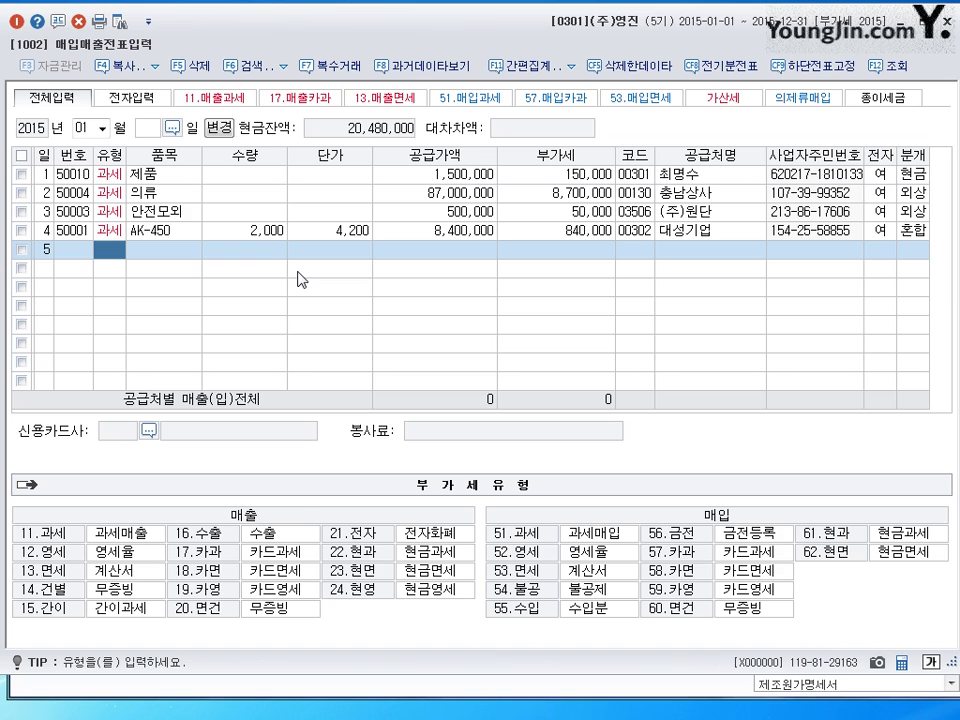
type("11")
key("Return")
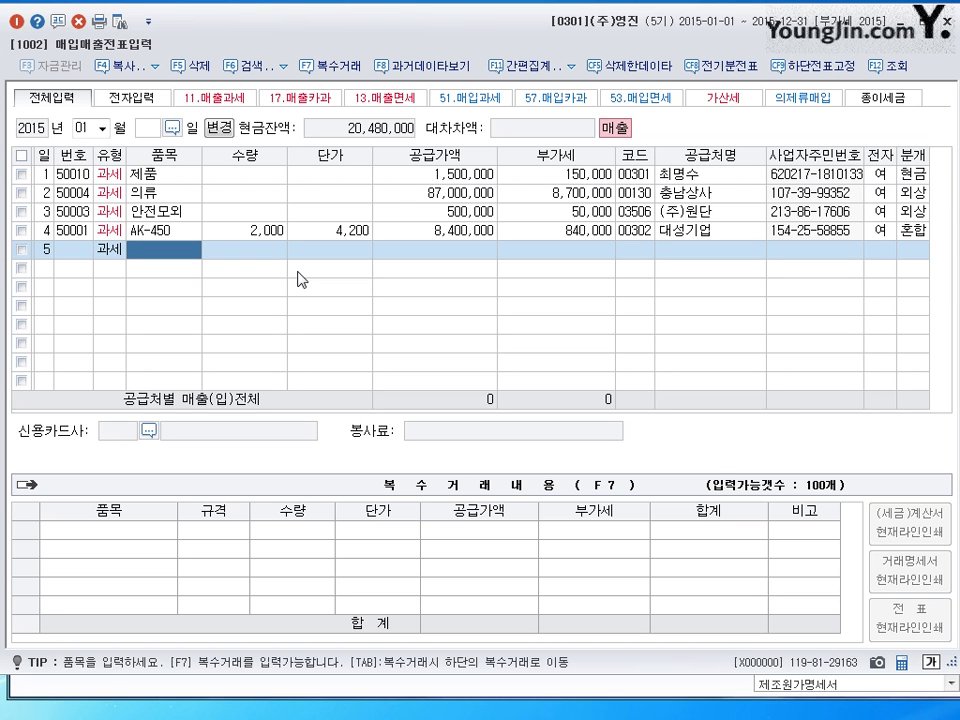
type("제")
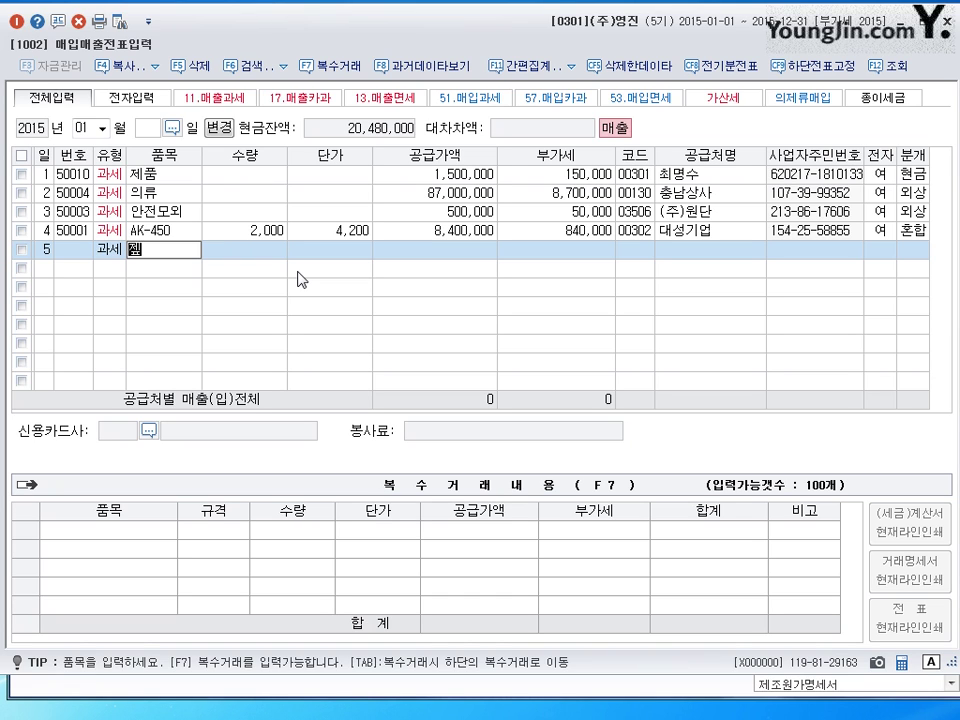
type("품")
key("Return")
key("Return")
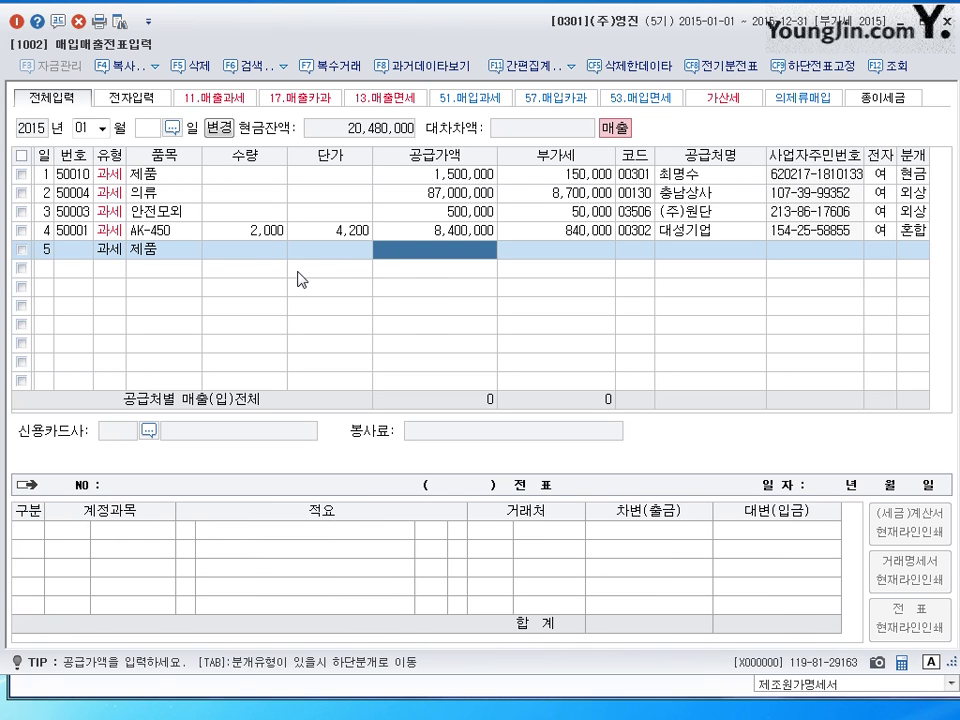
type("50000000")
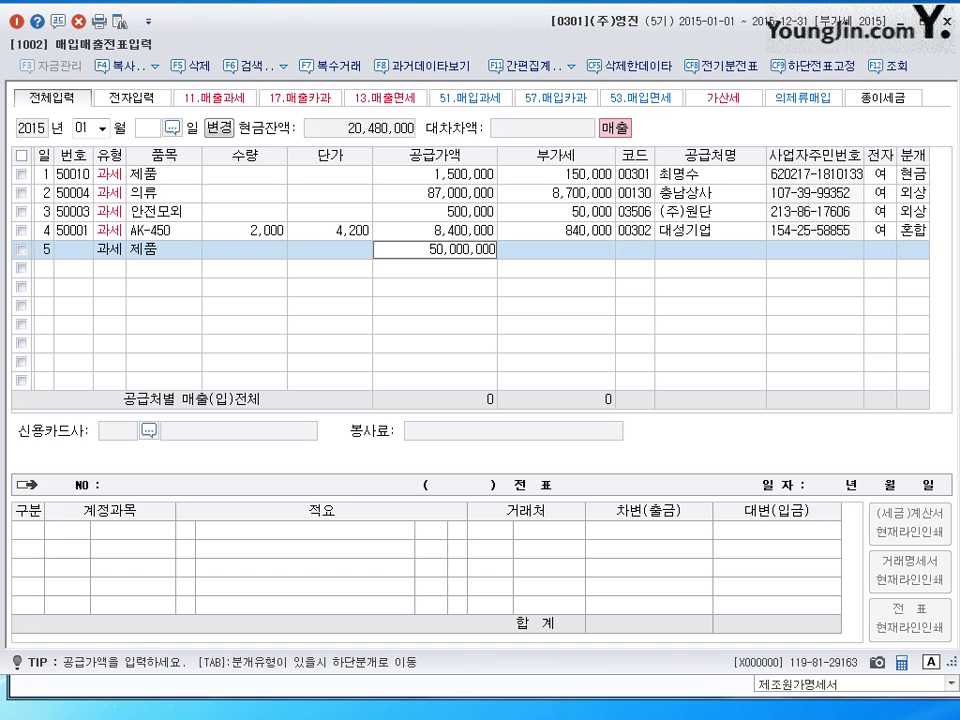
key("Return")
key("Return")
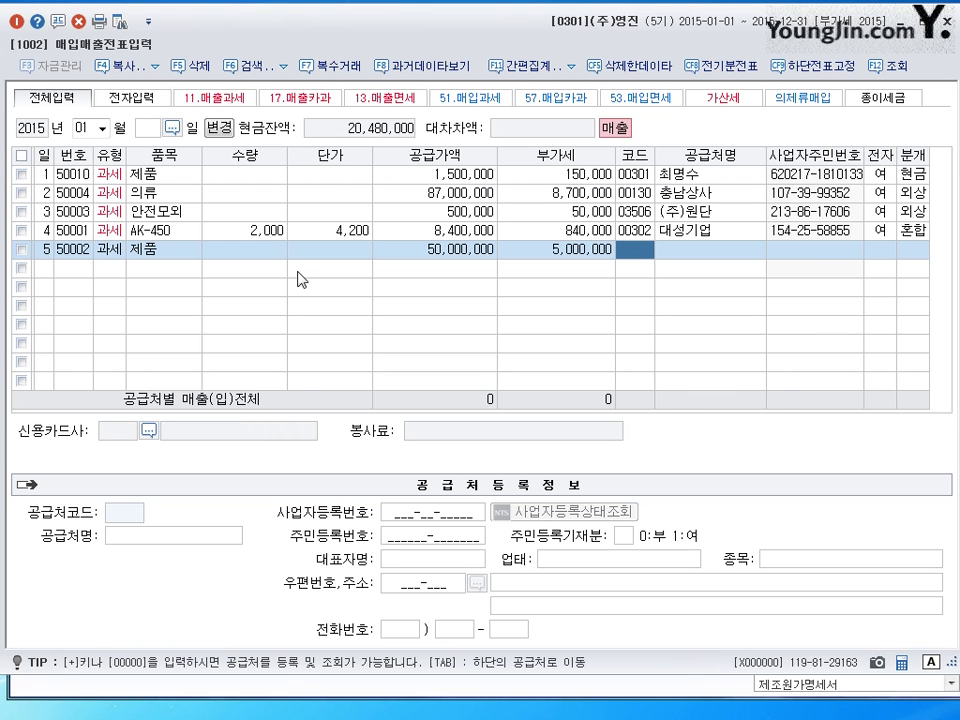
- Set (주)일신산업 as row 5's customer, mark it electronic, and choose 혼합 journalizing
type("일ㅅ")
type("신")
key("Return")
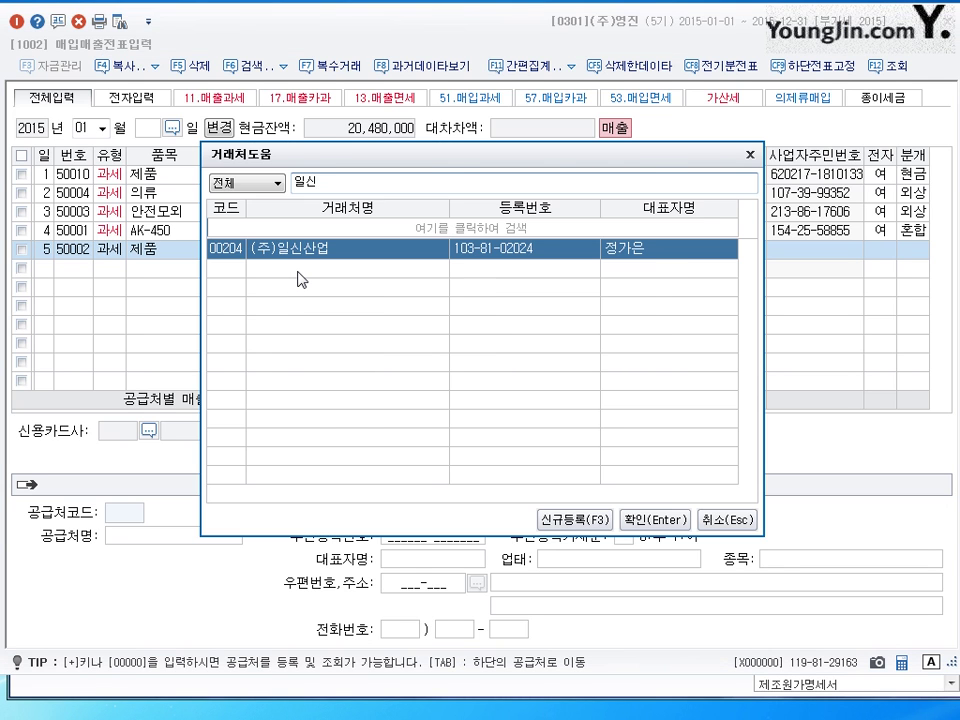
key("Escape")
key("Return")
key("Return")
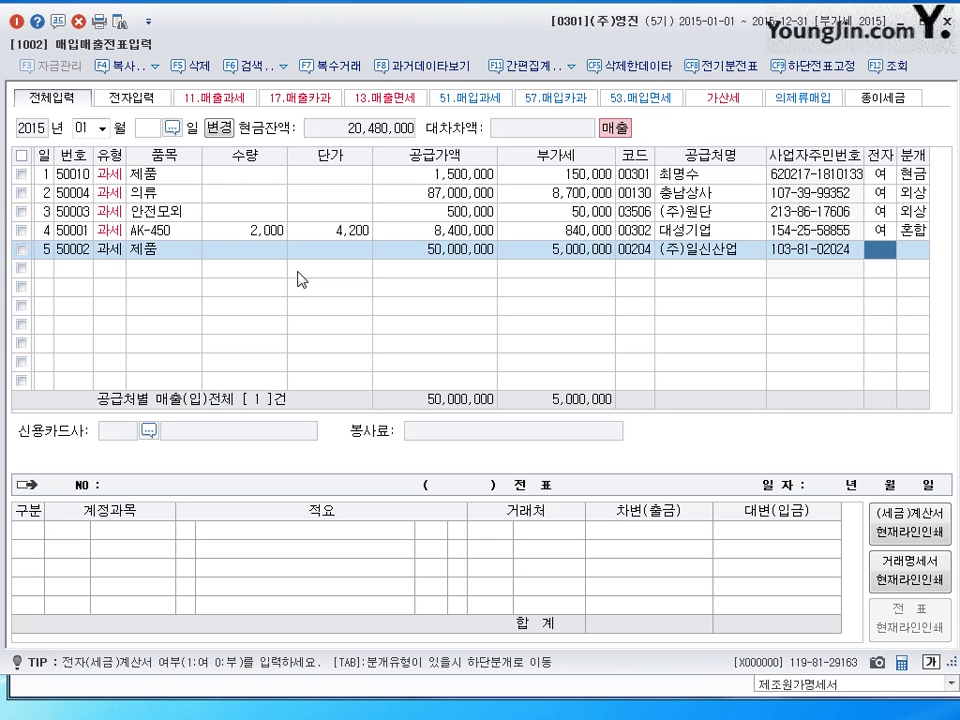
type("1")
key("Return")
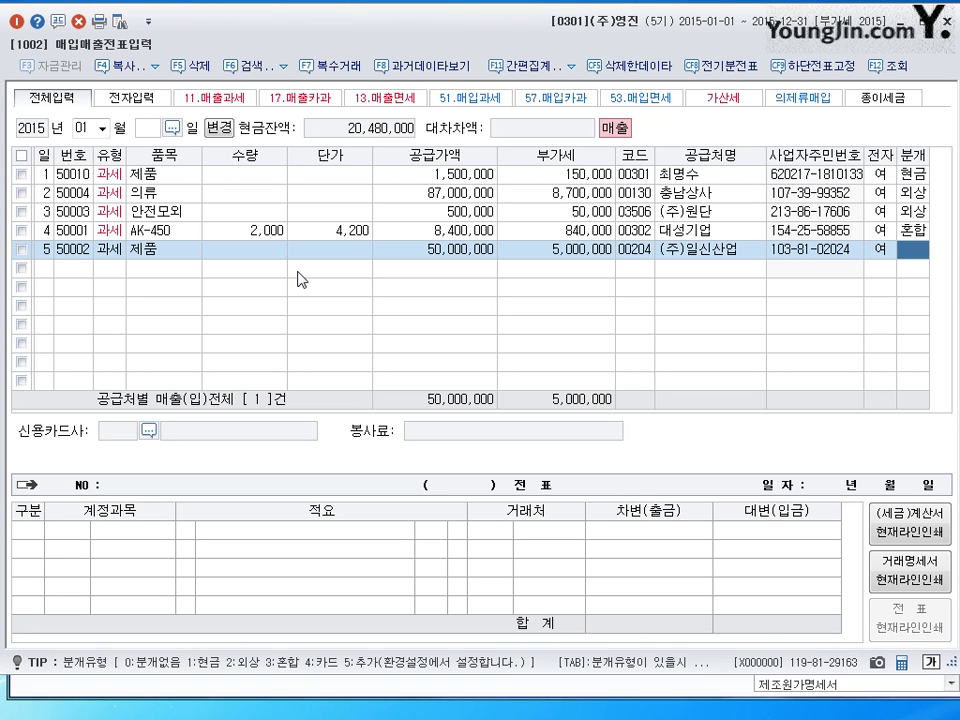
type("3")
key("Return")
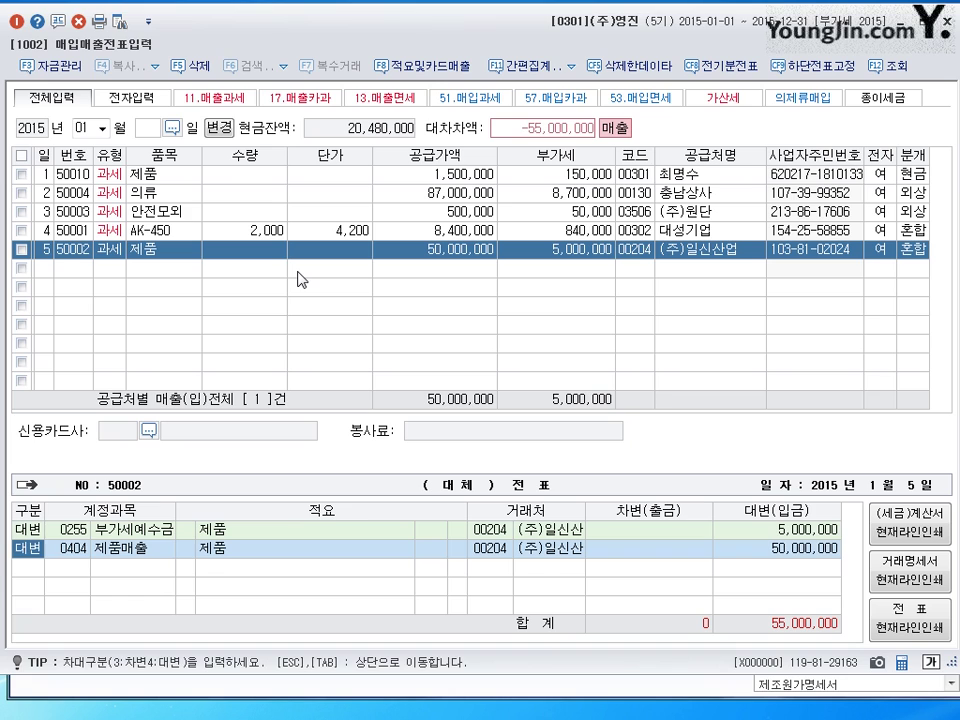
- Debit 현금 20,000,000 and 외상매출금 35,000,000 to balance row 5, then open row 6 dated the 6th
key("Down")
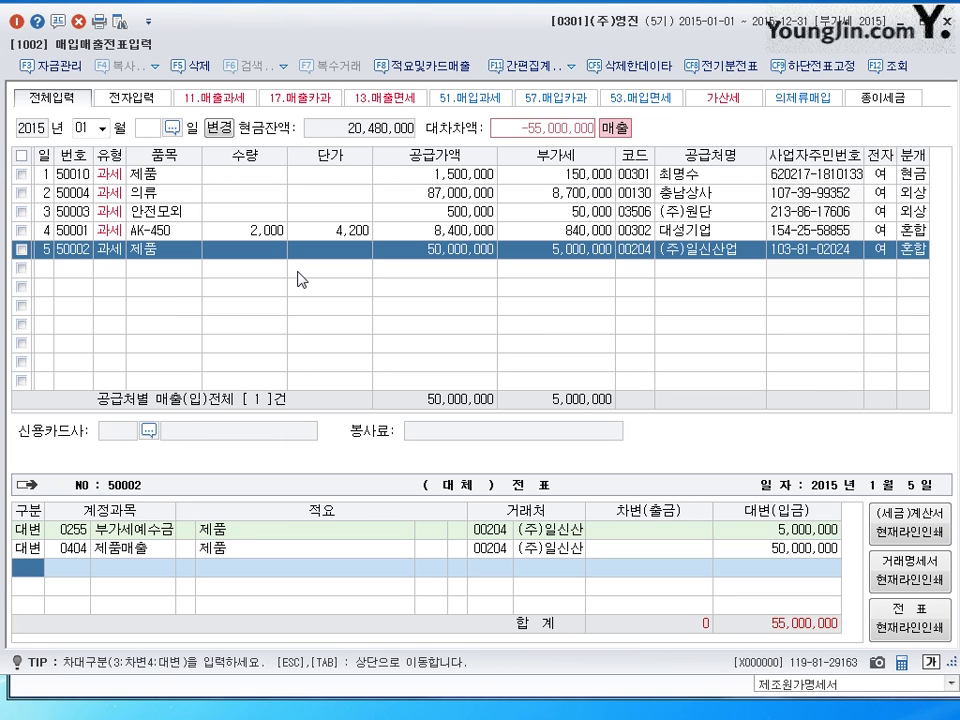
type("3")
key("Return")
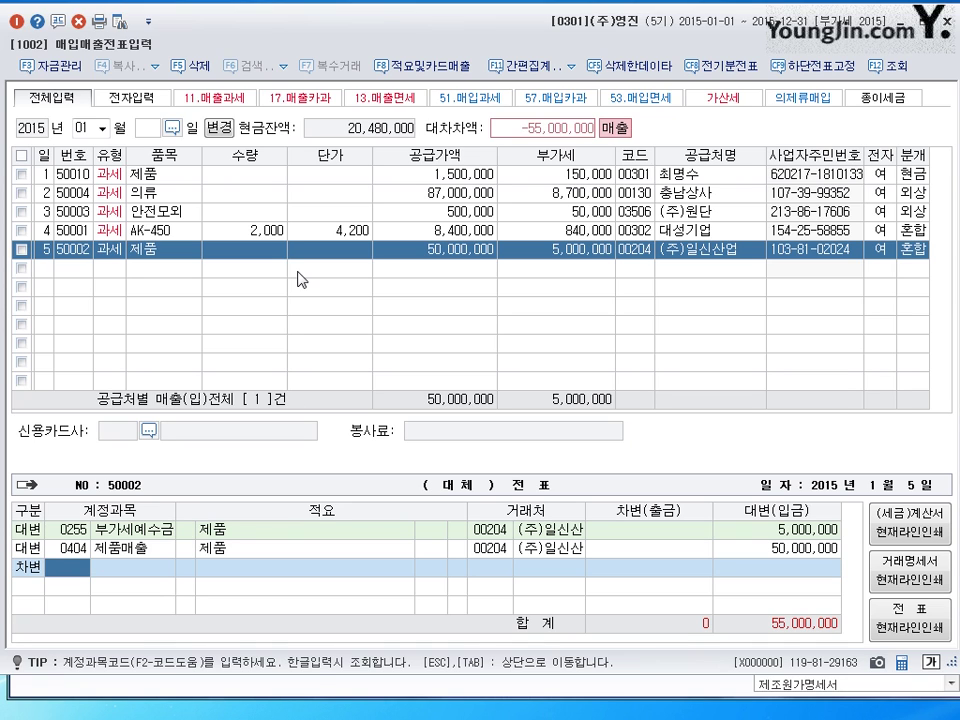
type("101")
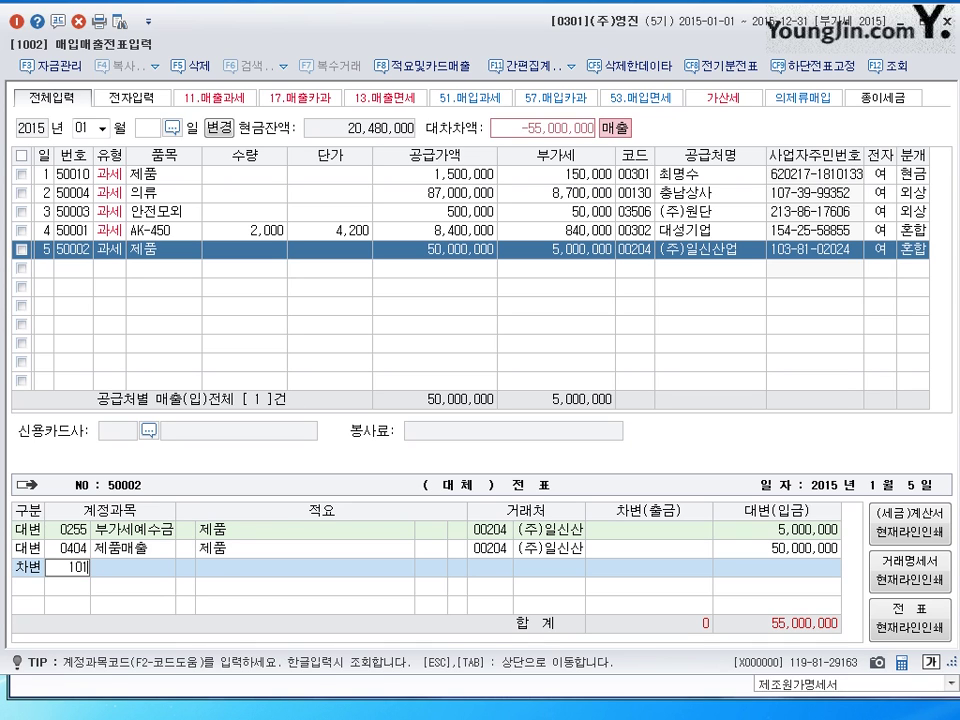
key("Return")
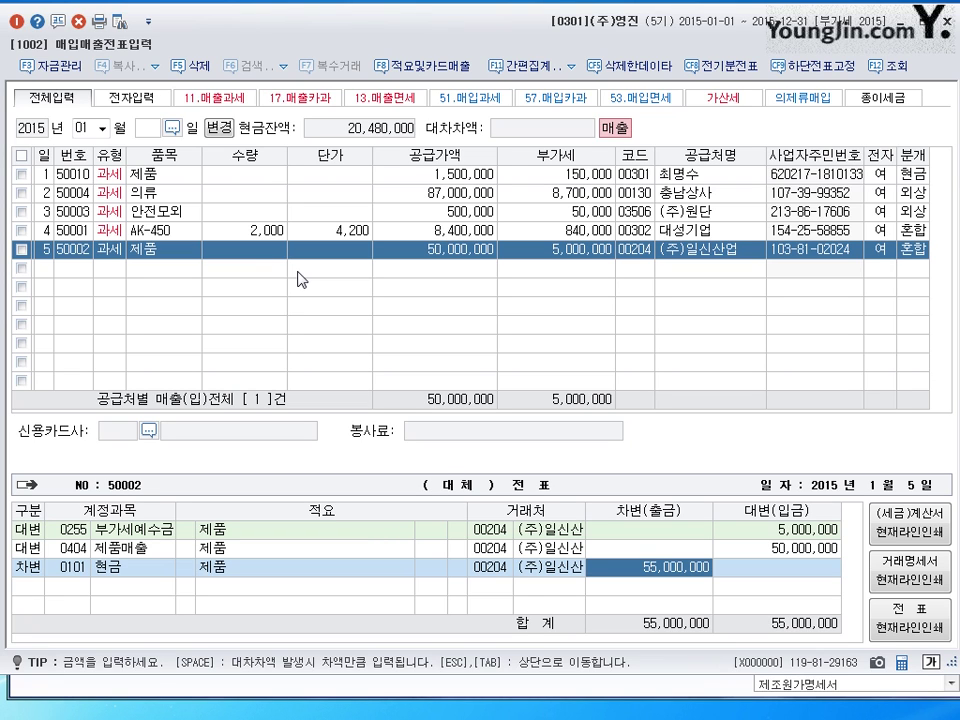
type("20000000")
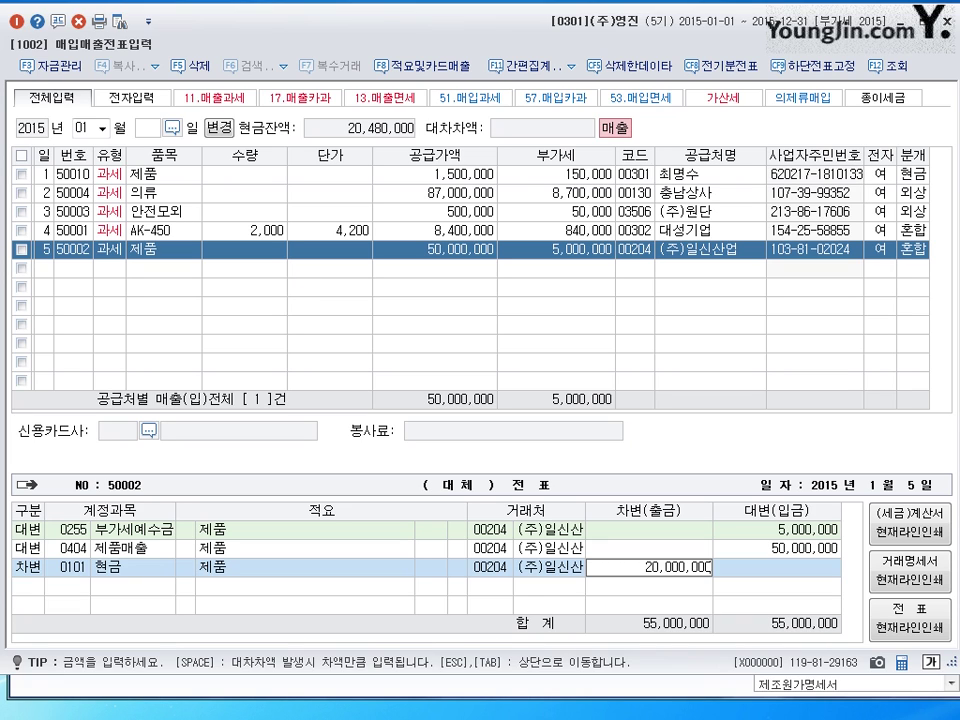
key("Return")
type("3")
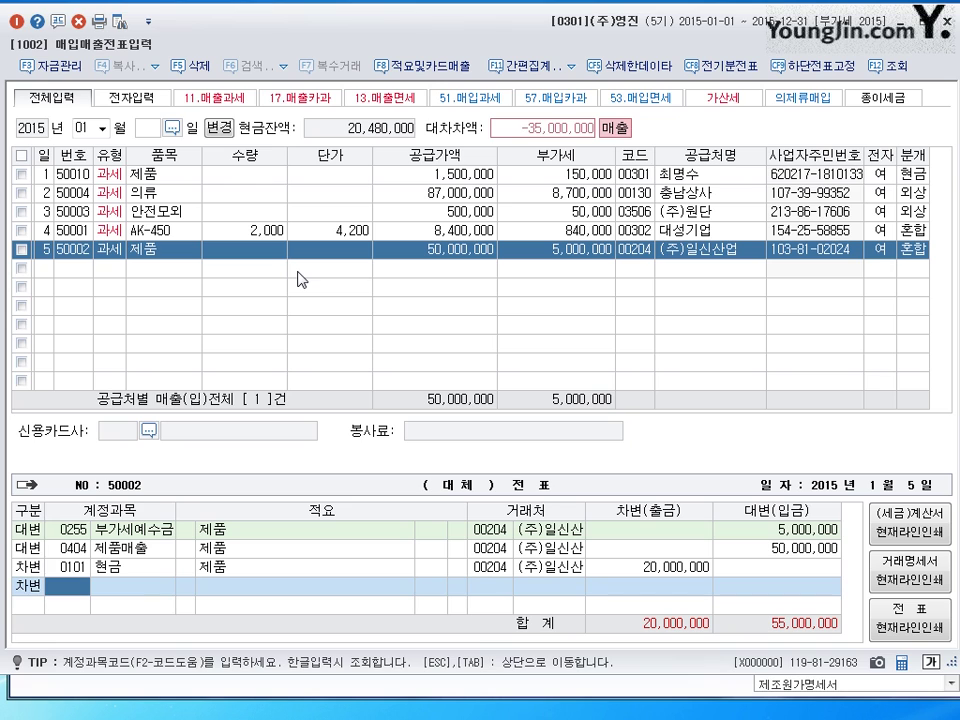
type("108")
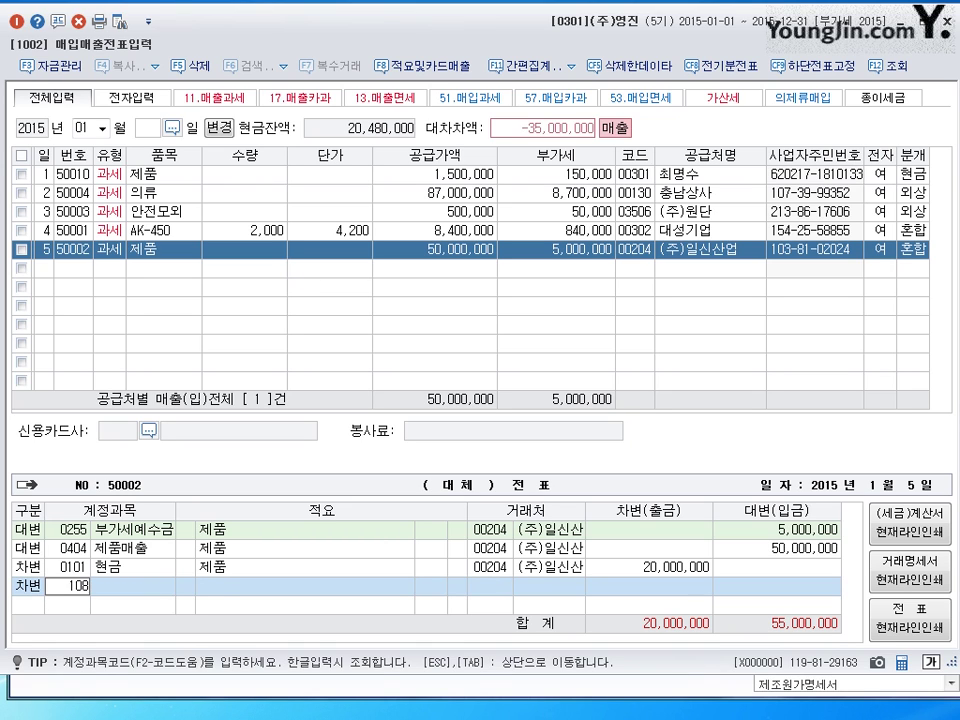
key("Return")
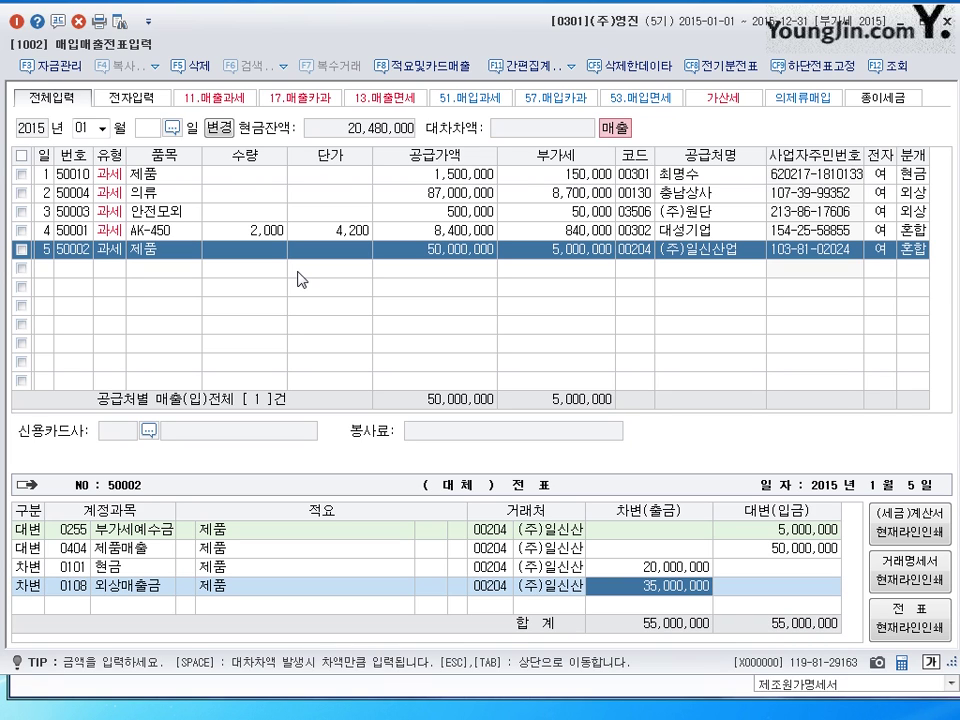
key("Return")
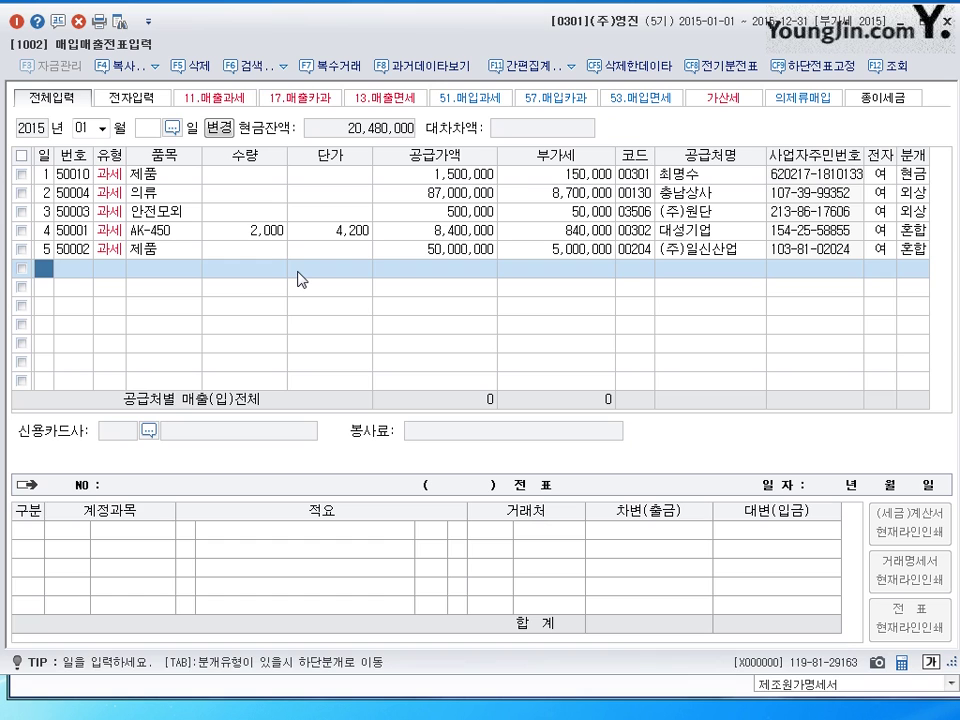
type("6")
key("Return")
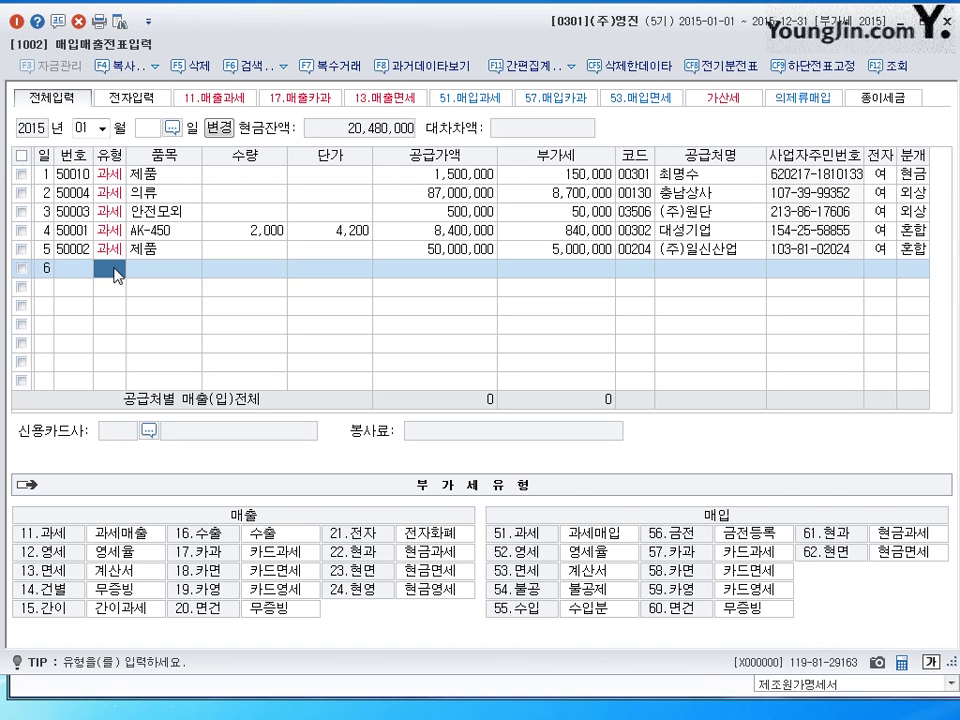
- Enter row 6 as a 과세 제품 sale of 200 units at 30,000
type("11")
key("Return")
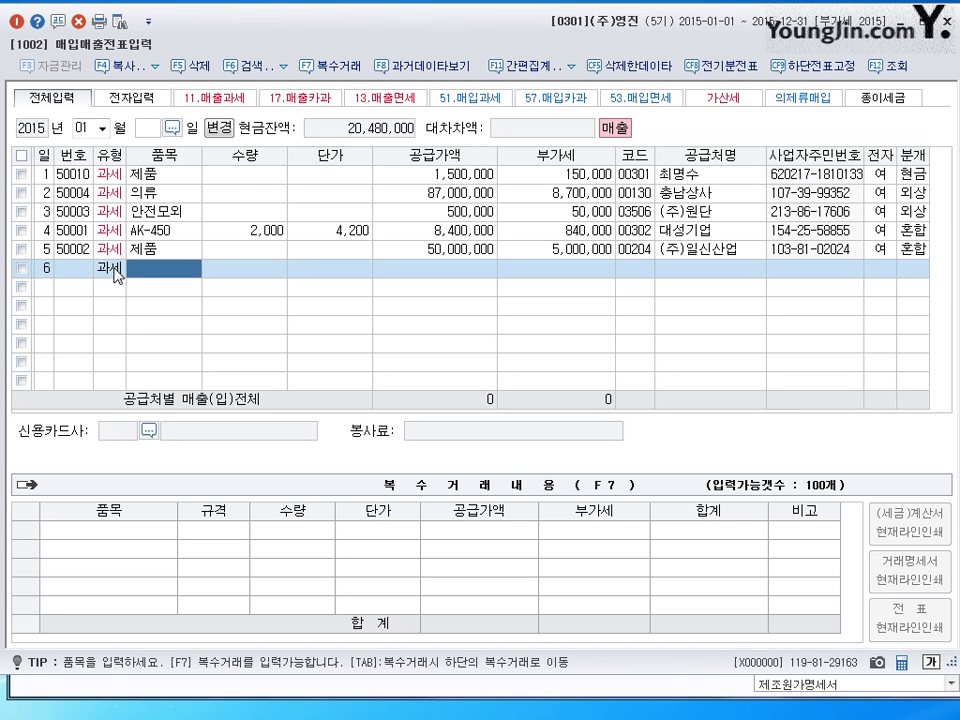
type("제품")
key("Return")
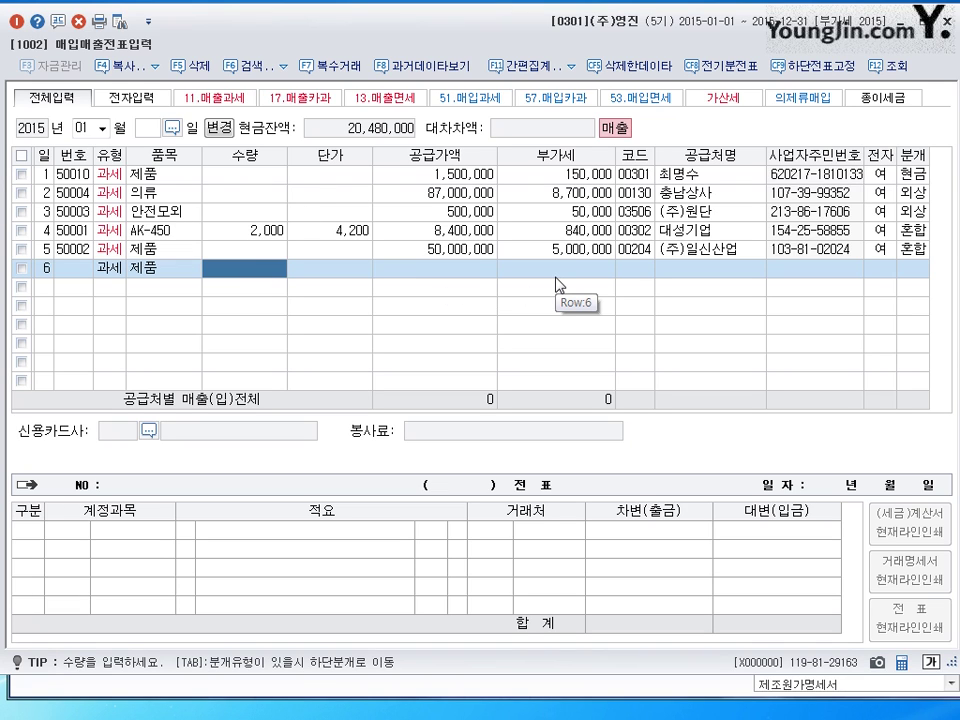
type("200")
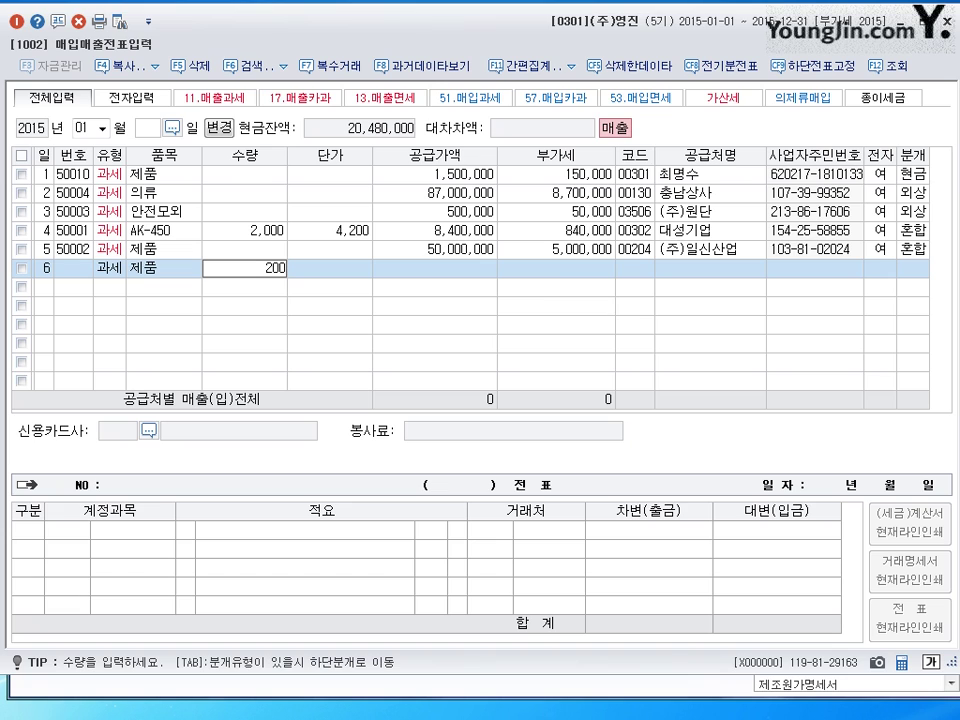
key("Return")
type("300000")
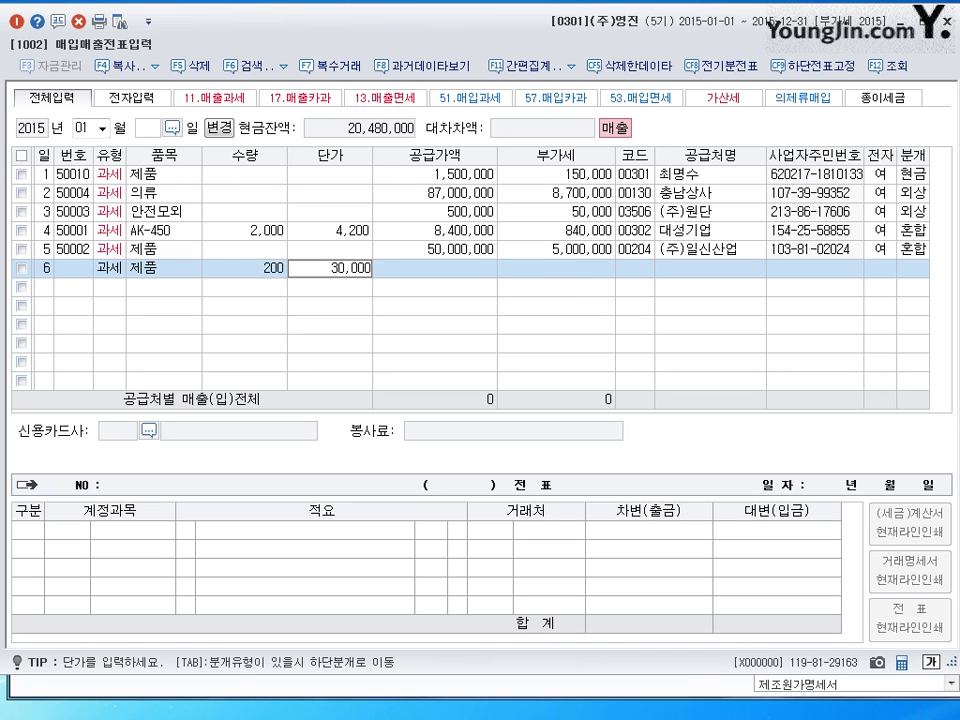
key("Return")
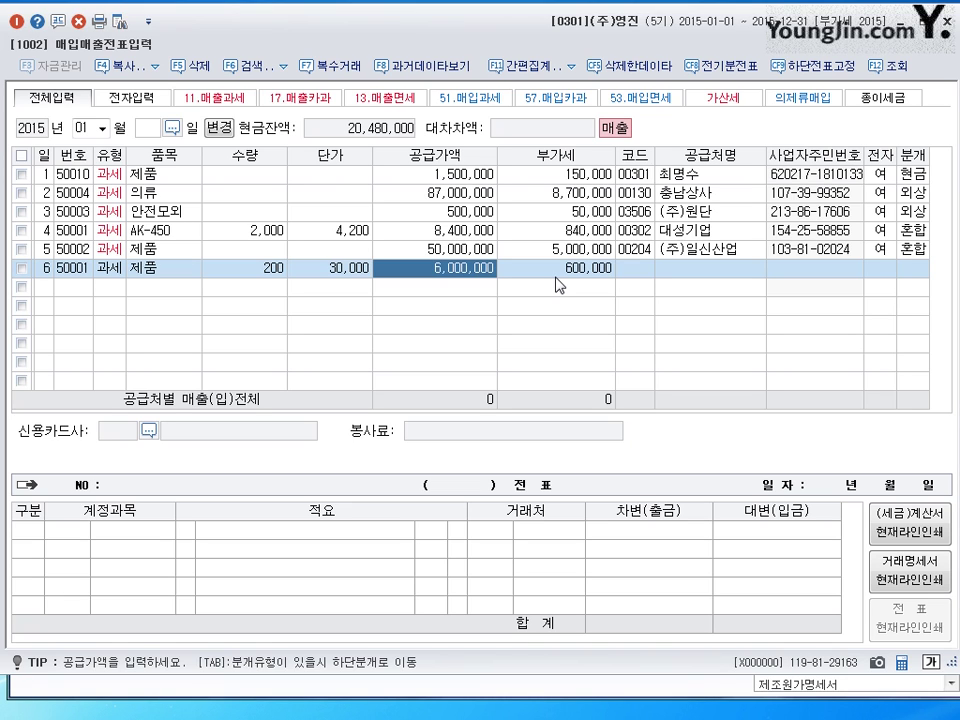
key("Return")
key("Return")
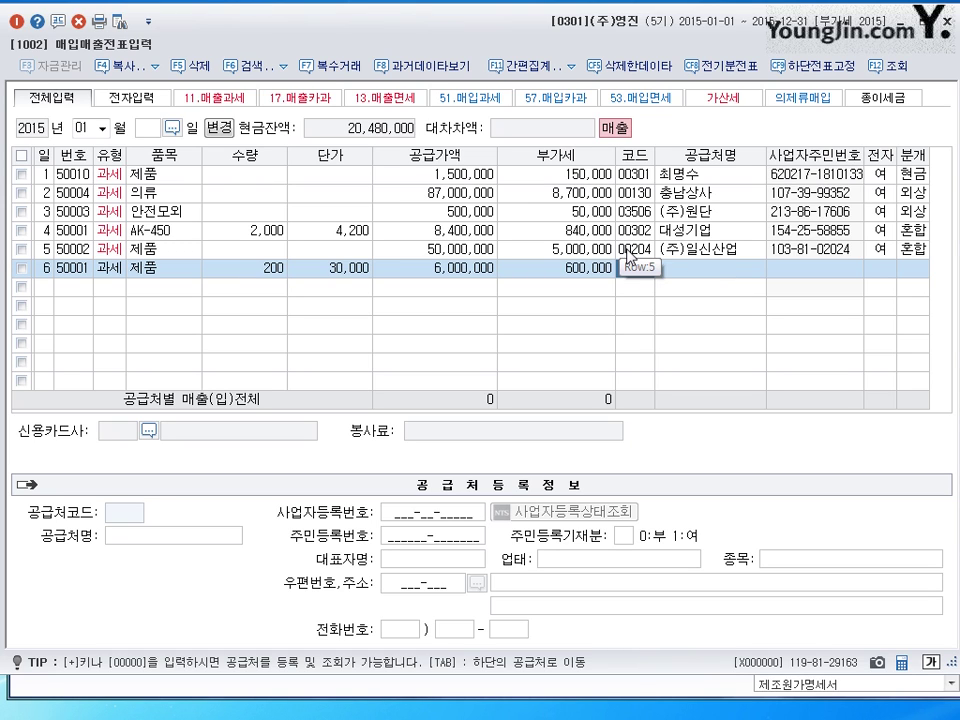
- Set customer 00204 (주)일신산업, electronic, 혼합, and balance with a 받을어음 6,600,000 debit
left_click(633, 267)
type("00204")
key("Return")
key("Return")
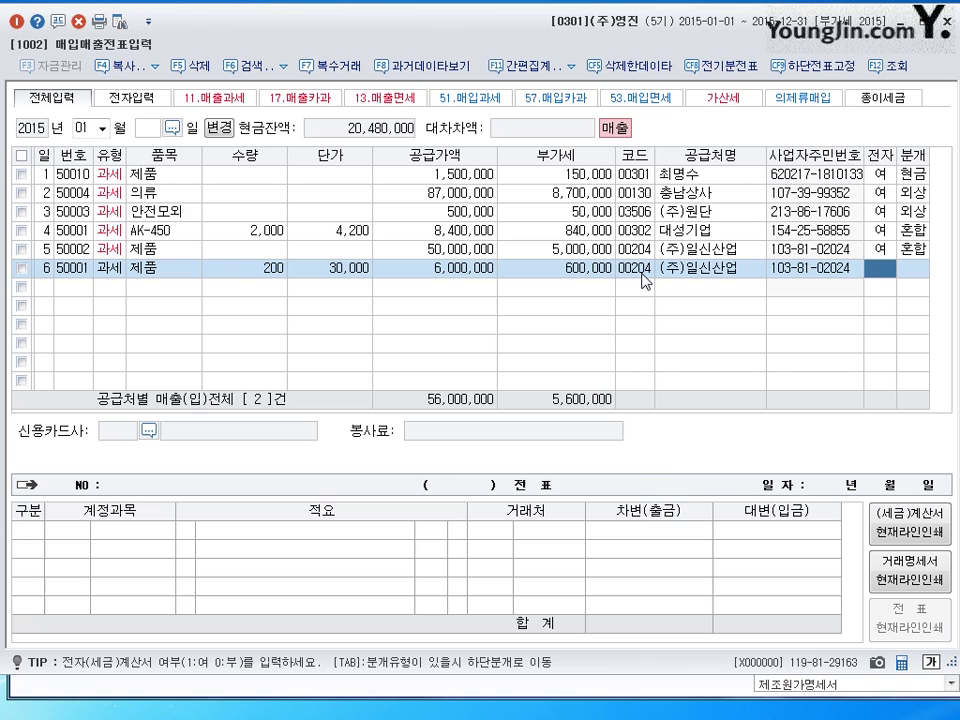
type("1")
key("Return")
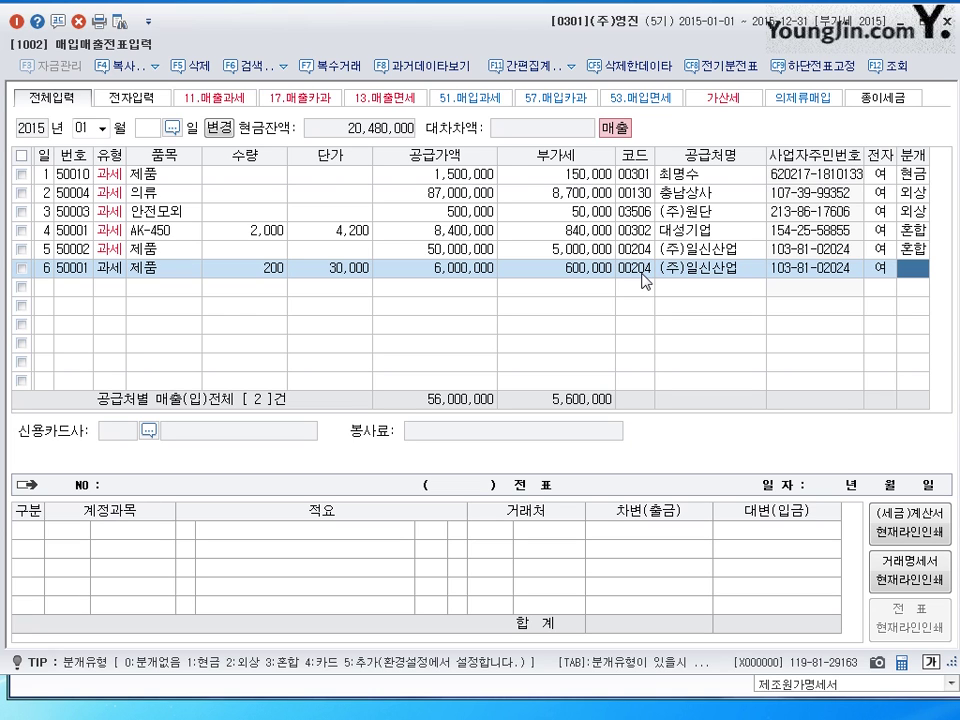
type("3")
key("Return")
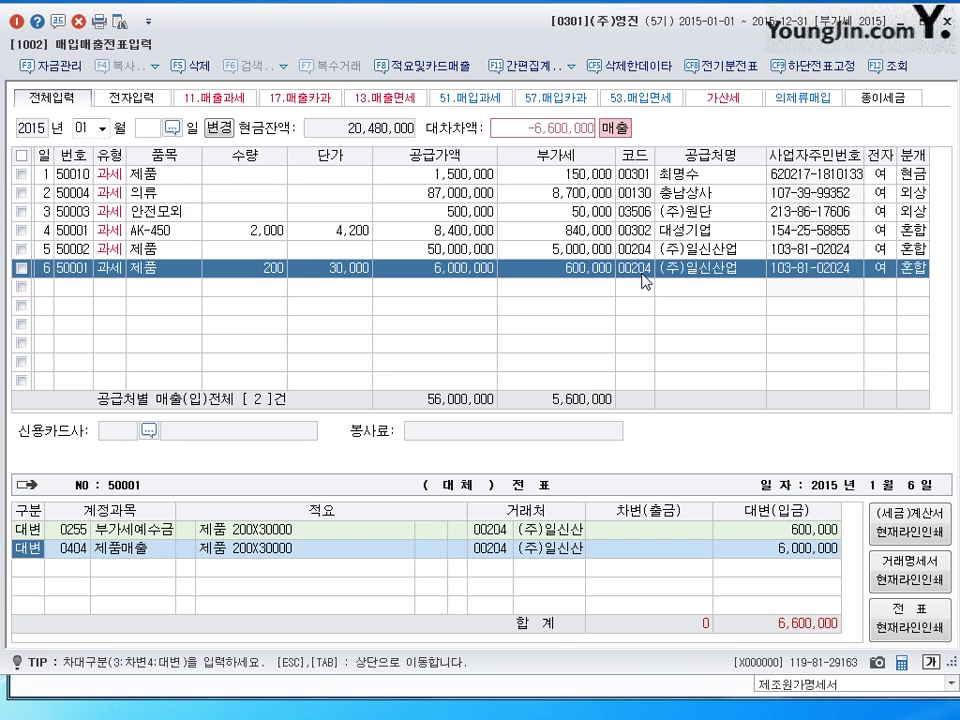
key("Return")
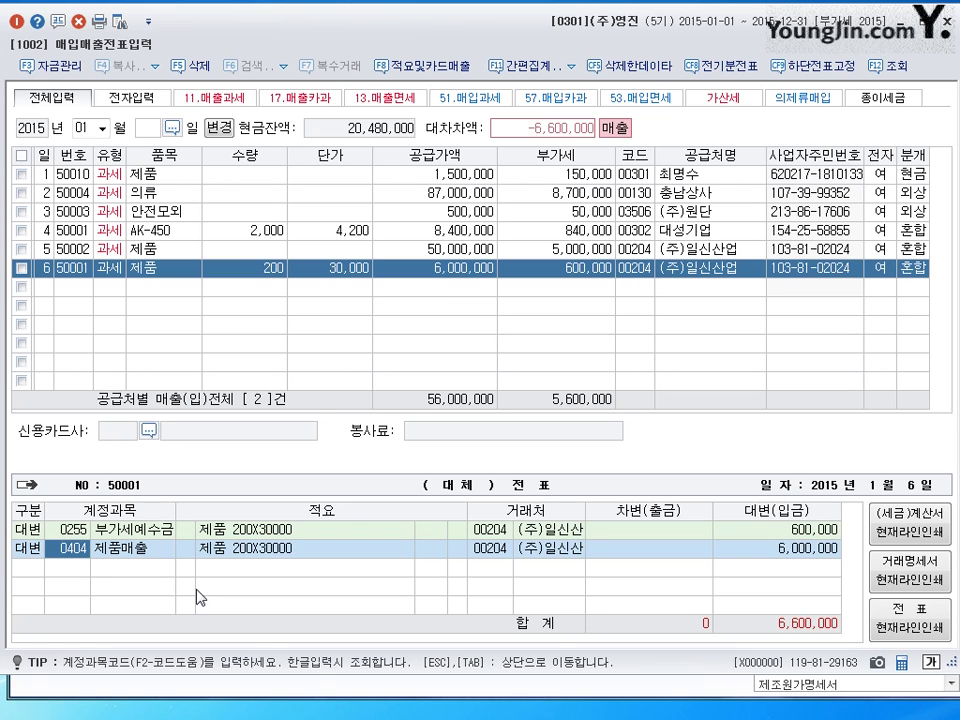
key("Return")
key("Return")
type("3")
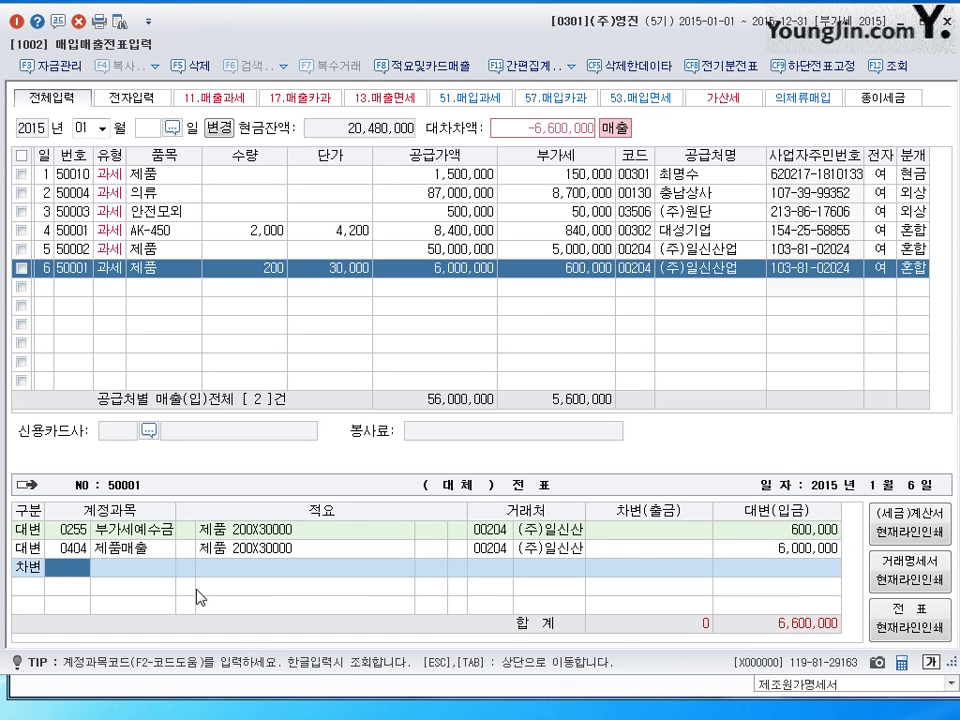
type("0110")
key("Return")
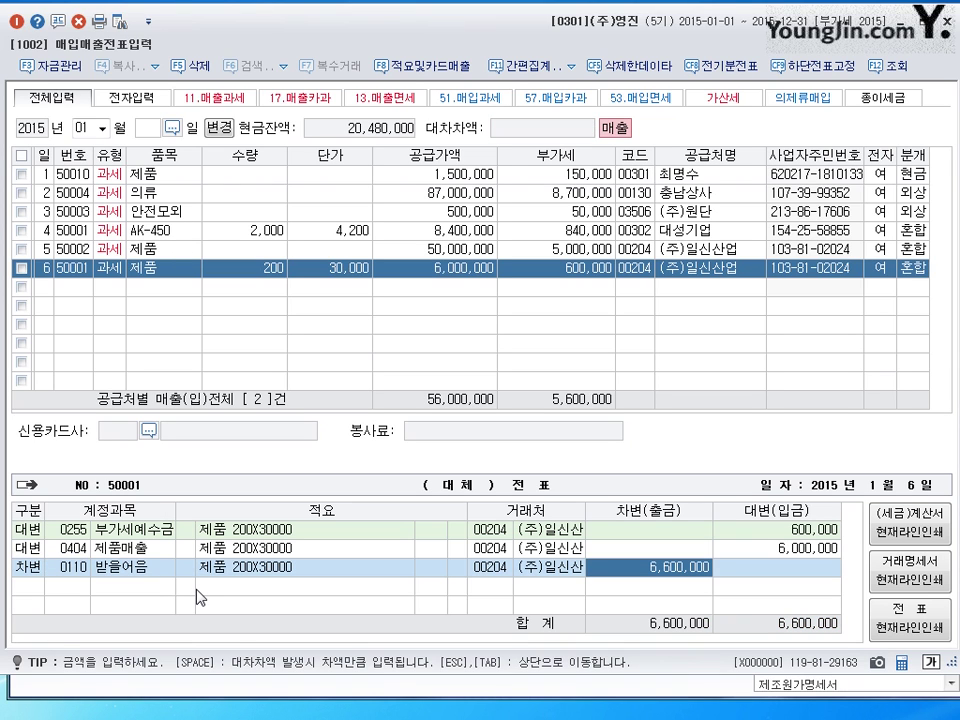
key("Return")
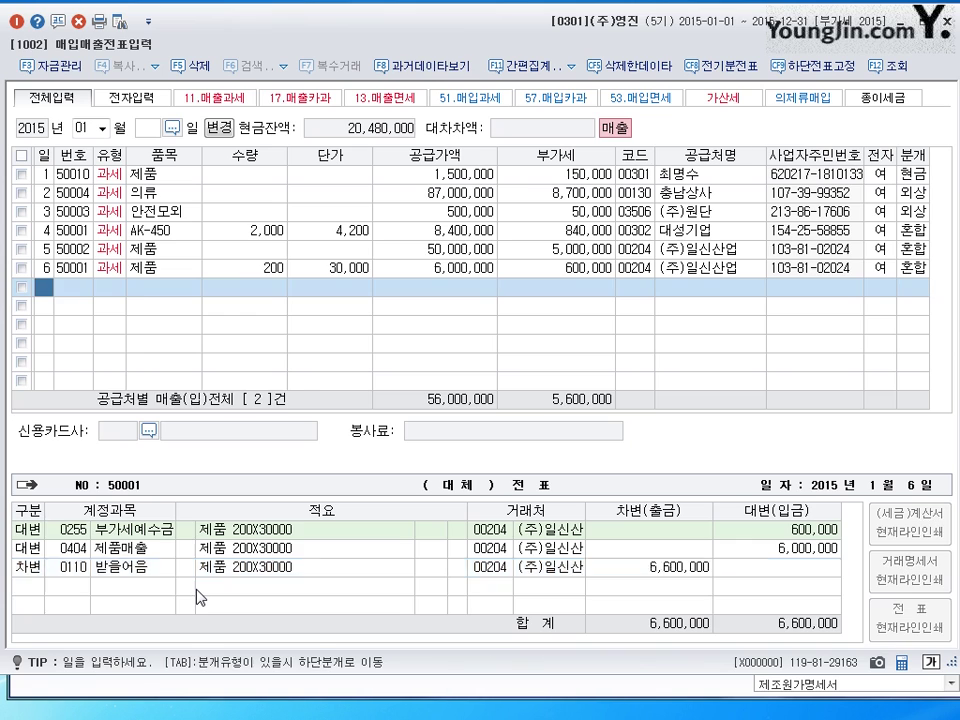
- Confirm January 7 as row 7's date and move on to the type column
key("Return")
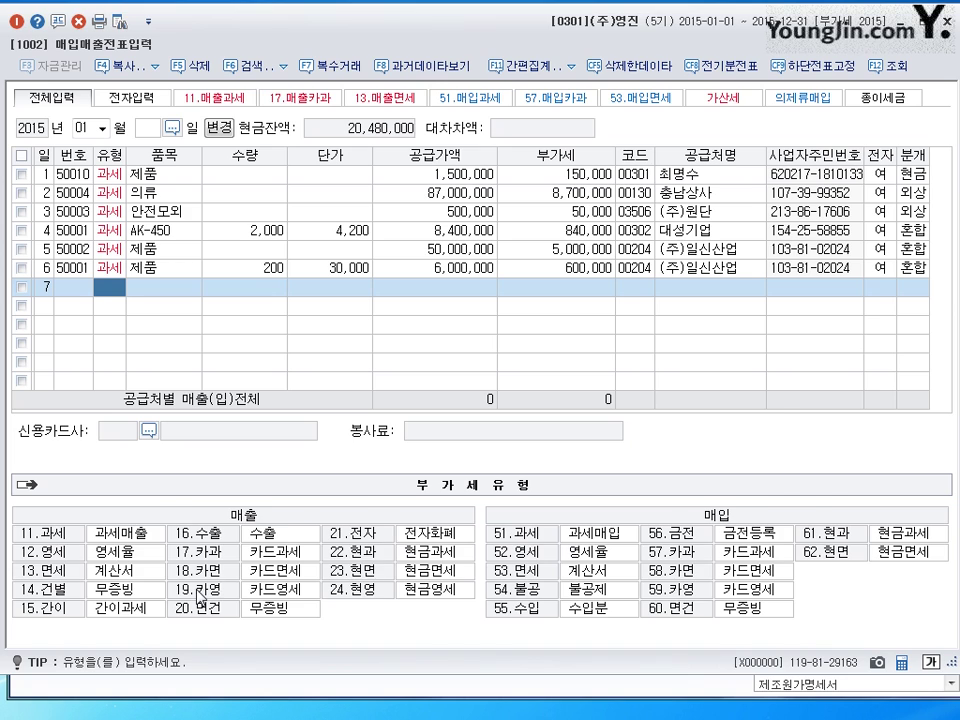
- Make row 7 a 과세 (11) sale of 제품 with a 20,000,000 supply amount
type("11")
key("Return")
type("제품")
key("Return")
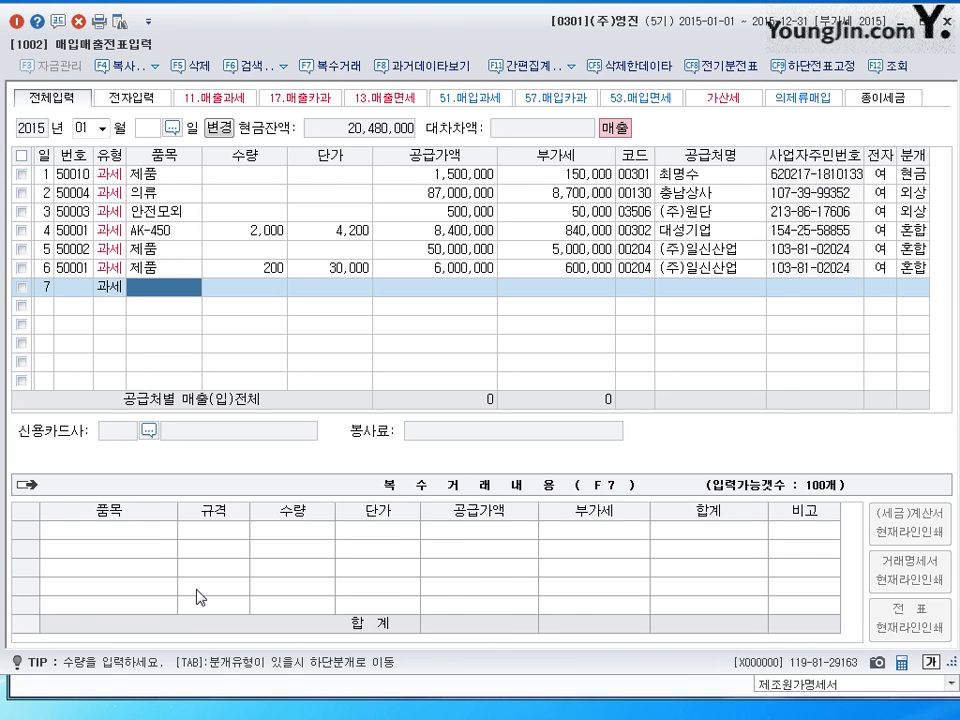
key("Return")
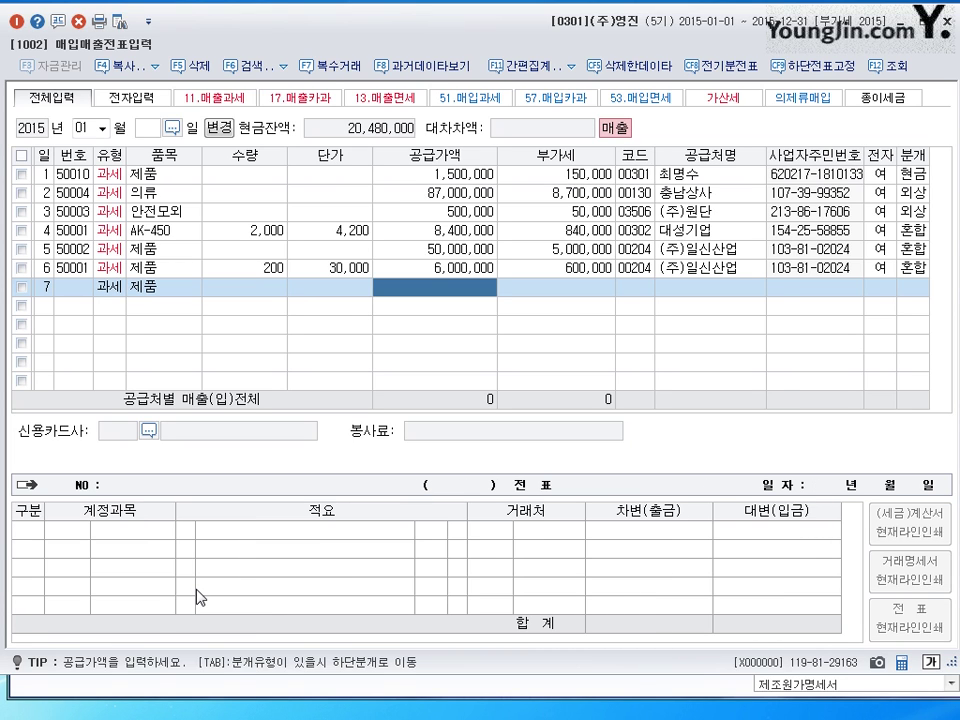
type("20000000")
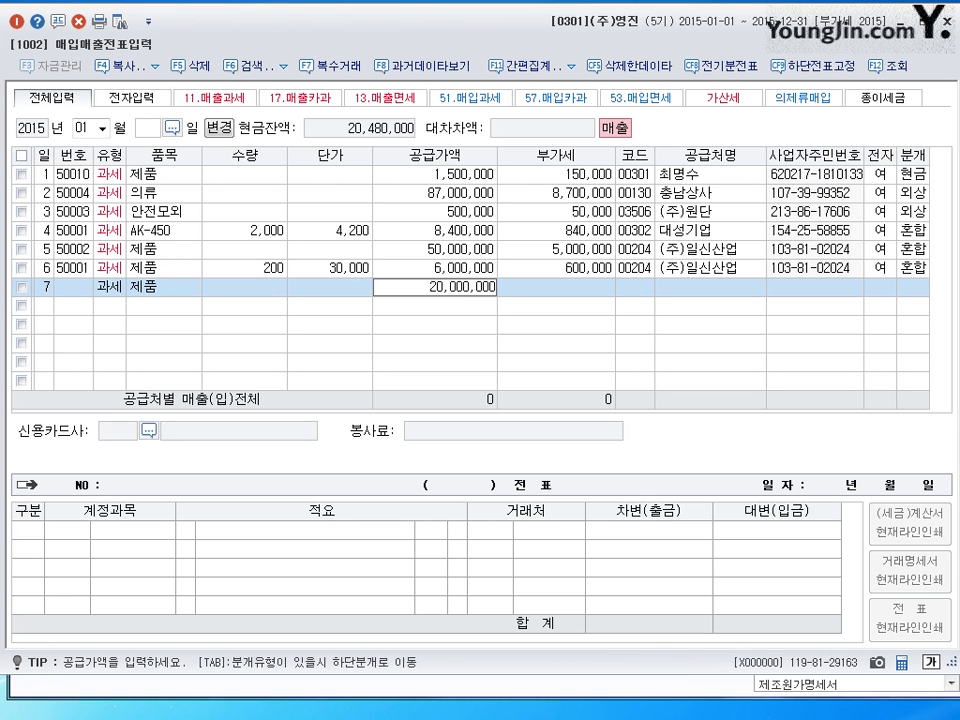
key("Return")
key("Return")
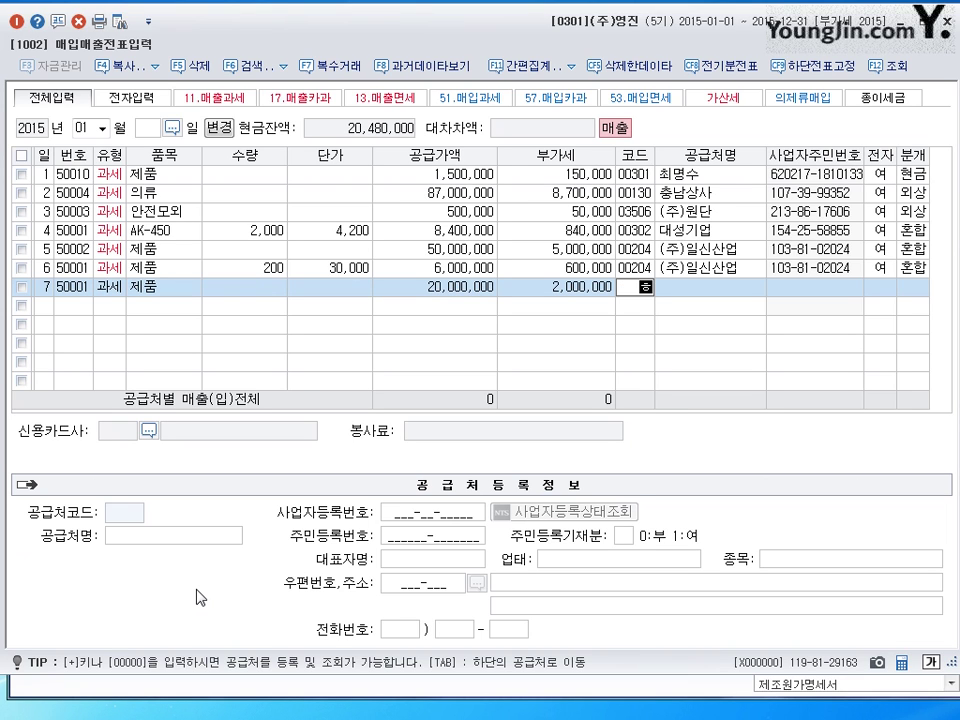
- Set row 7's customer to (주)한국물류 and mark it as an electronic invoice
type("한국")
key("Return")
key("Return")
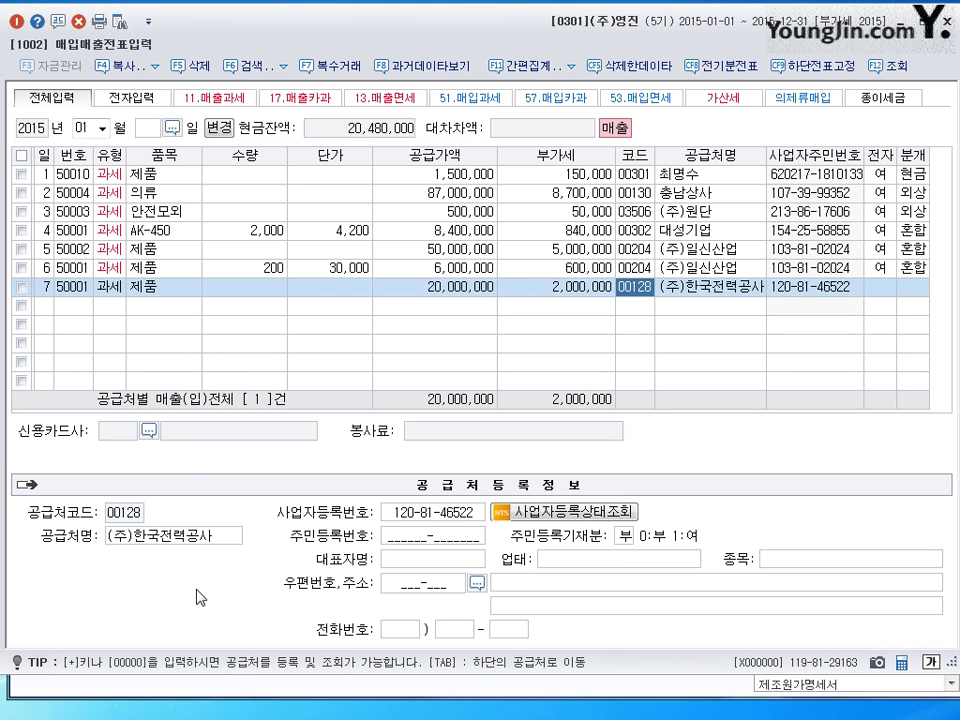
type("한")
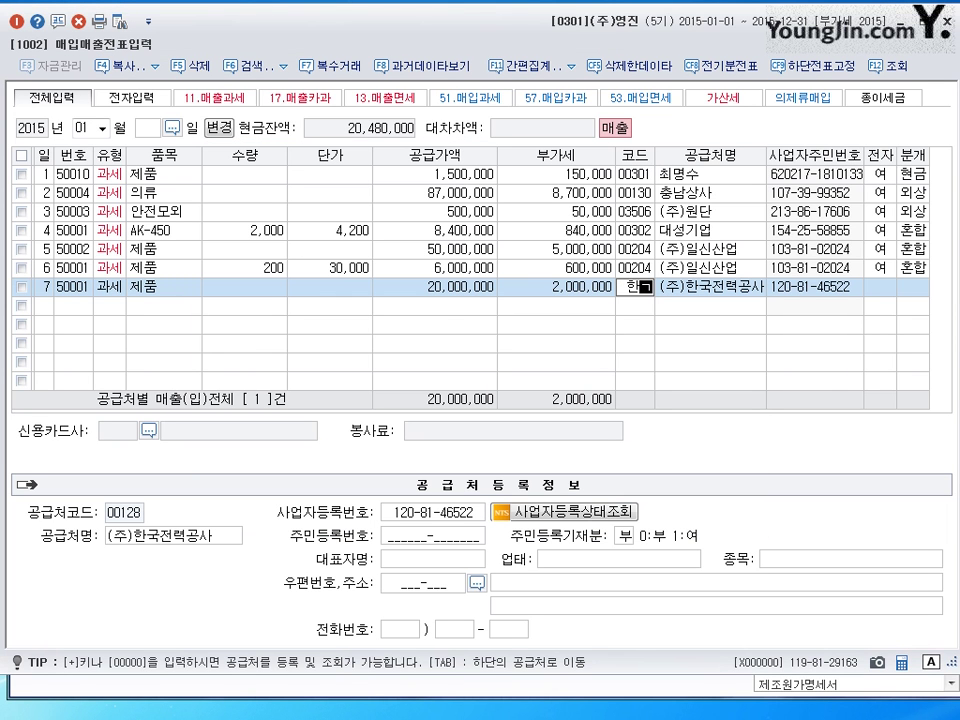
type("국")
key("Return")
key("Down")
key("Return")
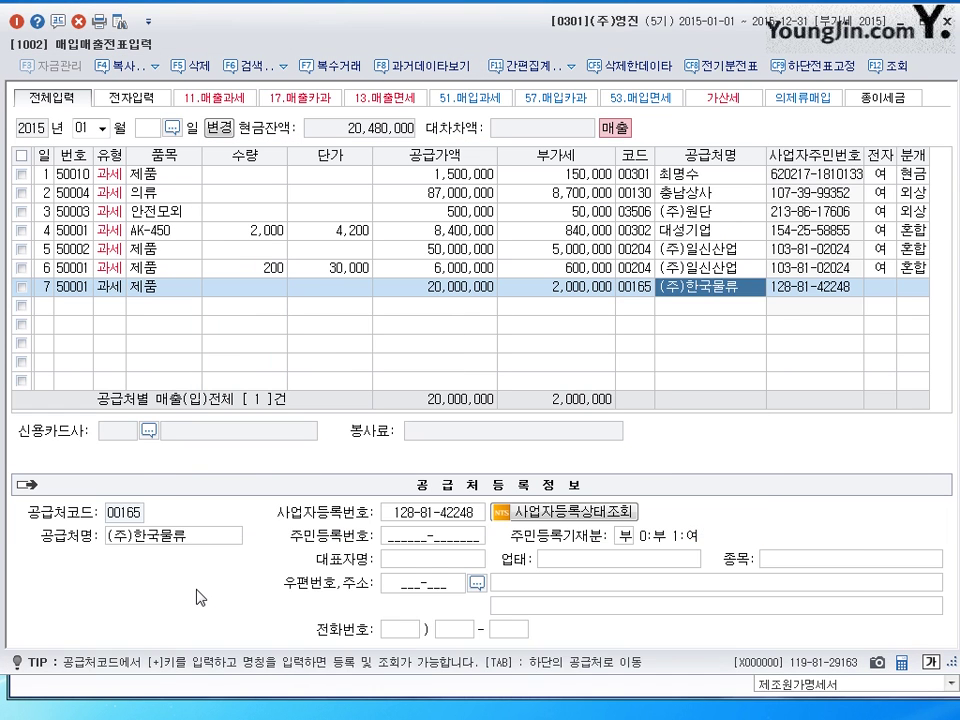
type("1")
key("Return")
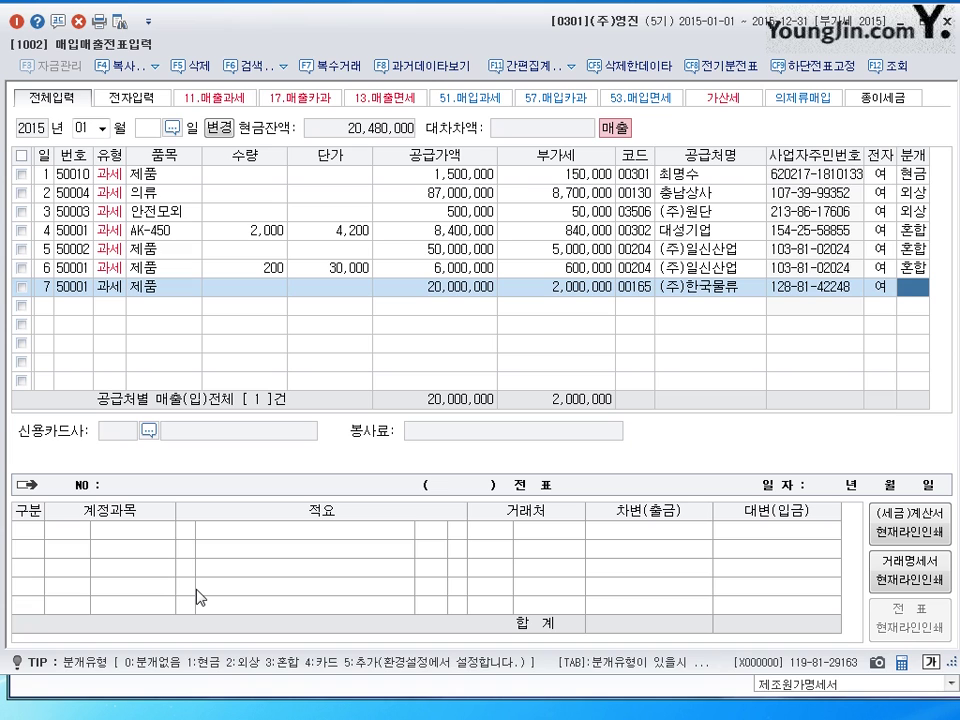
- Journal row 7 as mixed: debit 2,000,000 cash and 20,000,000 notes receivable, then save
type("3")
key("Return")
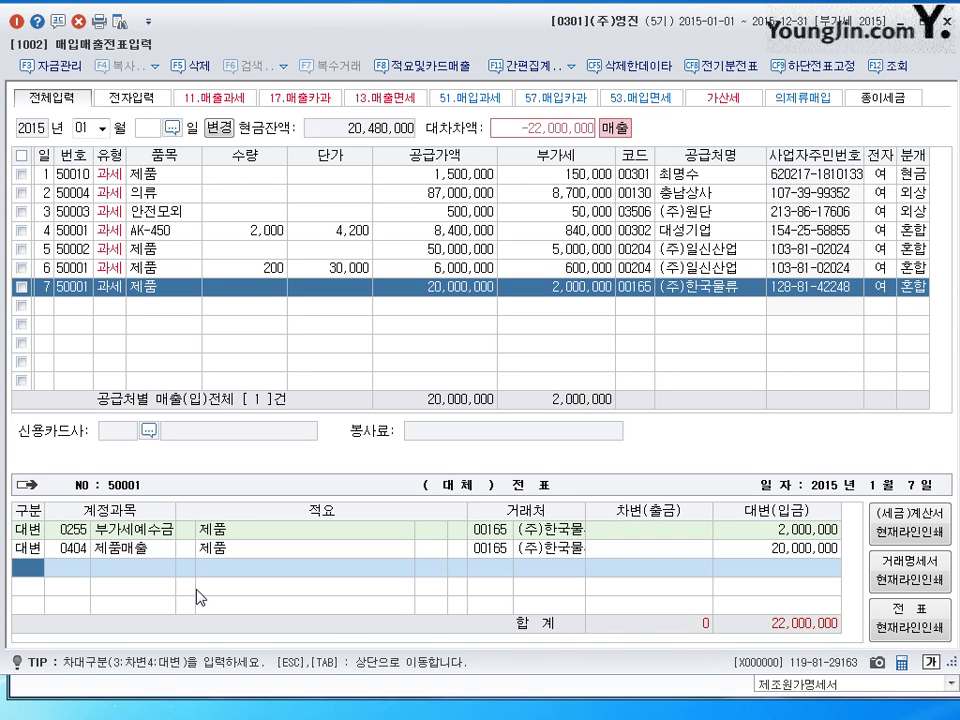
type("3")
key("Return")
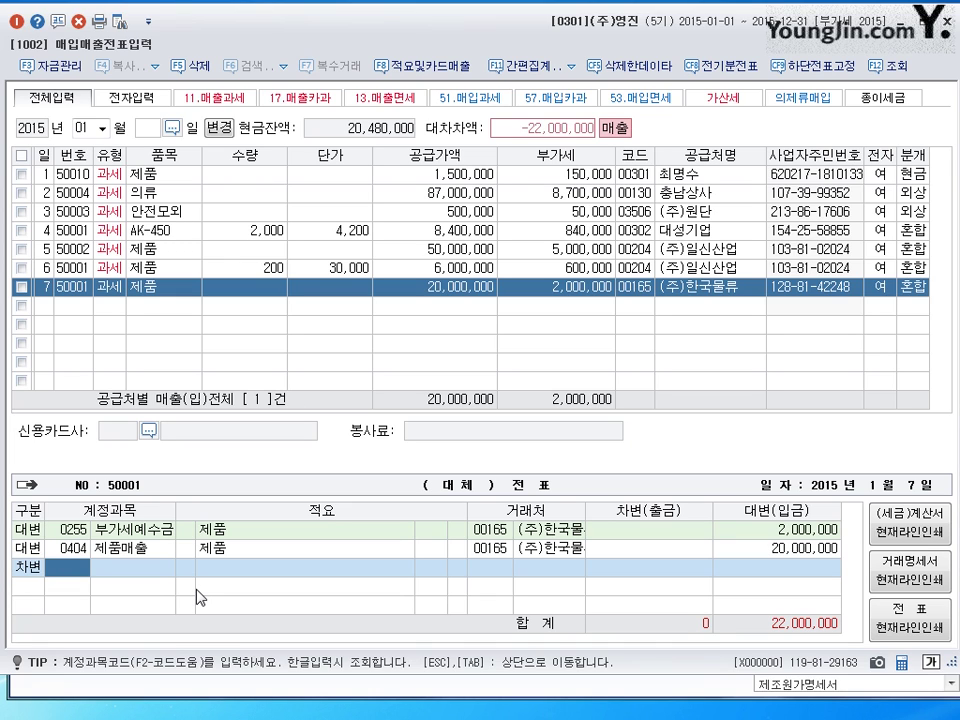
type("101")
key("Return")
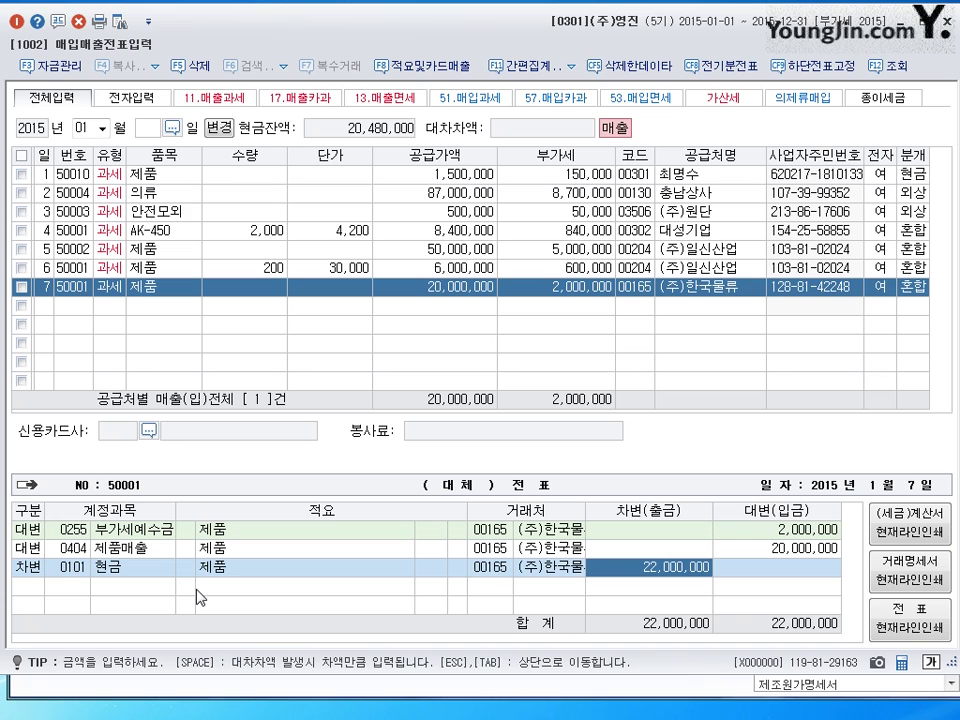
type("2000000")
key("Return")
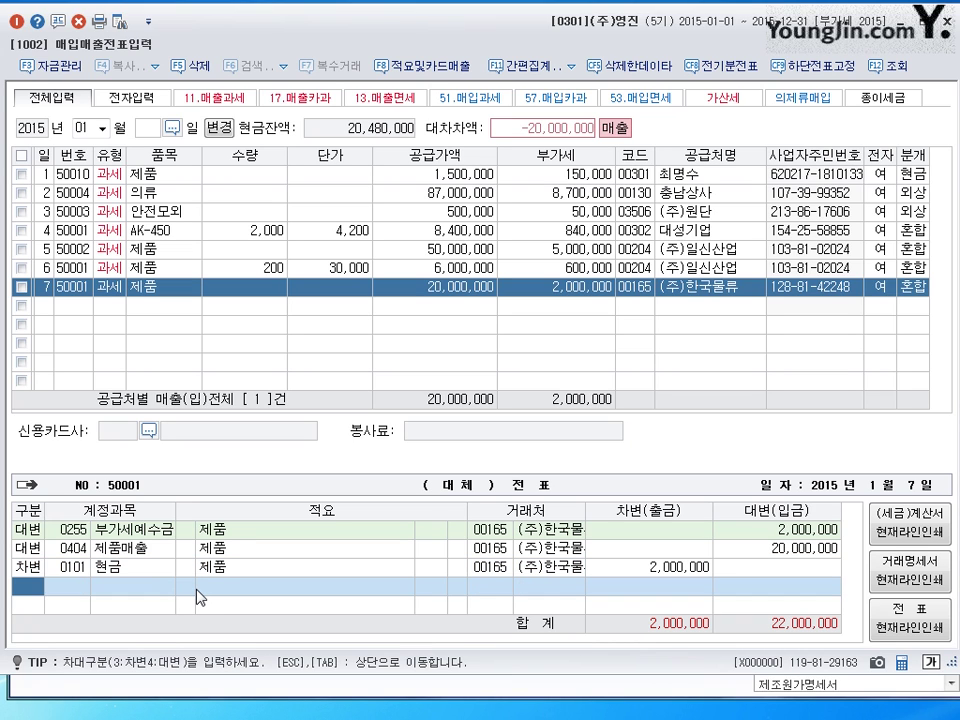
type("3110")
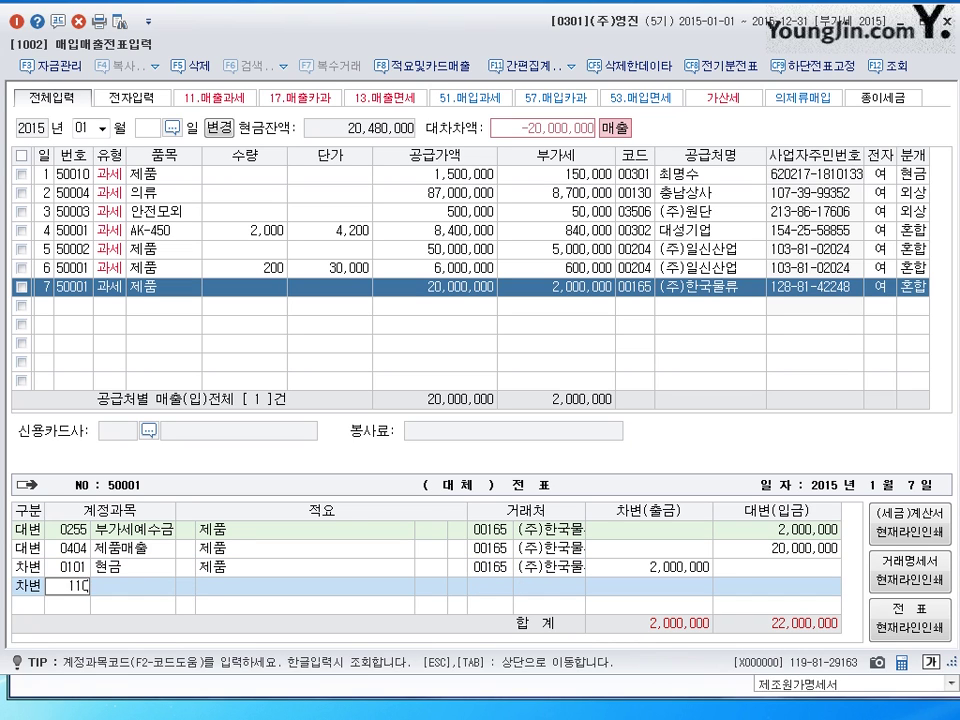
key("Return")
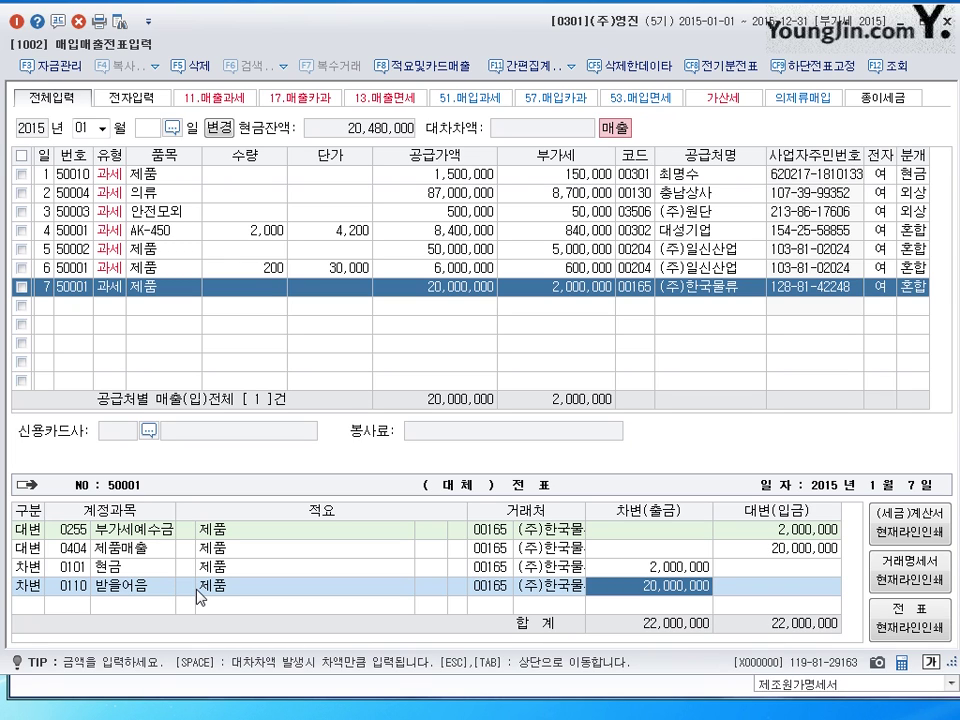
key("Return")
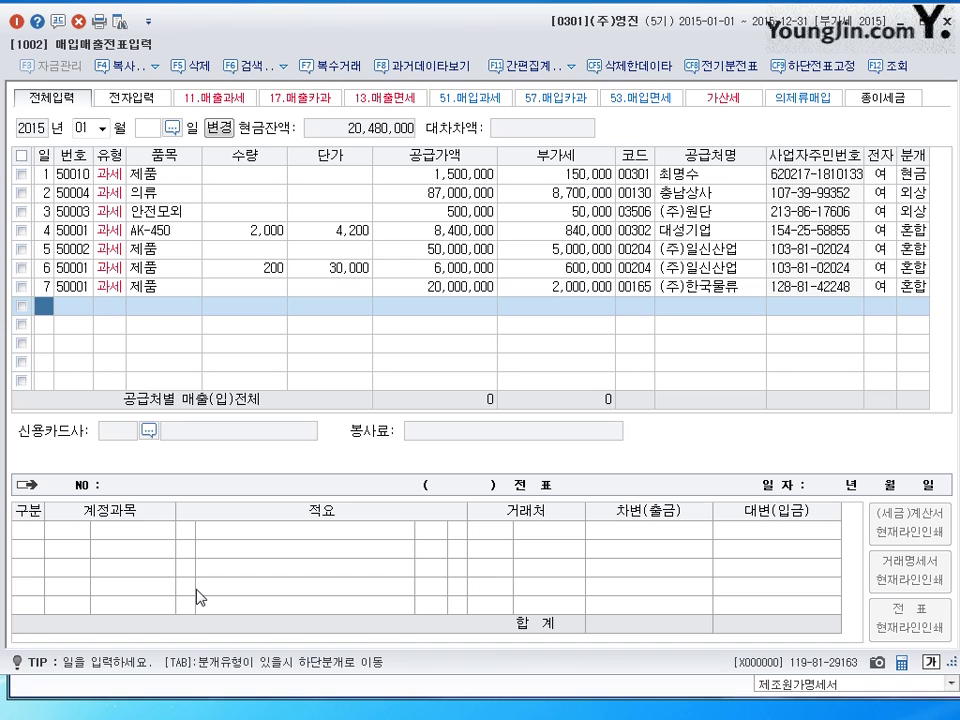
- Enter January 8 as the date of new row 8
type("8")
key("Return")
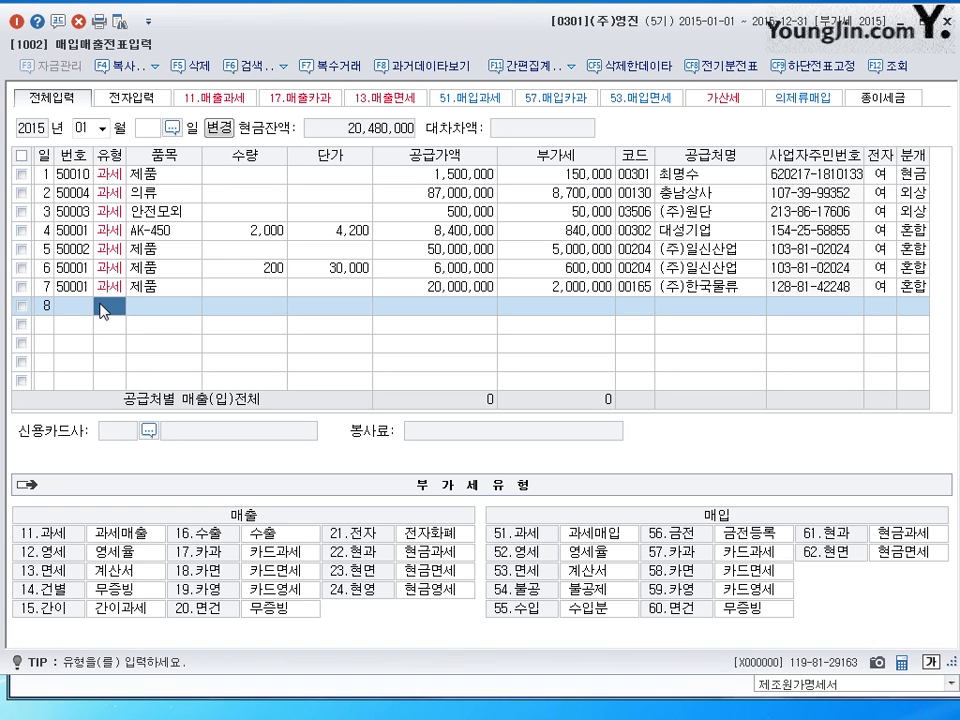
- Make row 8 a 과세 (11) sale of 20 제품 at a 120,000 unit price
type("11")
key("Return")
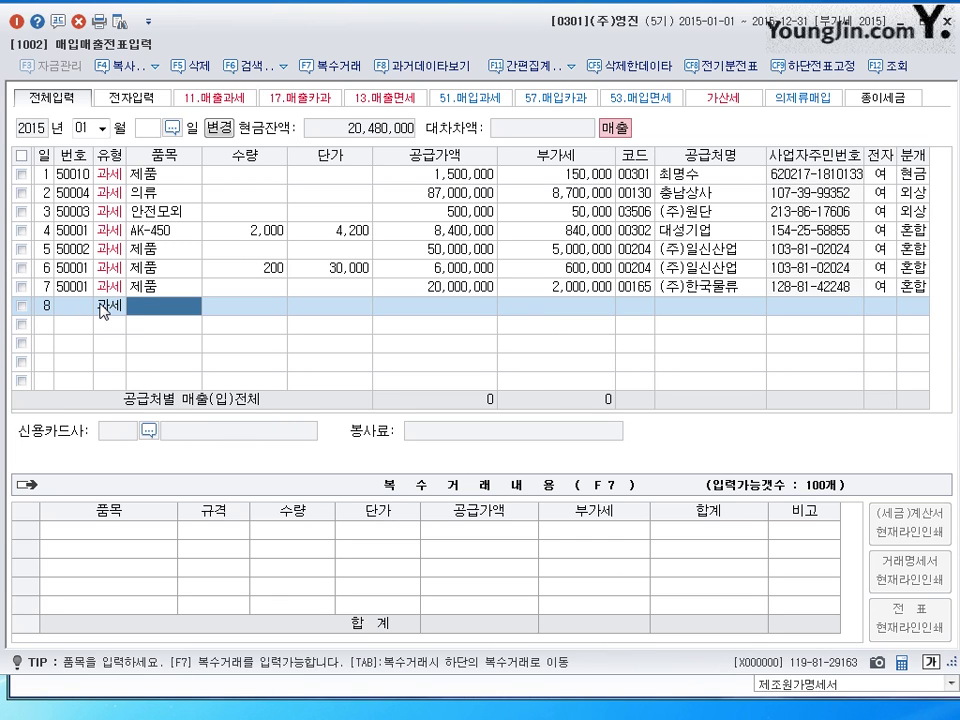
key("Return")
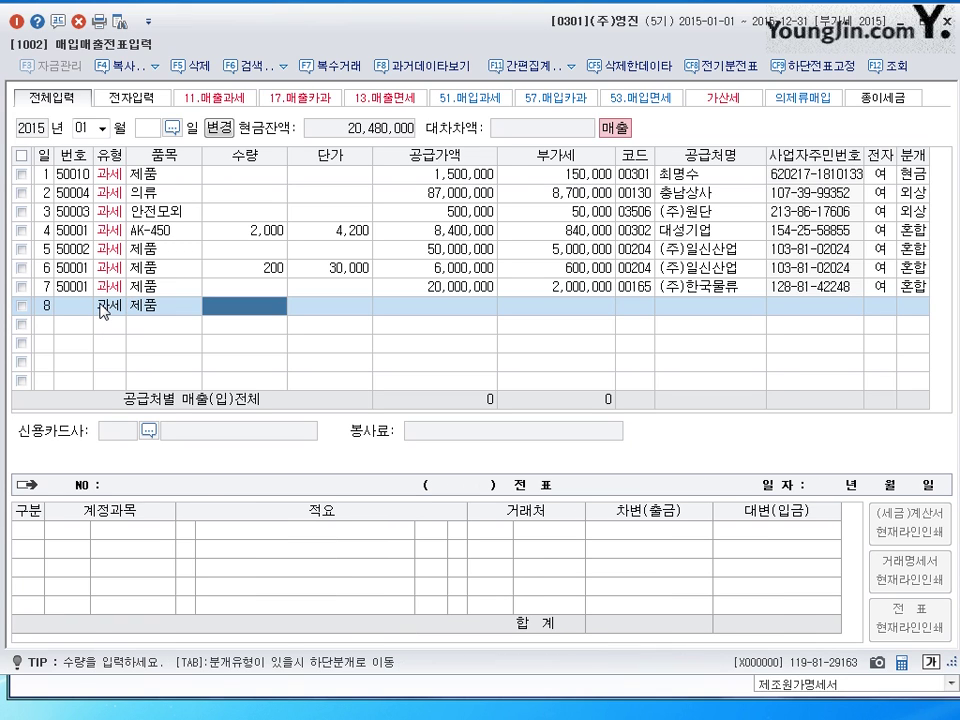
type("20")
key("Return")
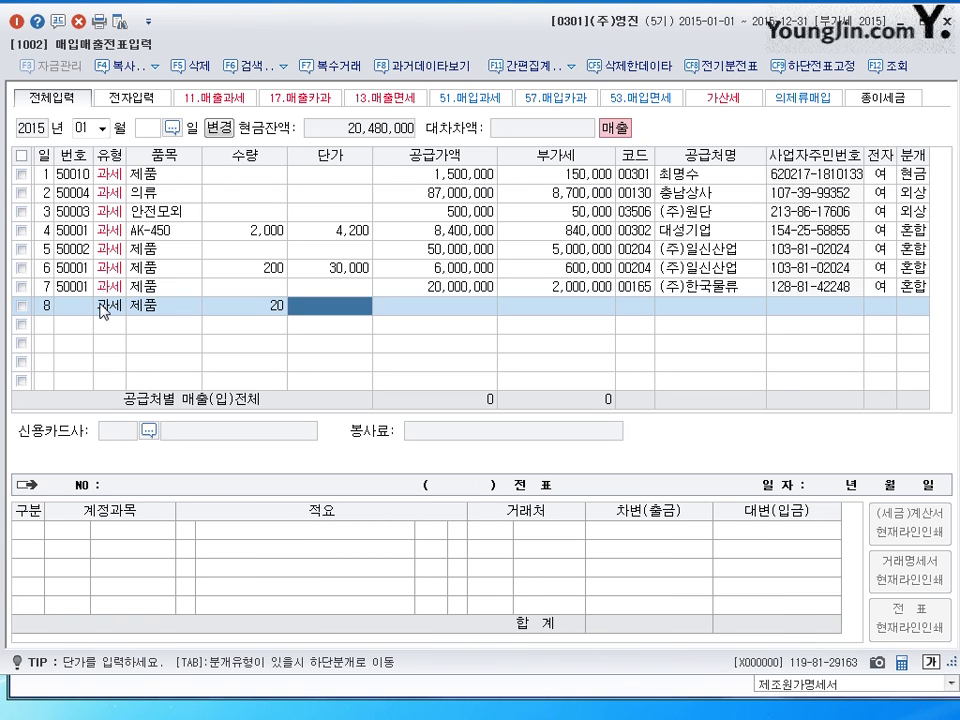
type("120000")
key("Return")
- Accept the 2,400,000 supply and 240,000 VAT, choose (주)유담상사, and mark it electronic
key("Return")
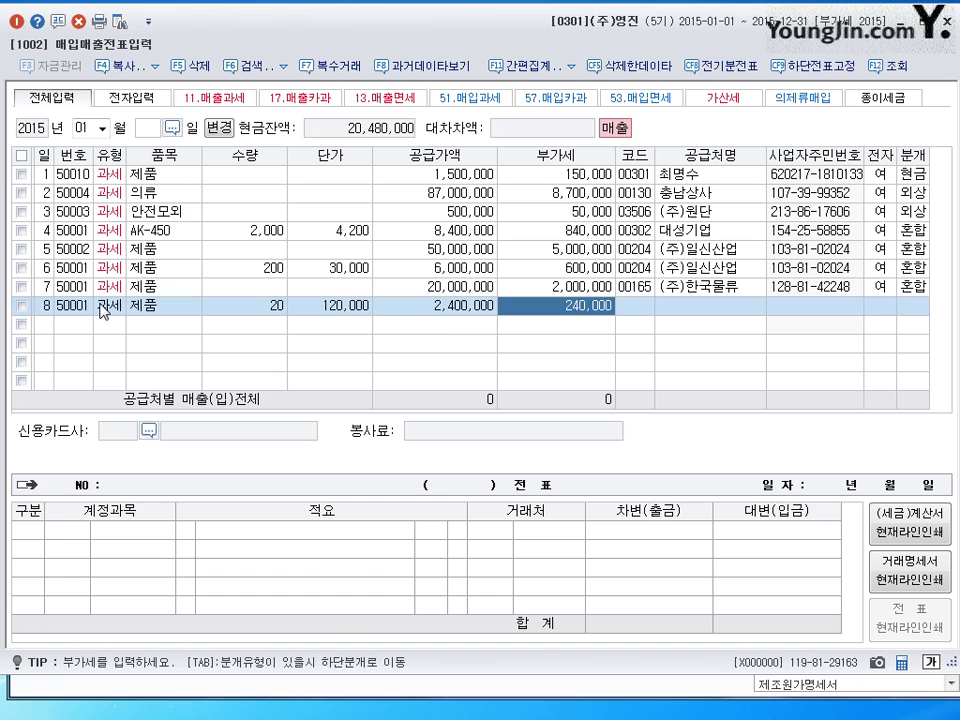
key("Return")
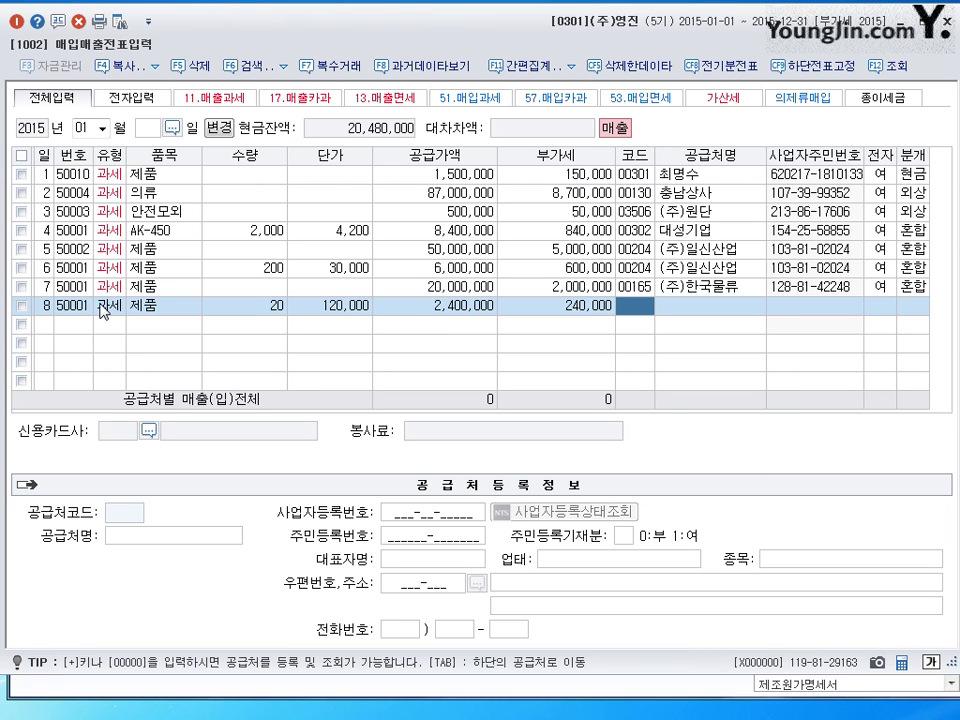
type("유담")
key("Return")
key("Return")
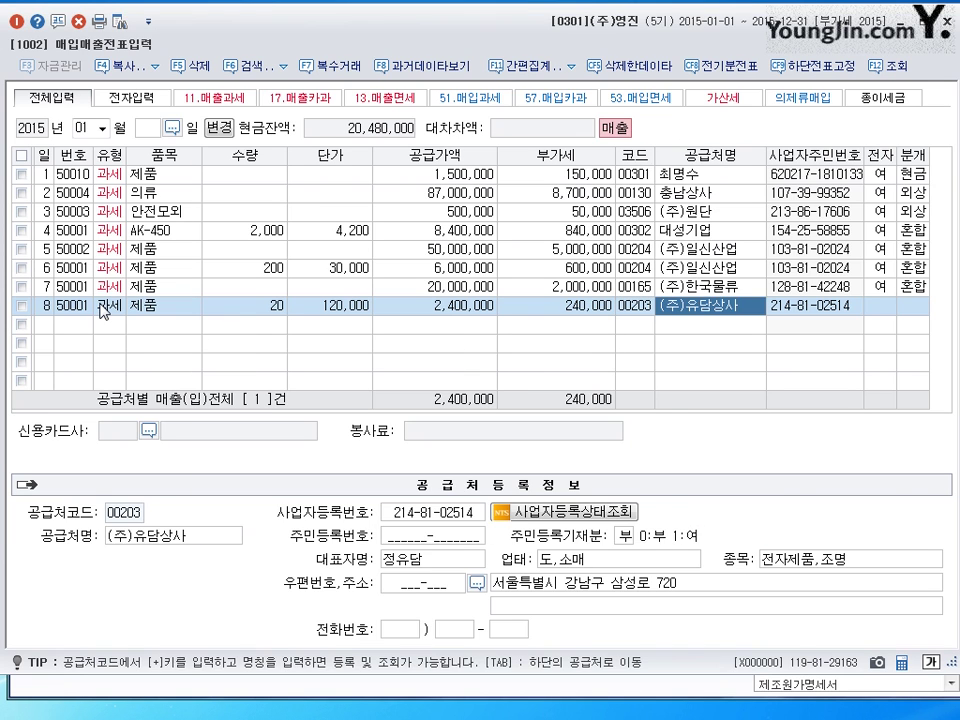
type("1")
key("Return")
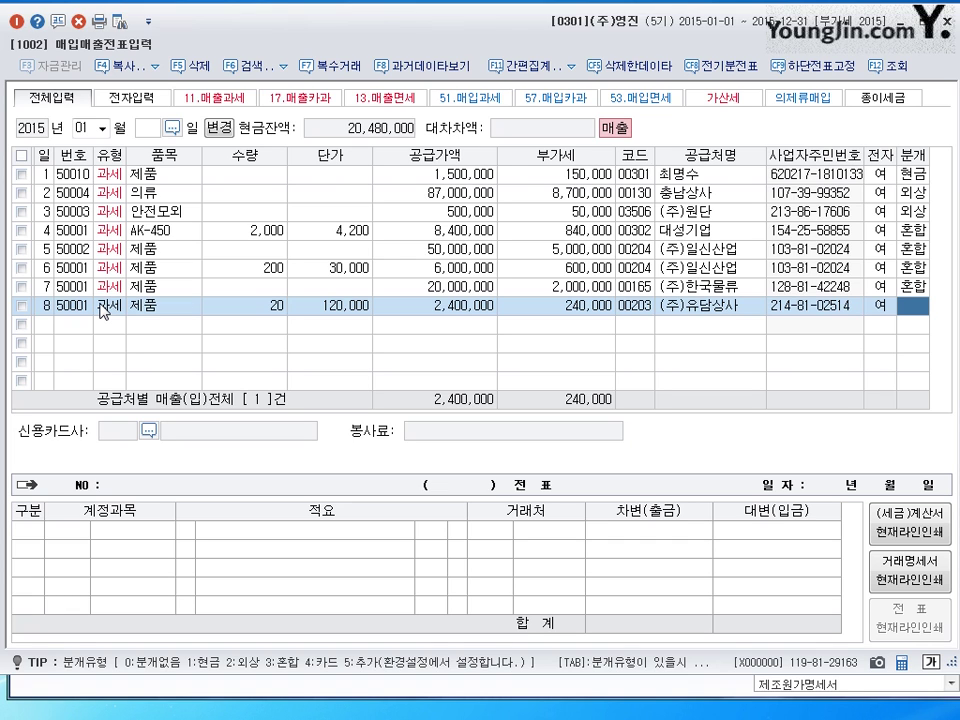
- Journal row 8 as a cash (1) entry and step through its voucher lines
type("1")
key("Return")
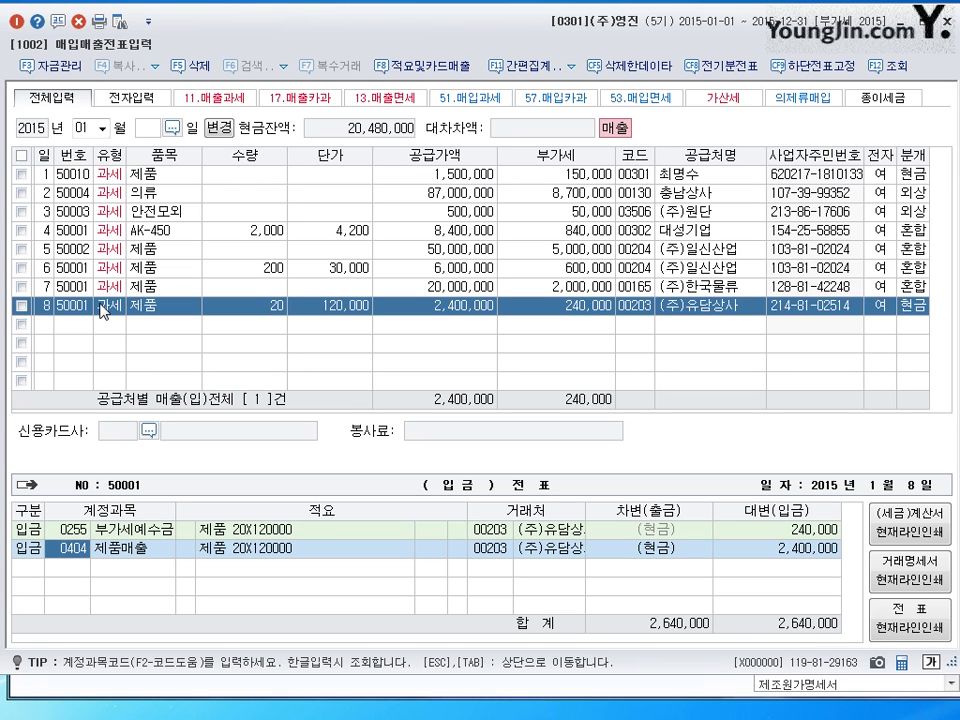
key("Return")
key("Return")
key("Return")
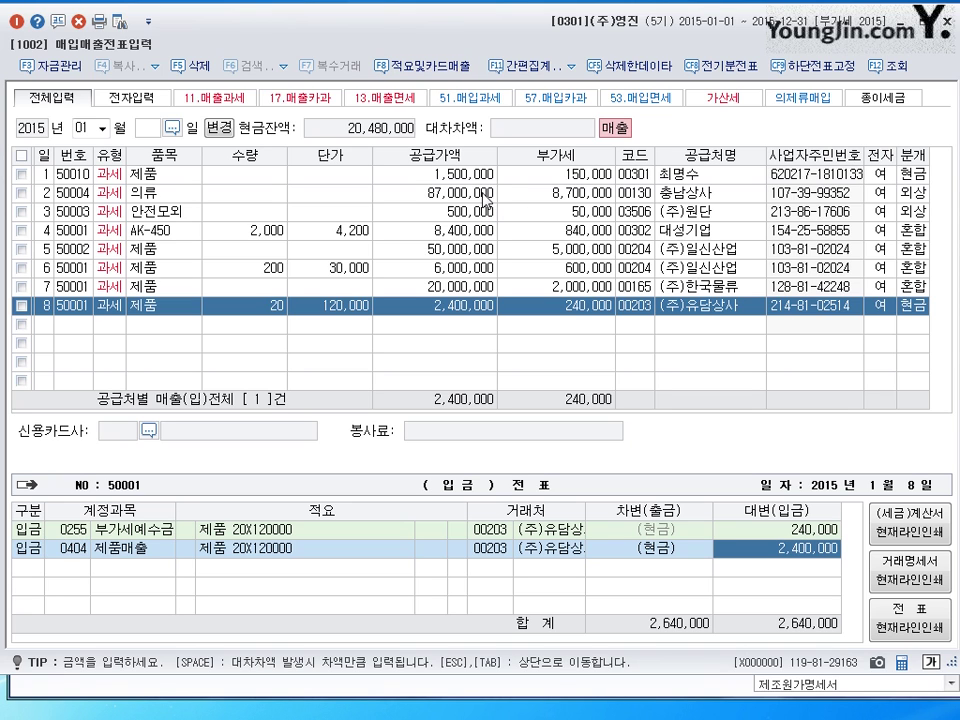
key("Return")
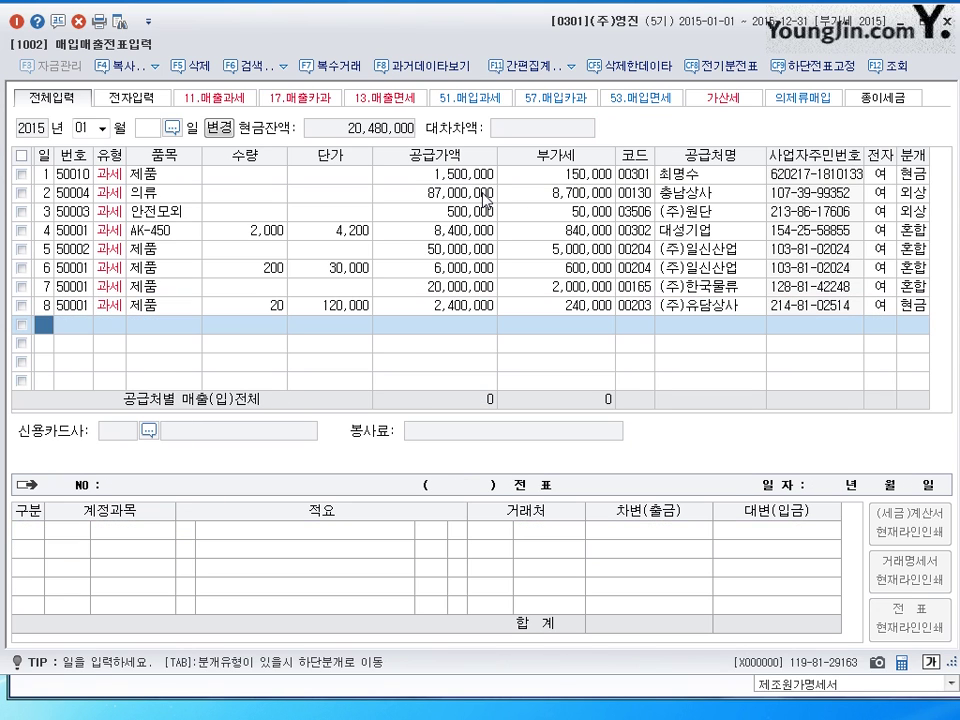
- Switch row 8 to a mixed journal debiting 운반비 0824 10,000 and 현금 2,630,000
left_click(912, 305)
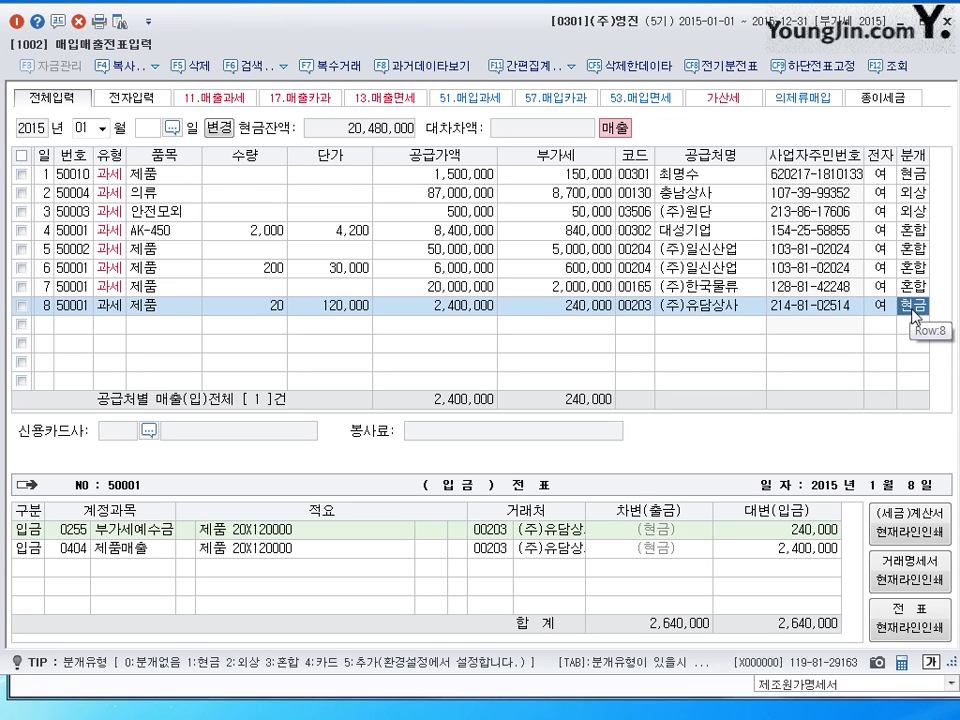
type("3")
key("Return")
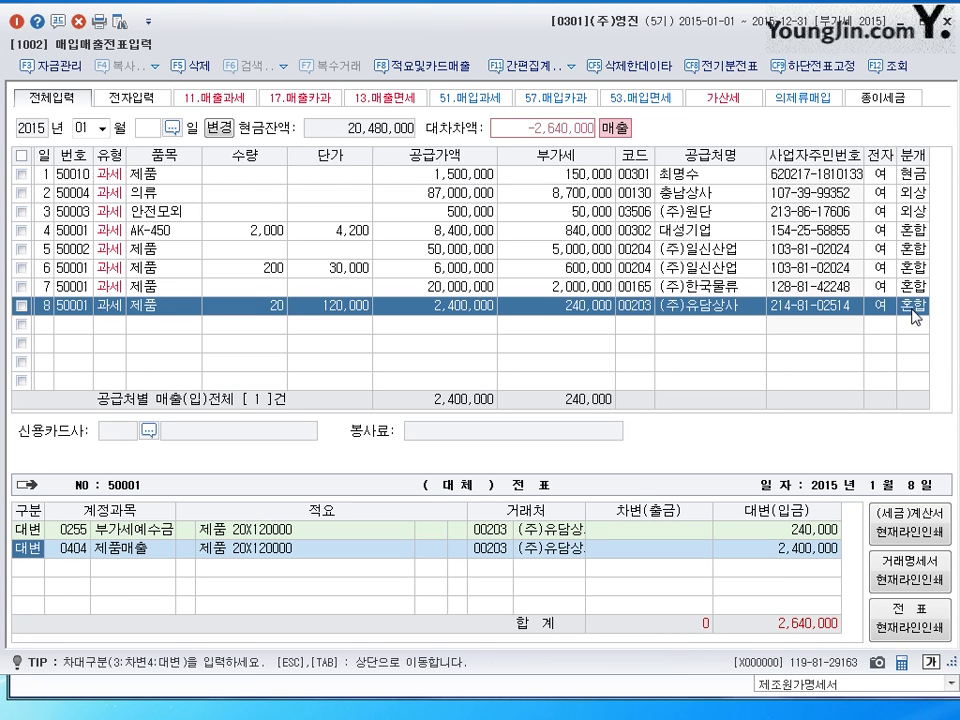
key("Return")
key("Return")
key("Return")
key("Return")
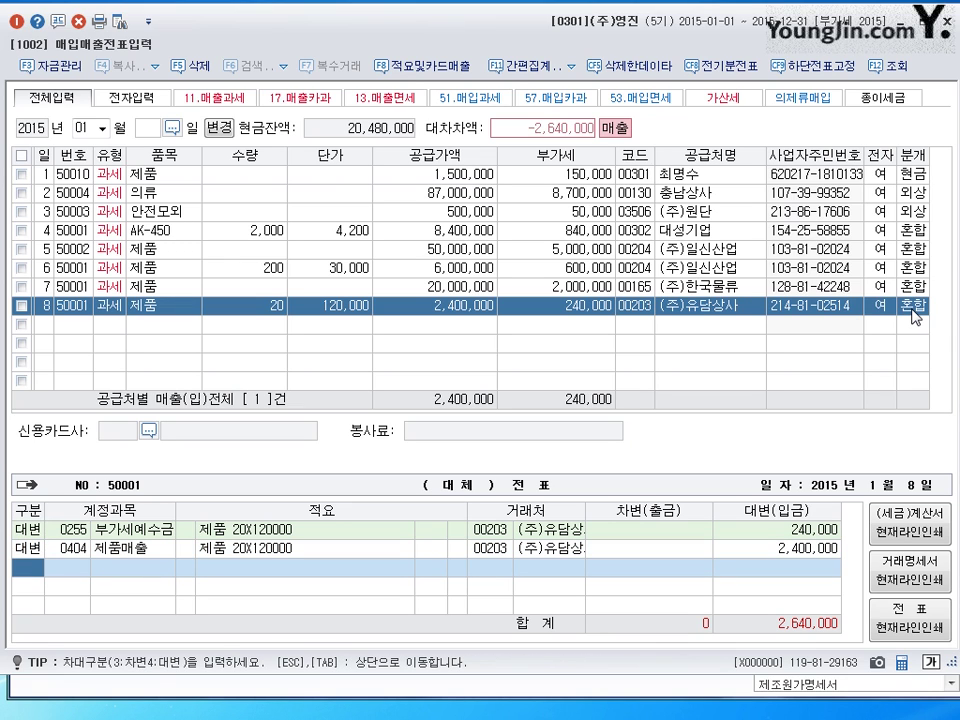
type("3")
key("Return")
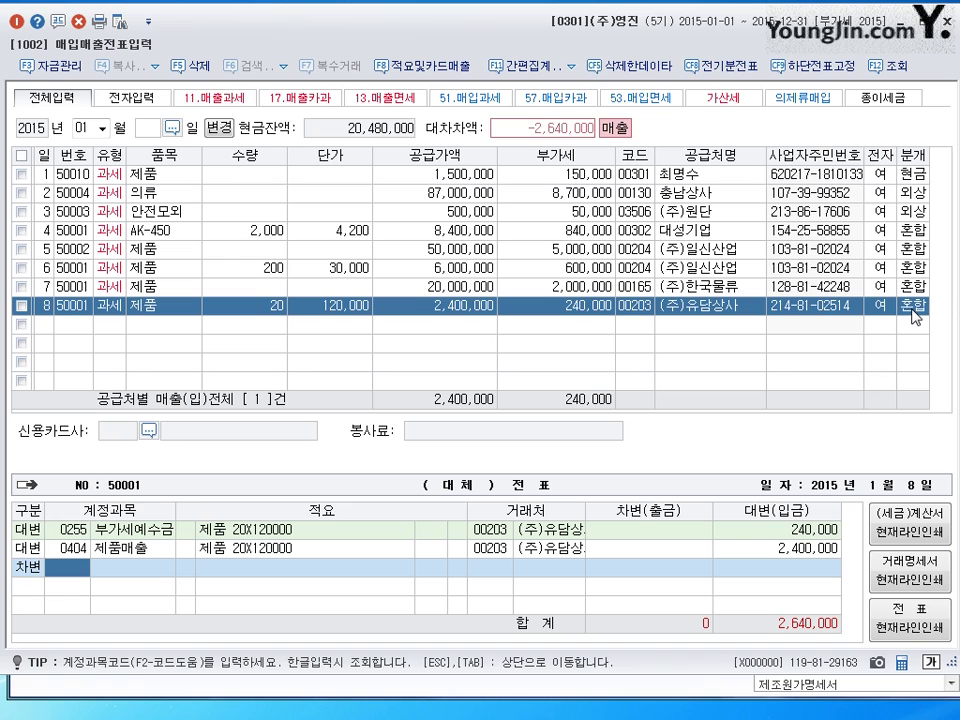
type("824")
key("Return")
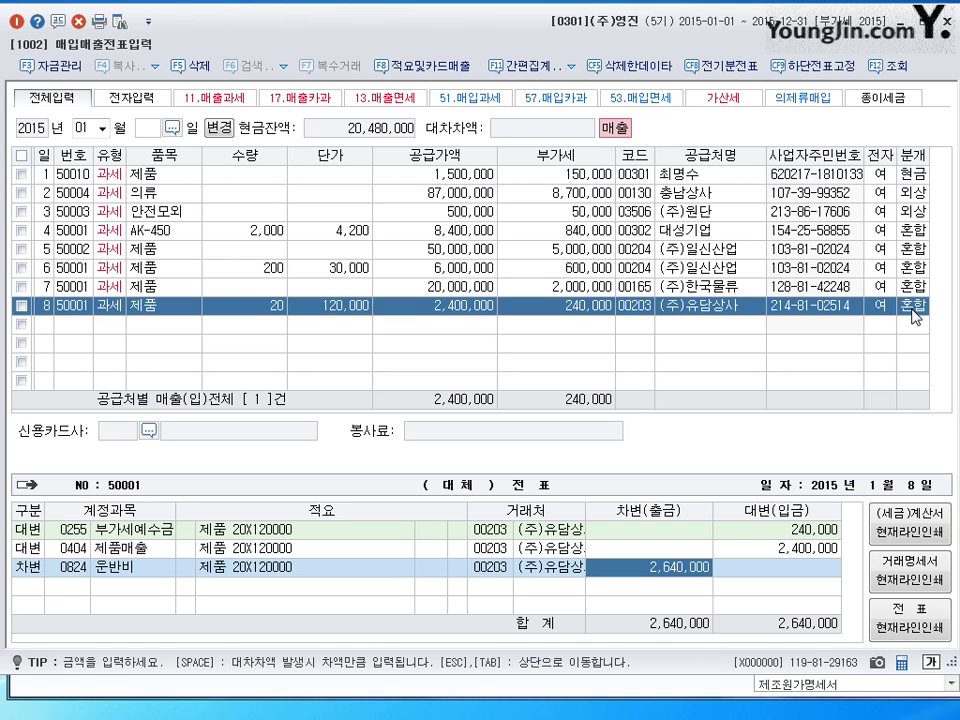
type("10000")
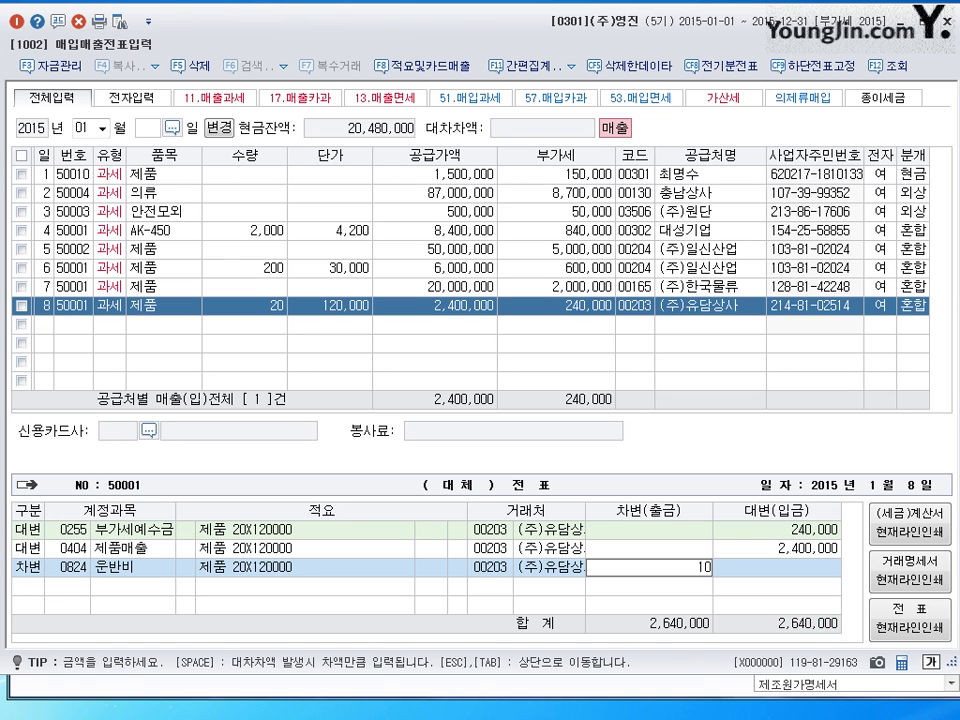
key("Return")
type("3")
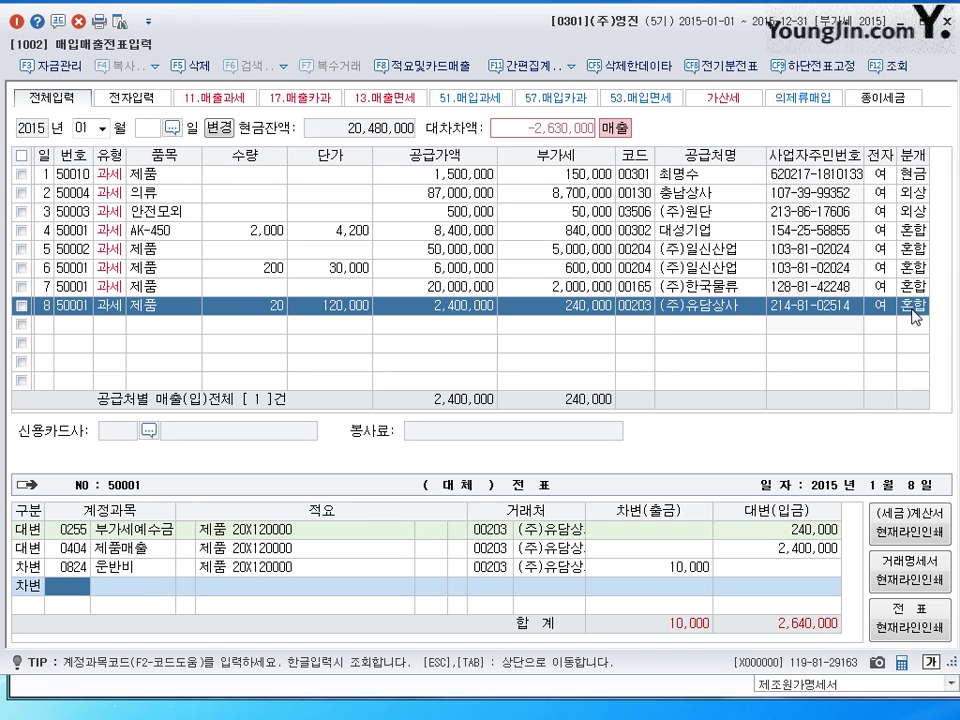
type("101")
key("Return")
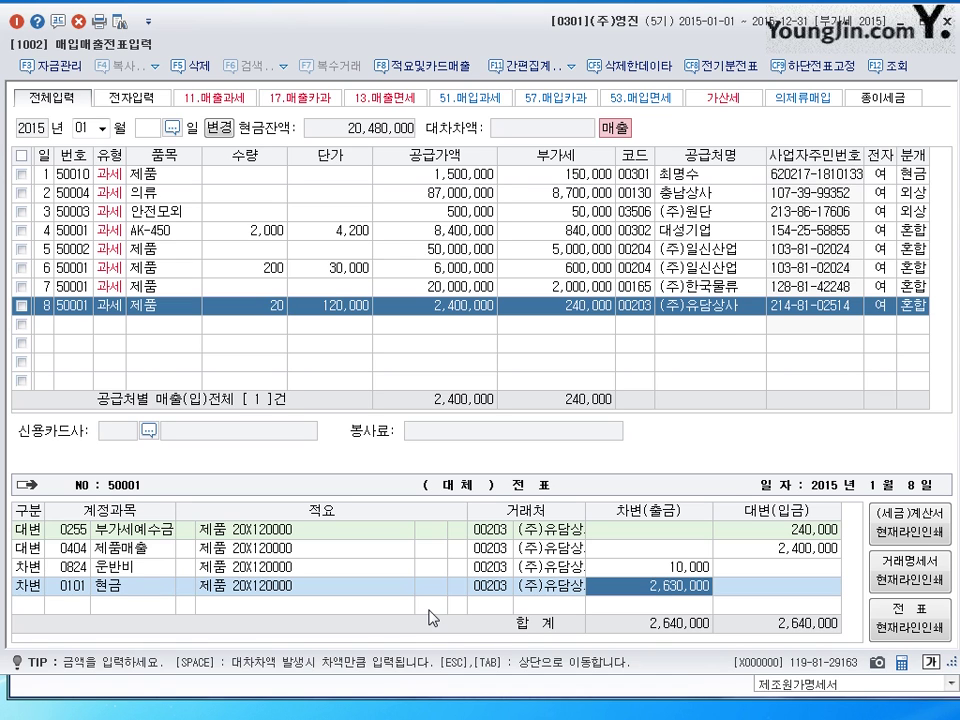
- Complete the 유담상사 sale's journal and open a new entry row dated the 9th
key("Return")
type("9")
key("Return")
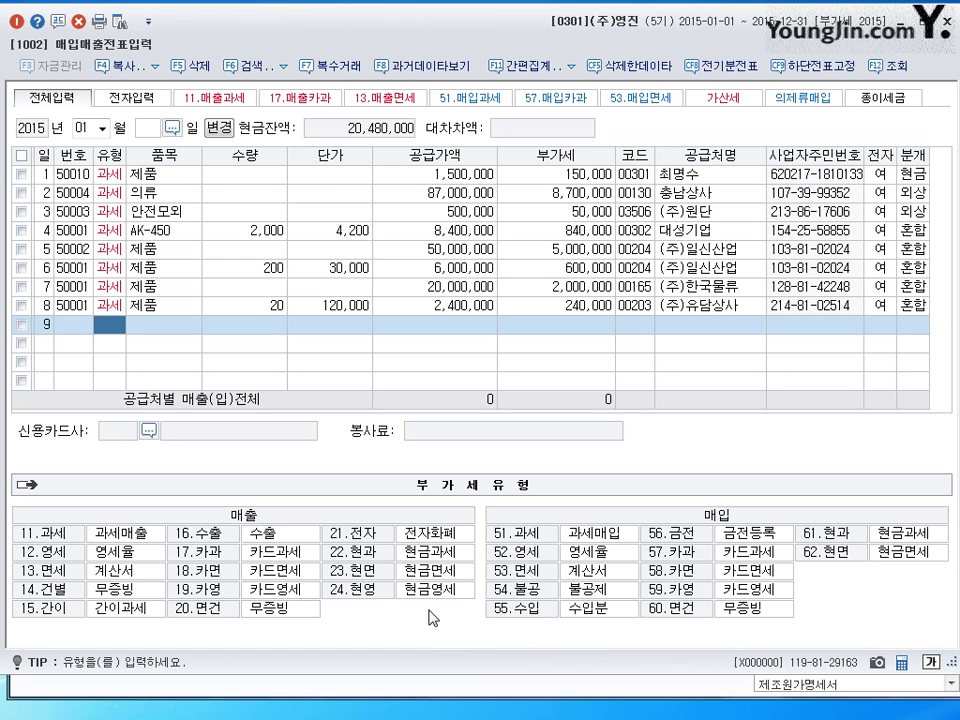
- Enter a type 11 제품 sale to 삼전상회: 10,000,000 supply, 1,000,000 VAT, electronic invoice
type("11")
key("Return")
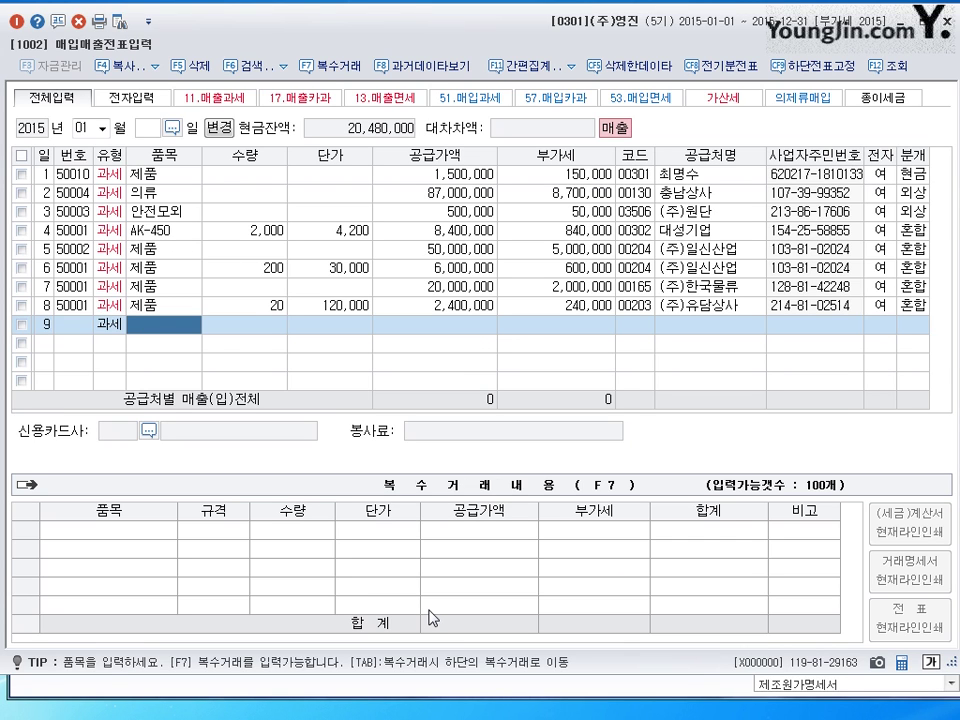
type("제품")
key("Return")
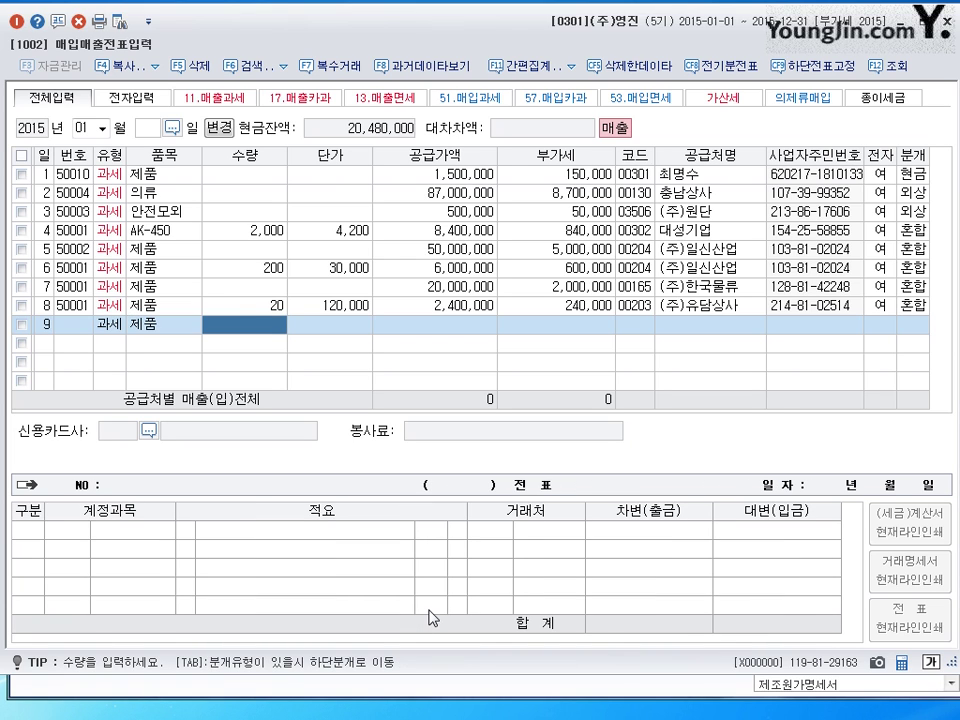
key("Return")
key("Return")
type("10000000")
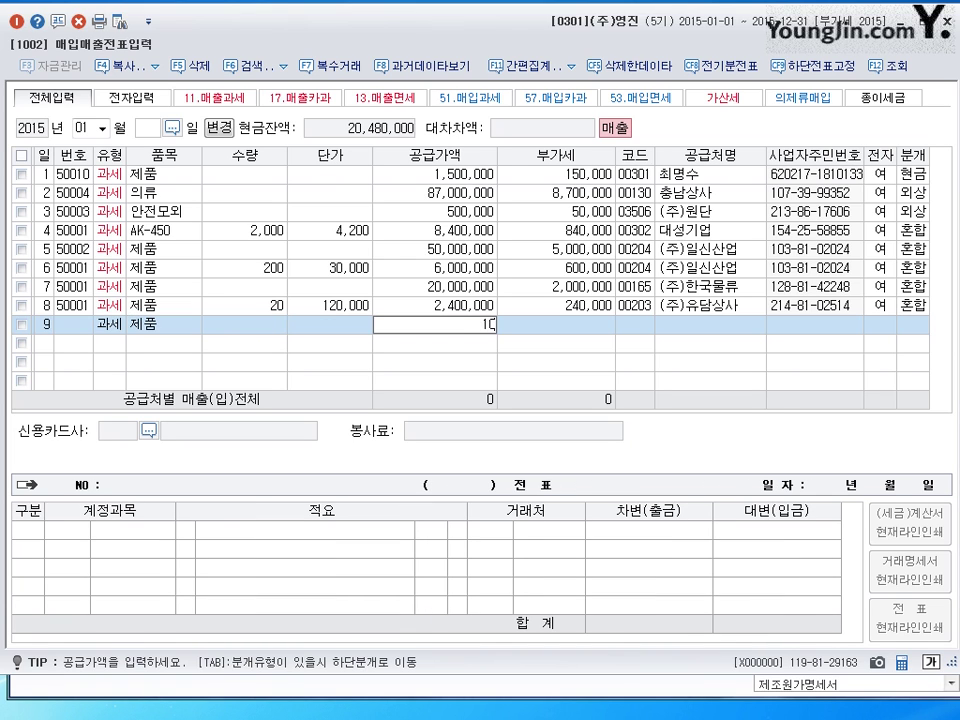
key("Return")
key("Return")
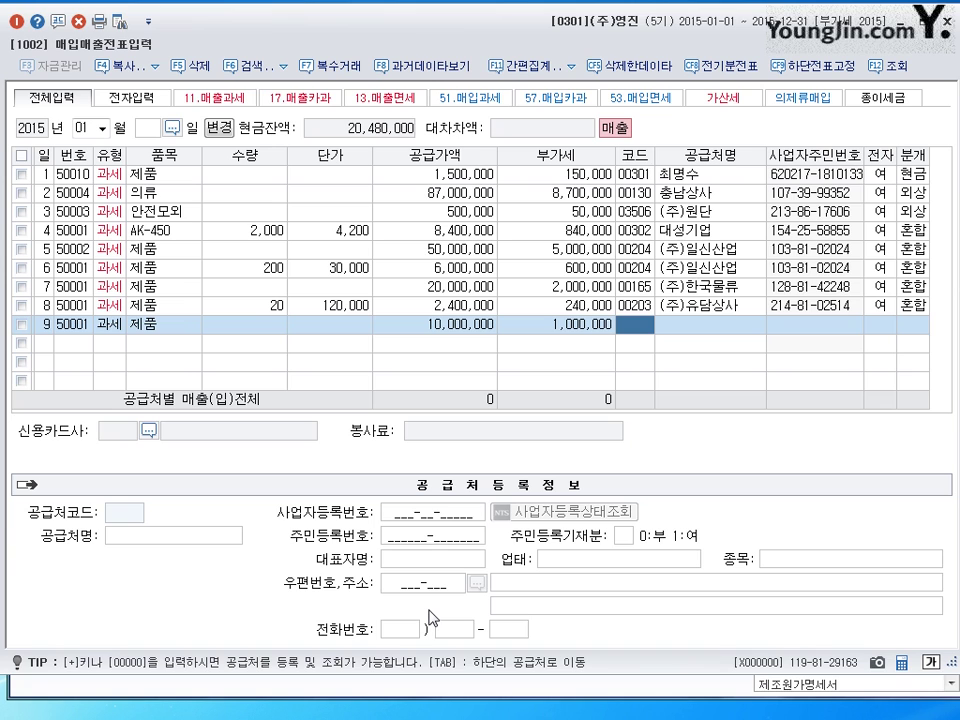
type("삼ㅈ")
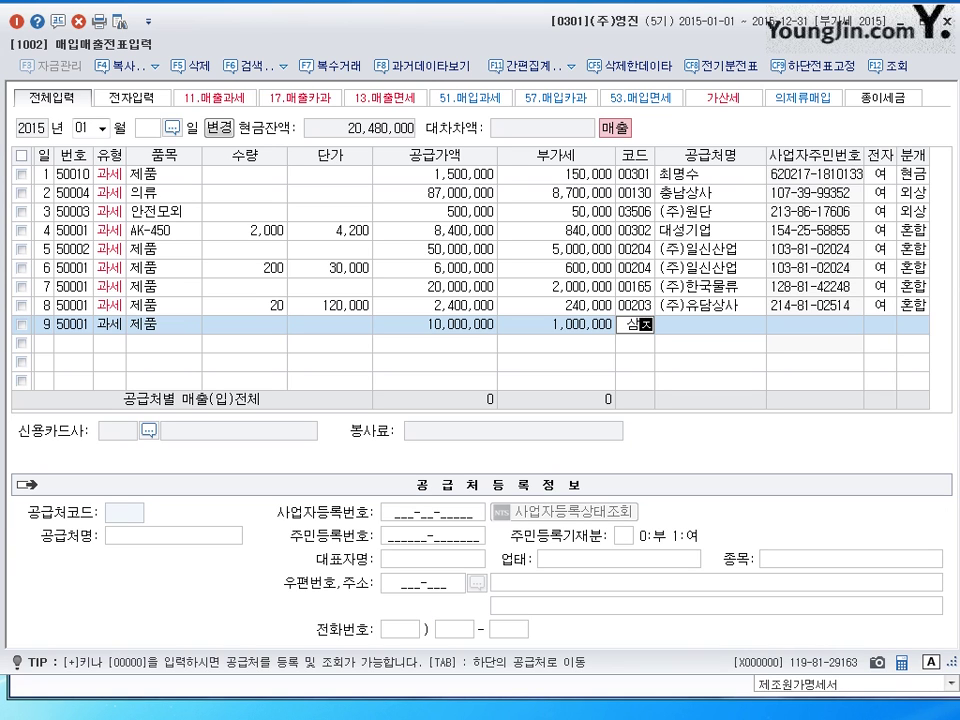
type("ㅓㄴ")
key("Return")
key("Return")
key("Return")
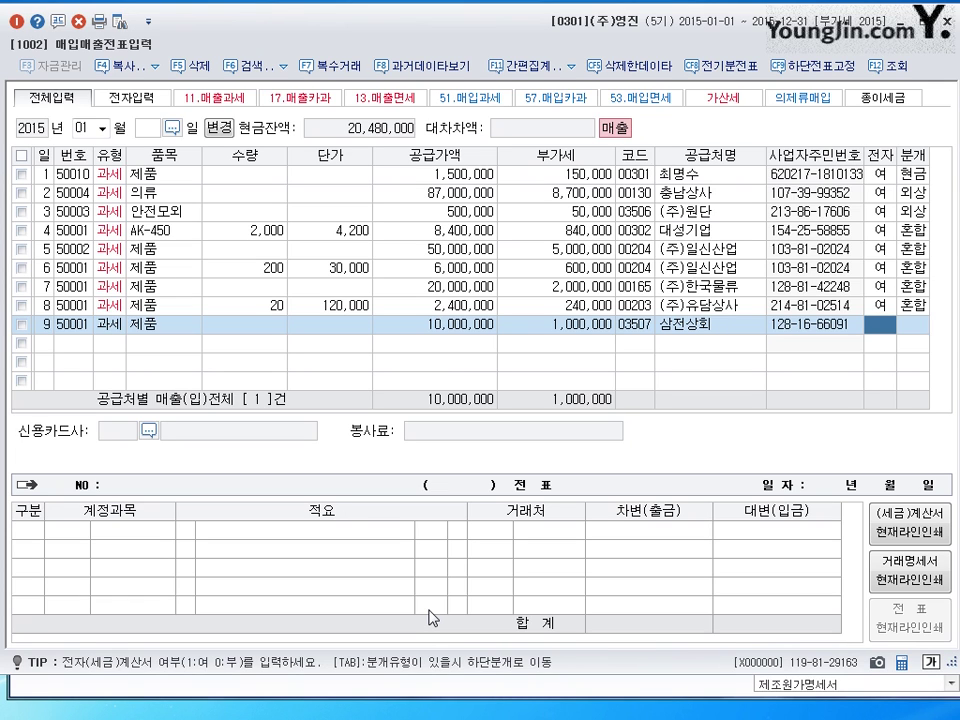
type("1")
key("Return")
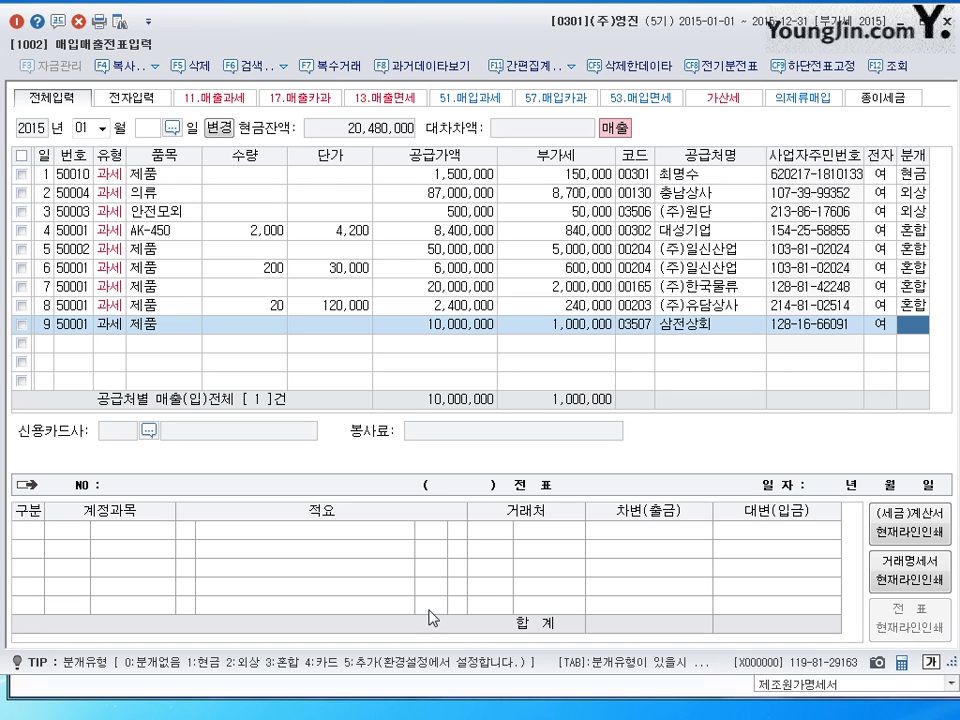
- Journalize the sale as 3 혼합 with a 0259 선수금 debit of 2,000,000
type("3")
key("Return")
key("Down")
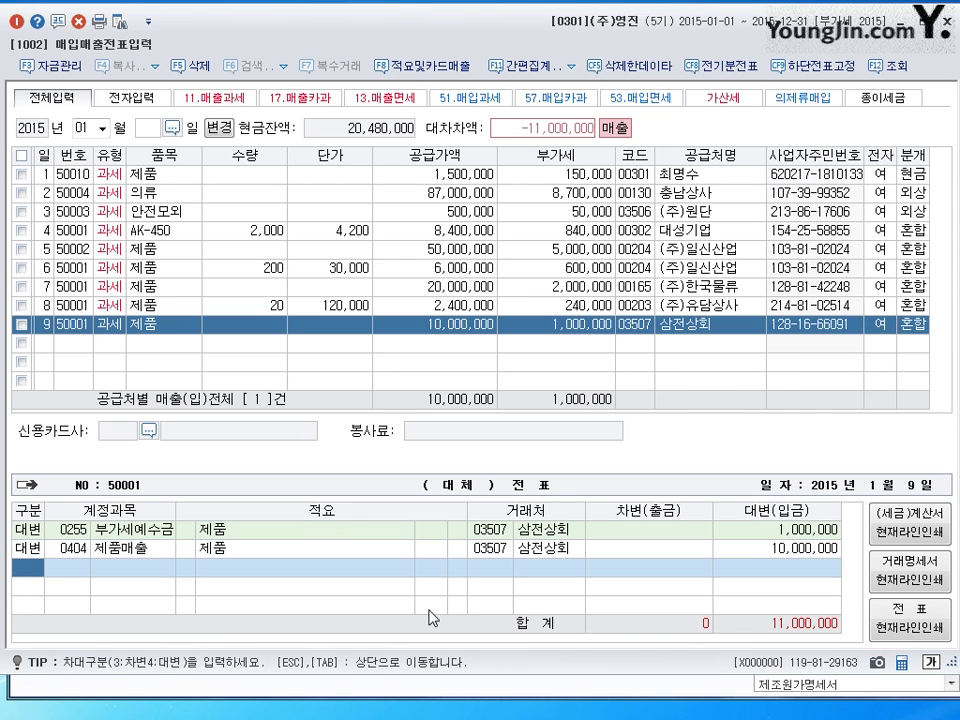
type("3")
key("Return")
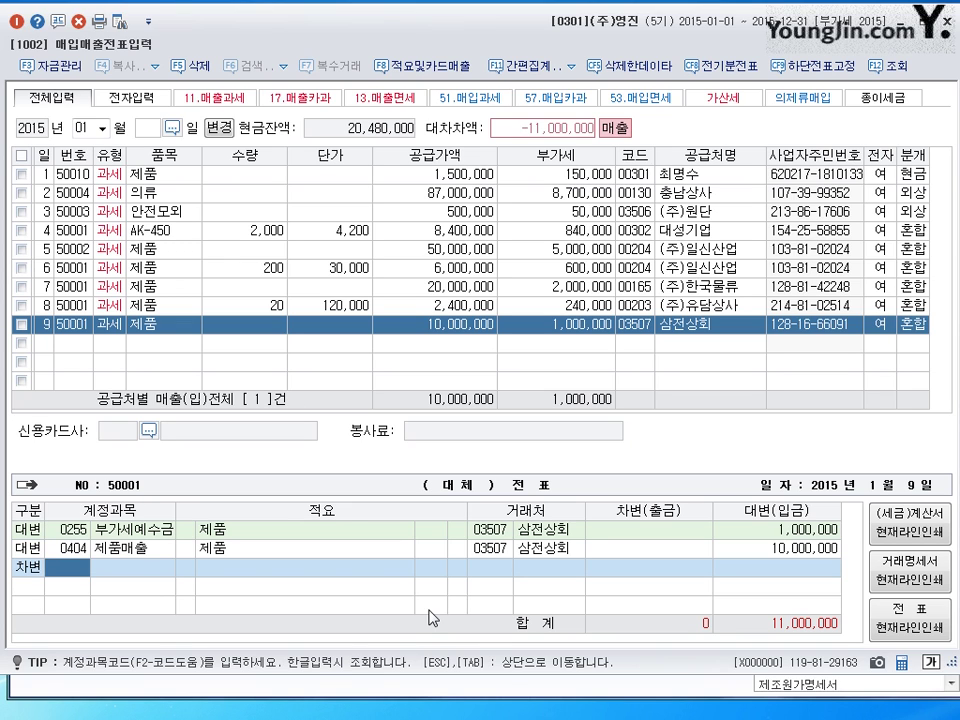
type("259")
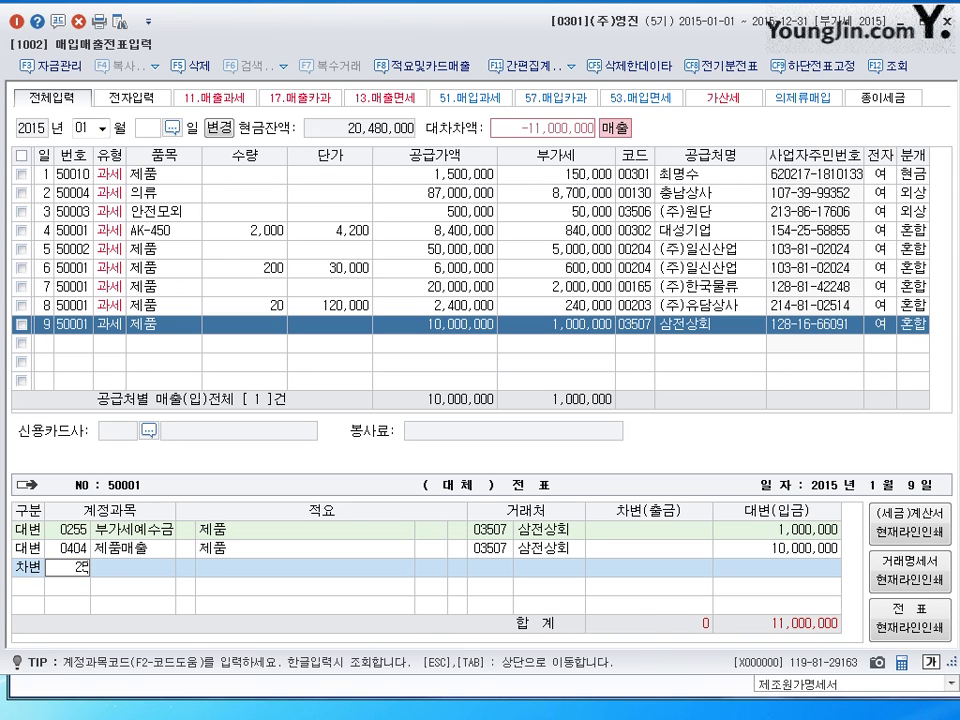
key("Return")
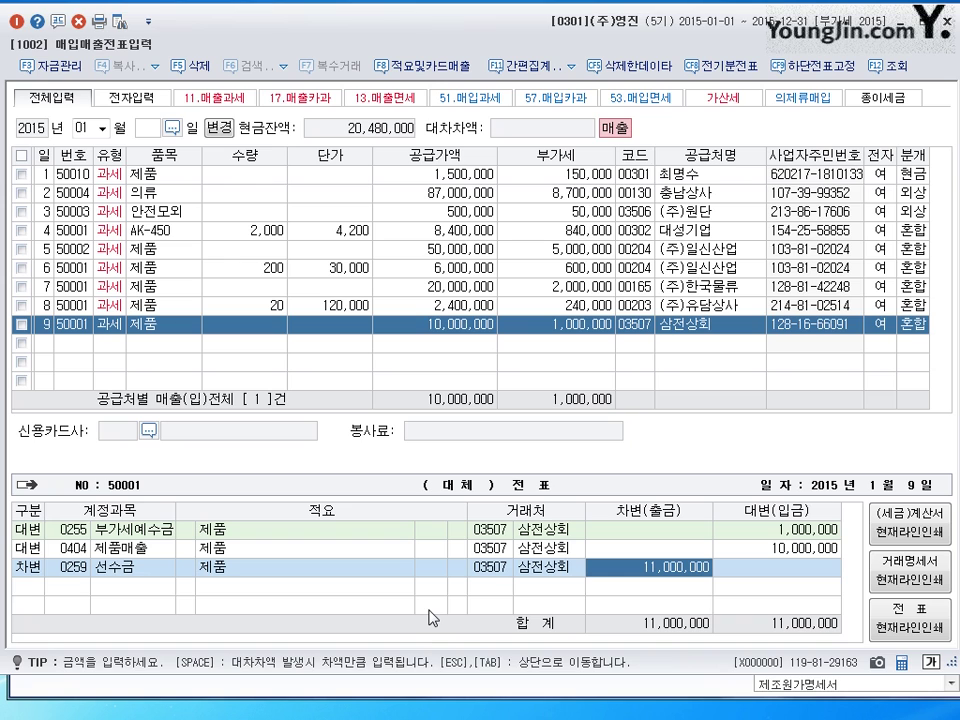
type("2000000")
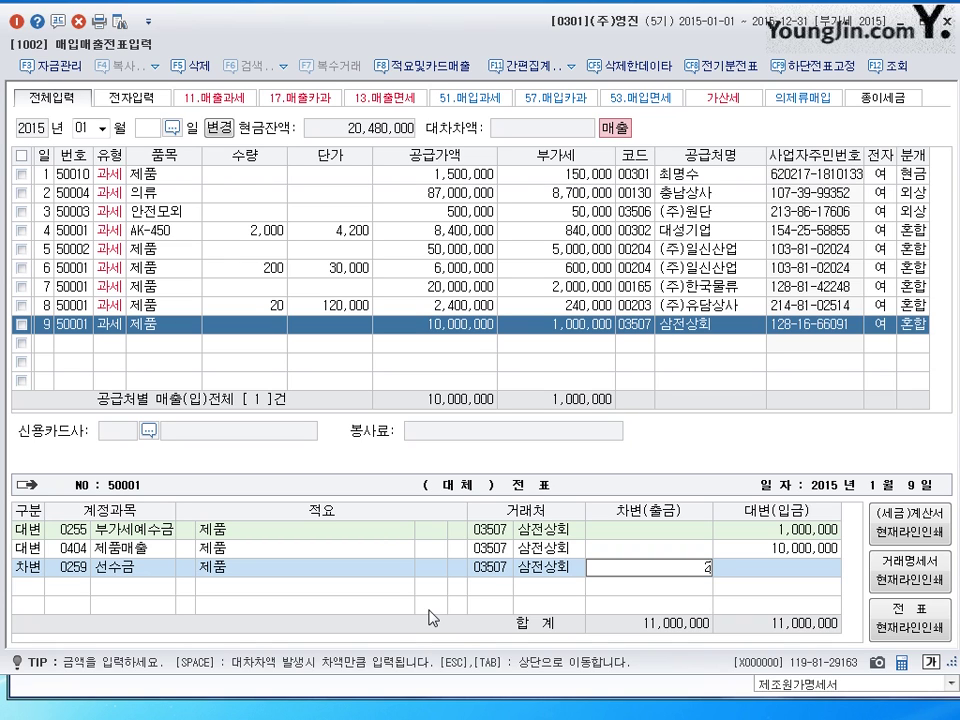
key("Return")
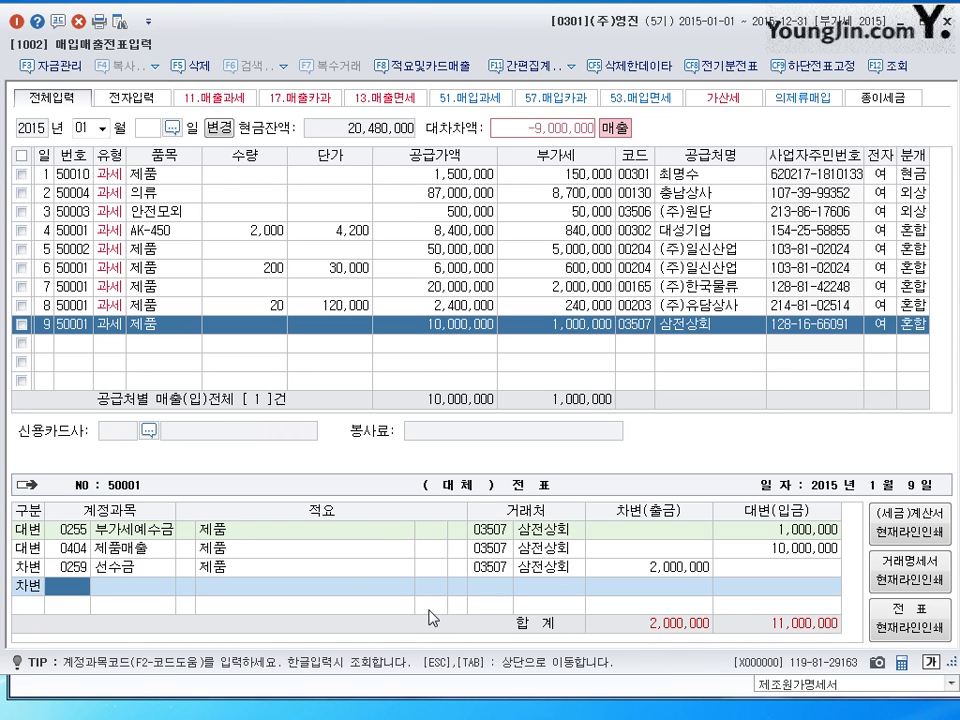
- Add a 0110 받을어음 debit of 9,000,000, then start a new entry dated the 10th
type("110")
key("Return")
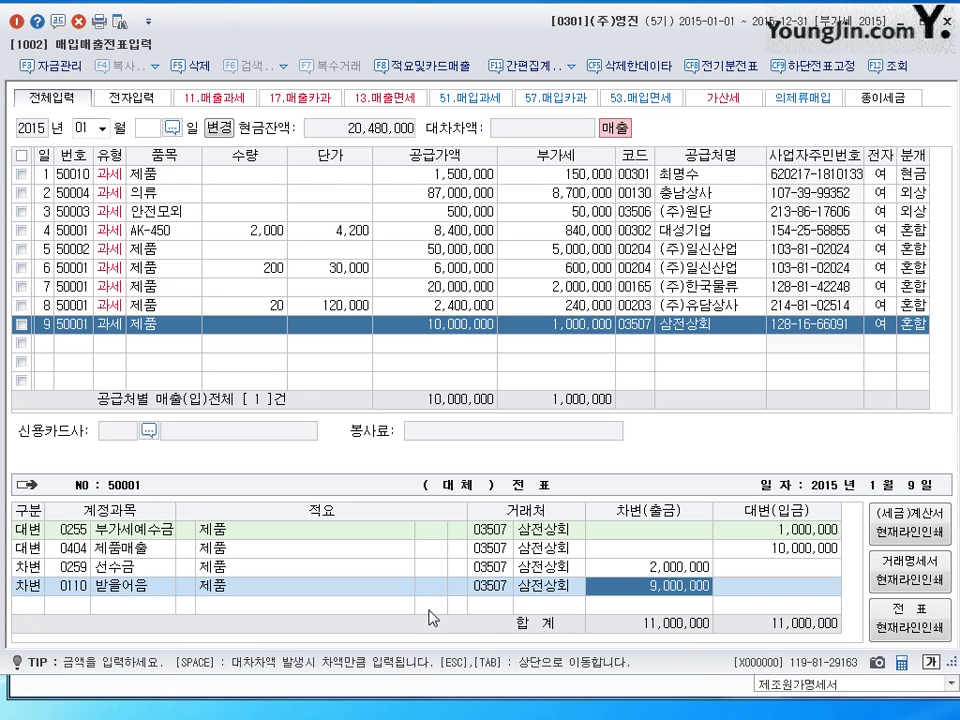
key("Return")
type("10")
key("Return")
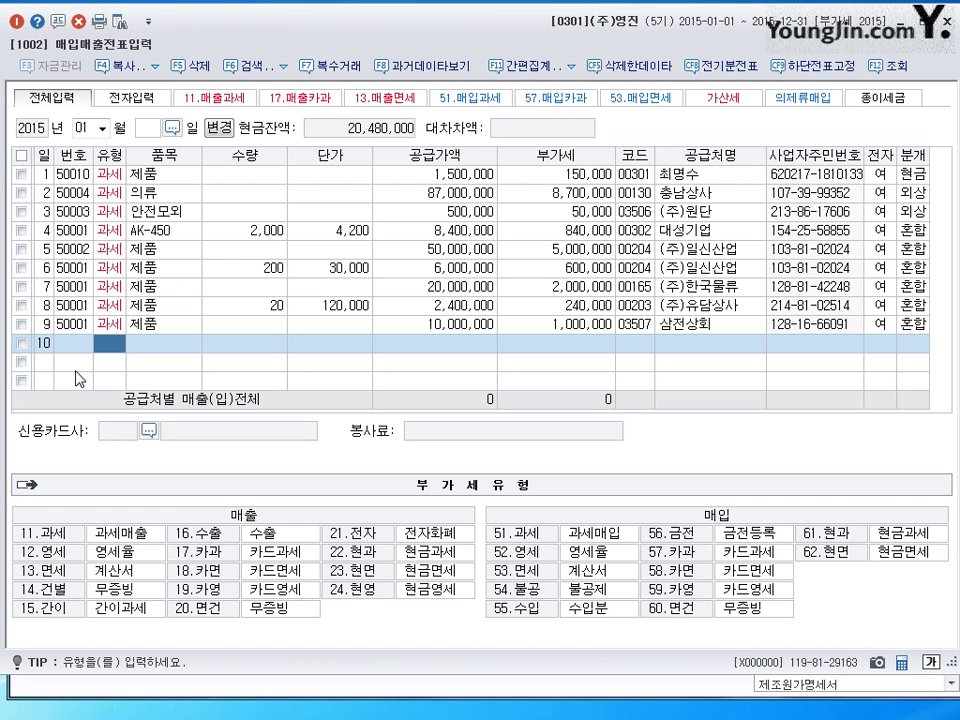
- Enter row 10 as a type 11 제품 sale to 성남상회: 5,000,000 supply, 500,000 VAT, electronic
type("11")
key("Return")
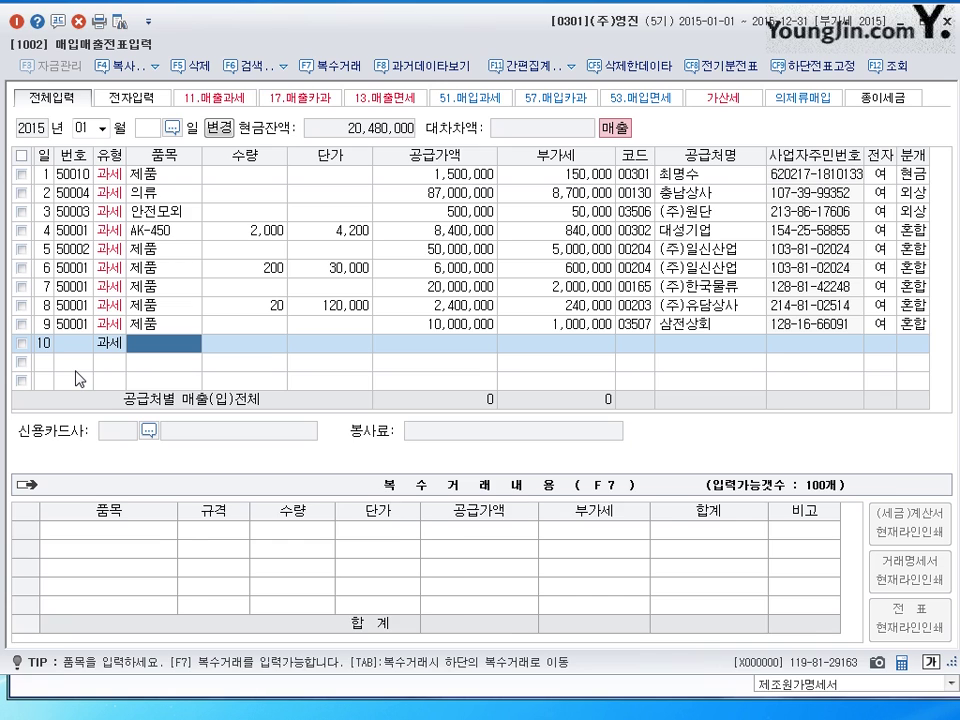
type("제품")
key("Return")
key("Return")
key("Return")
type("5000000")
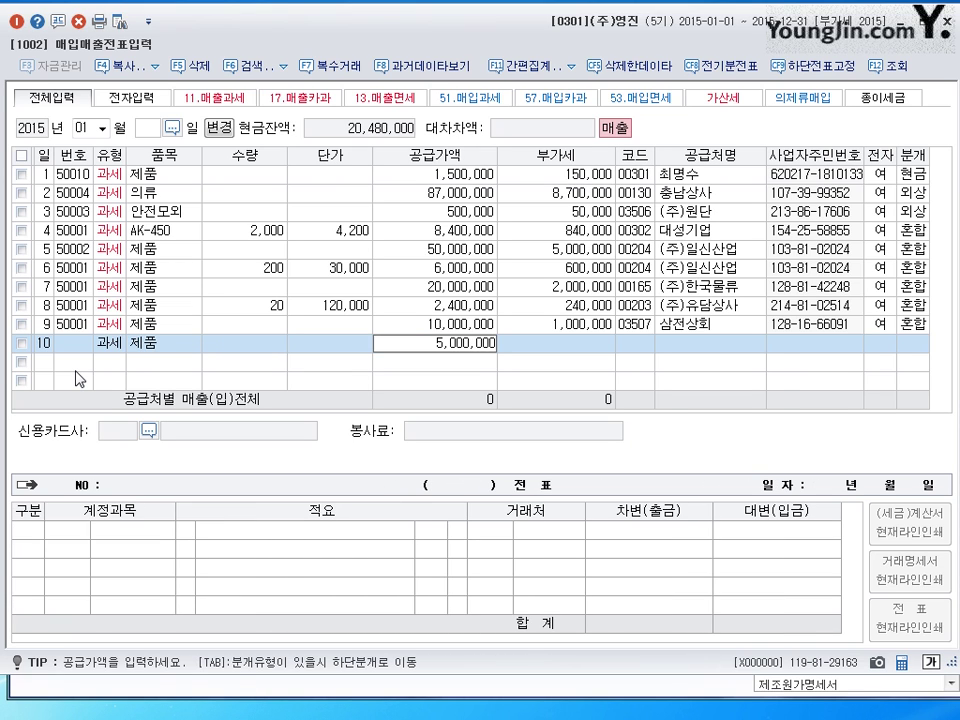
key("Return")
key("Return")
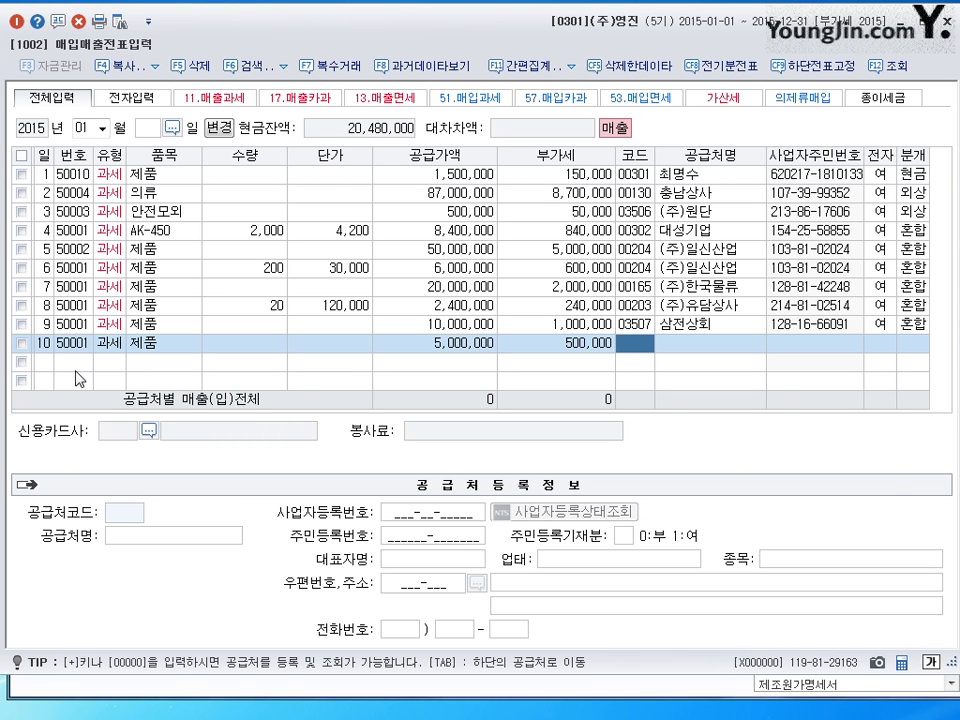
type("성나")
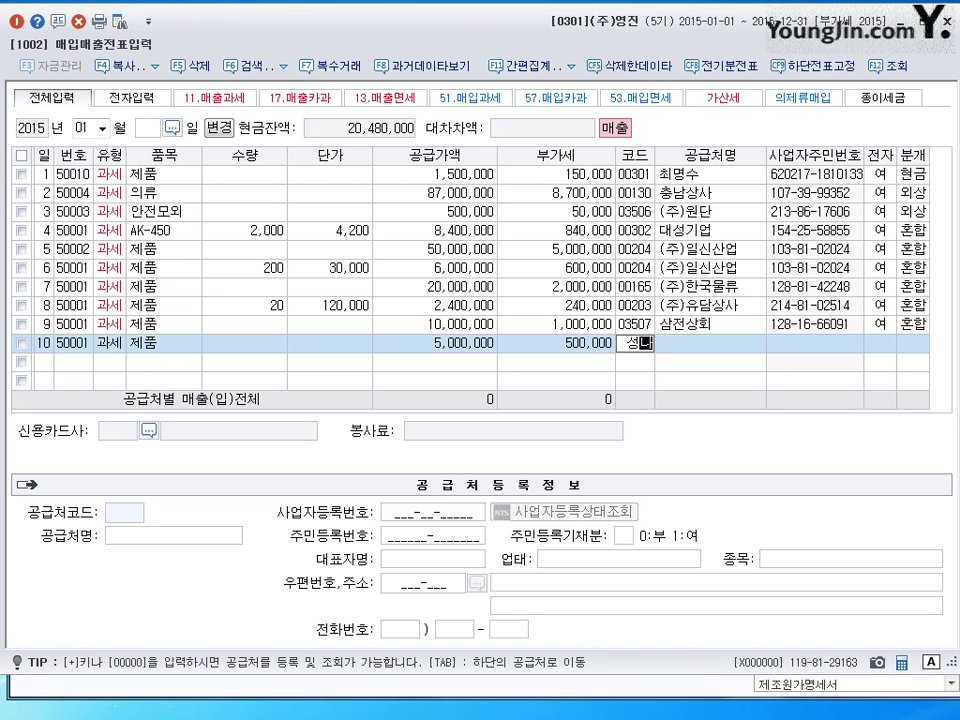
type("ㅁ")
key("Return")
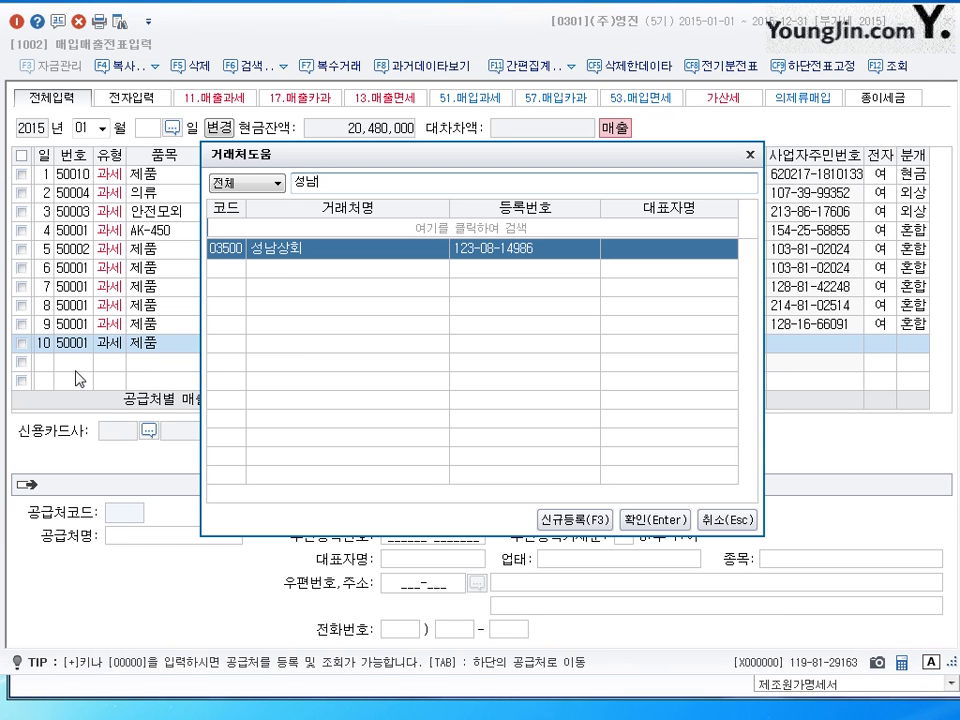
key("Return")
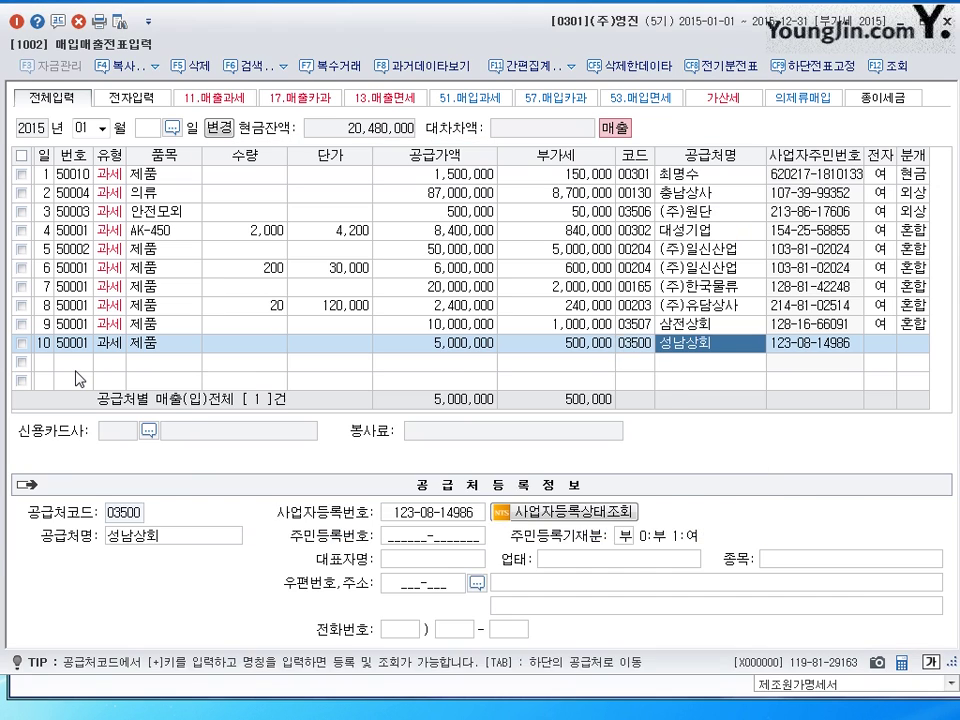
key("Return")
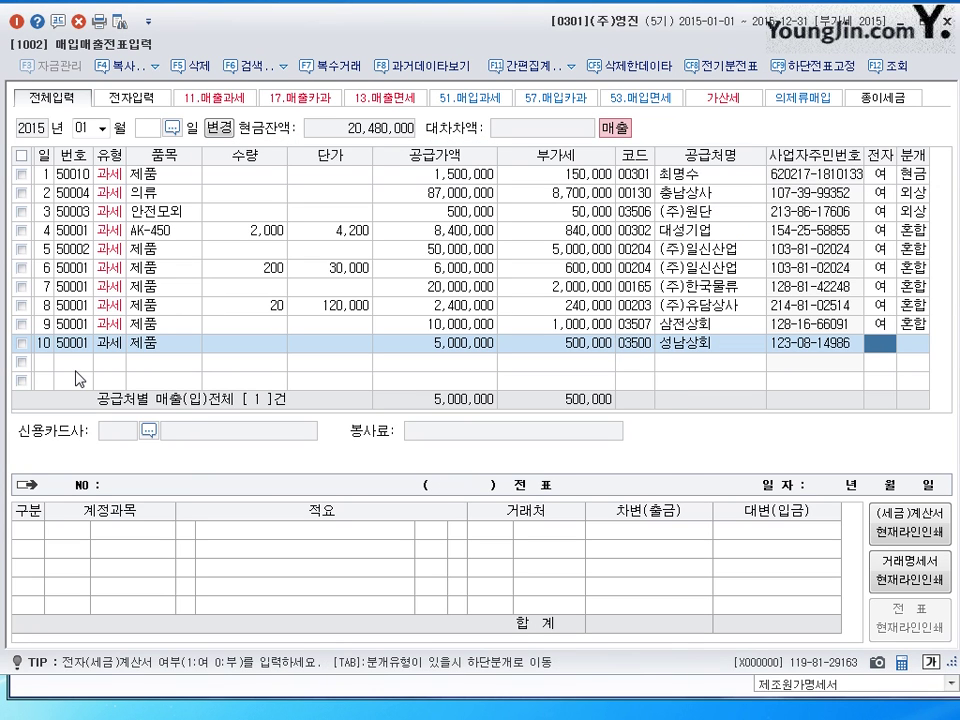
type("1")
key("Return")
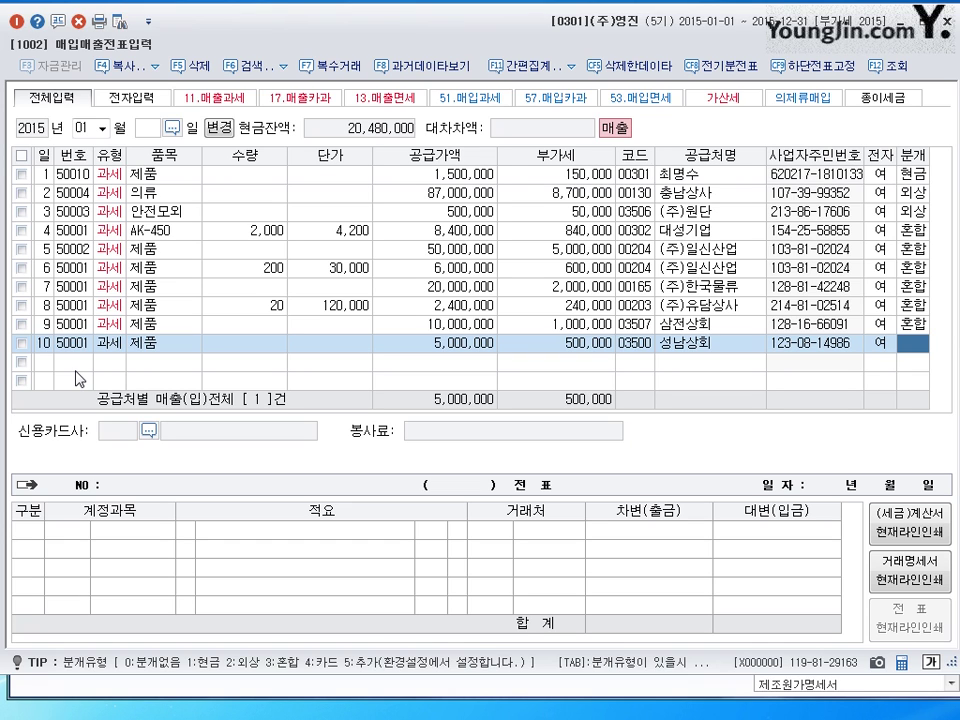
- Journalize the 성남상회 sale as 2 외상 and set the 외상매출금 debit line's customer to 99601 삼성카드
key("2")
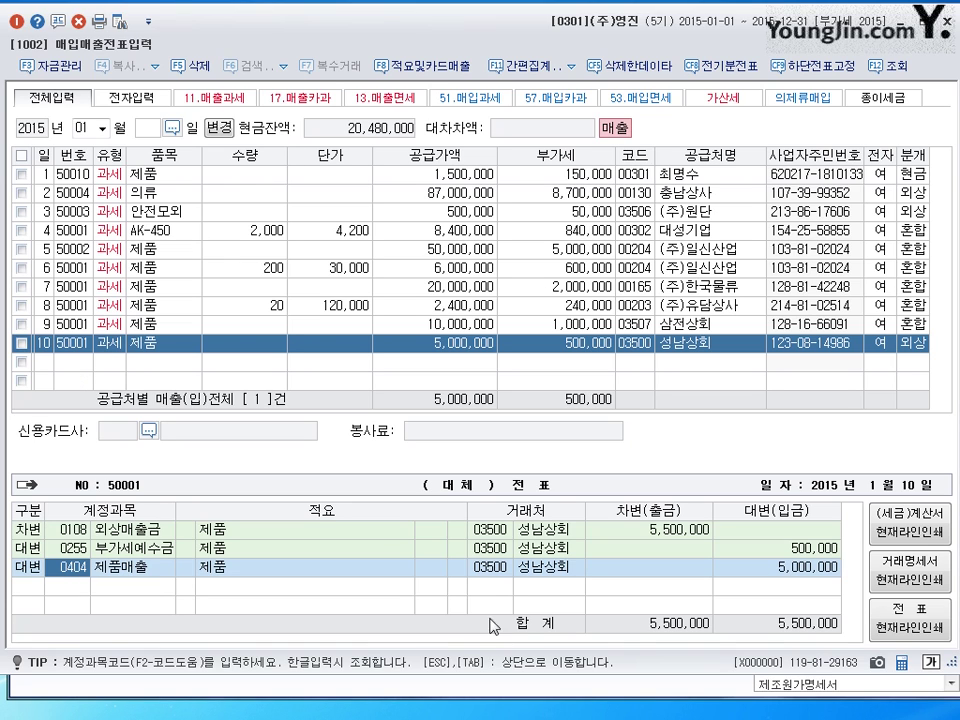
left_click(491, 535)
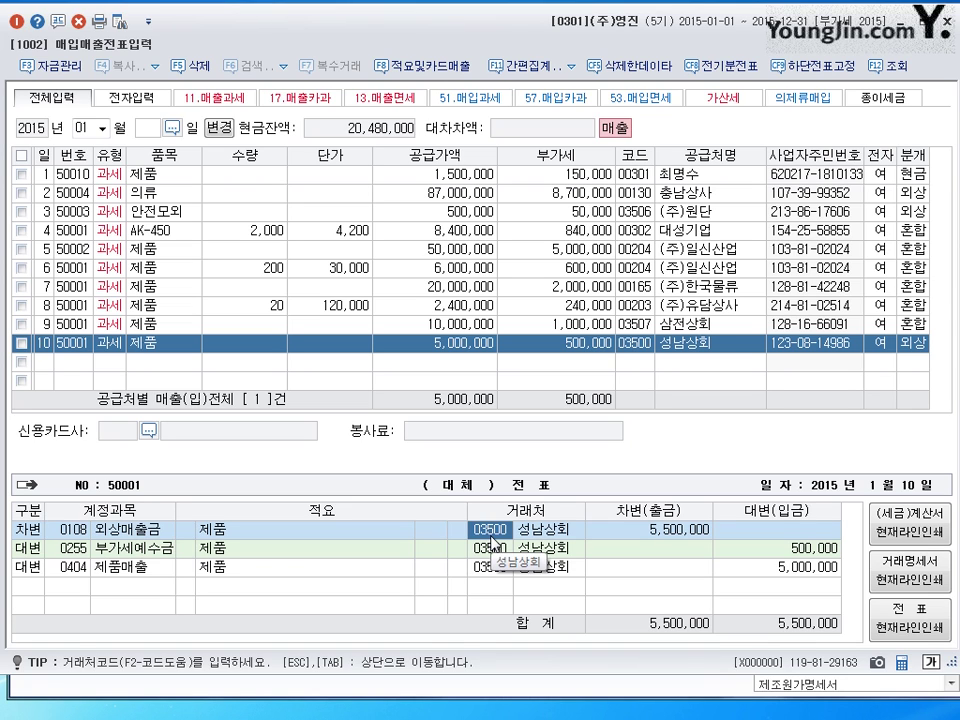
type("삼ㅅ")
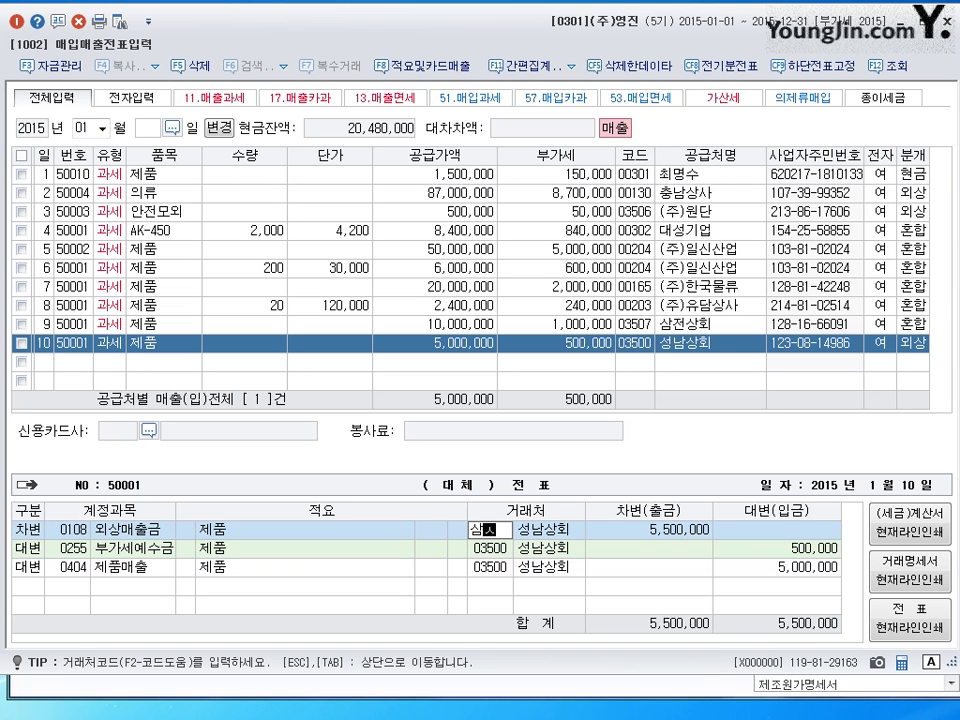
type("ㅓㄴ")
key("Return")
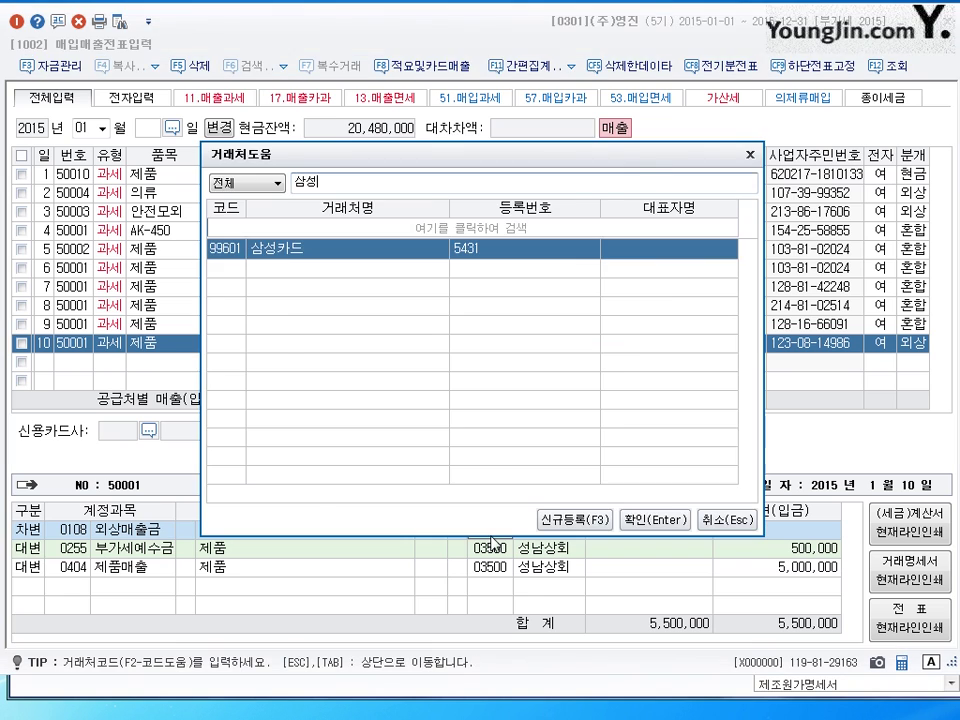
key("Return")
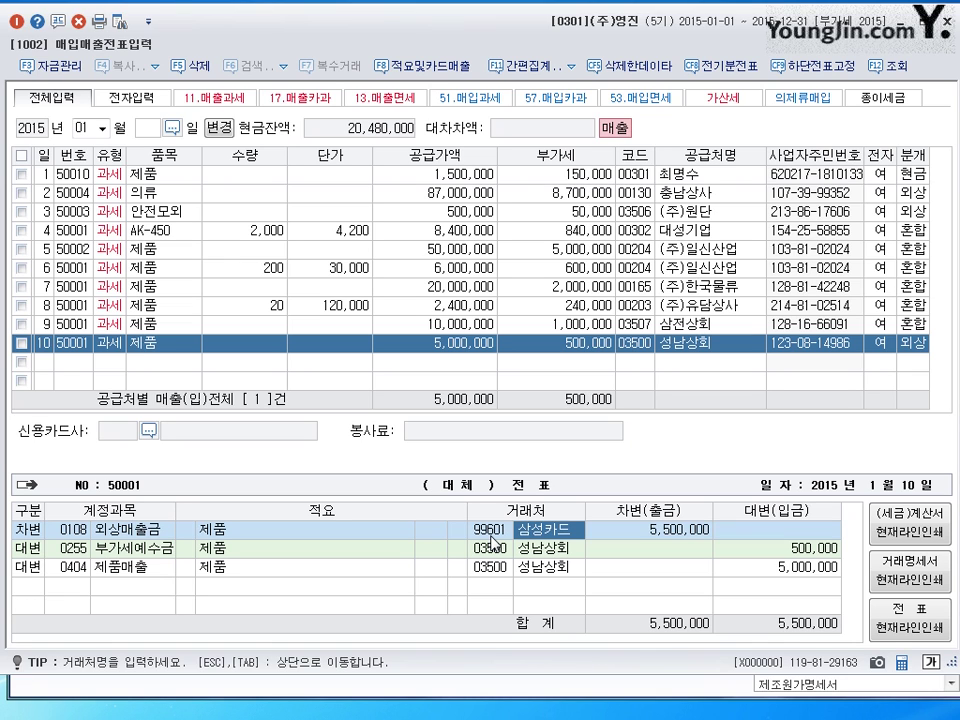
key("Return")
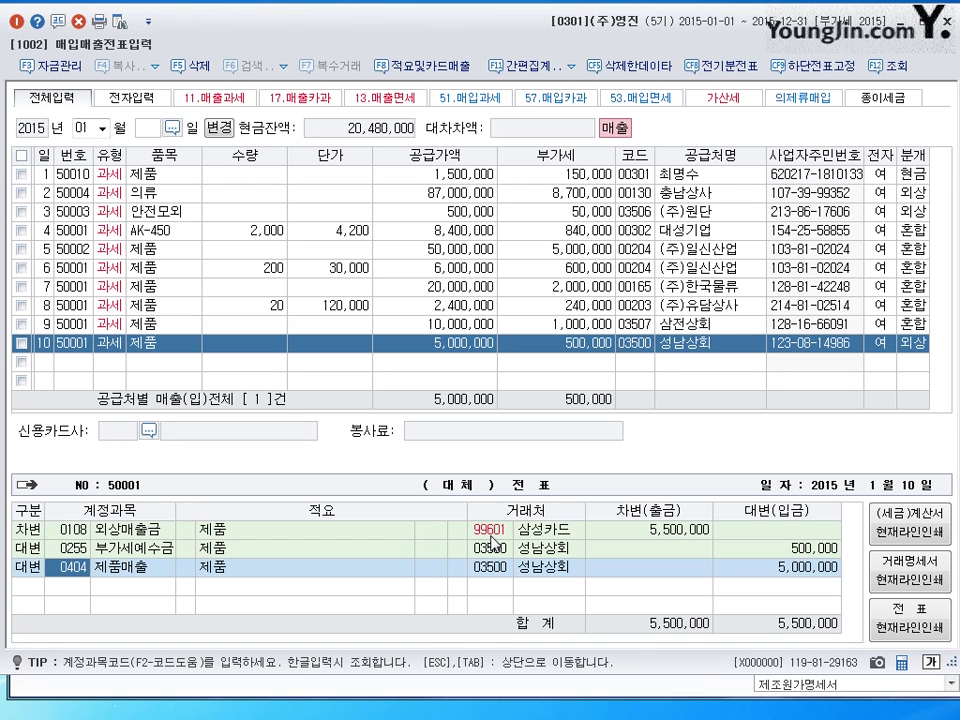
left_click(485, 531)
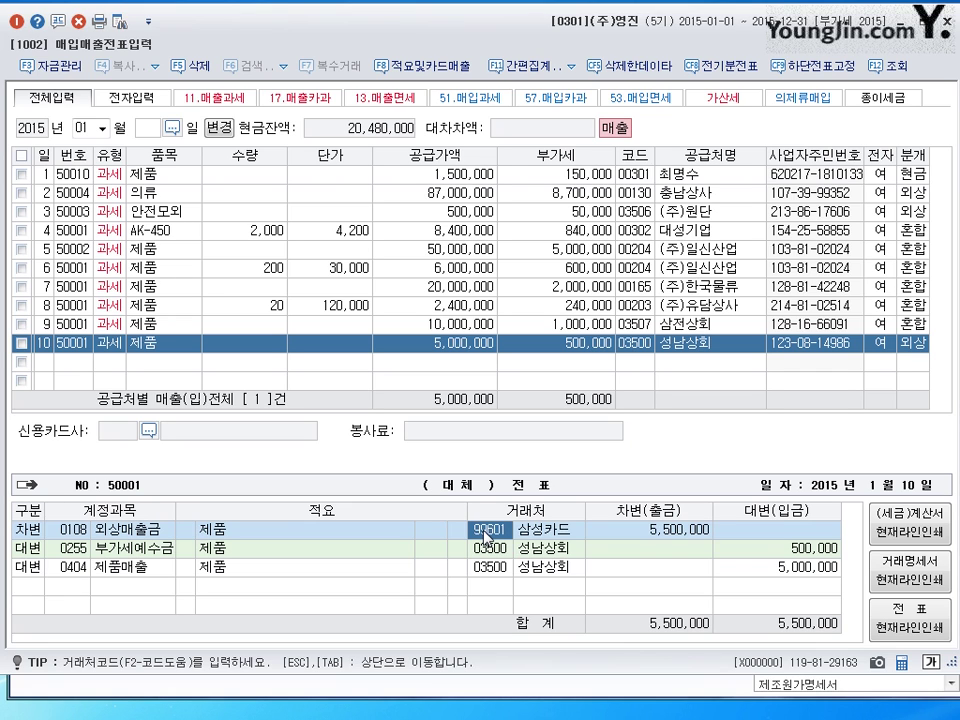
- In the card sales details, choose 99601 삼성카드 as the credit card company and confirm
left_click(415, 66)
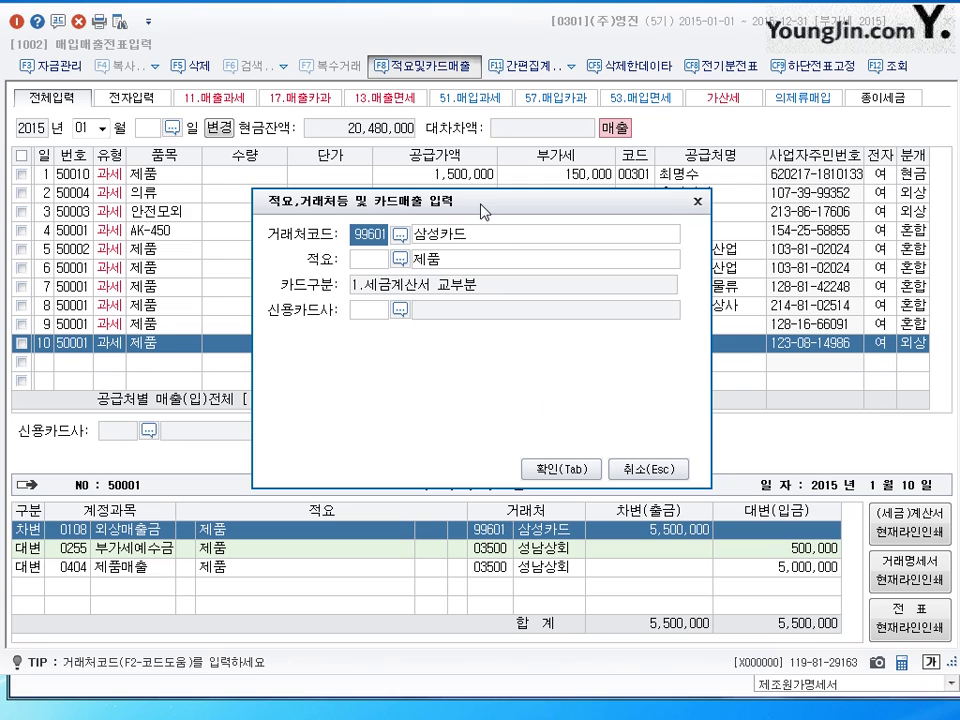
left_click_drag(489, 210, 499, 212)
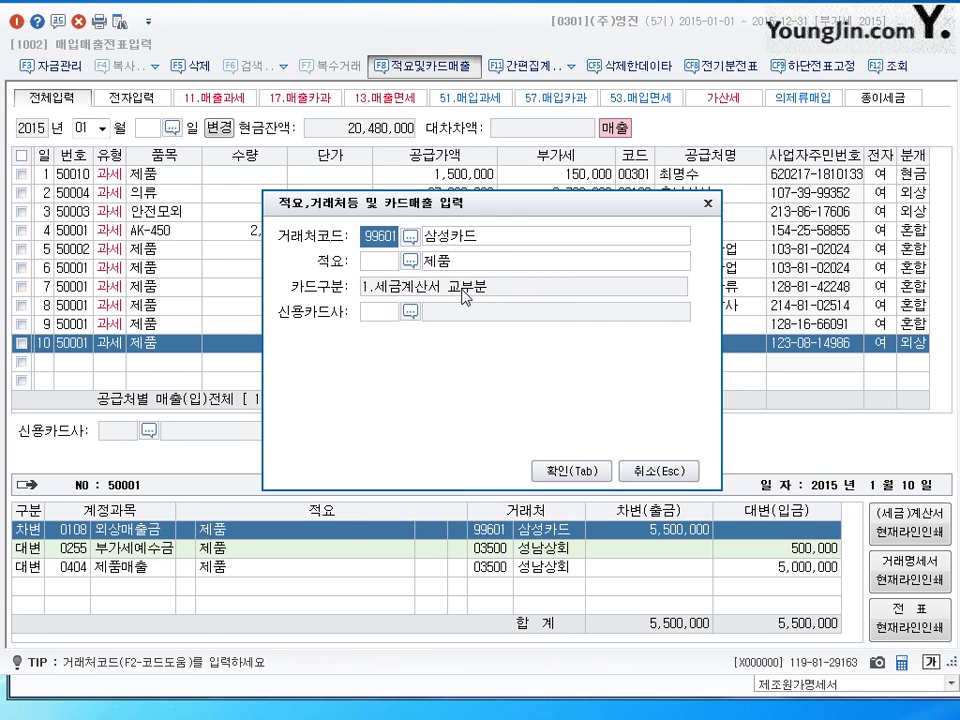
left_click(385, 311)
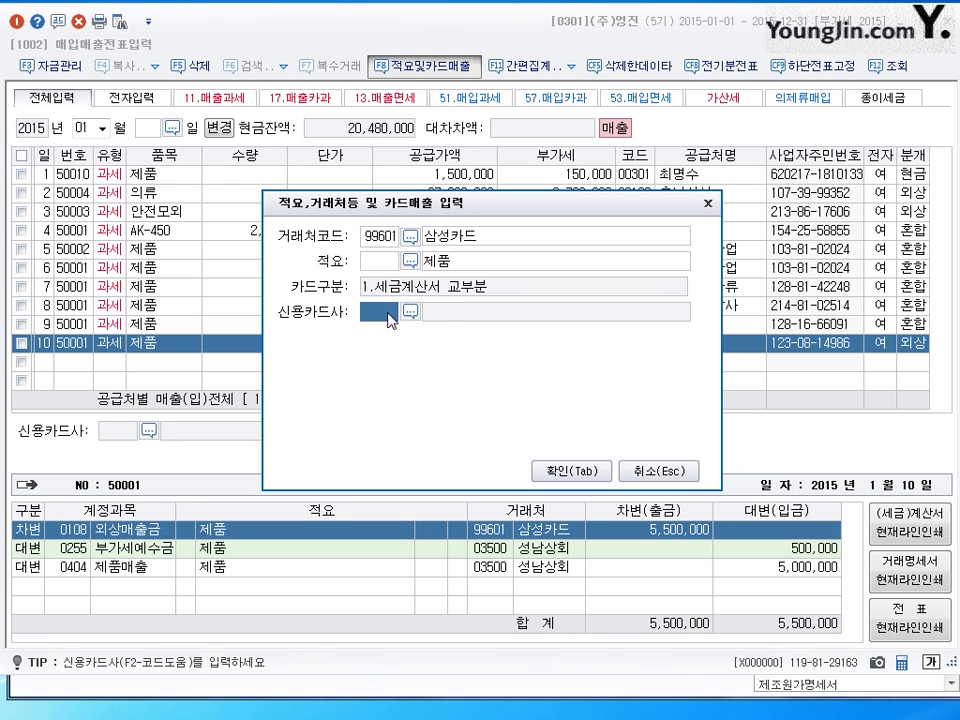
left_click(411, 311)
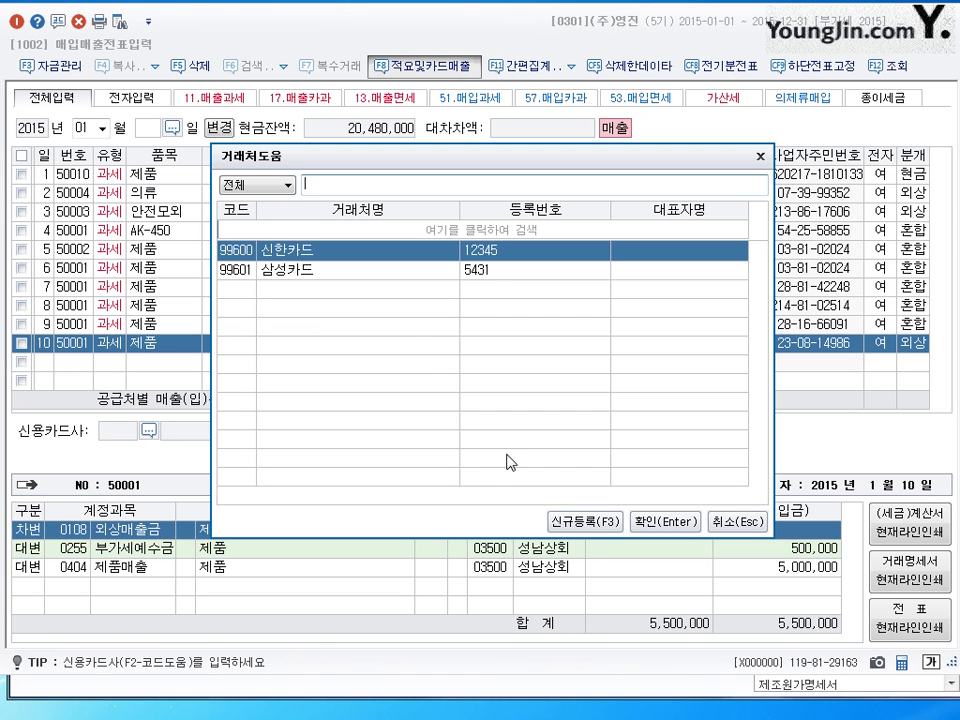
left_click(386, 272)
key("Return")
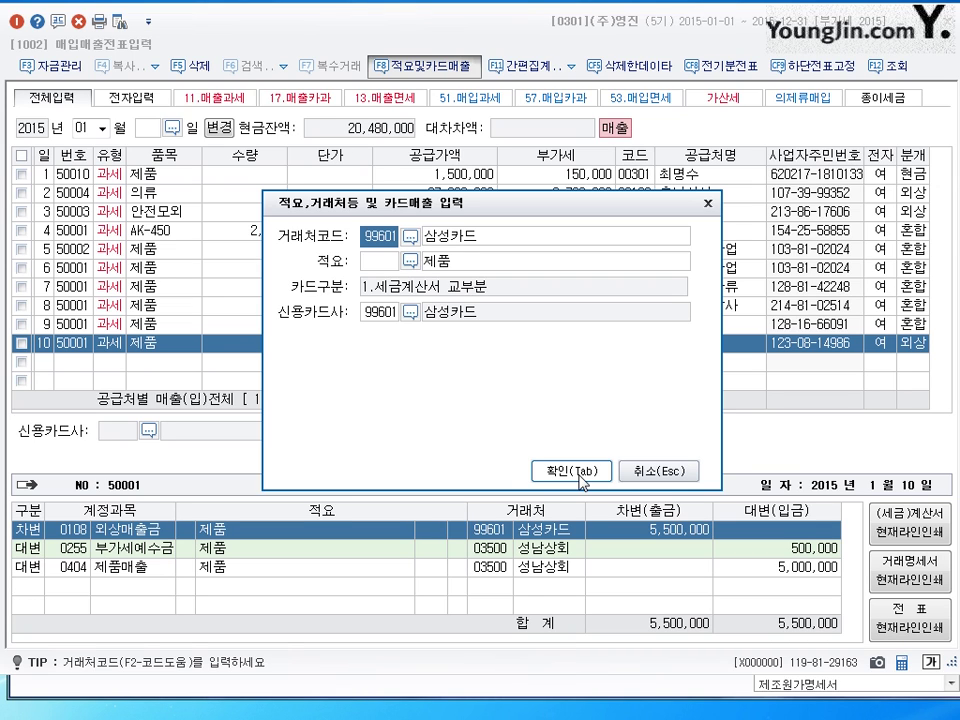
left_click(662, 472)
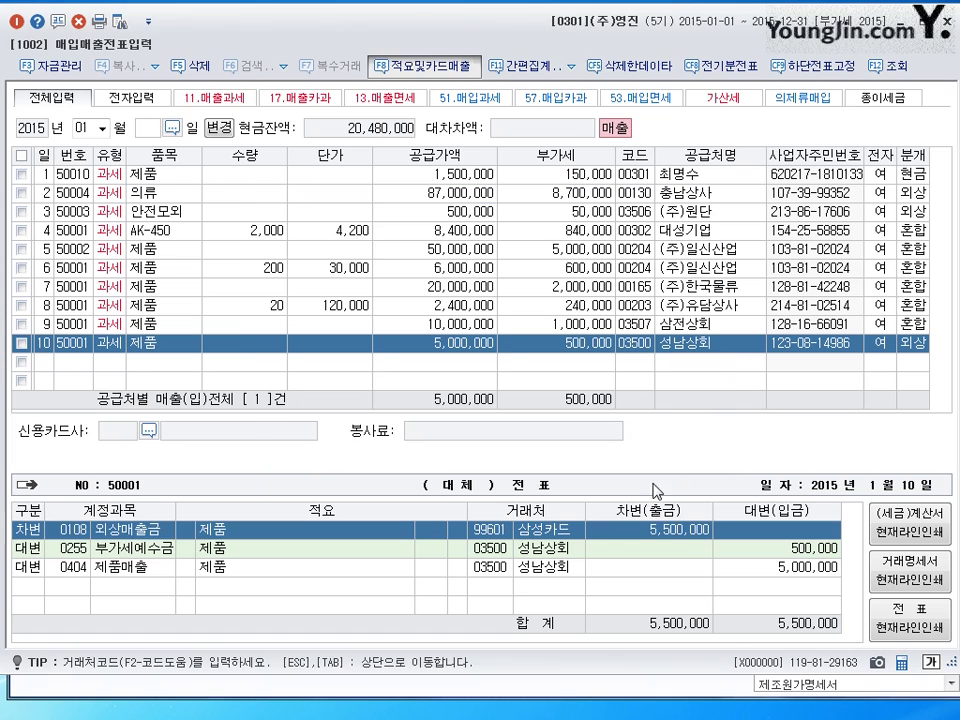
- Start a new entry row dated the 11th
left_click(50, 361)
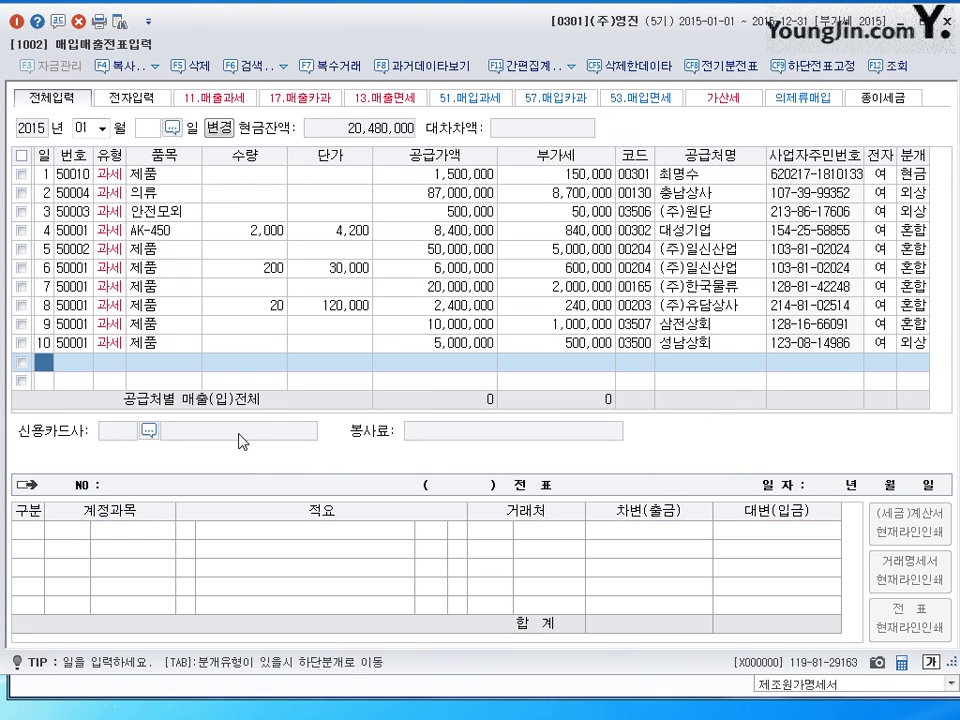
type("11")
key("Return")
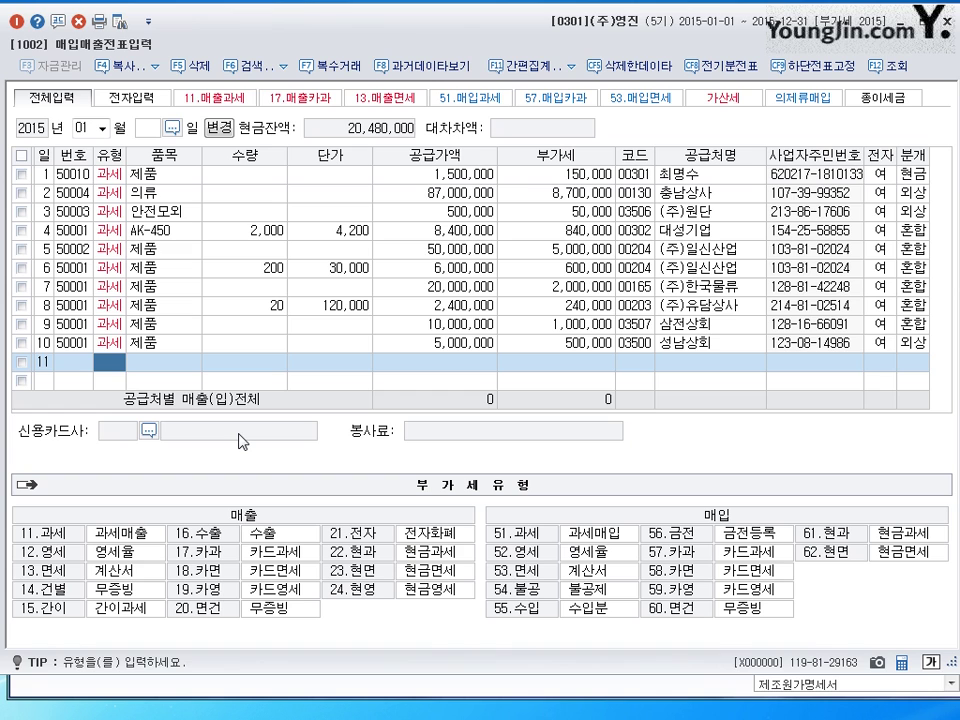
- Change the working month to 2 (February) and enter day 1 for the first row
left_click(62, 103)
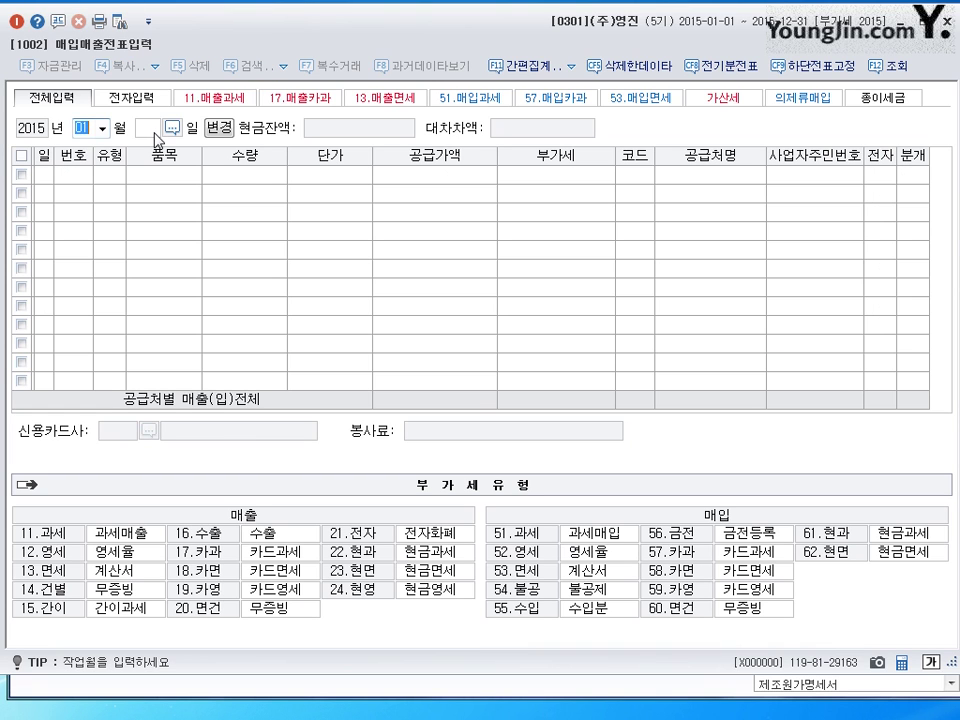
type("2")
key("Return")
type("1")
key("Return")
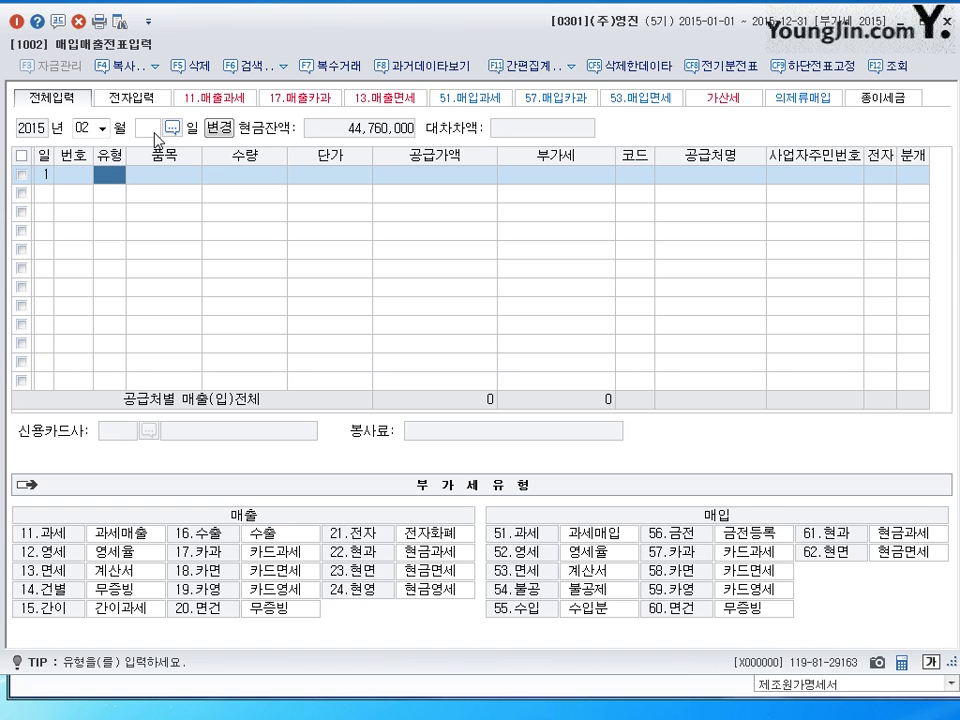
- Enter a type 11 제품 return to (주)유담상사: quantity -5 at 500,000, journalized as 2 외상
type("11")
key("Return")
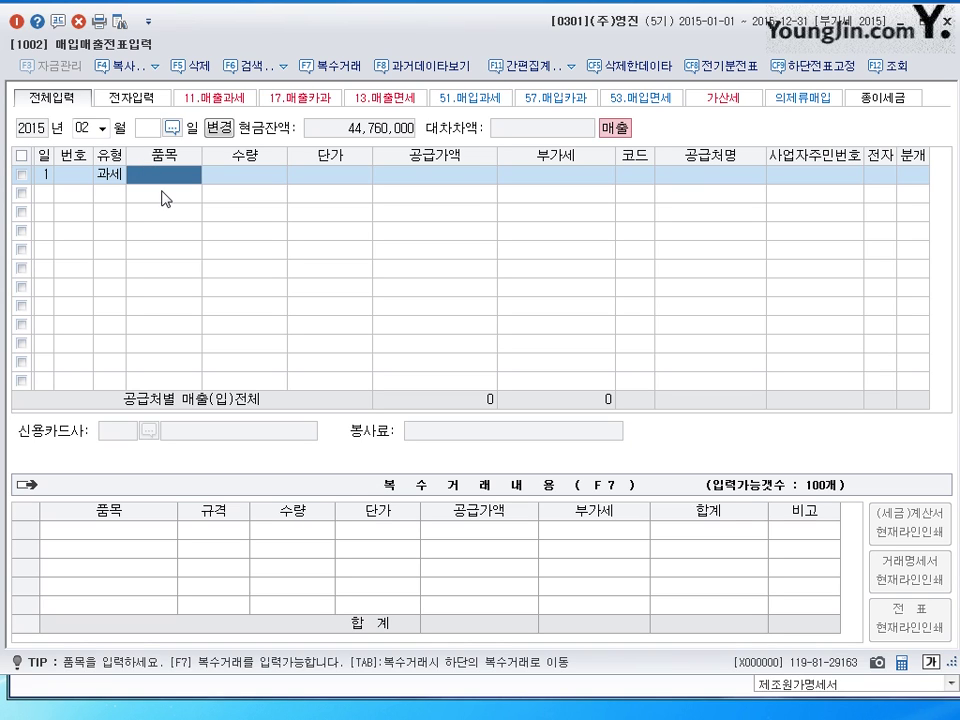
type("제품")
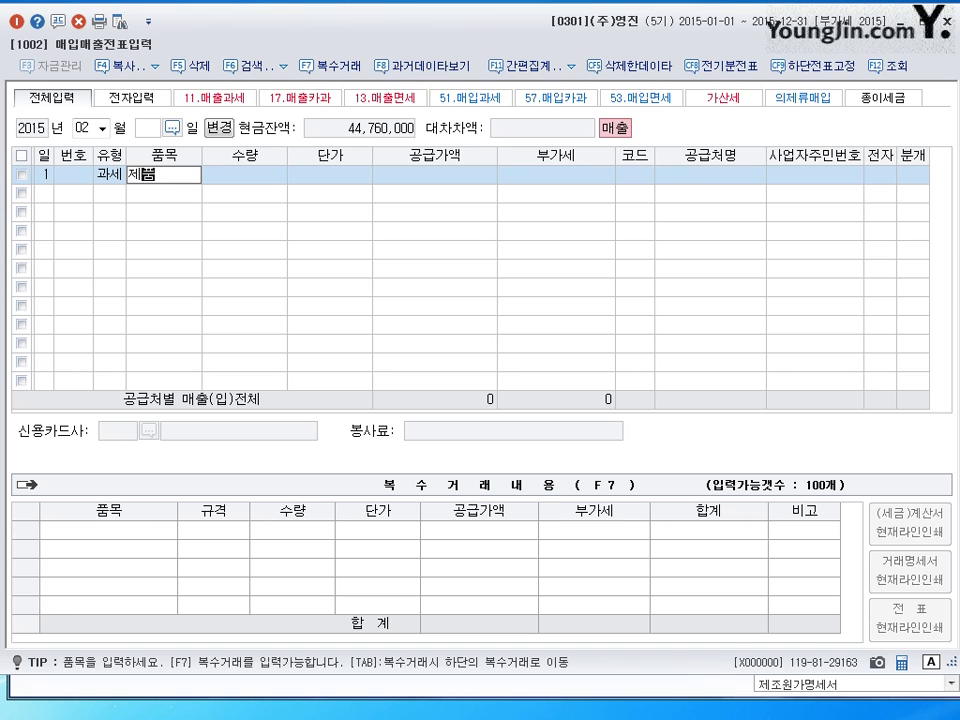
key("Return")
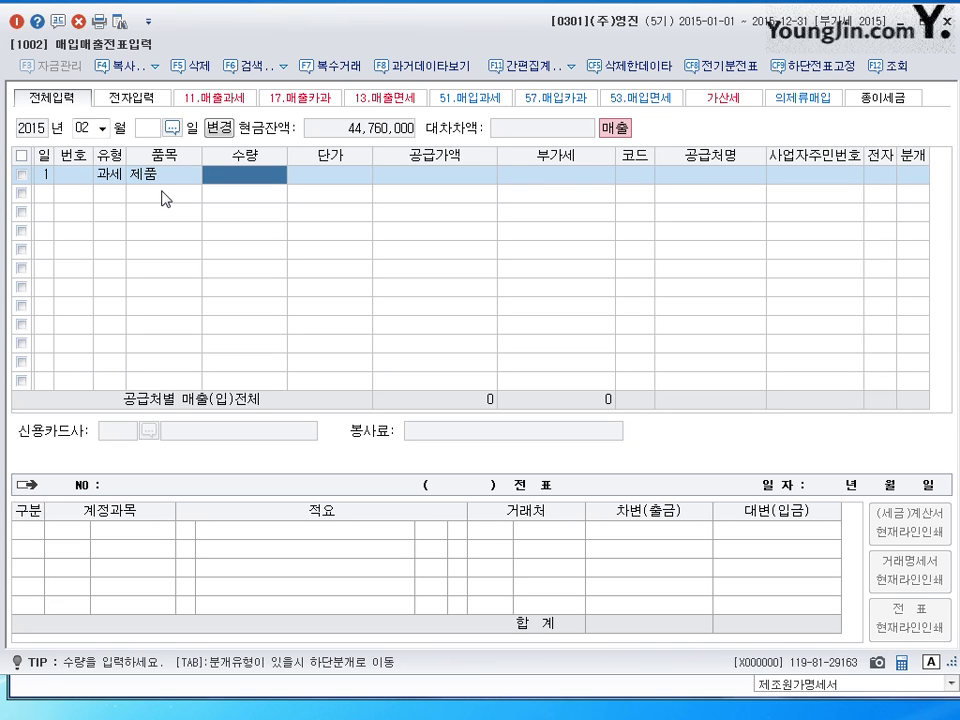
type("-5")
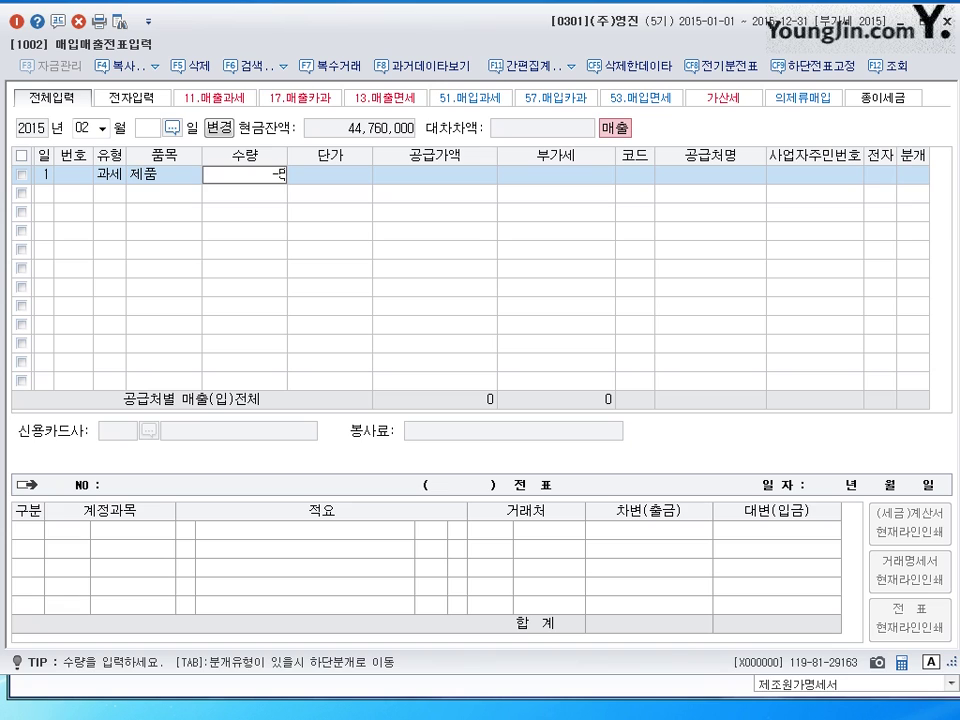
key("Return")
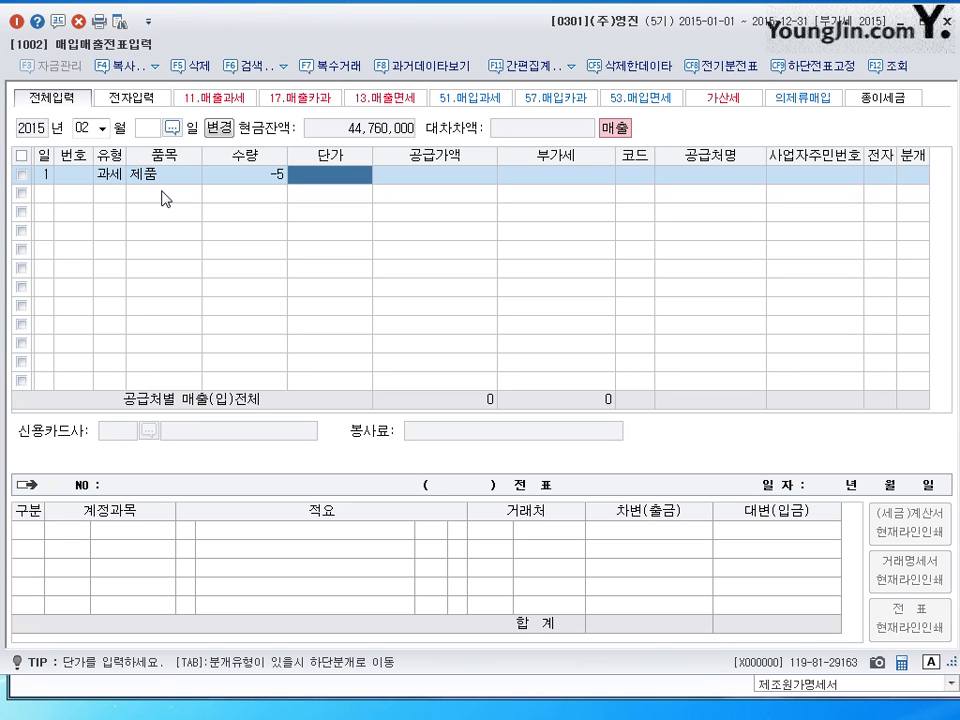
type("5000000")
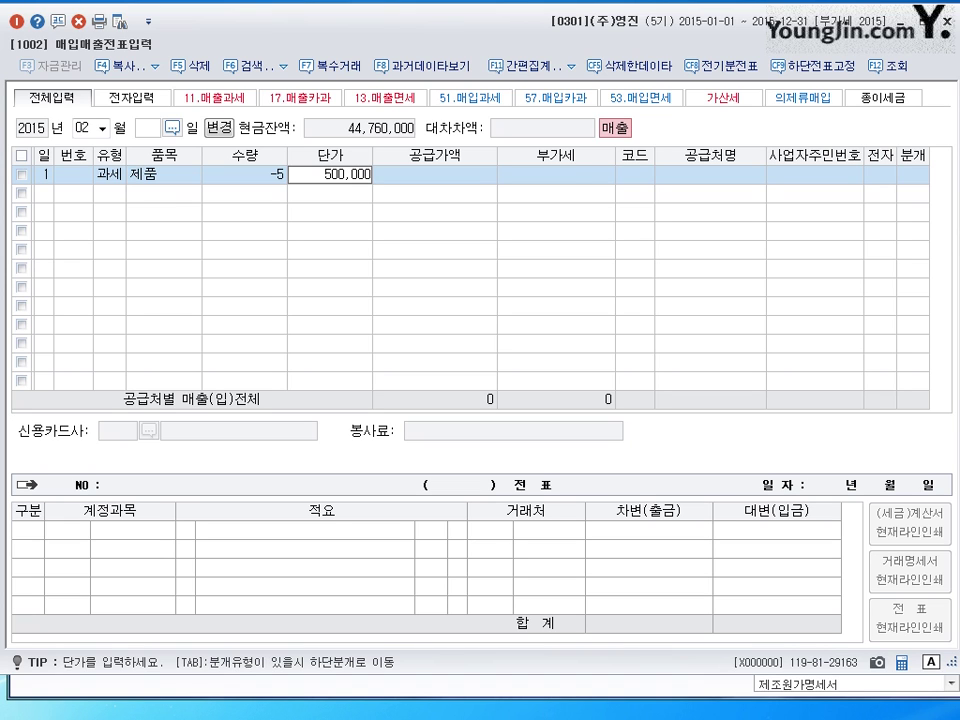
key("Return")
key("Return")
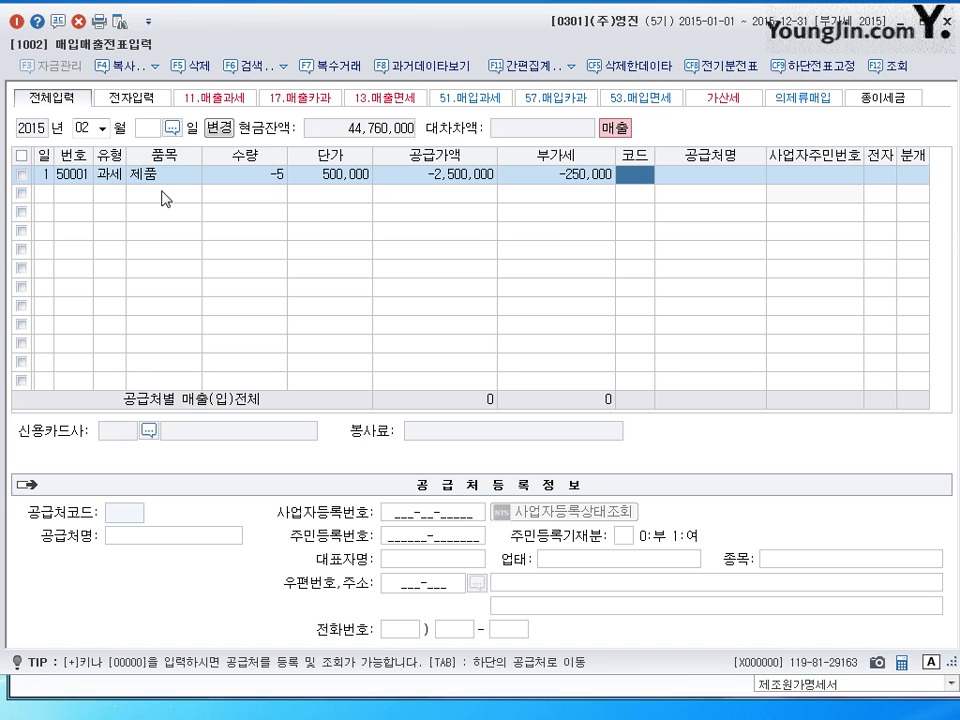
type("유림")
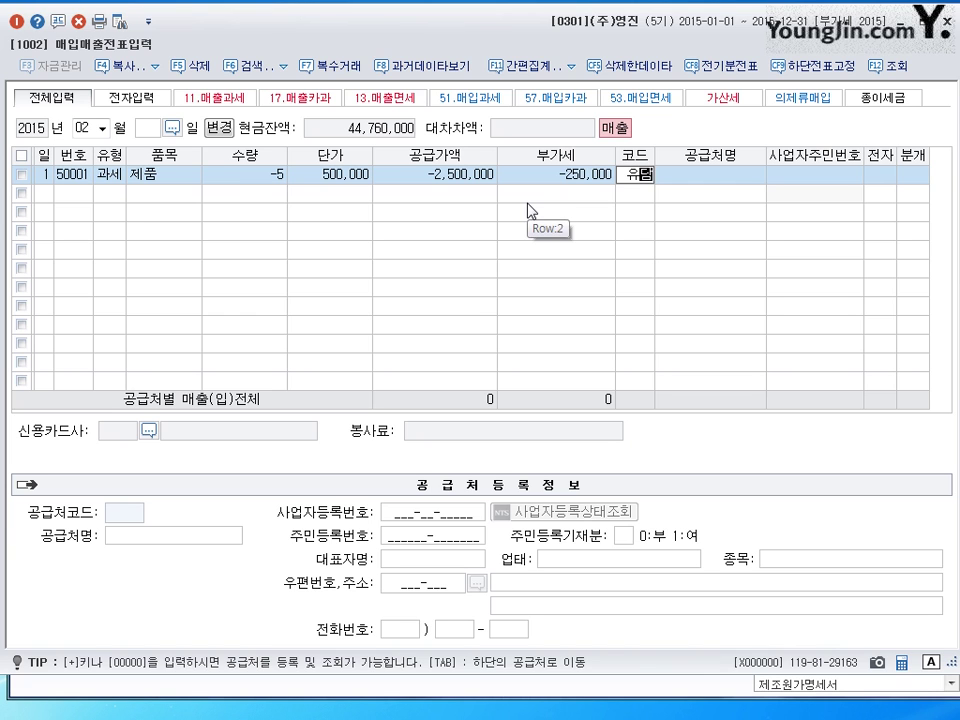
key("Return")
key("Return")
key("Return")
key("Return")
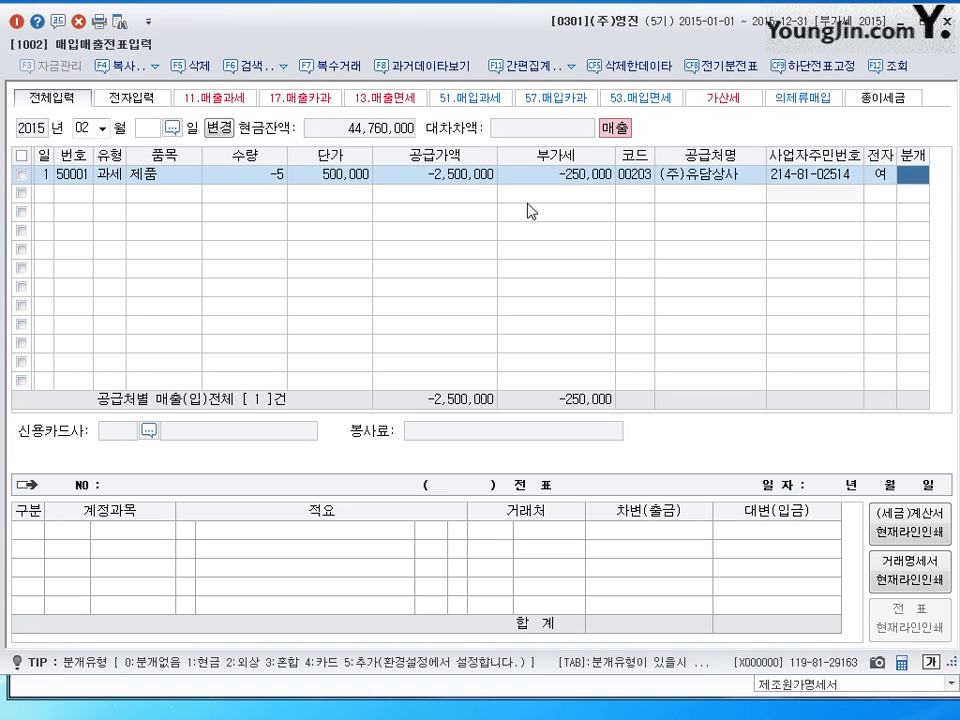
type("2")
key("Return")
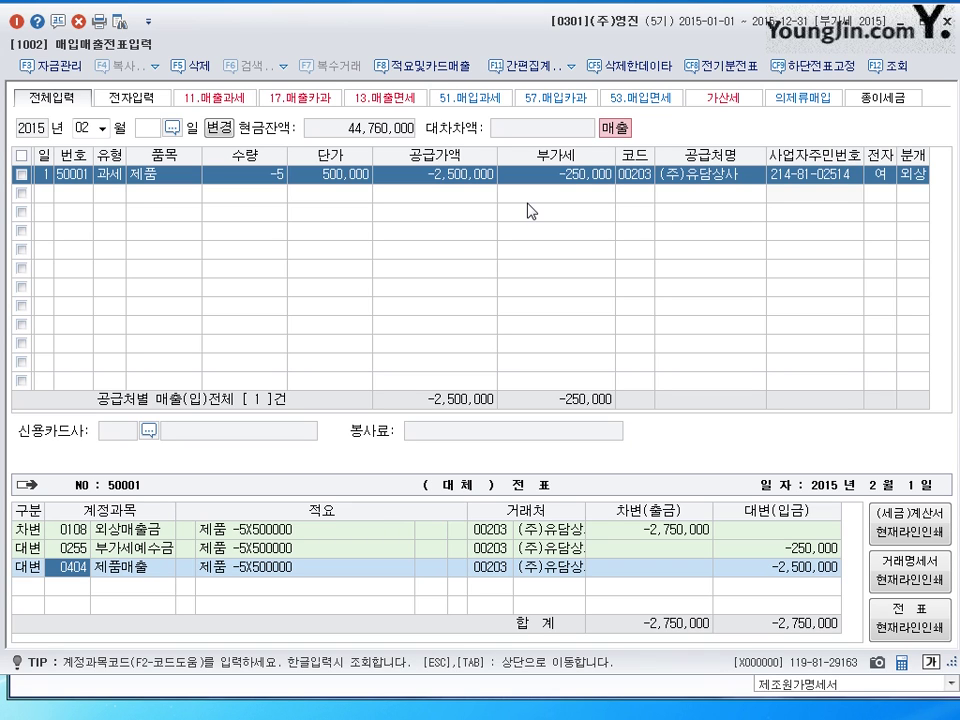
- Add a day-2 type 11 제품 line with -10,000,000 supply and -1,000,000 VAT for (주)유담상사
key("Escape")
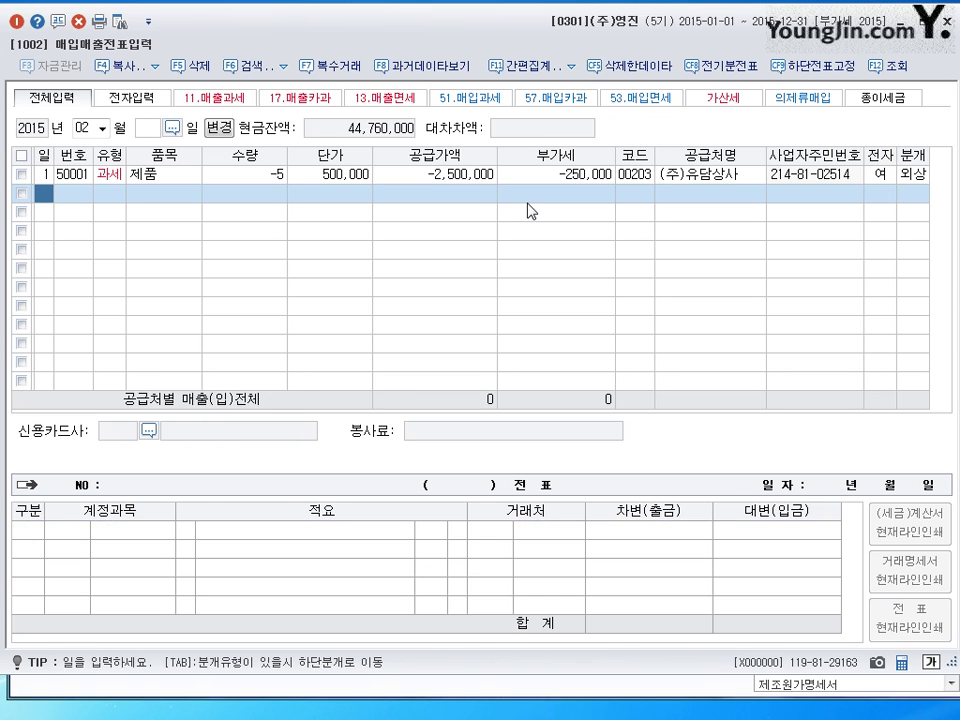
type("2")
key("Return")
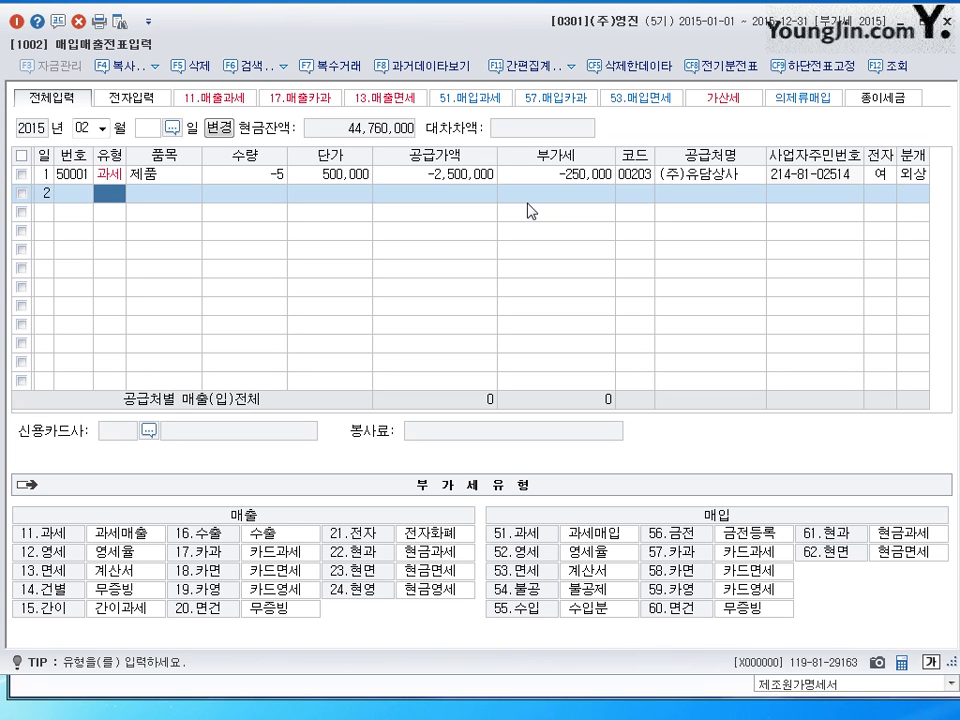
type("11")
key("Return")
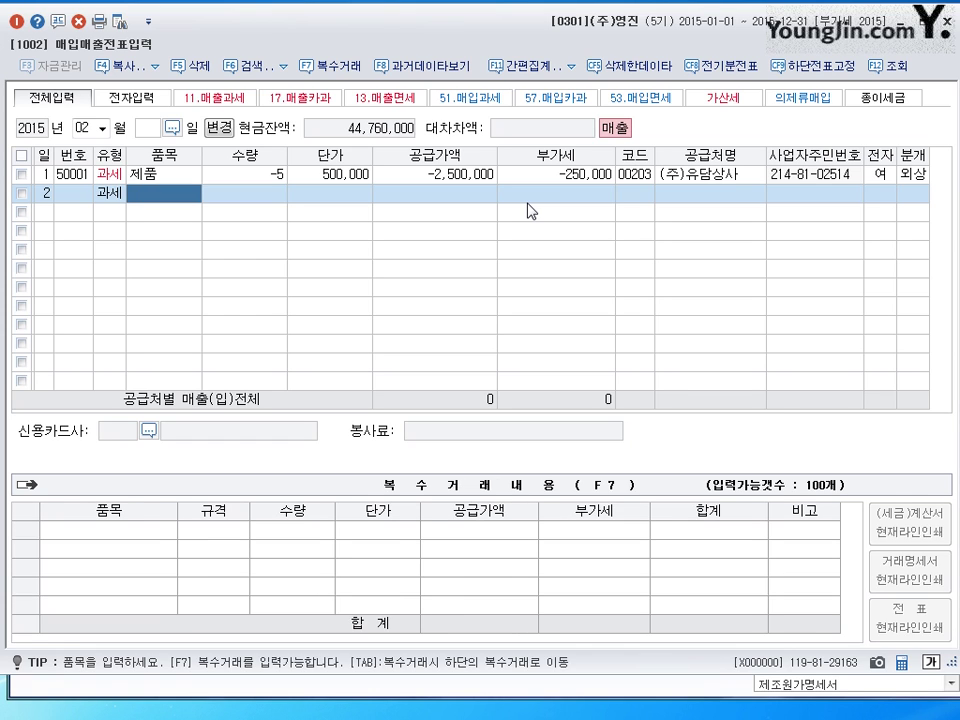
type("제품")
key("Return")
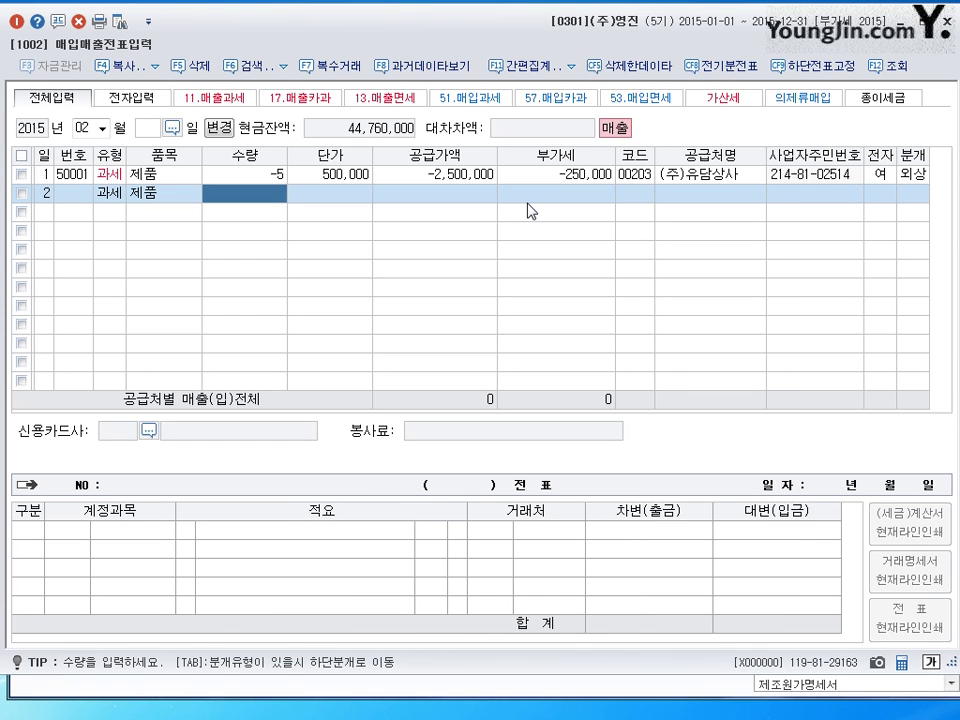
key("Return")
key("Return")
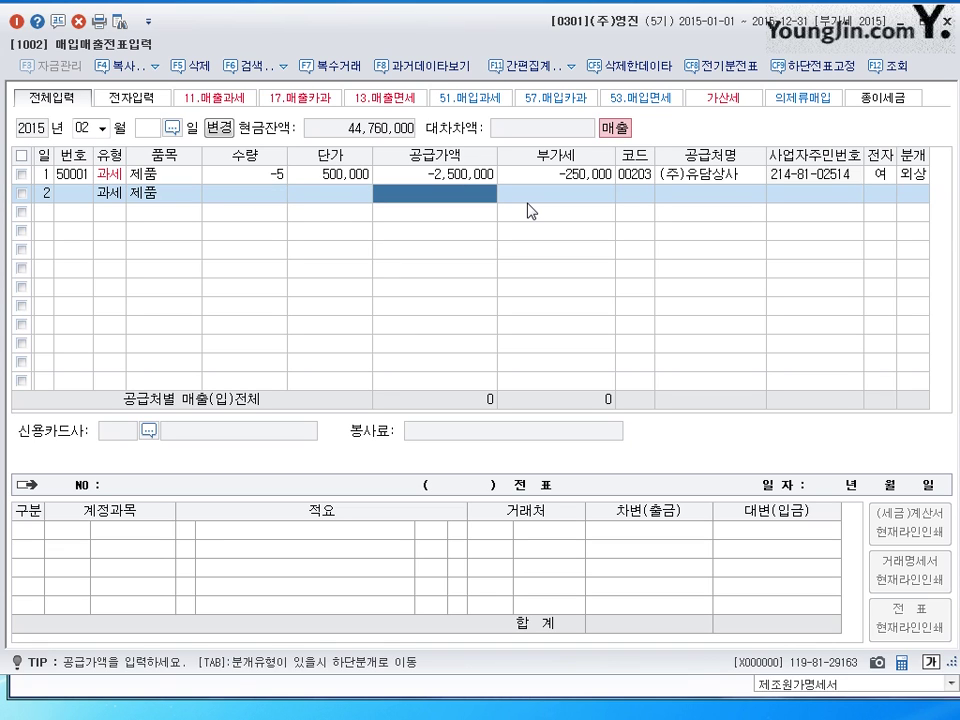
type("-10000000")
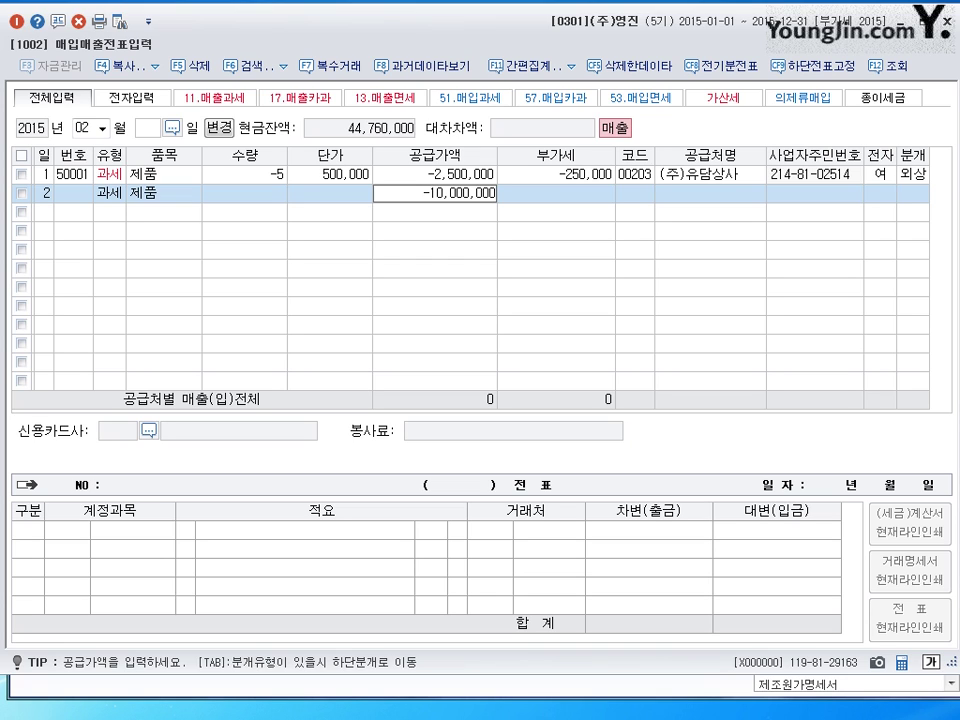
key("Return")
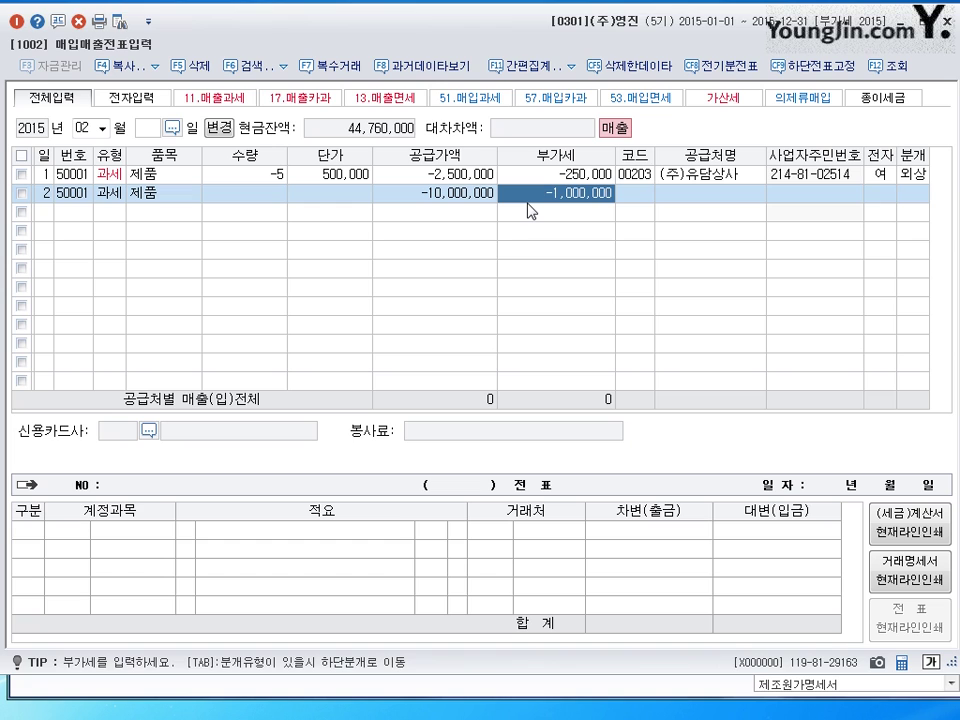
key("Return")
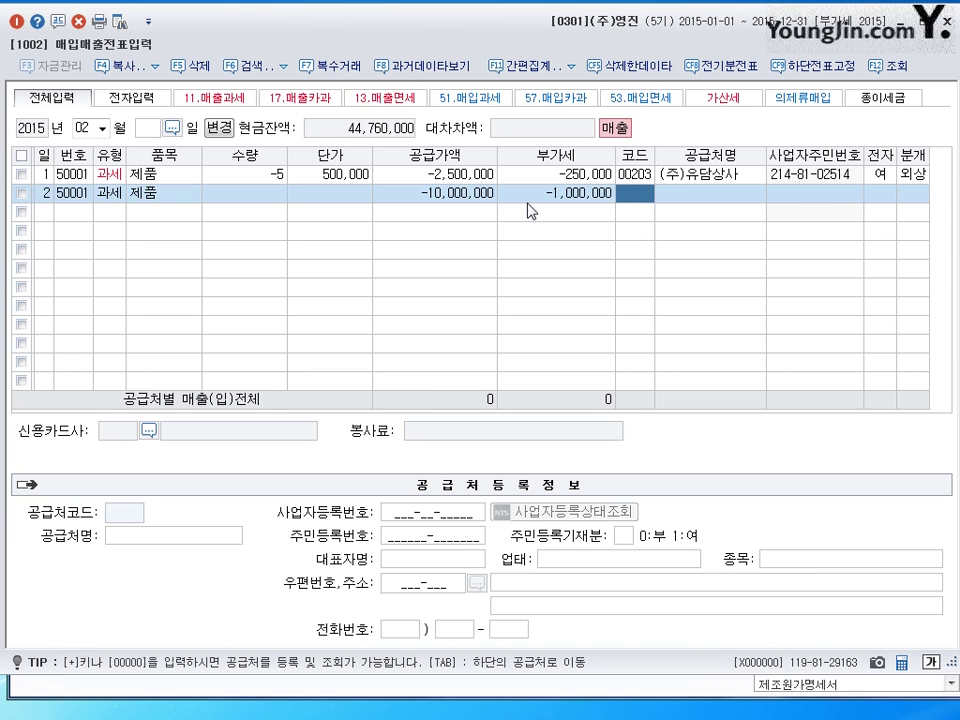
key("Up")
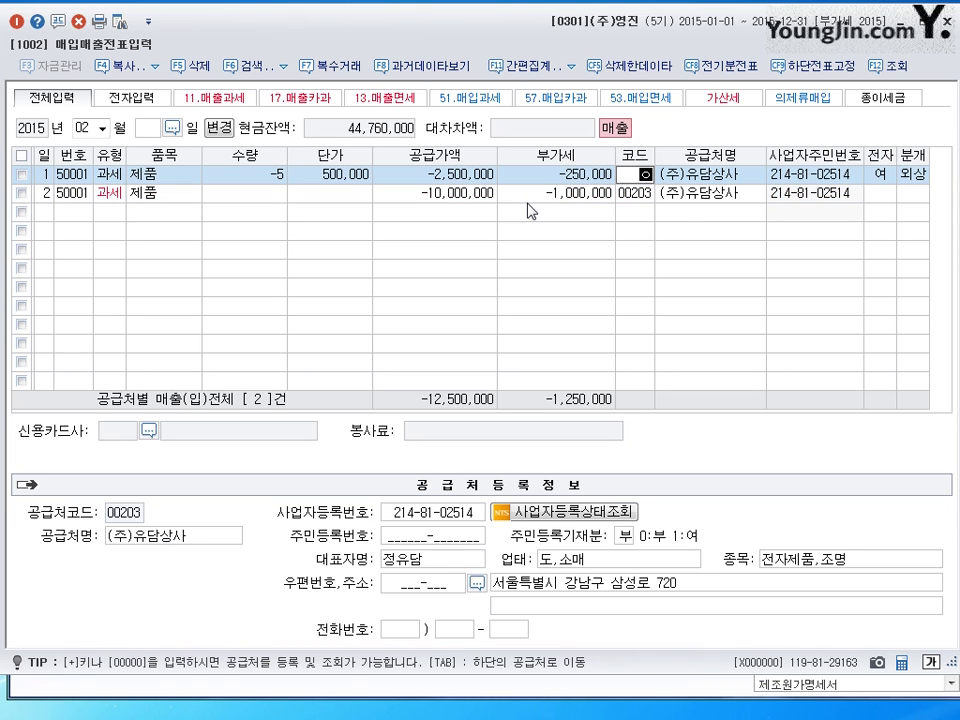
- Confirm (주)유담상사 as the customer for the day-2 return entry
key("Hangul")
type("ㅣ")
key("Return")
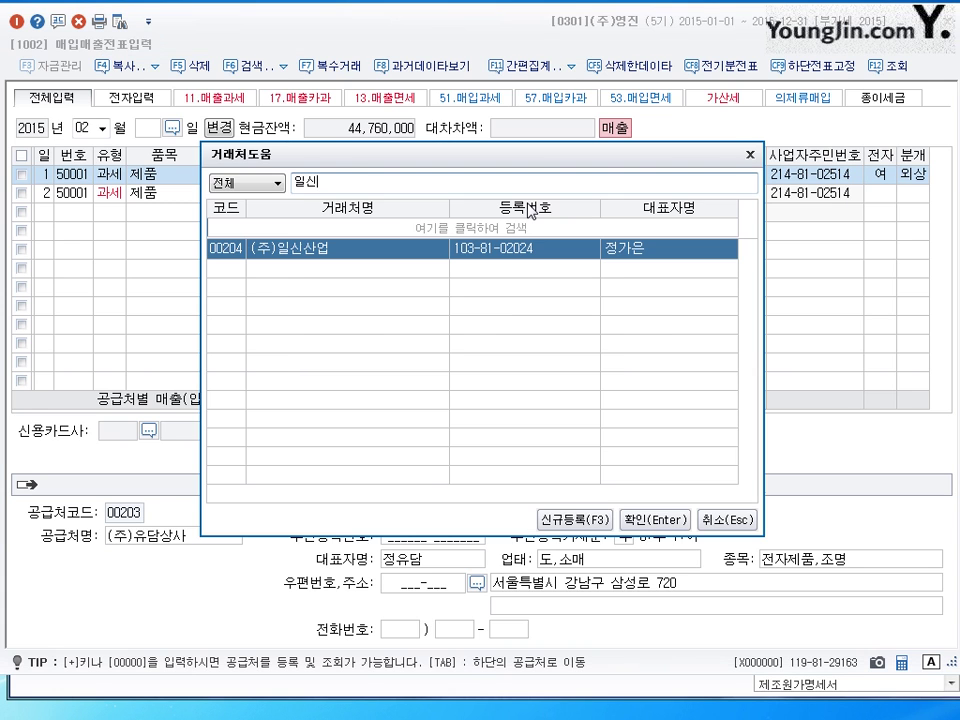
key("Escape")
key("Return")
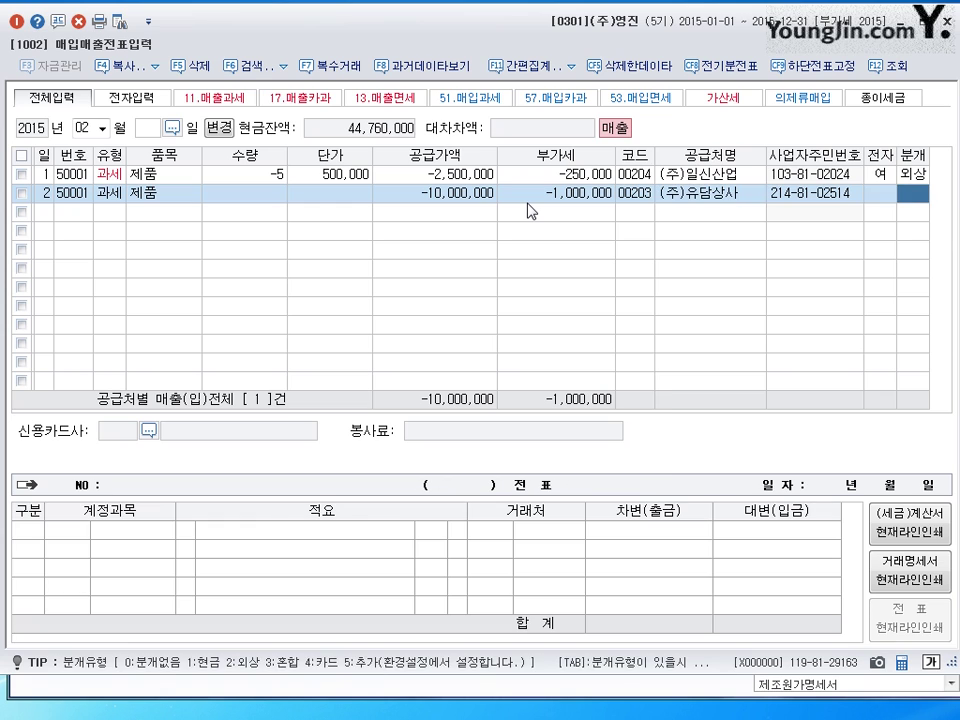
- Mark the return electronic, journalize it as 2 외상 totaling -11,000,000, and open a new row
key("Left")
type("1")
key("Return")
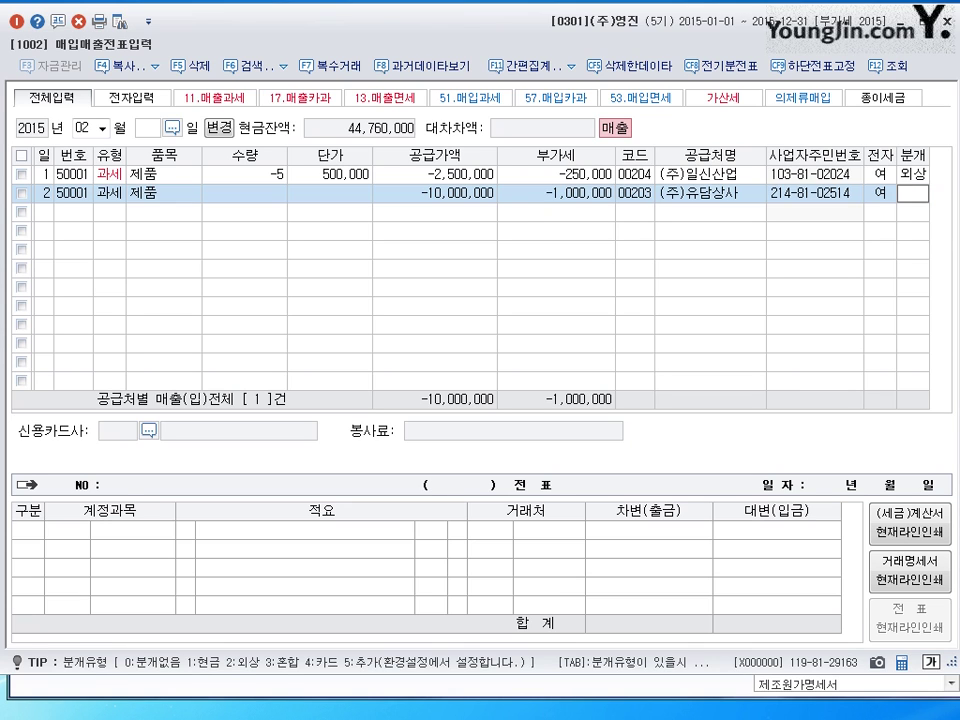
type("2")
key("Return")
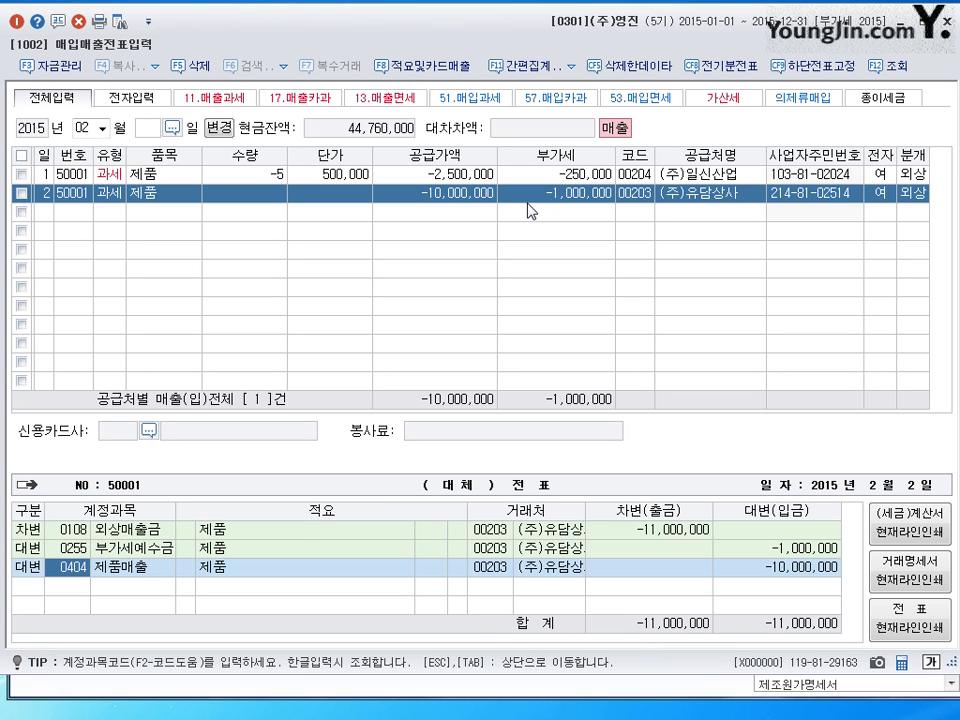
key("Return")
key("Return")
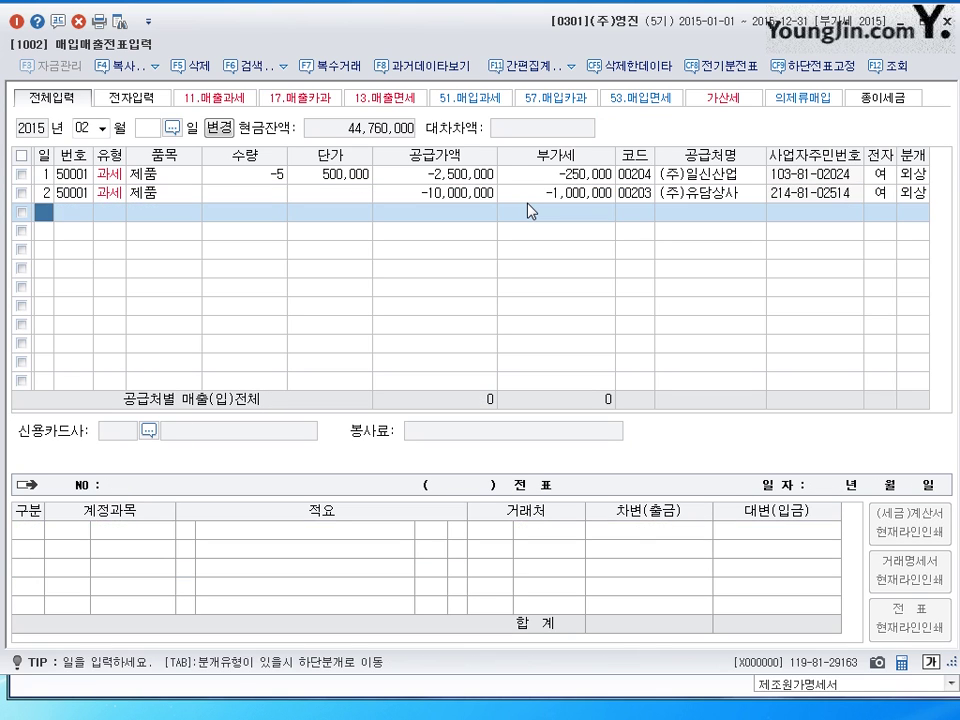
- Date the third sales entry on the 3rd so the 부가세유형 code list appears
type("3")
key("Return")
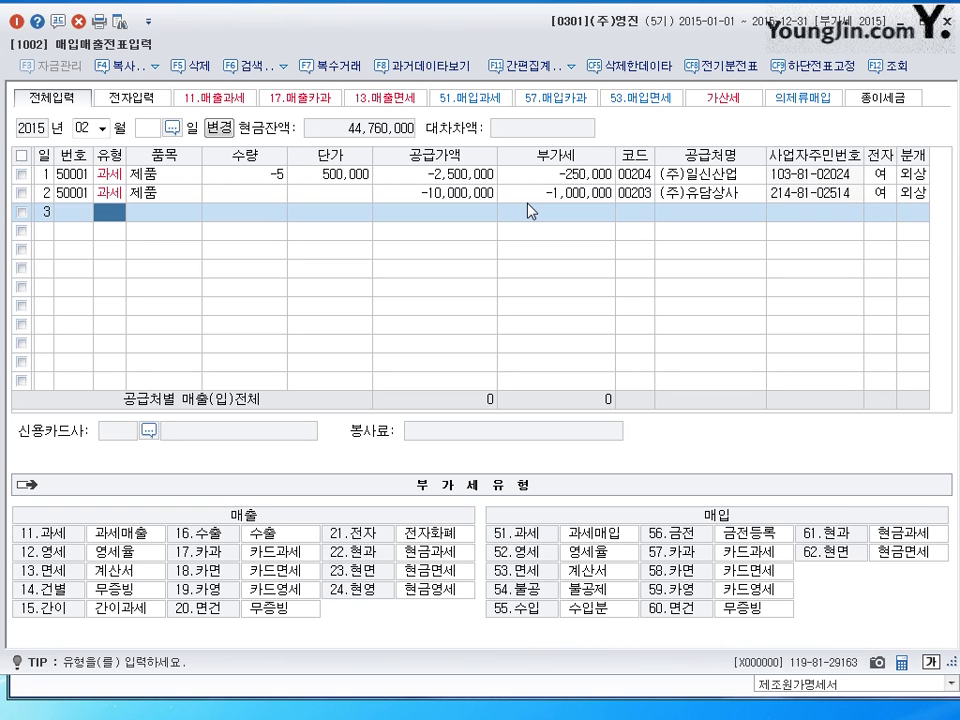
- Set the new entry to type 11 (과세) with item 기계장치
type("11")
key("Return")
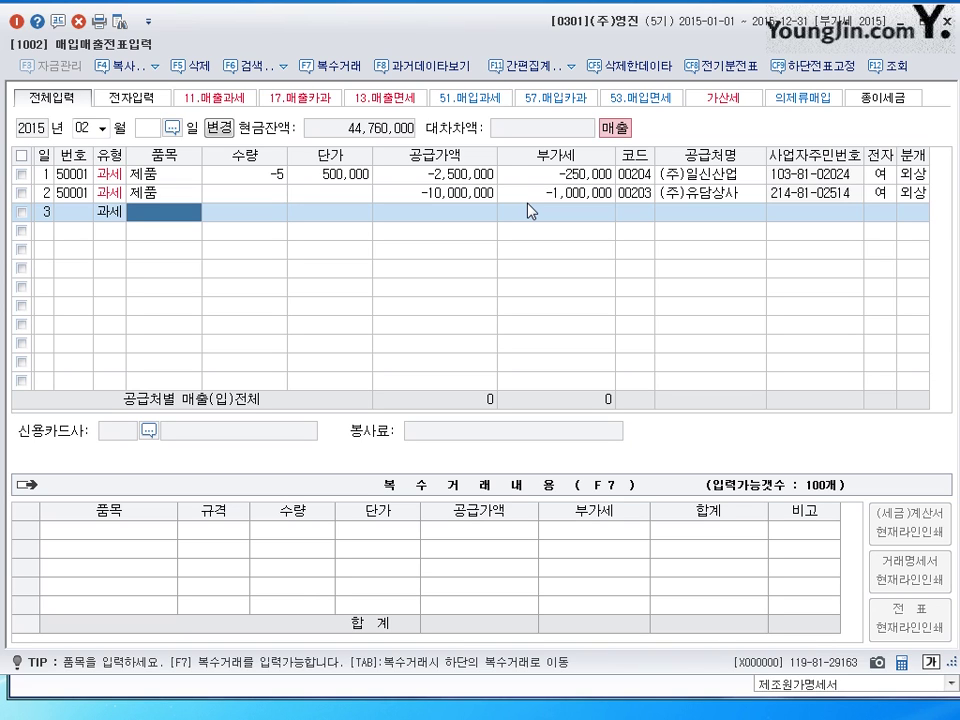
type("기")
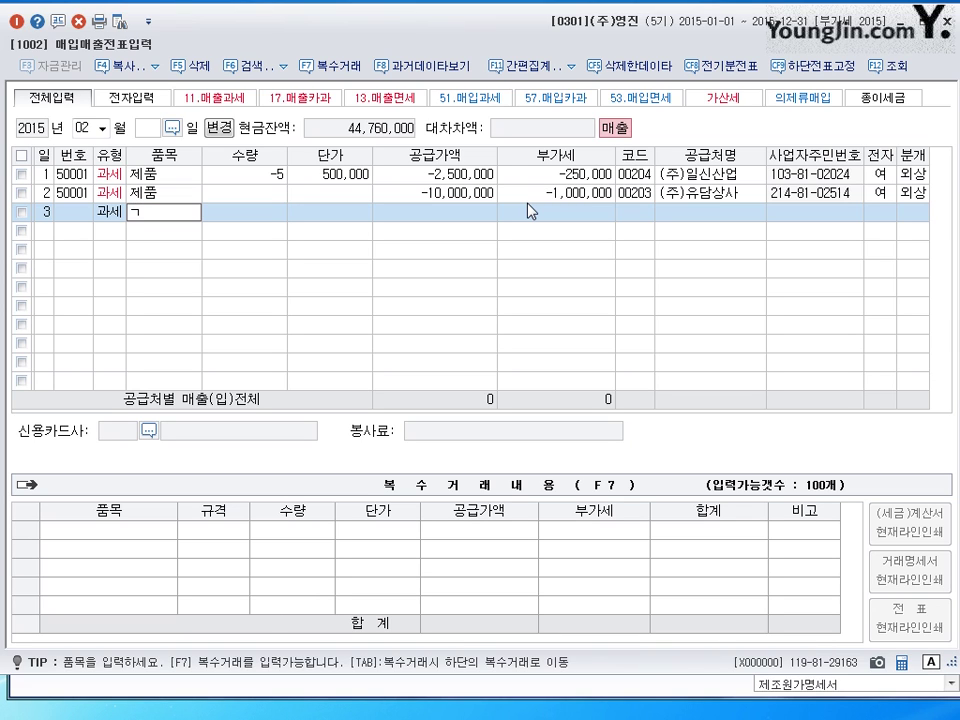
type("계")
key("BackSpace")
key("BackSpace")
type("기계자ㅓㅇㅊ")
key("BackSpace")
key("BackSpace")
key("BackSpace")
key("BackSpace")
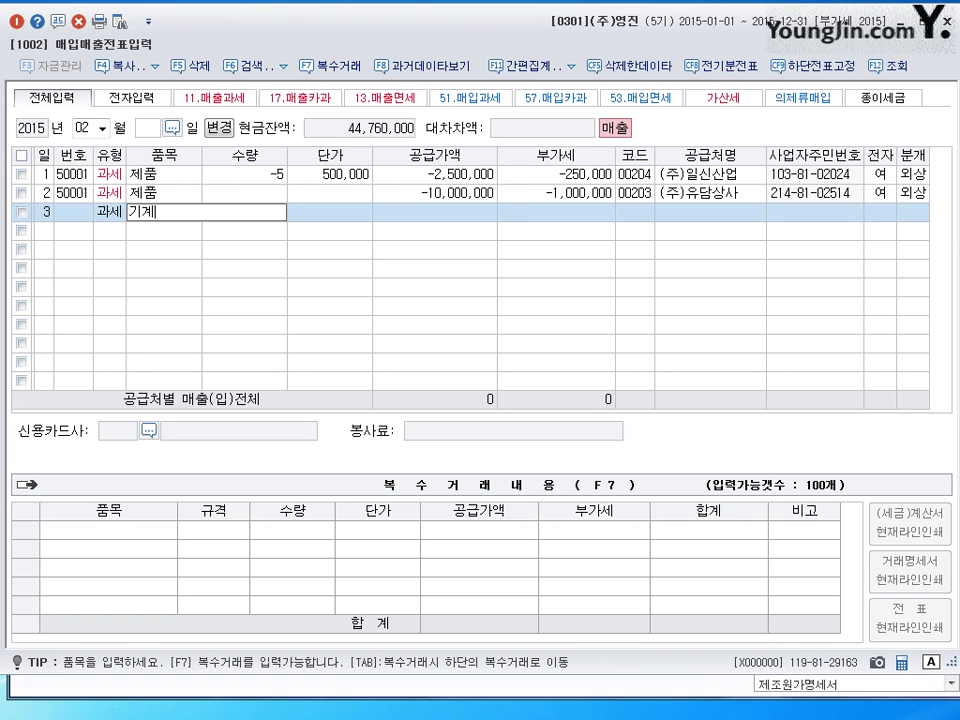
type("장ㅊㅣ")
key("Return")
key("Return")
key("Return")
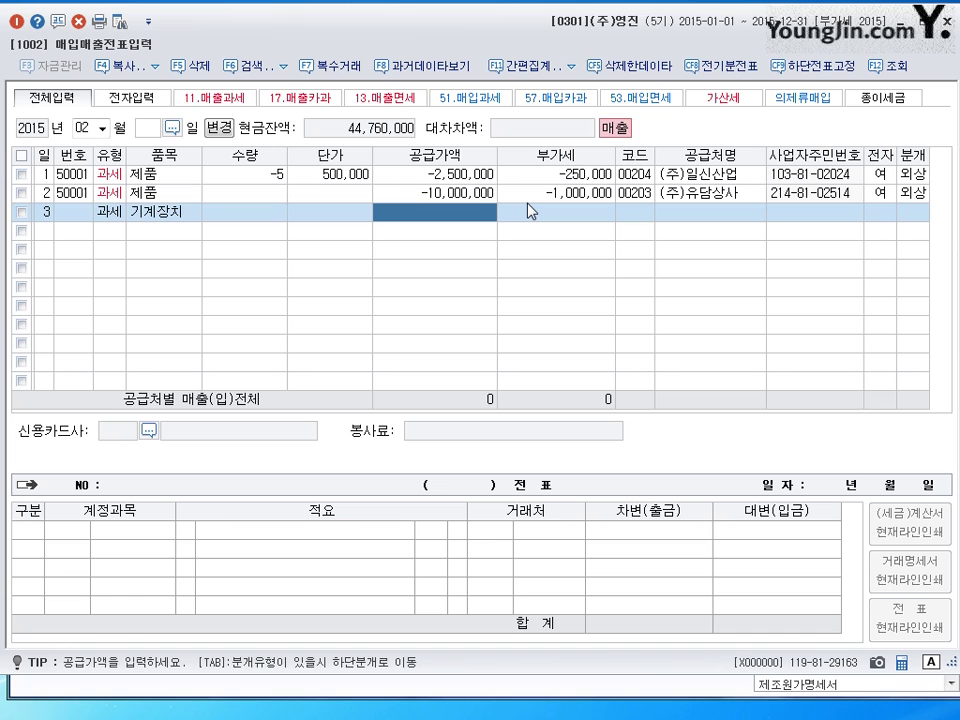
- Enter 20,000,000 supply for customer (주)신구 and mark it electronic (1)
type("20000000")
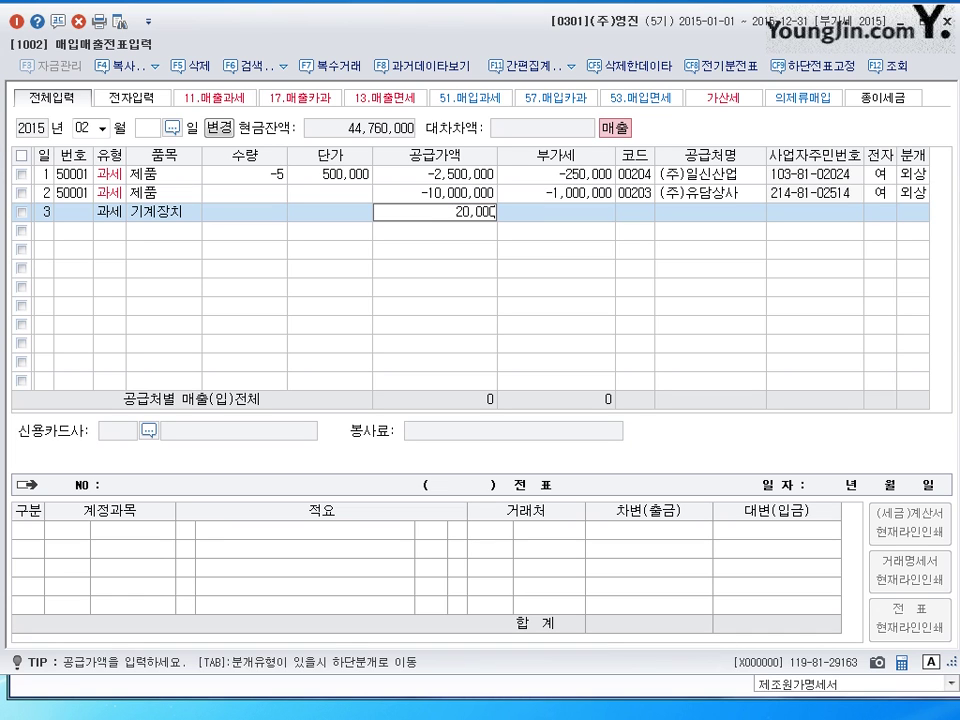
key("Return")
key("Return")
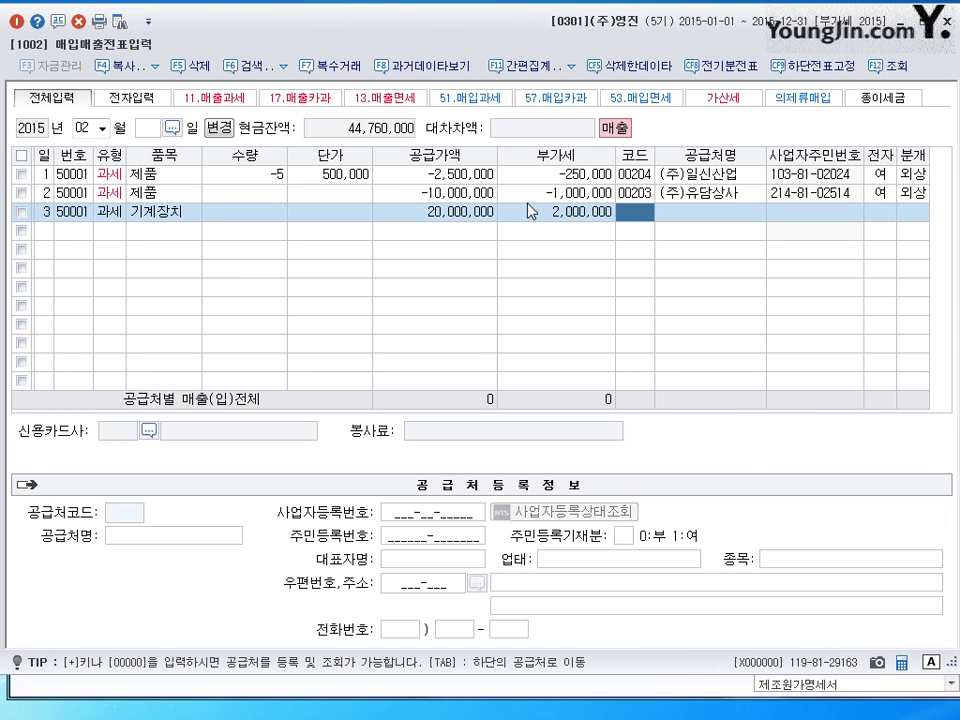
type("신ㄱㅜ")
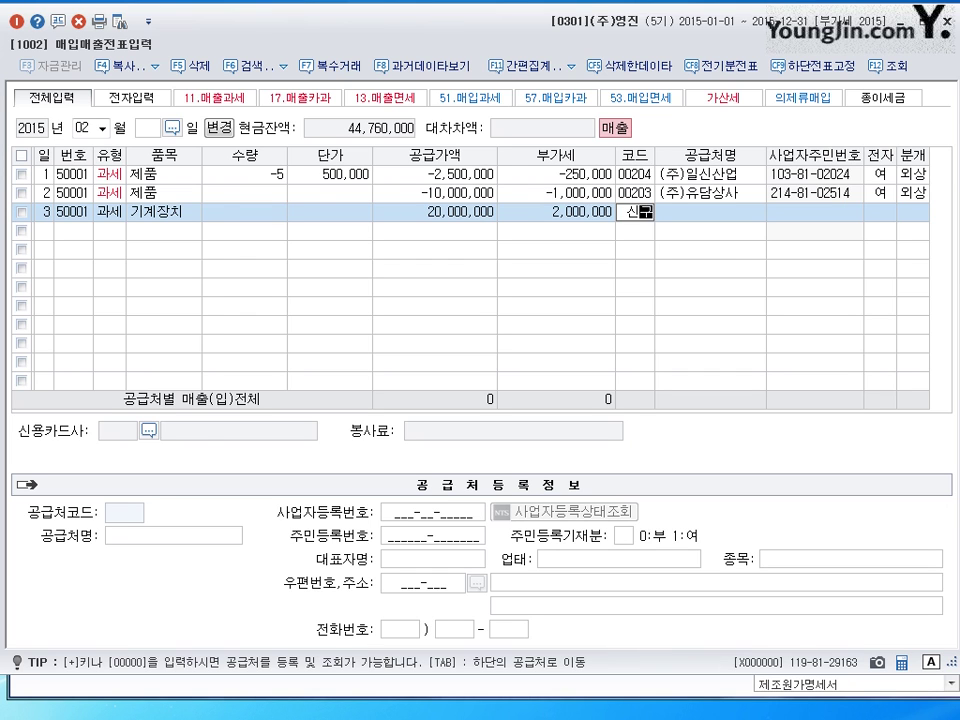
key("Return")
key("Return")
key("Return")
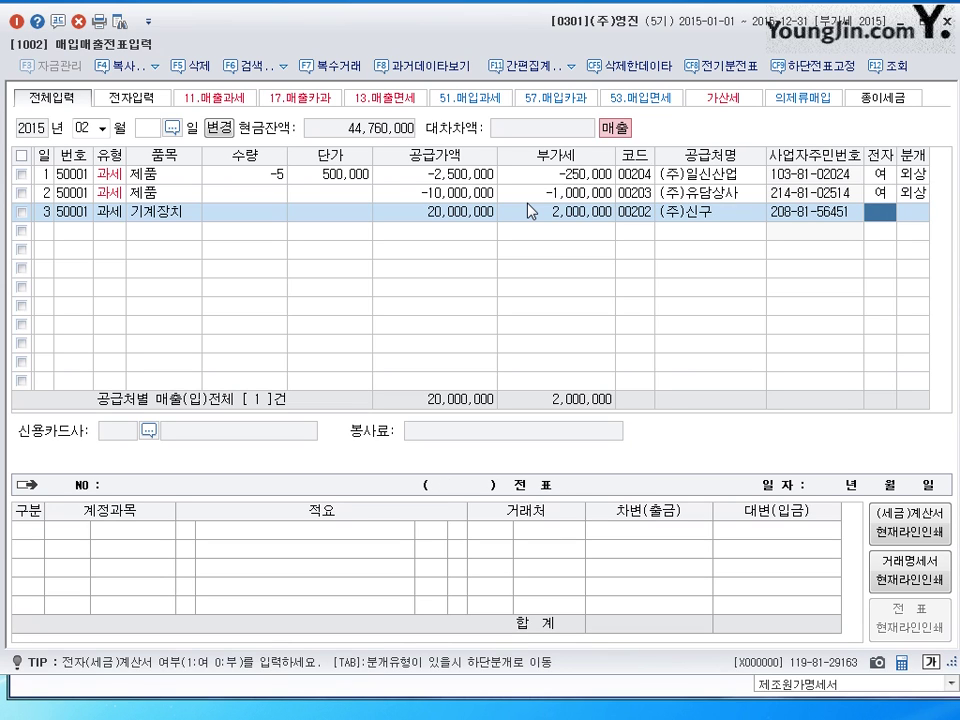
type("1")
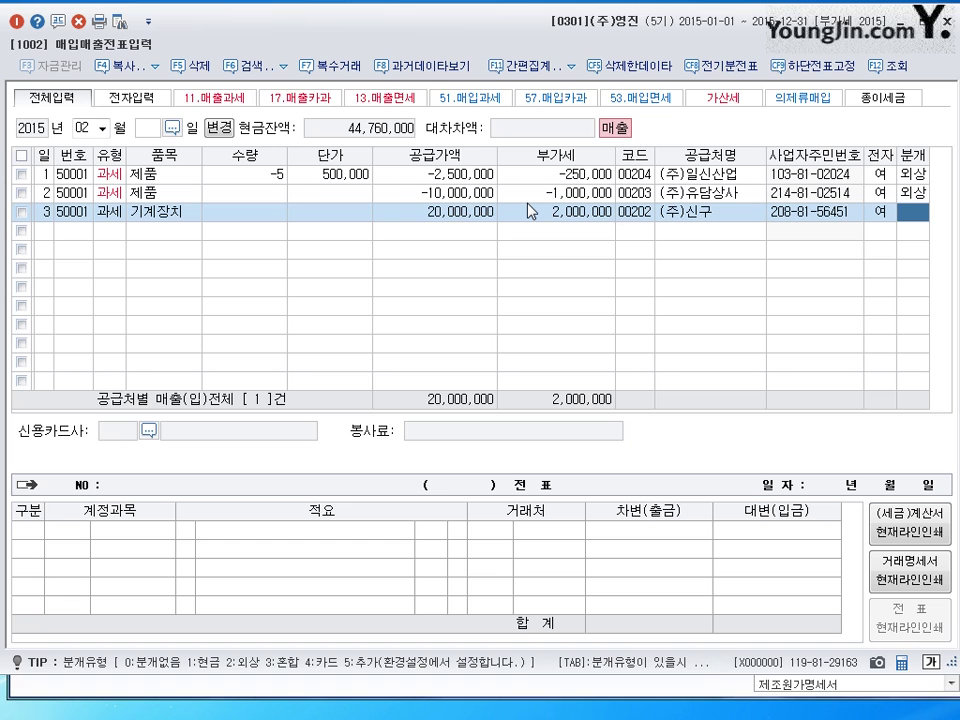
- Choose 혼합 journal type and change the credit line to 기계장치 for 25,000,000
type("3")
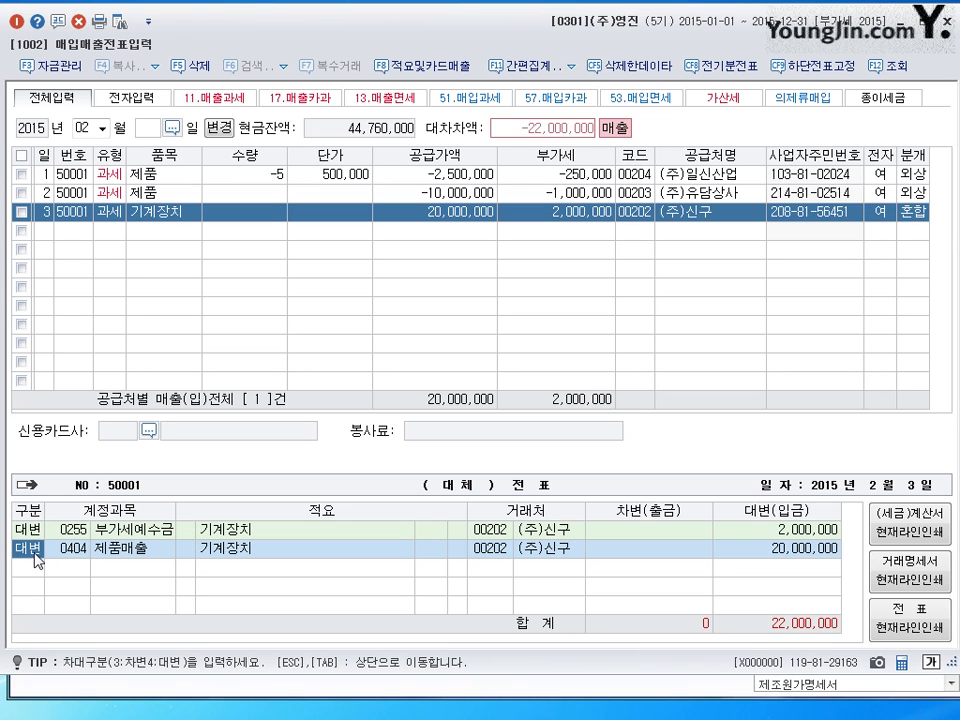
key("Right")
key("Right")
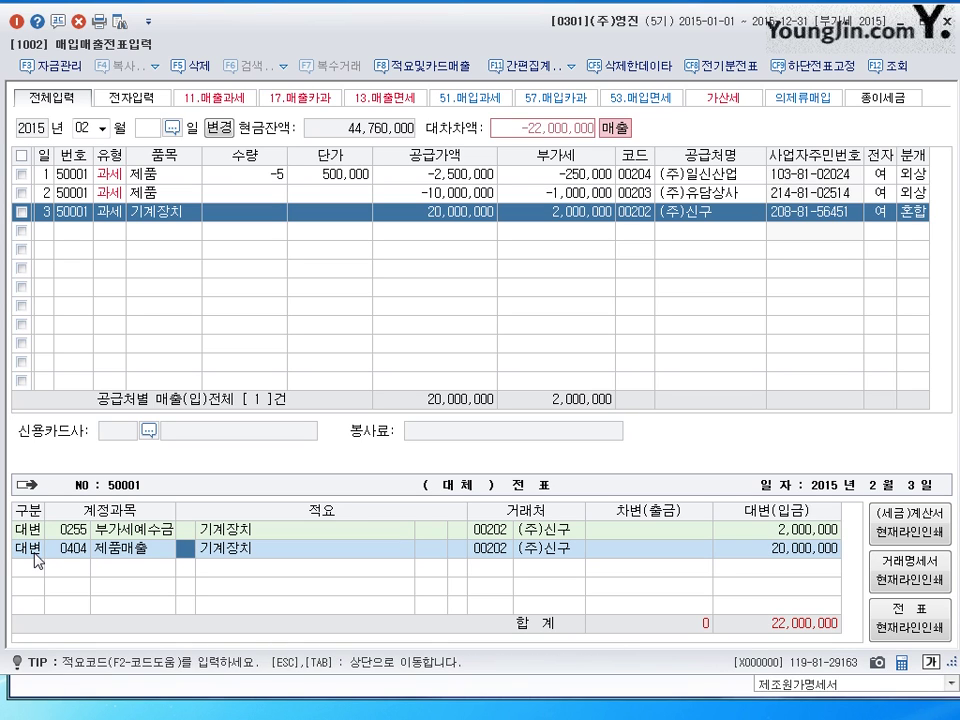
key("Left")
key("Left")
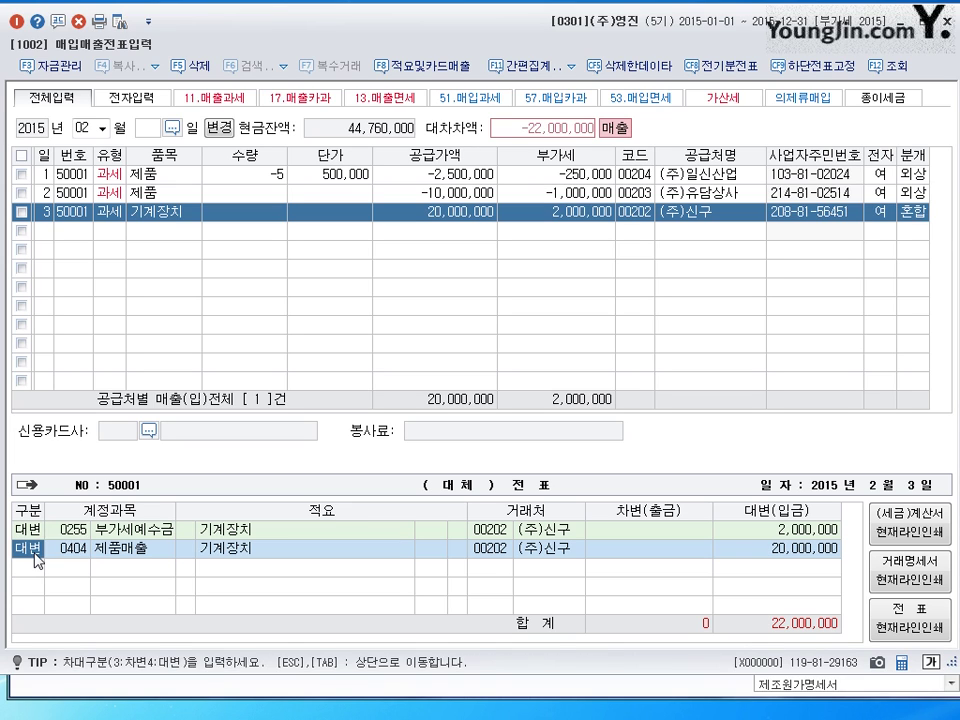
key("Right")
key("Right")
key("Left")
type("3")
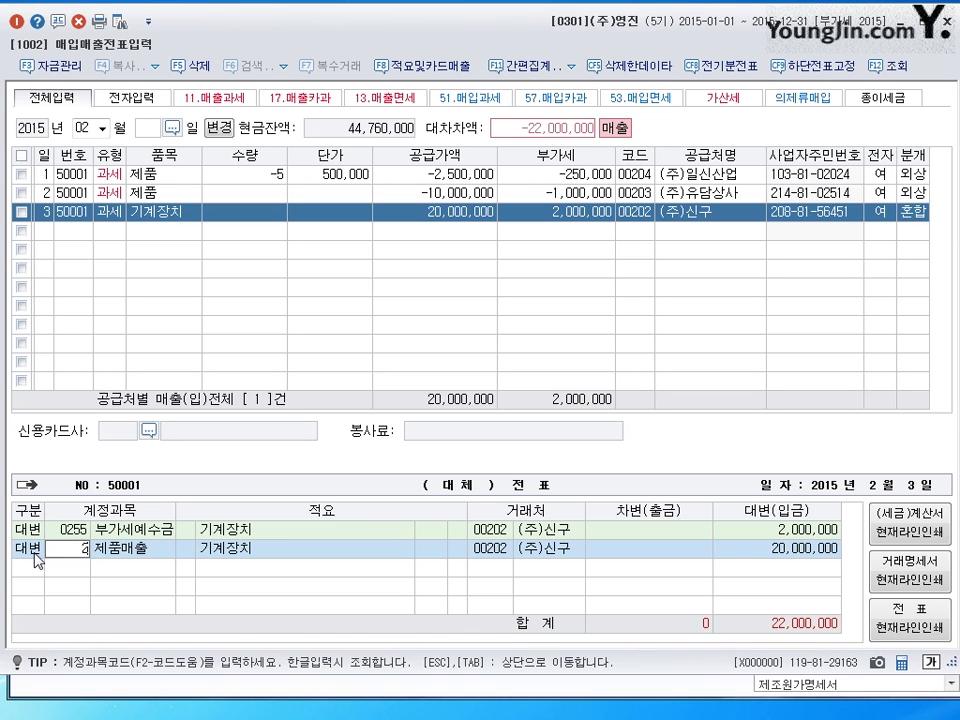
key("Return")
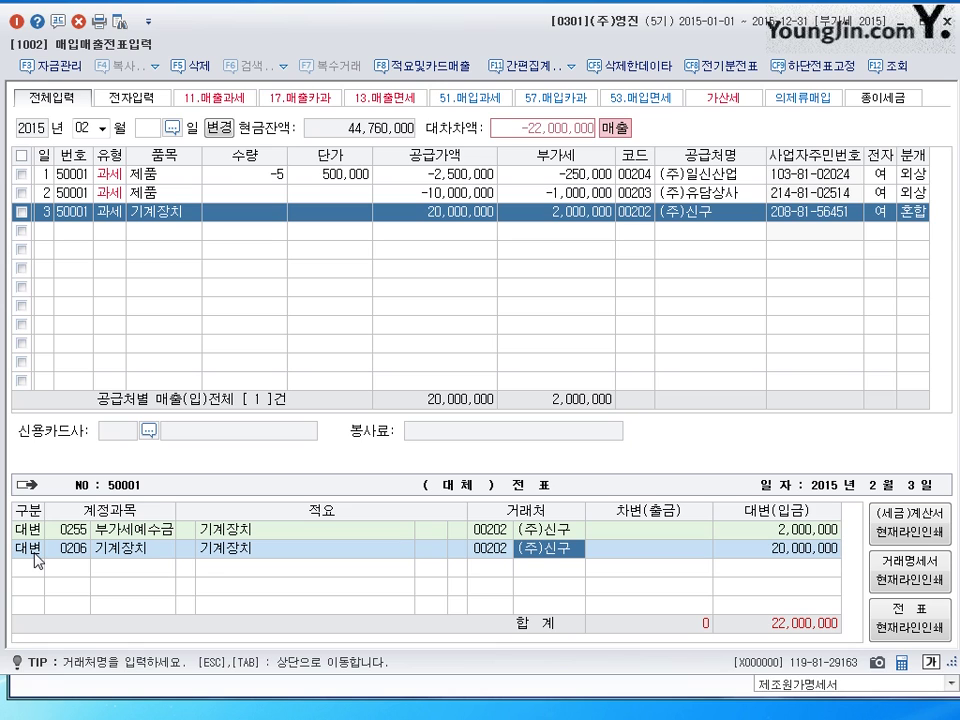
left_click(772, 549)
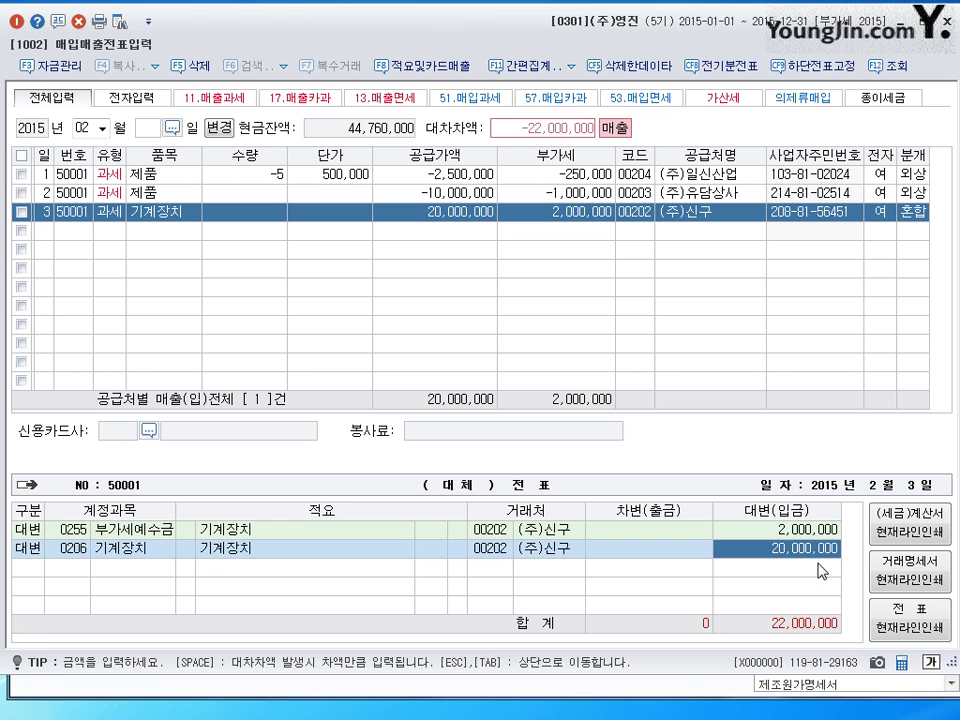
type("25000000")
key("Return")
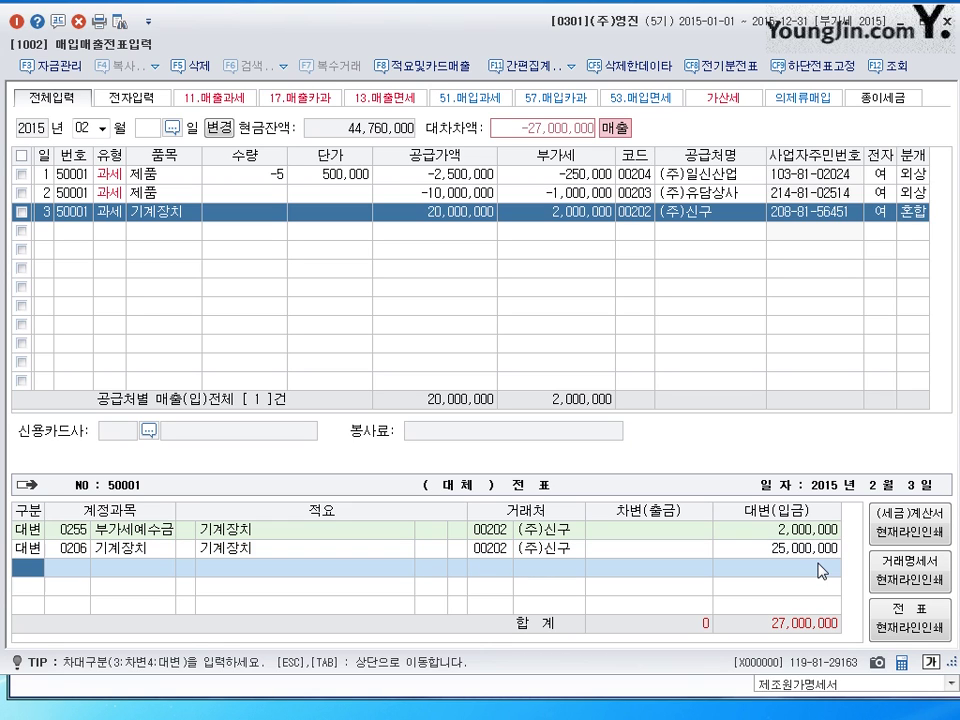
- Start a 차변 line and look up accounts matching 감가
left_click(810, 556)
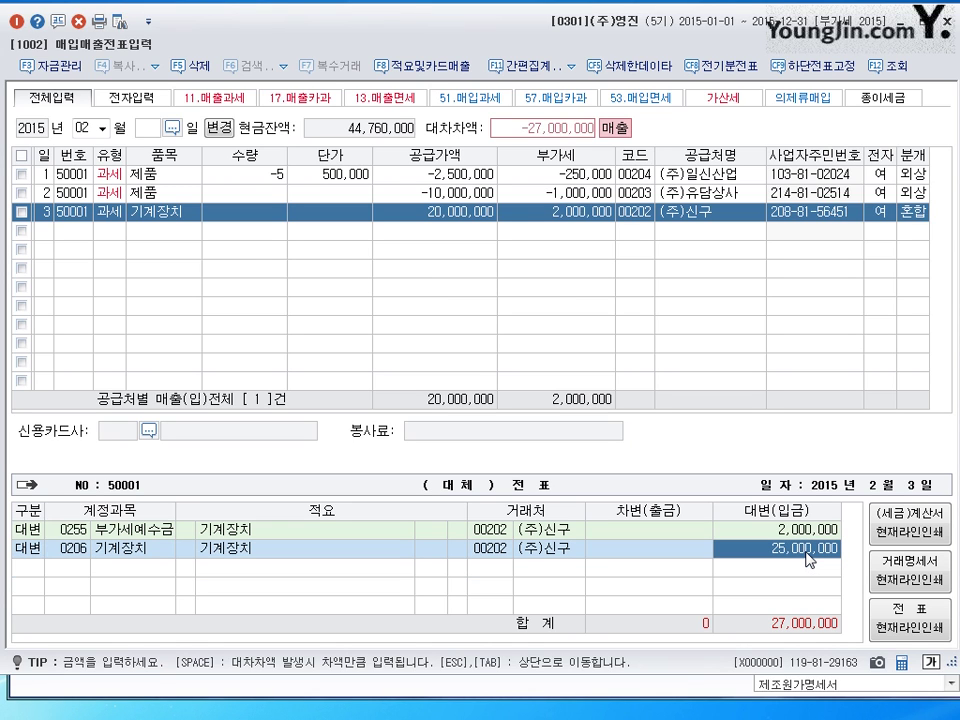
left_click(26, 566)
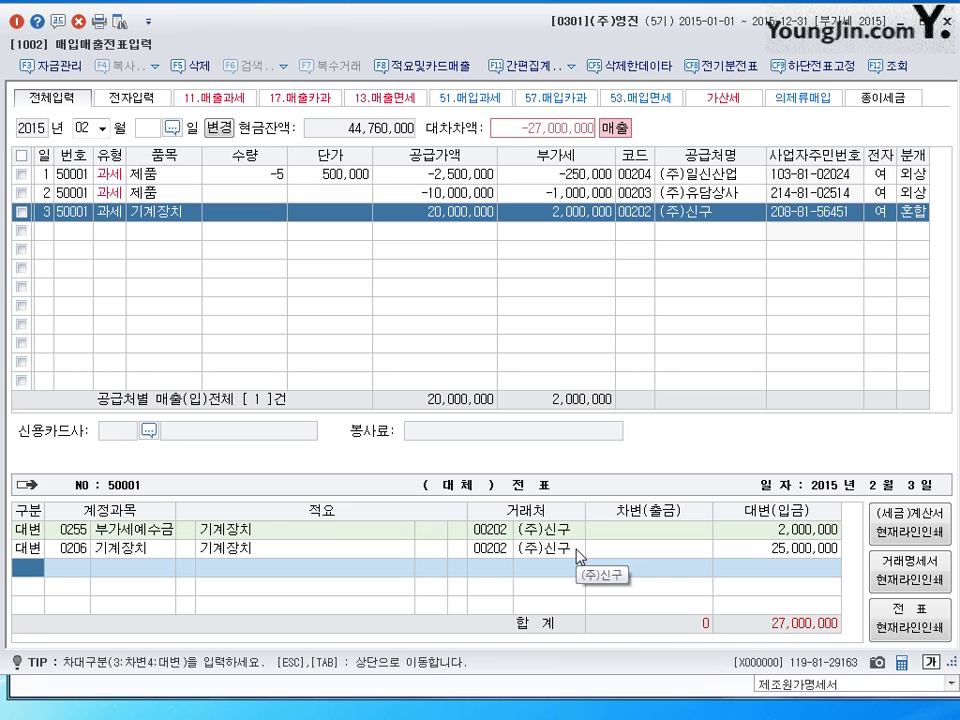
left_click(765, 549)
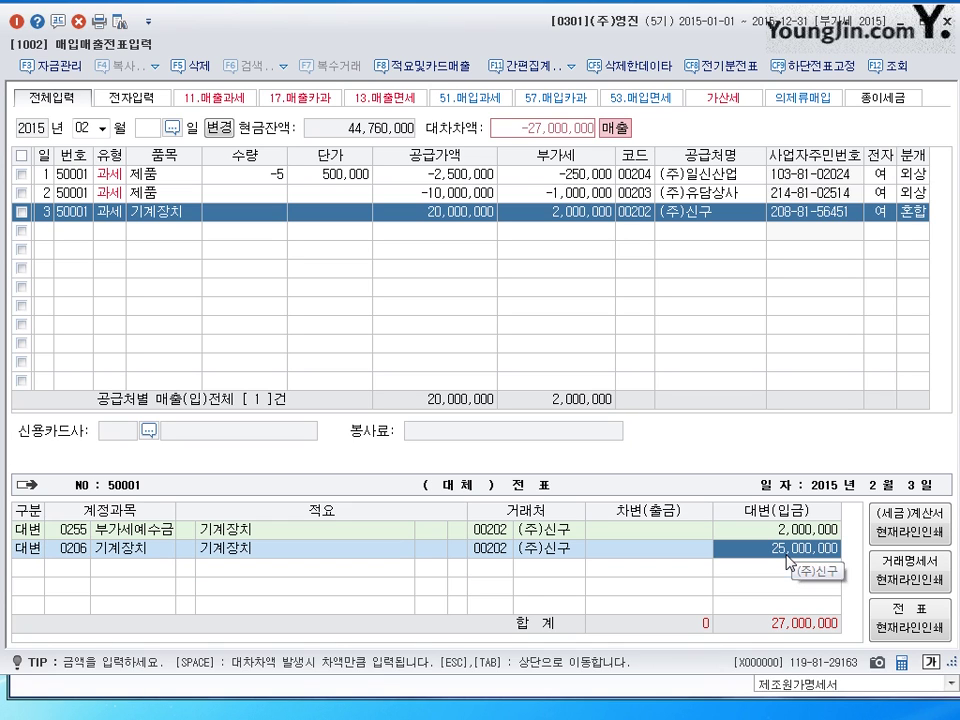
left_click(33, 568)
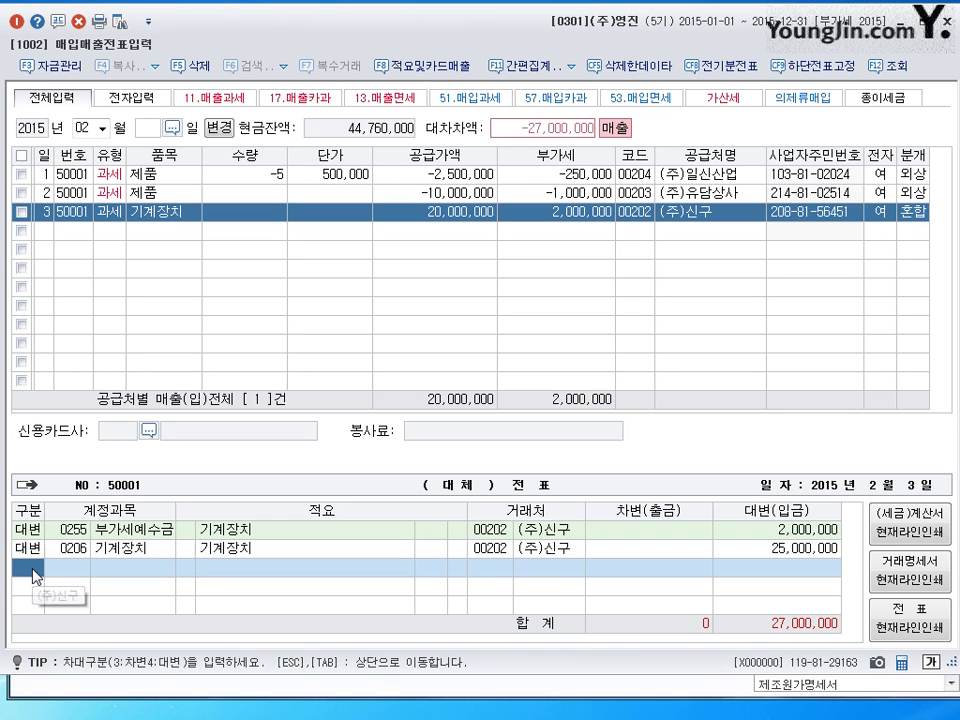
type("3")
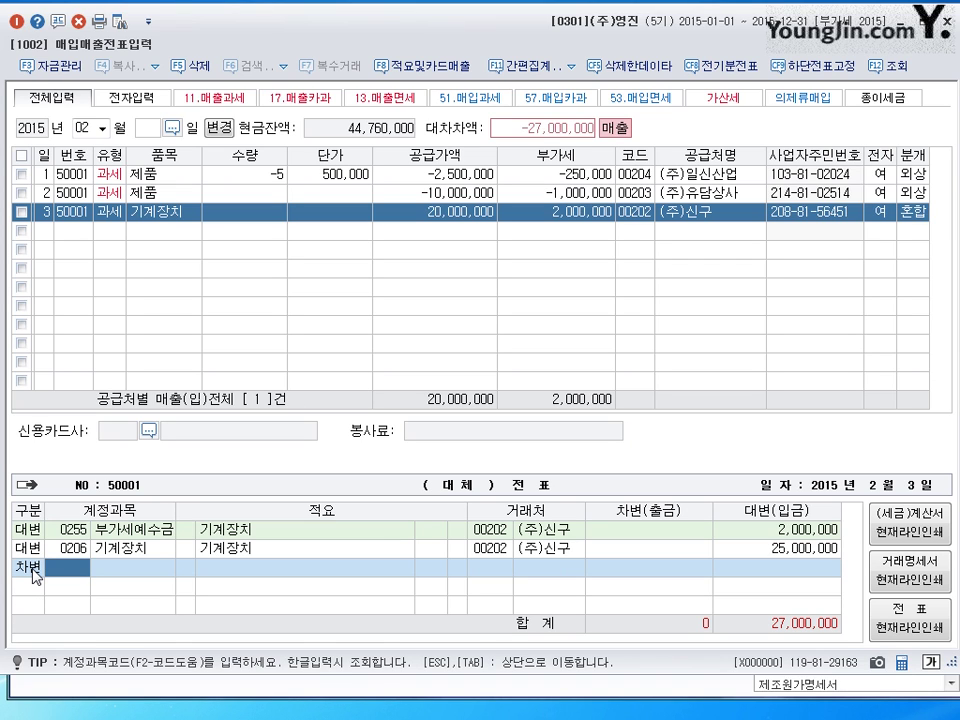
type("감ㄱ")
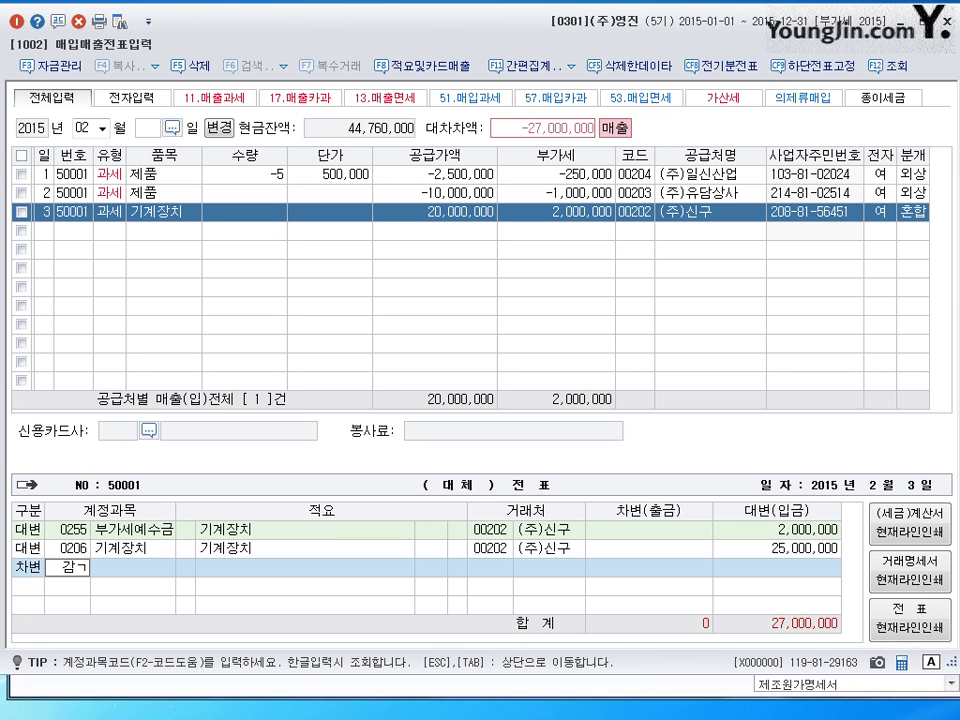
type("ㅏ")
- Debit 기계장치's 감가상각누계액 for 3,000,000
key("Return")
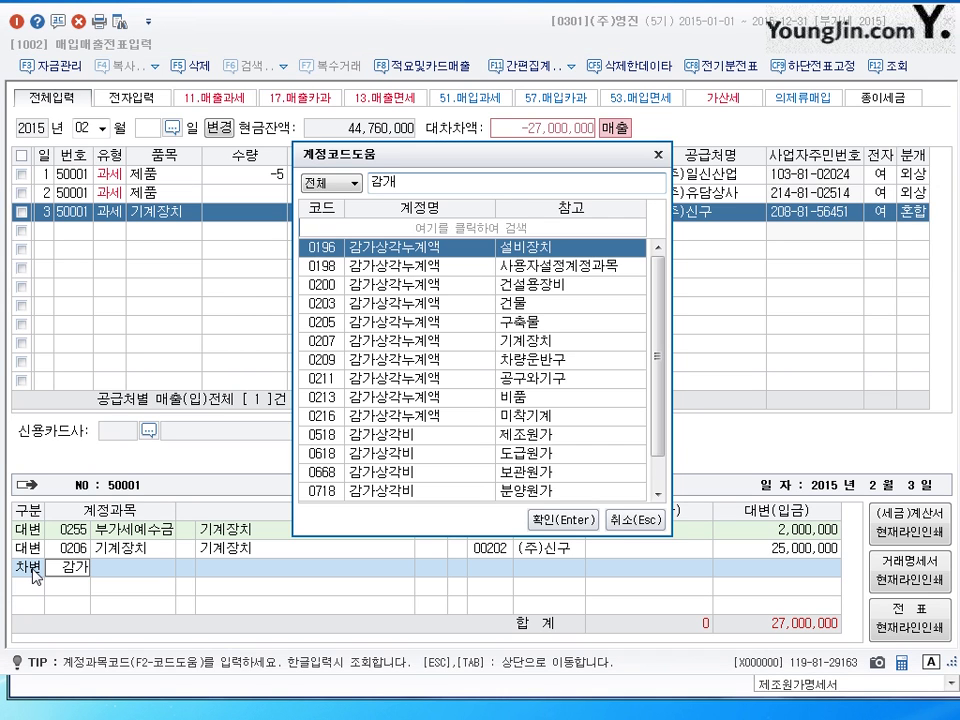
key("Down")
key("Down")
key("Down")
key("Down")
key("Down")
key("Up")
key("Down")
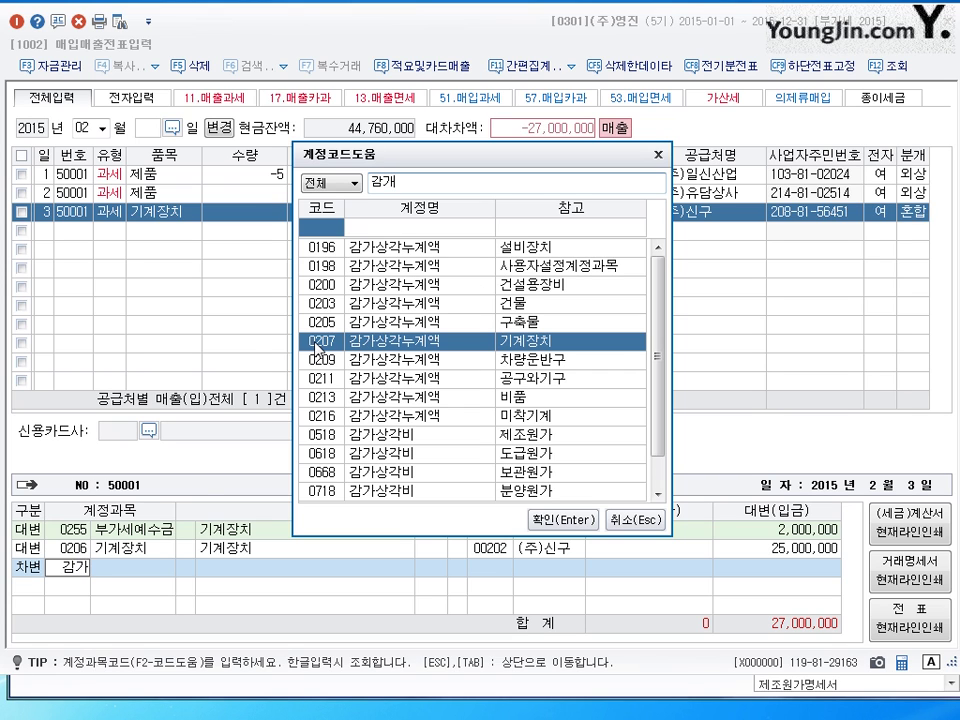
left_click(552, 516)
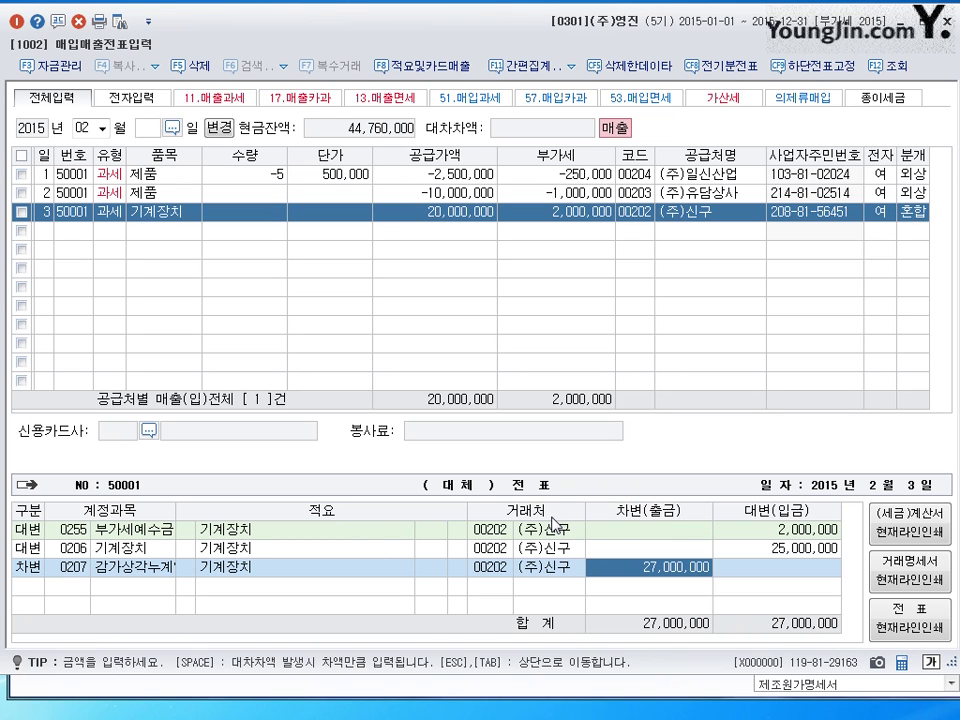
type("3000000")
key("Return")
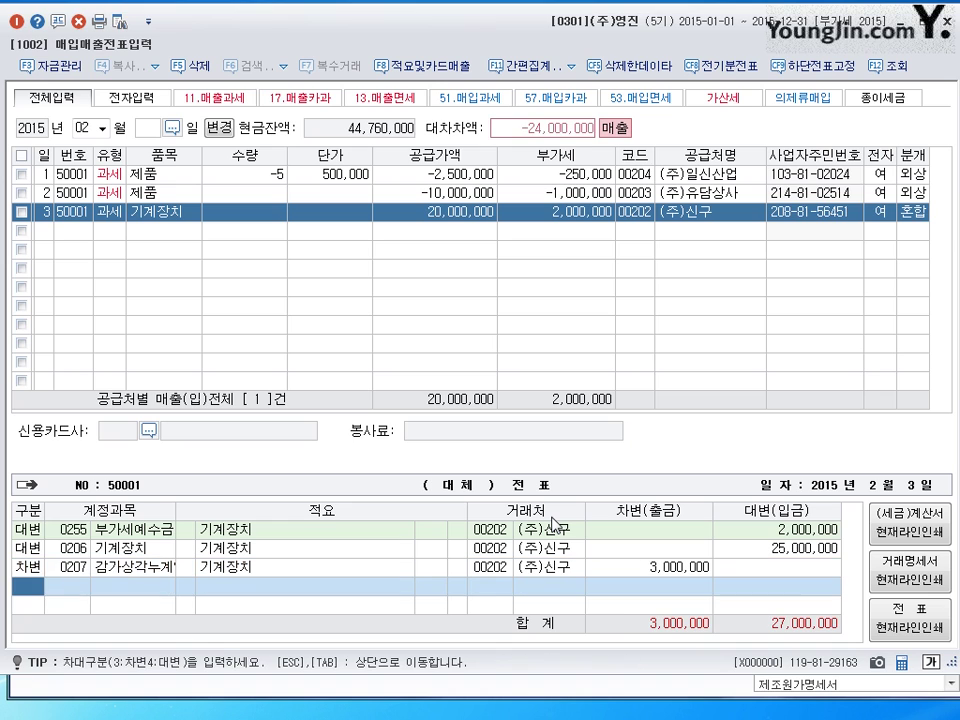
- Review the 25,000,000 credit, 3,000,000 debit and 20,000,000/2,000,000 row amounts, then open another debit line
left_click(779, 548)
left_click(655, 567)
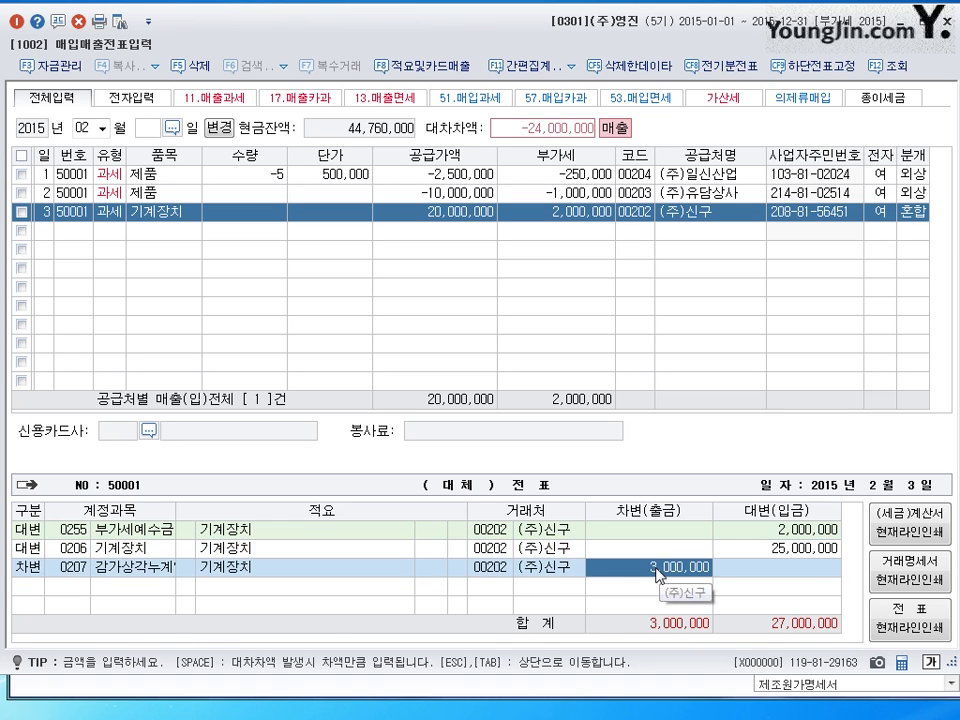
left_click(776, 549)
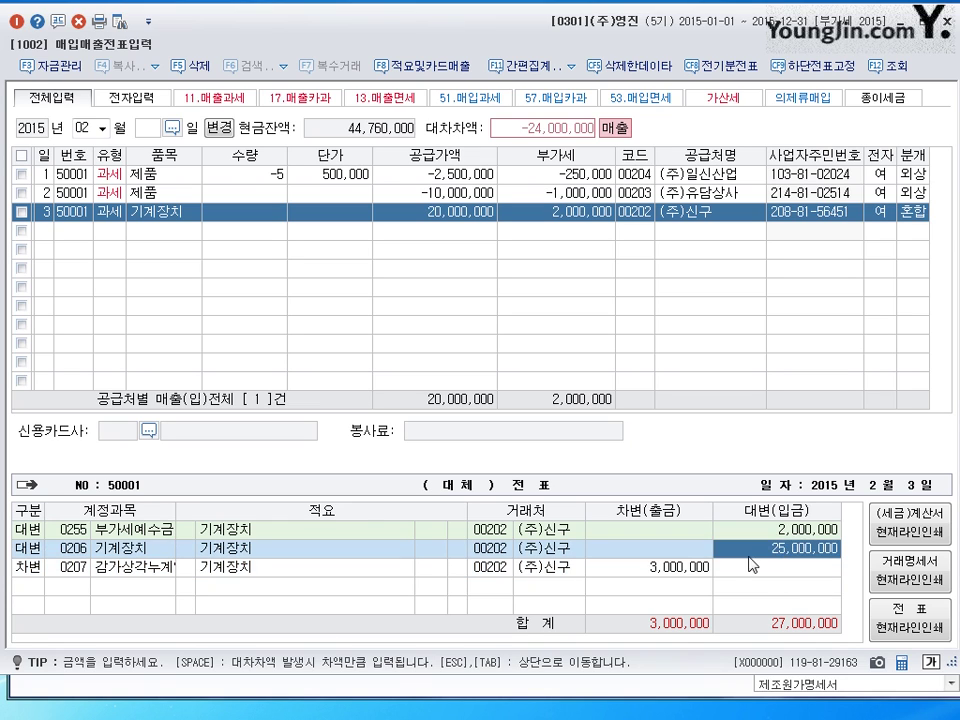
left_click(686, 569)
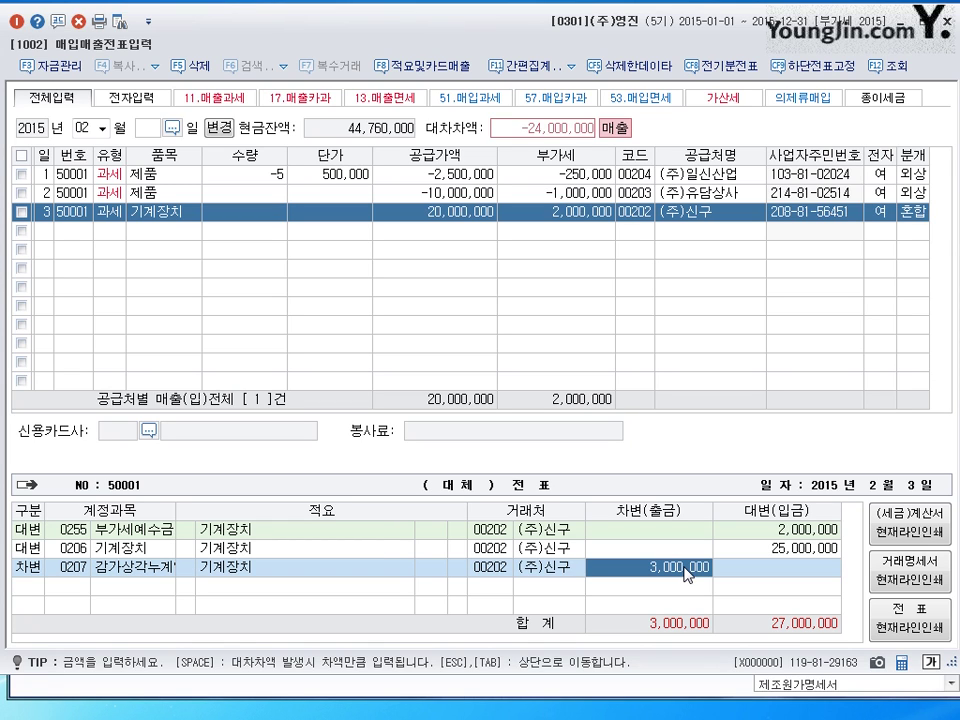
left_click(465, 213)
left_click(567, 212)
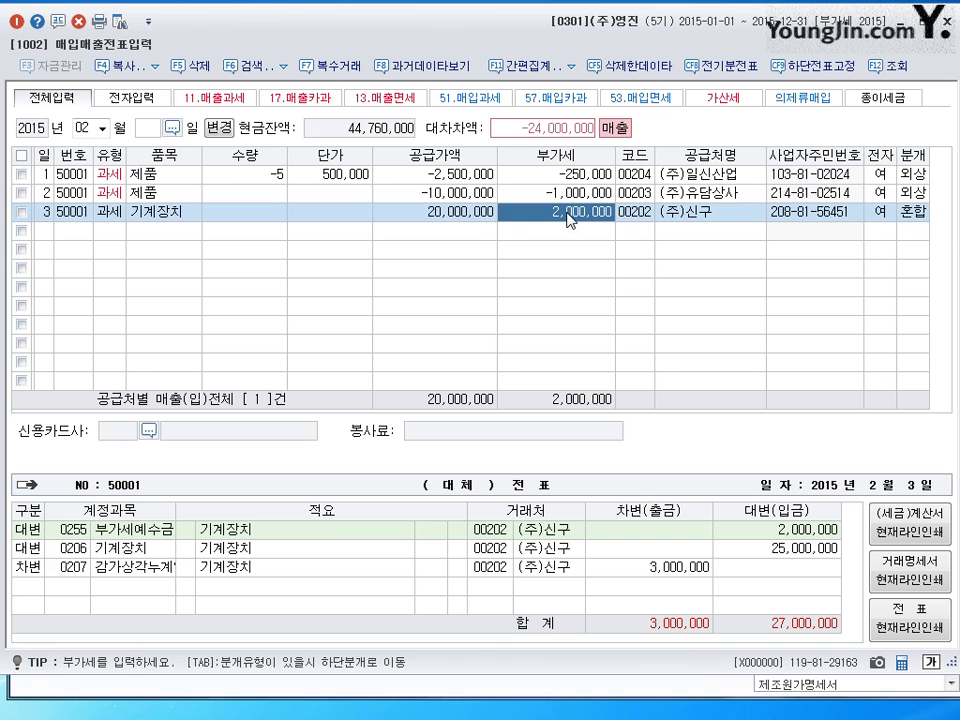
left_click(436, 214)
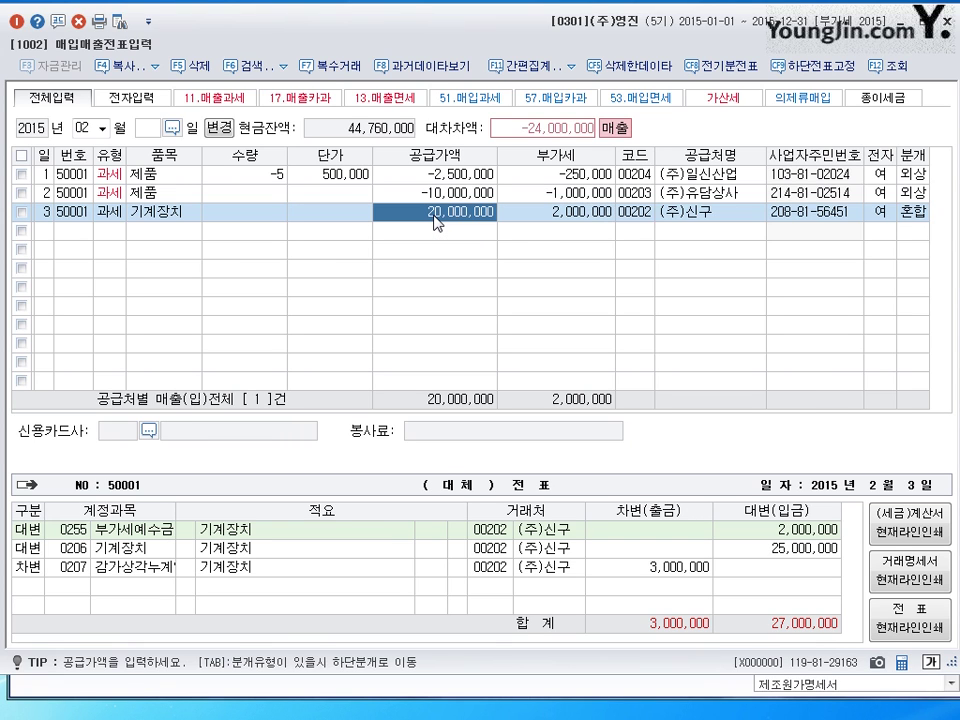
left_click(805, 548)
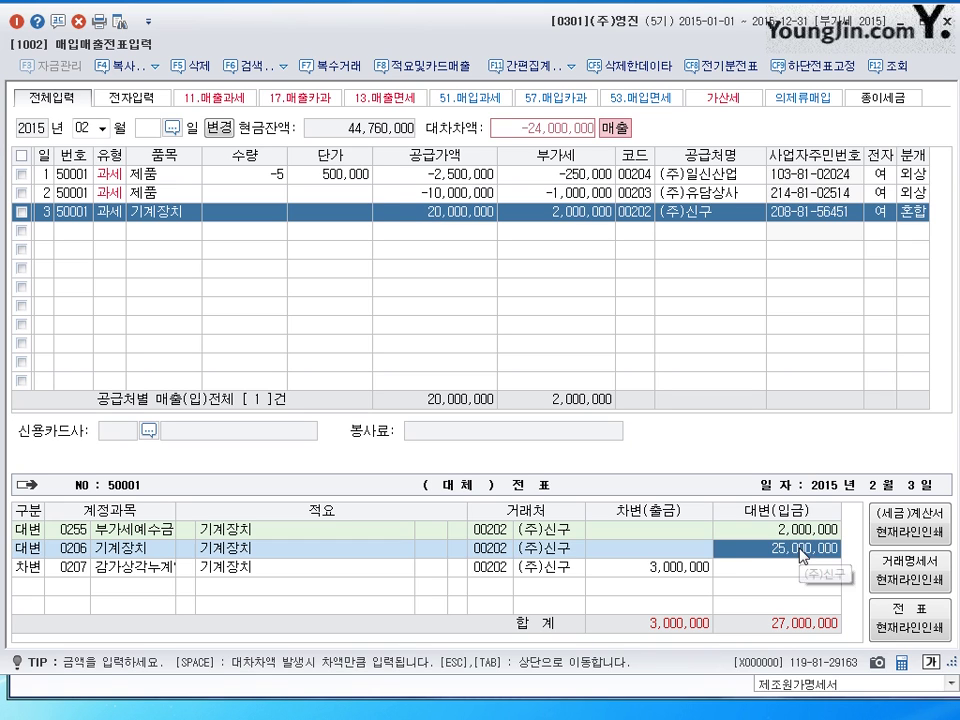
left_click(672, 568)
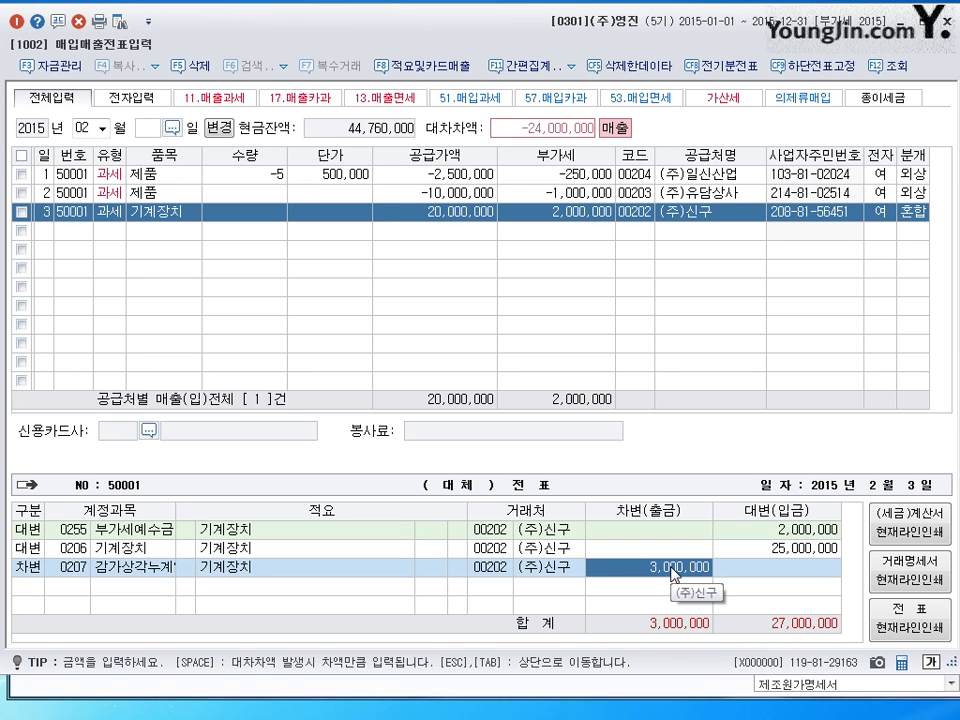
left_click(440, 214)
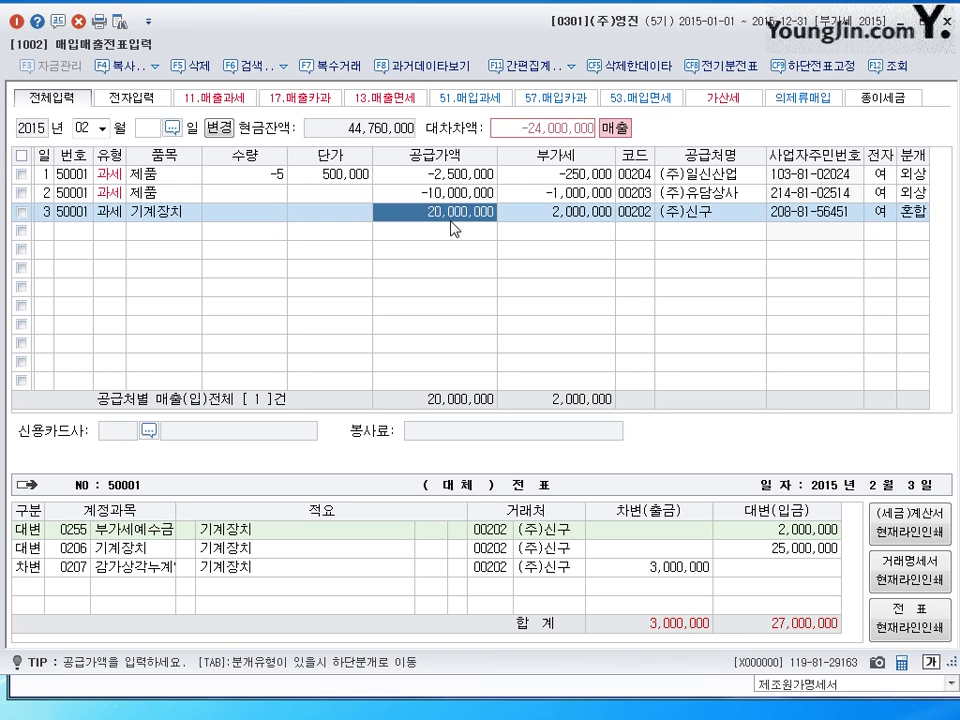
left_click(36, 589)
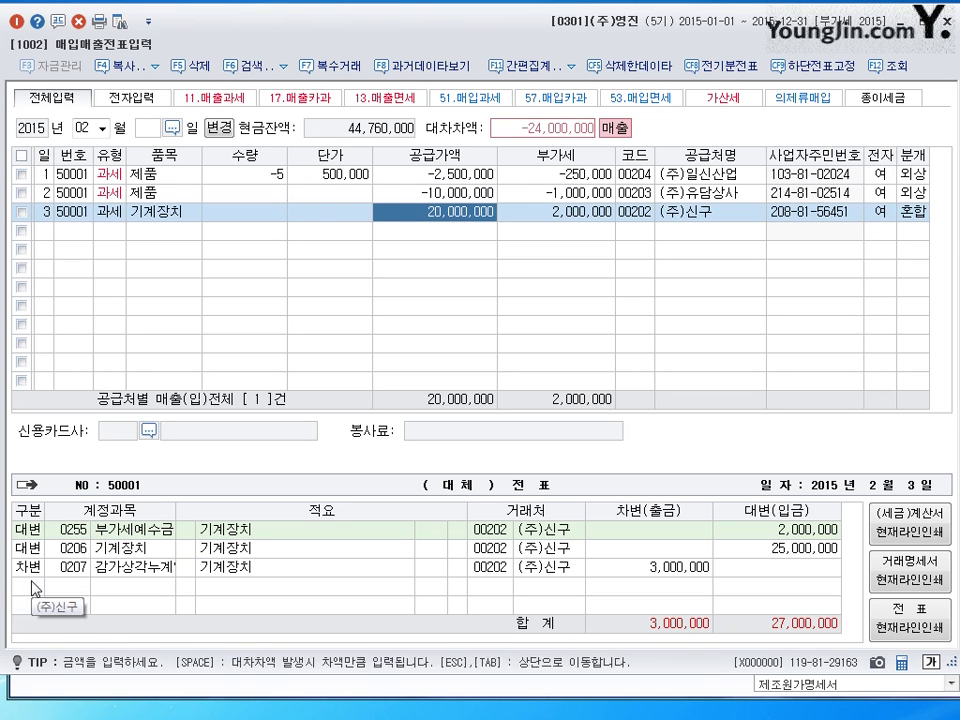
type("3")
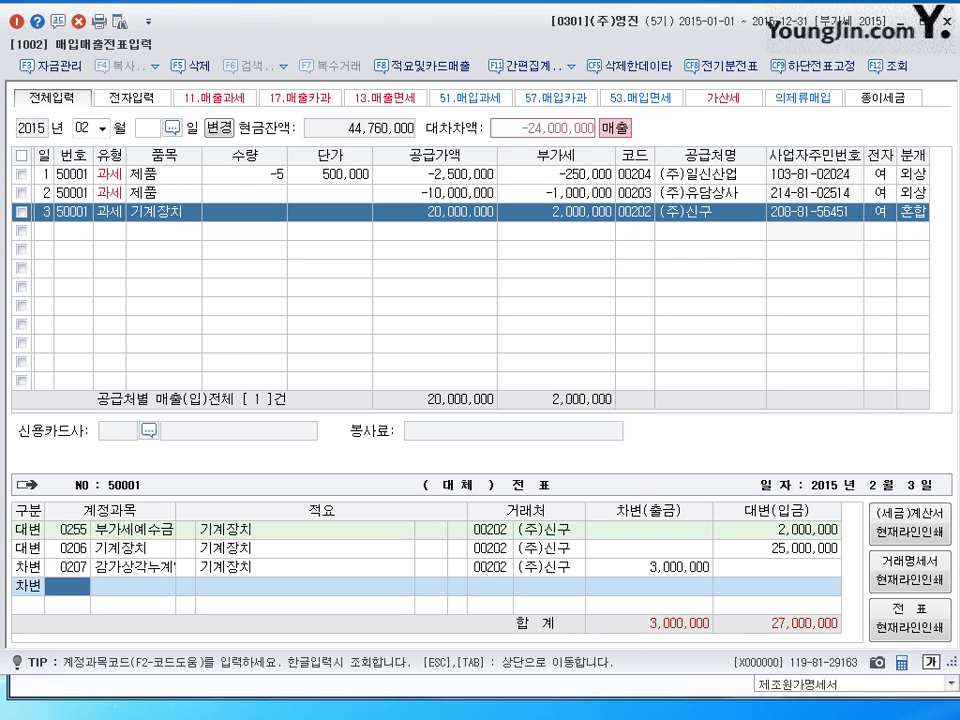
- Debit 현금 15,000,000, 미수금 7,000,000 and 0970 유형자산처분손실 2,000,000, balancing at 27,000,000
type("101")
key("Return")
key("Return")
key("Return")
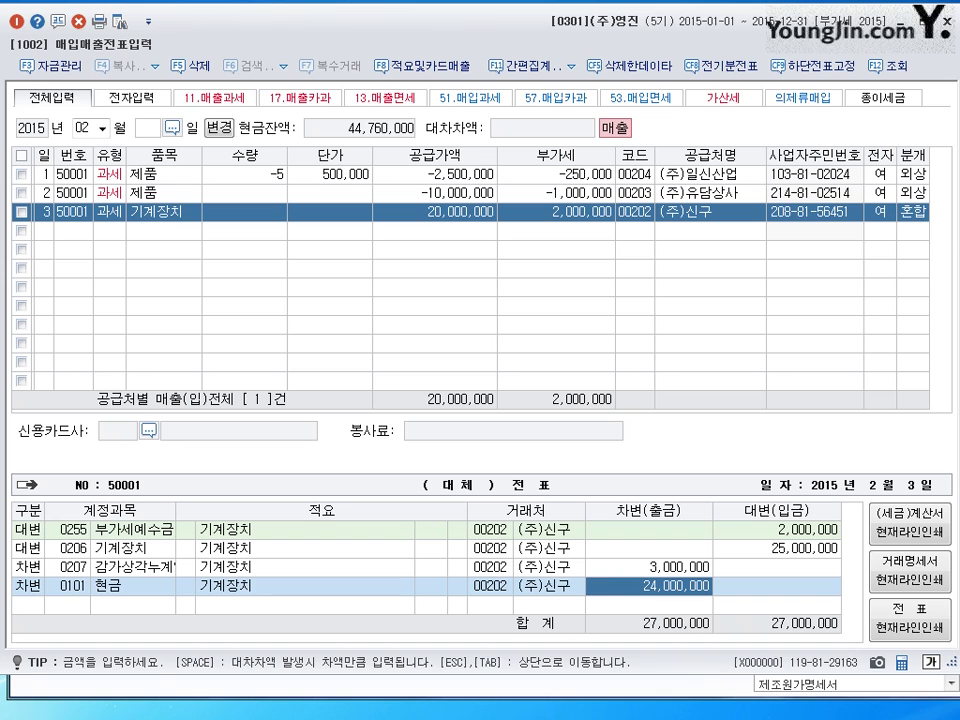
type("15000000")
key("Return")
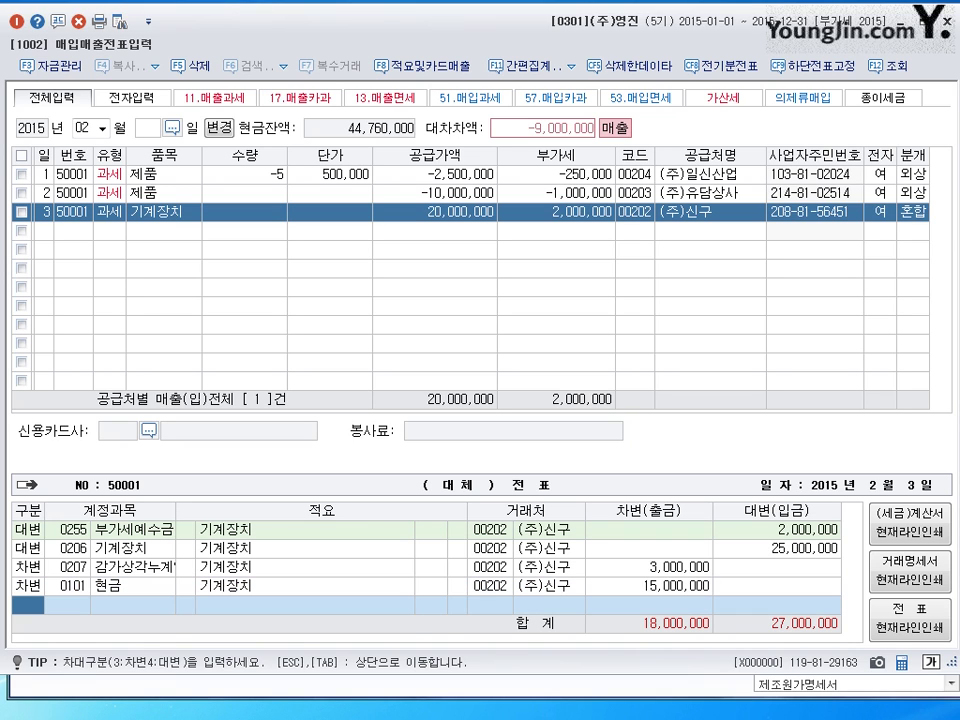
type("3120")
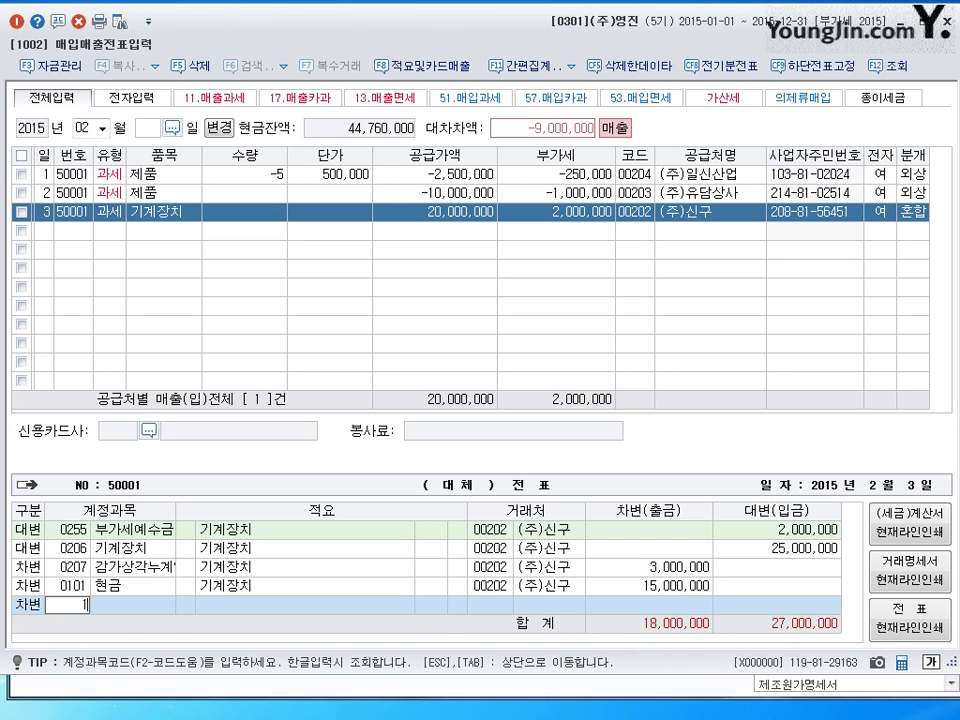
key("Return")
key("Return")
key("Return")
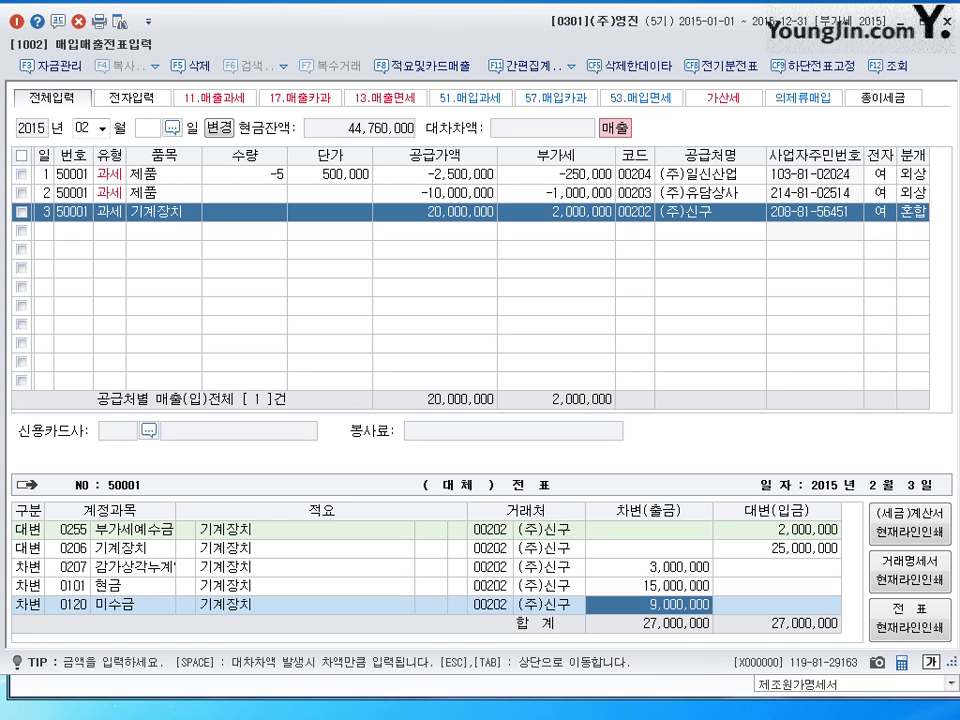
type("7000000")
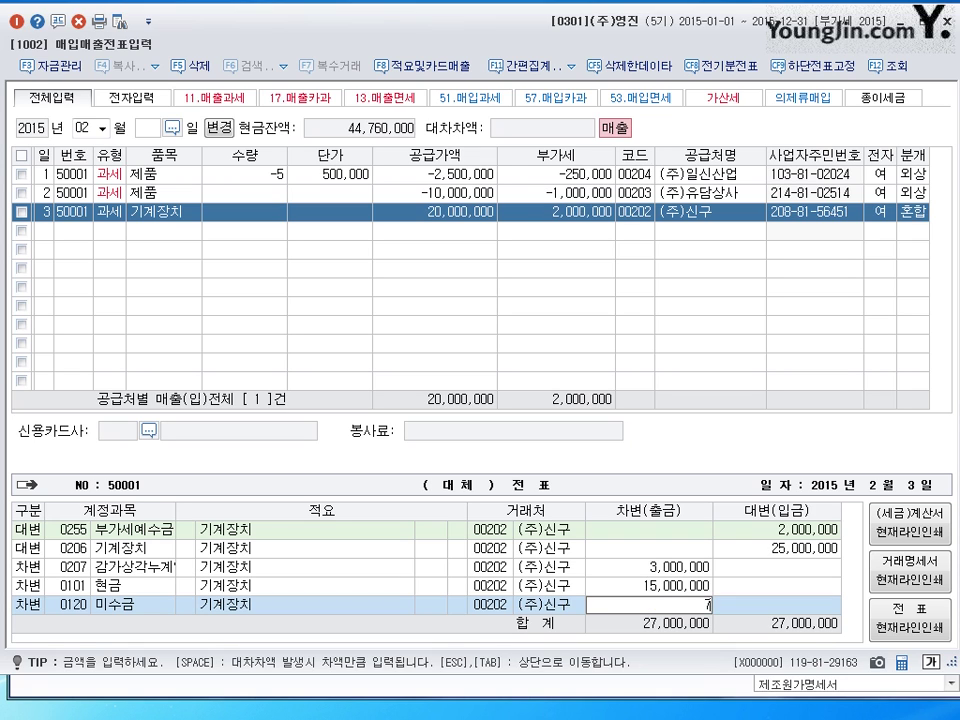
key("Return")
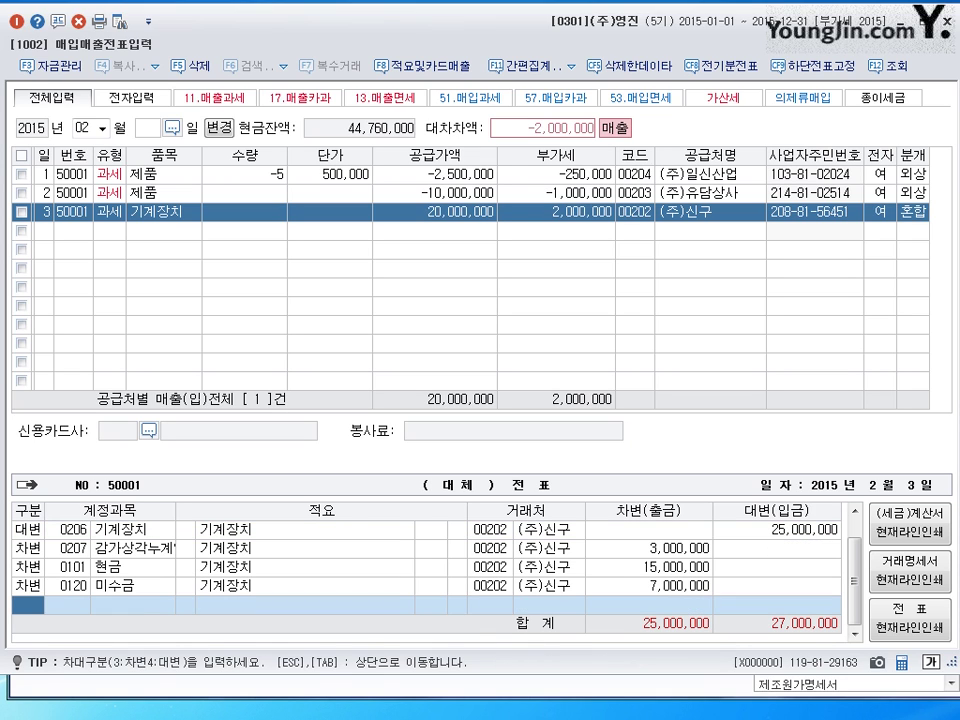
type("3")
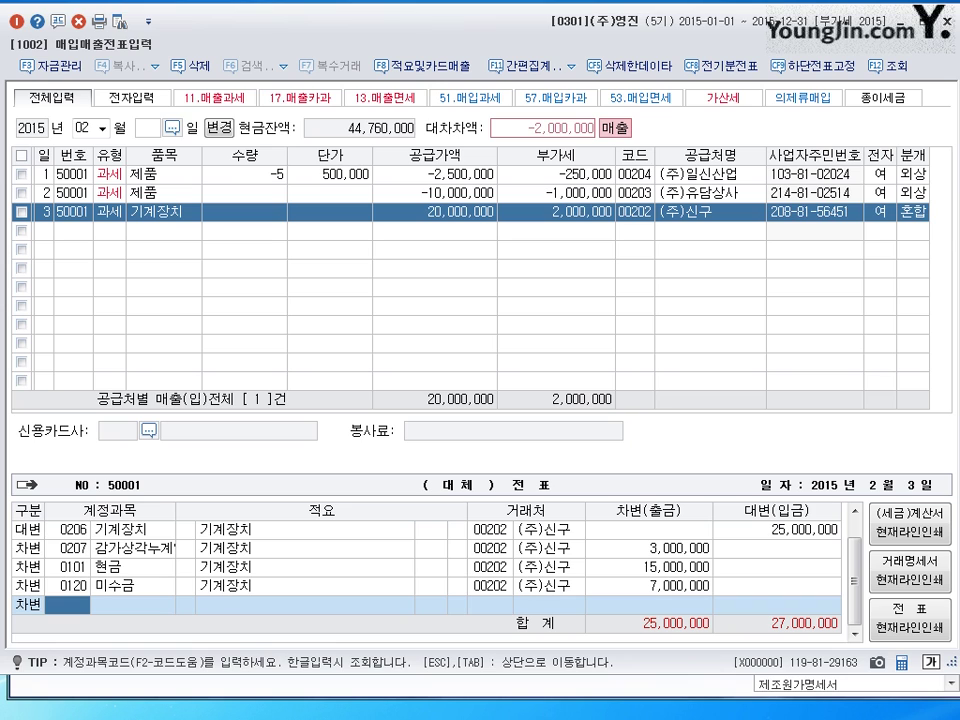
type("970")
key("Return")
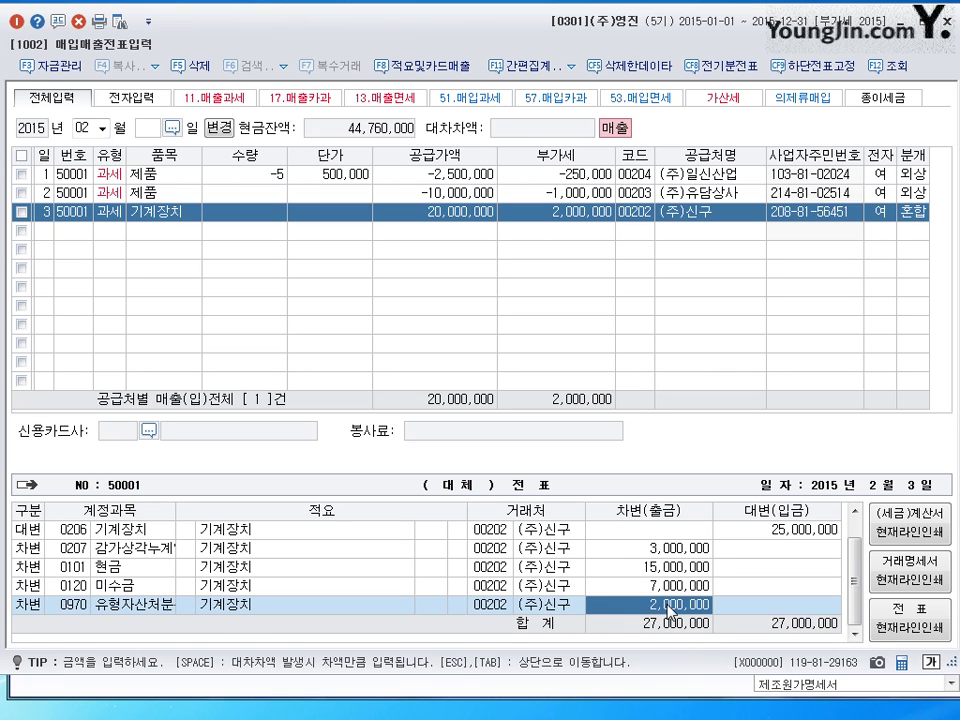
- Recheck row 3's 0970 loss line with a wider account column, then start row 4
key("Return")
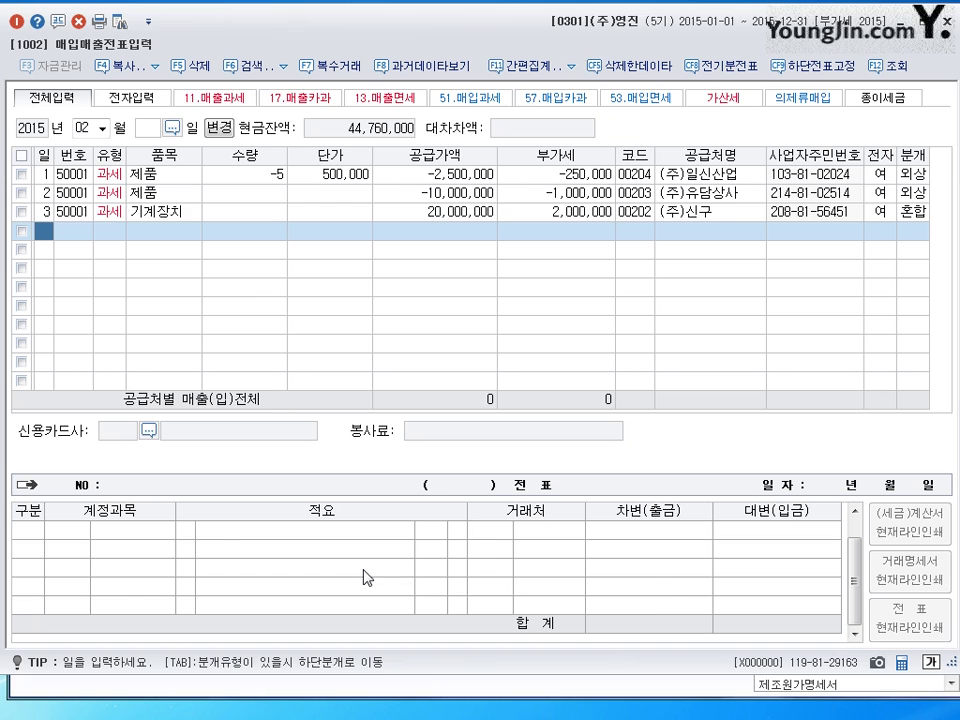
key("Up")
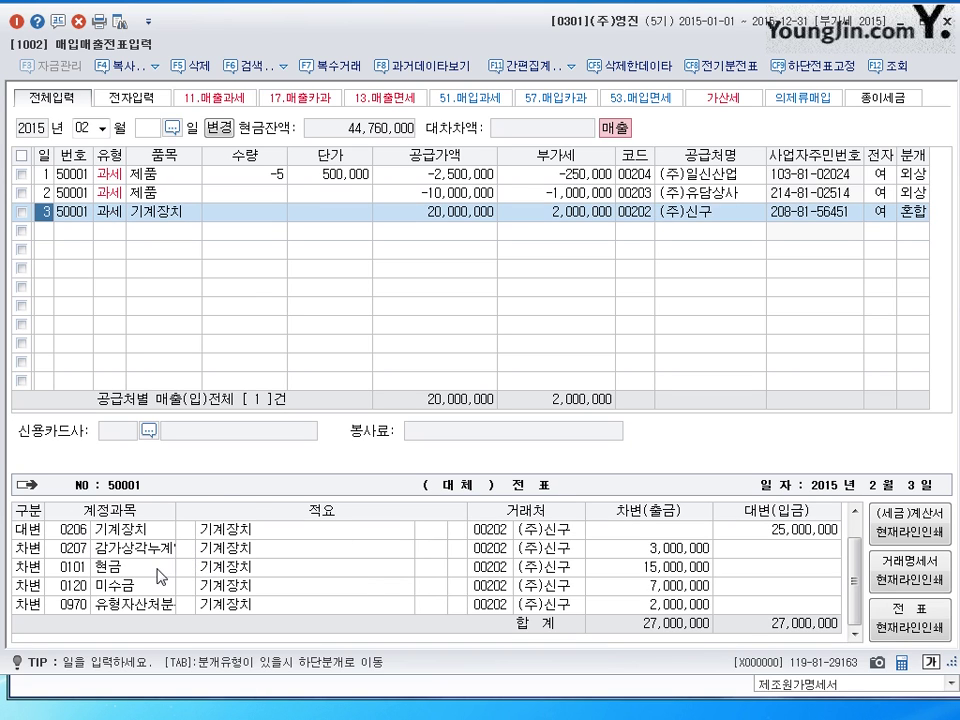
key("Tab")
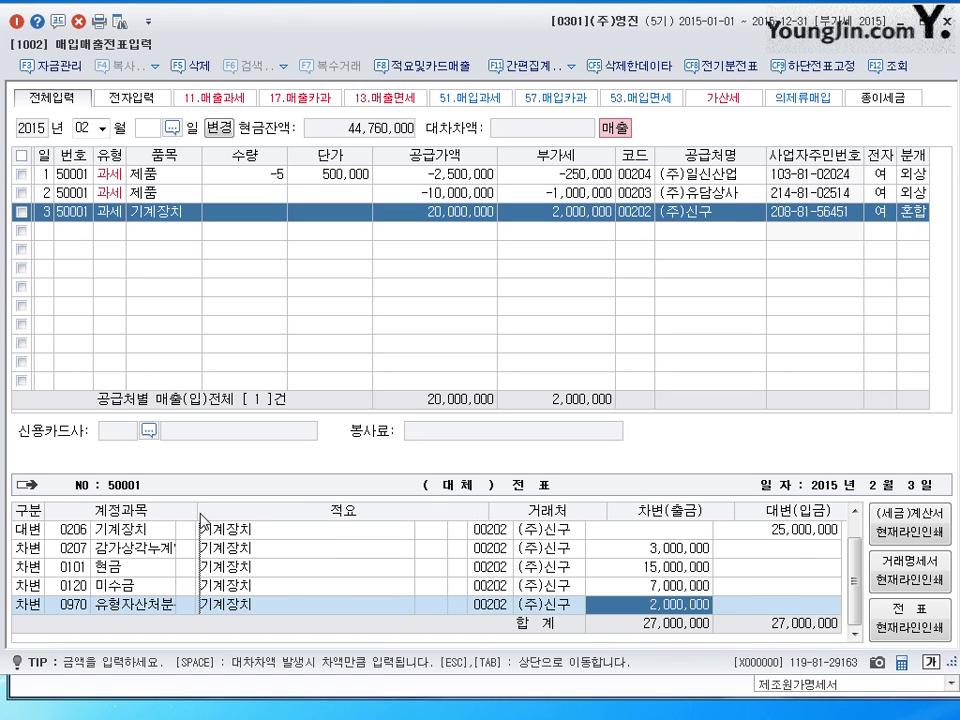
key("F5")
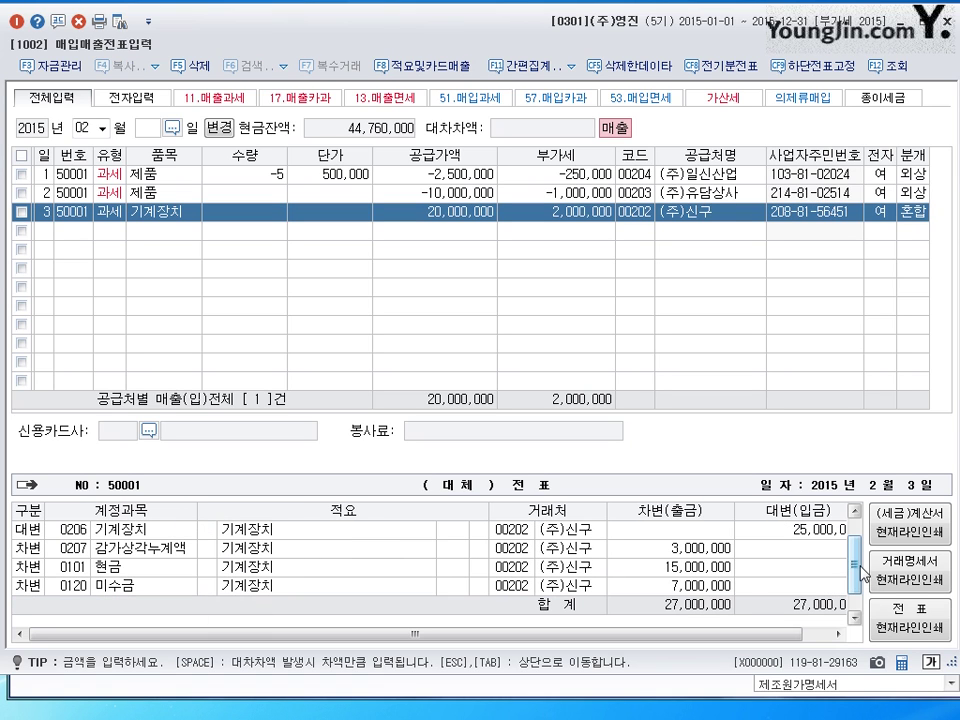
scroll(849, 589, "down", 1)
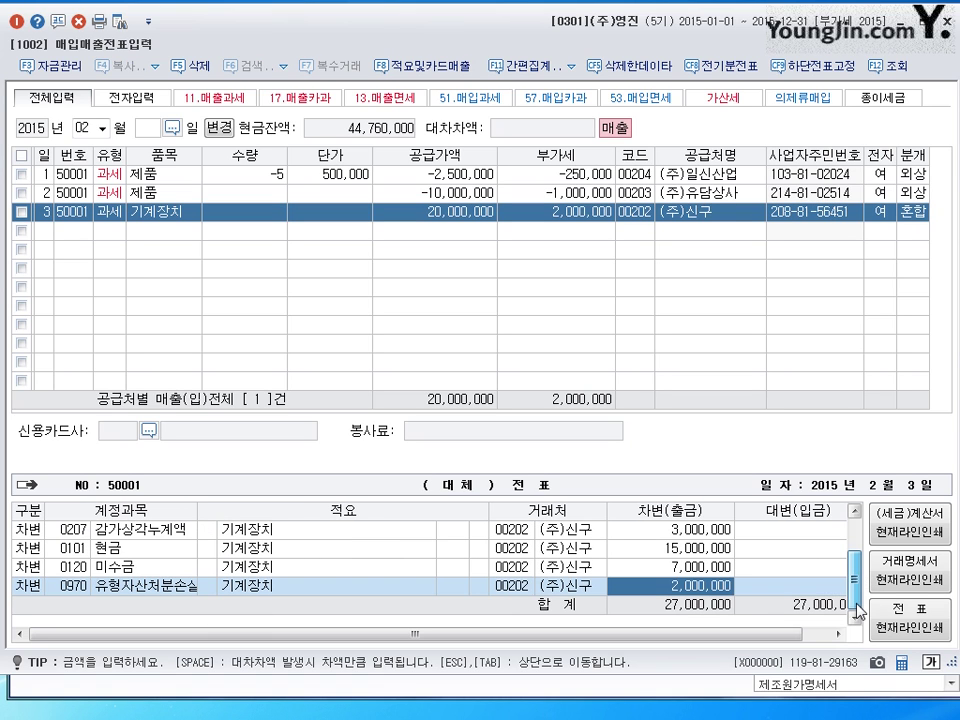
left_click_drag(198, 511, 210, 511)
left_click(192, 594)
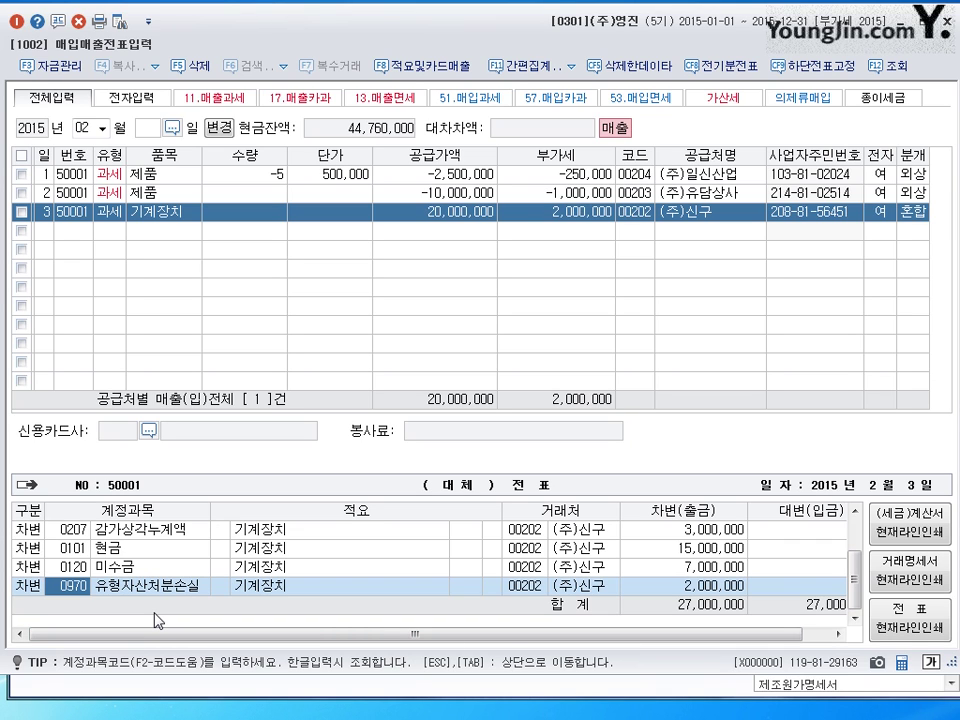
left_click(45, 230)
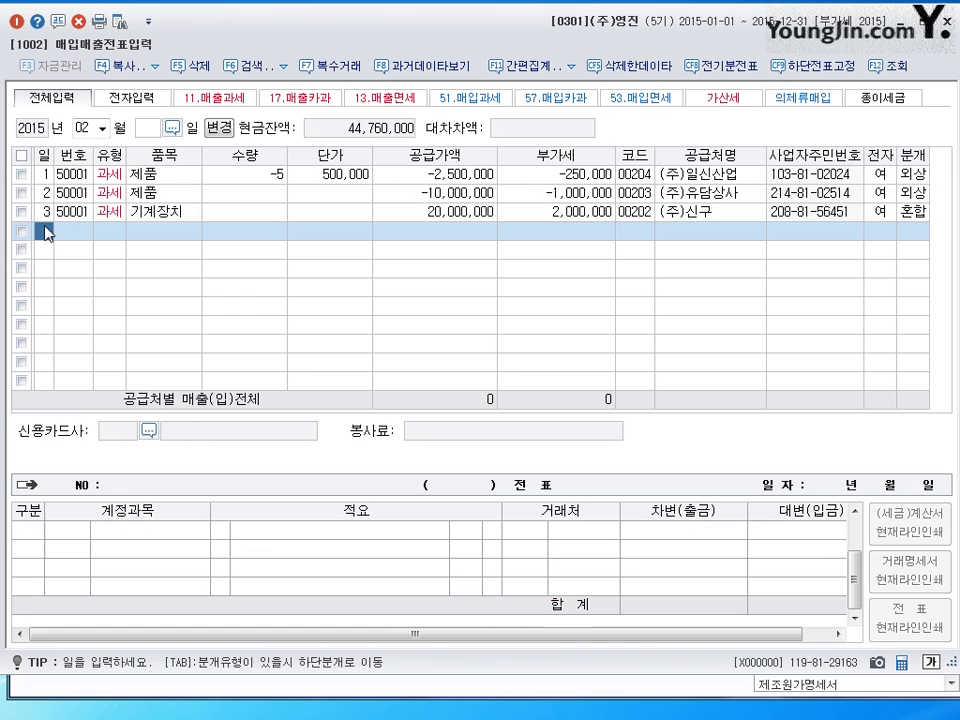
key("Return")
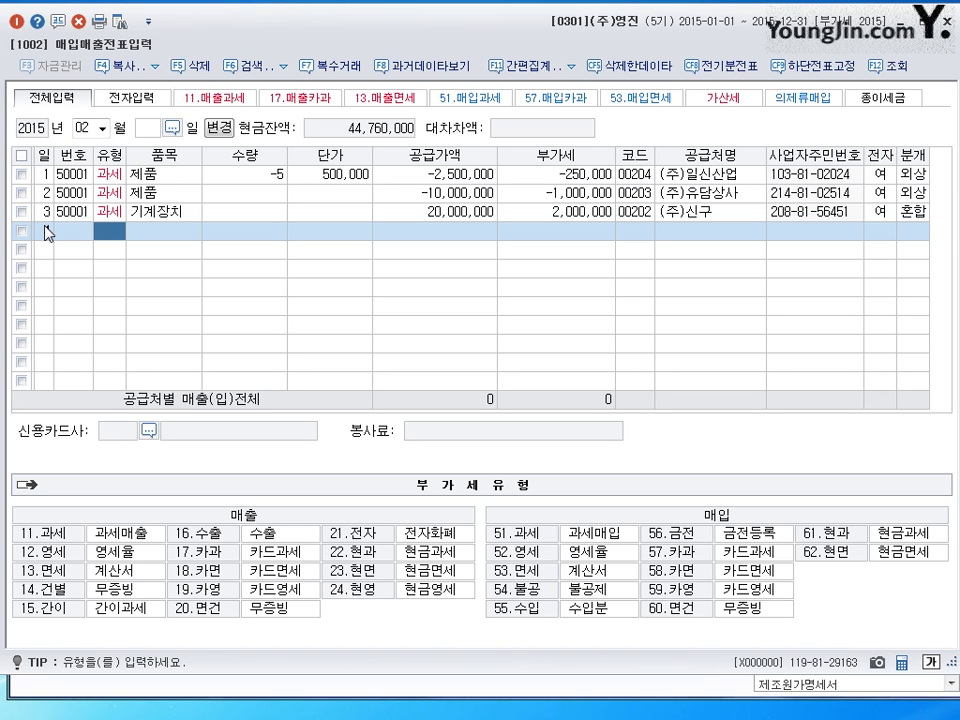
- Enter row 4 as a taxable 트럭 sale of 20,000,000 to 아이상사(주), journal type 혼합
type("411")
key("Return")
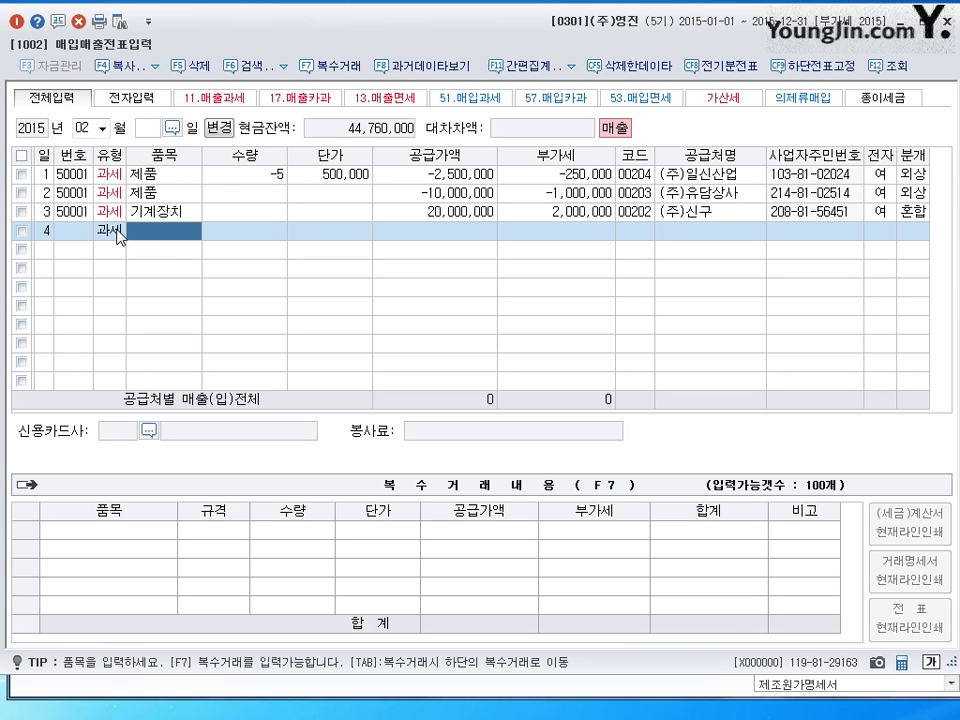
type("ㅌ")
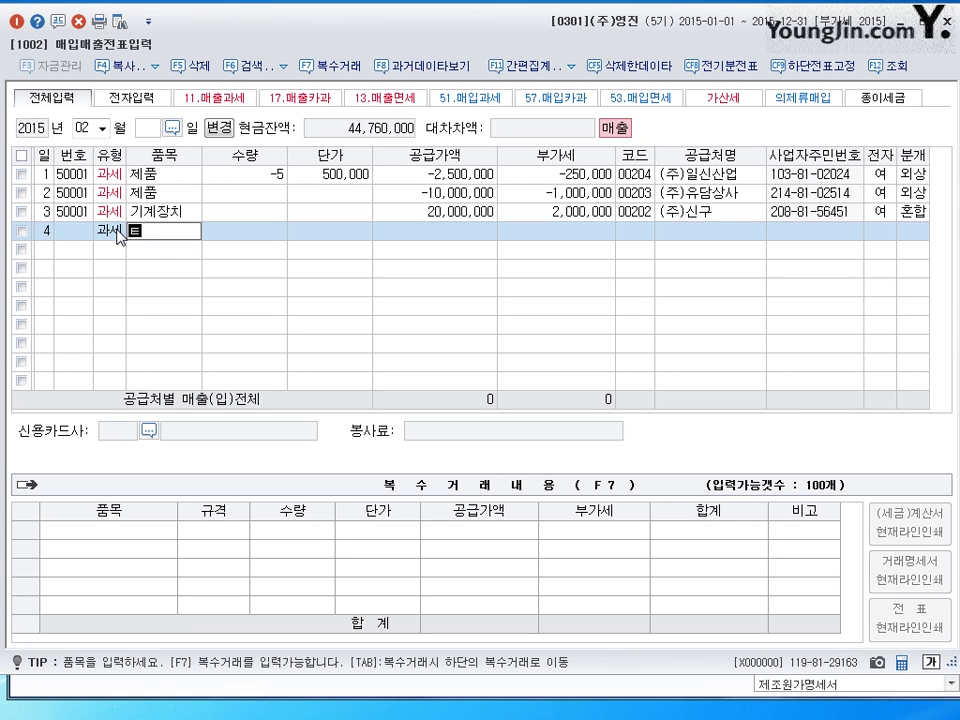
type("ㅡㄹㅓㄱ")
key("Return")
key("Return")
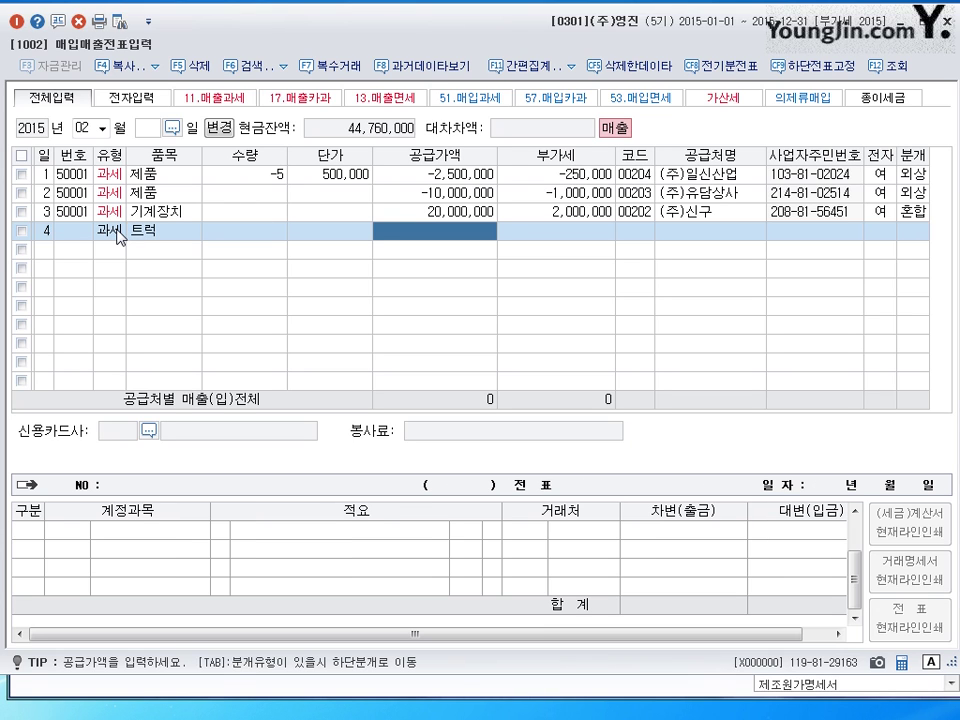
type("20000000")
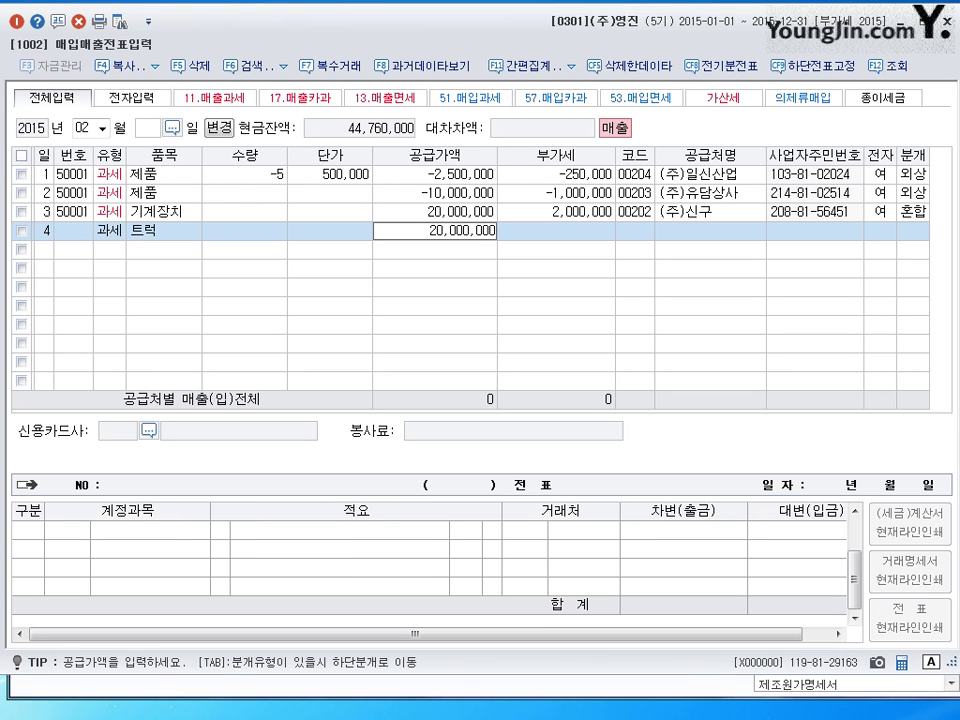
key("Return")
key("Return")
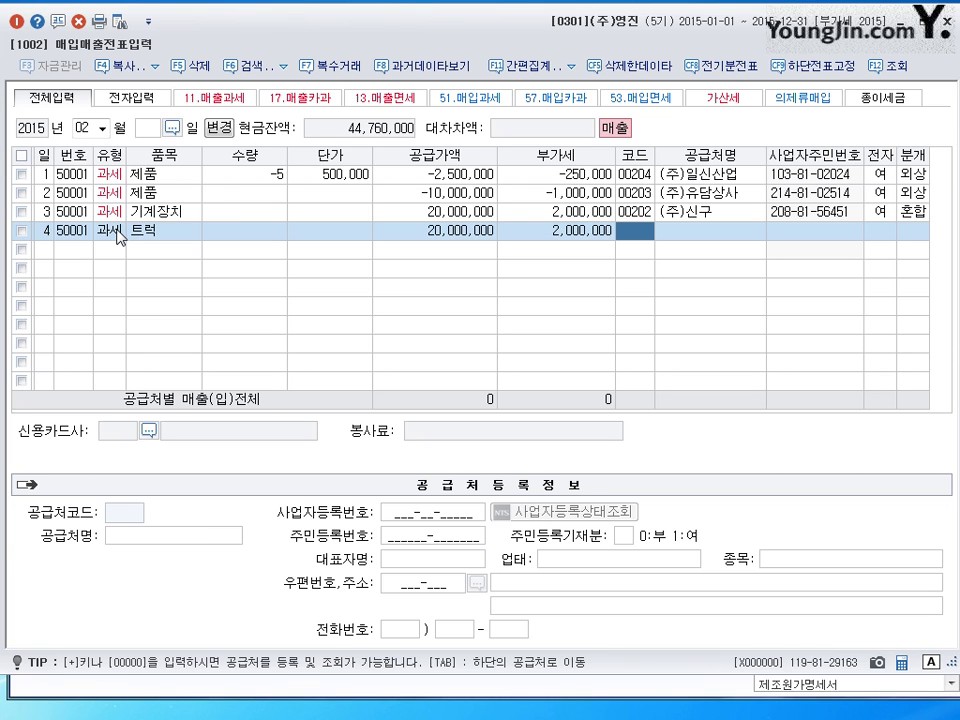
type("아이")
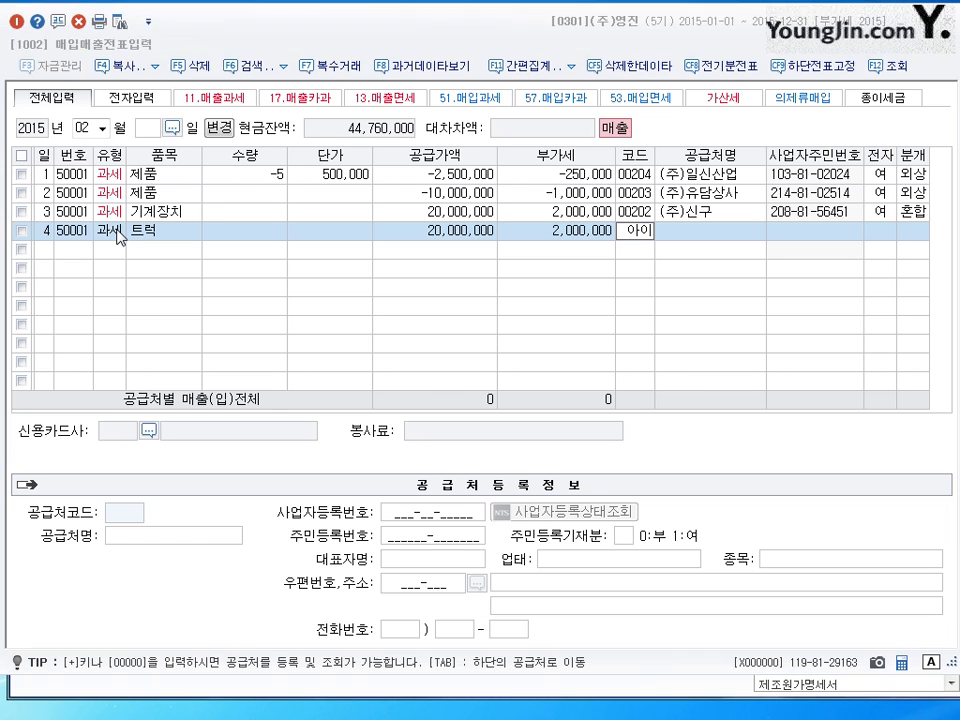
key("Return")
key("Return")
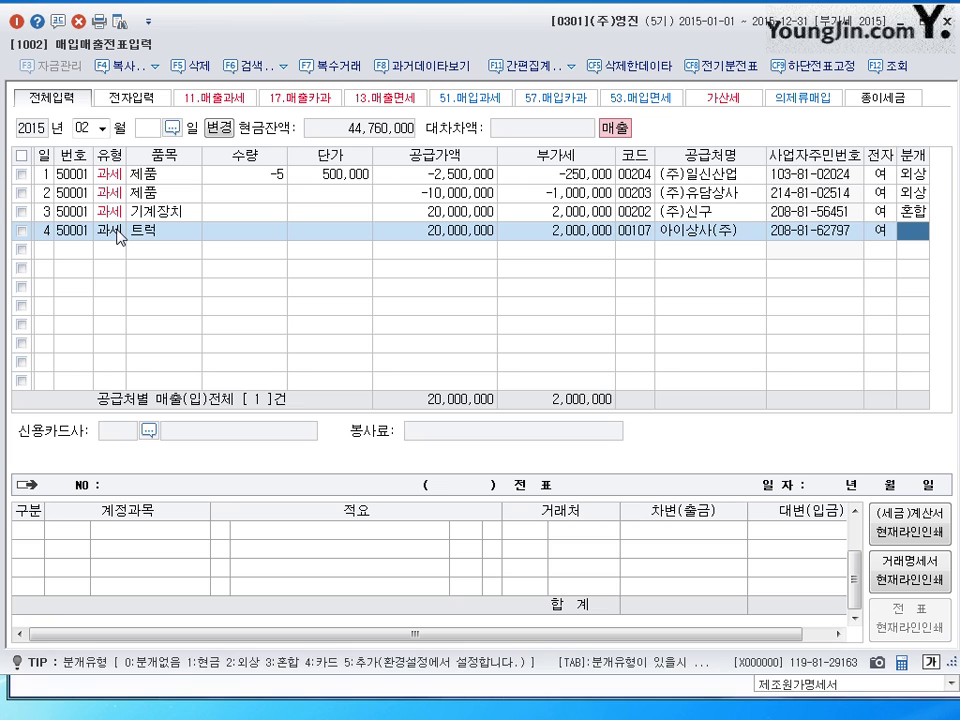
type("3")
key("Return")
key("Return")
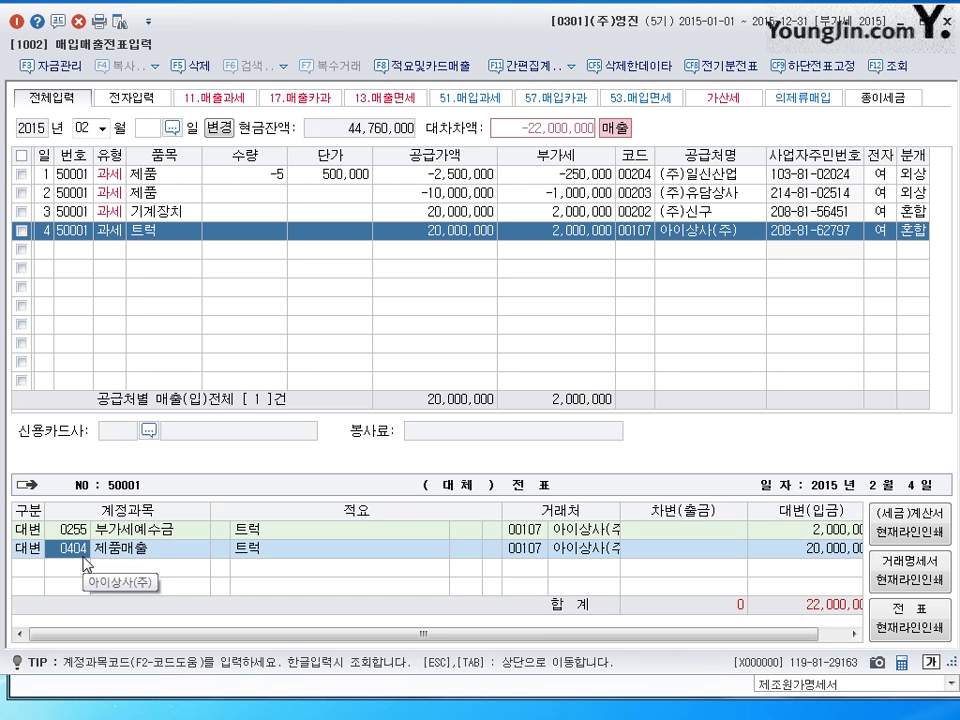
- Credit 0208 차량운반구 35,000,000 in place of 제품매출, resizing the journal columns
type("0208")
key("Return")
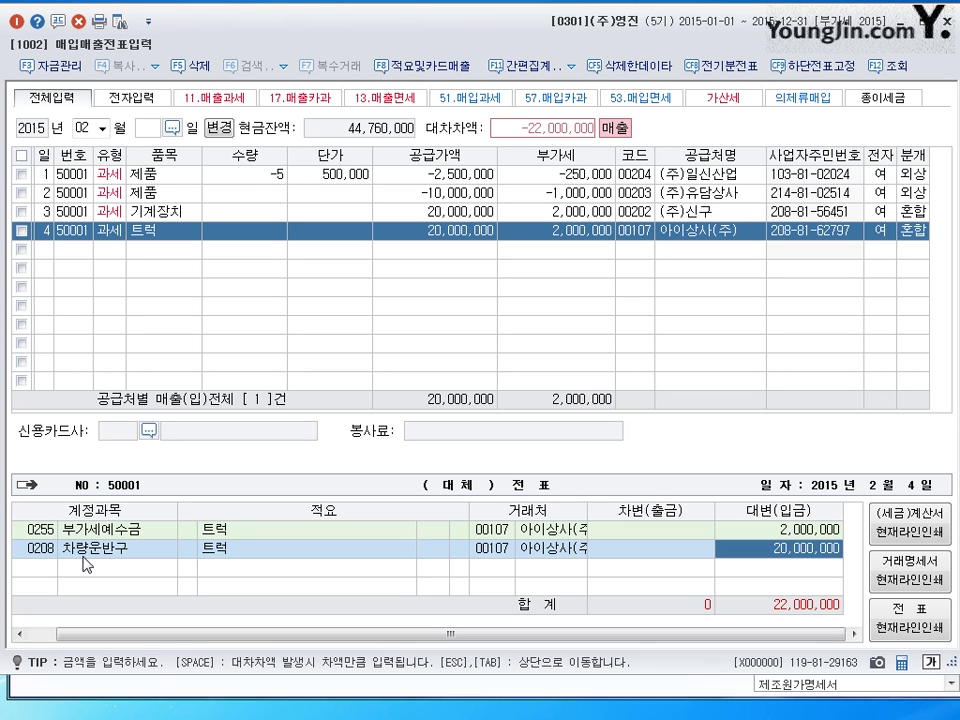
type("35000000")
key("Return")
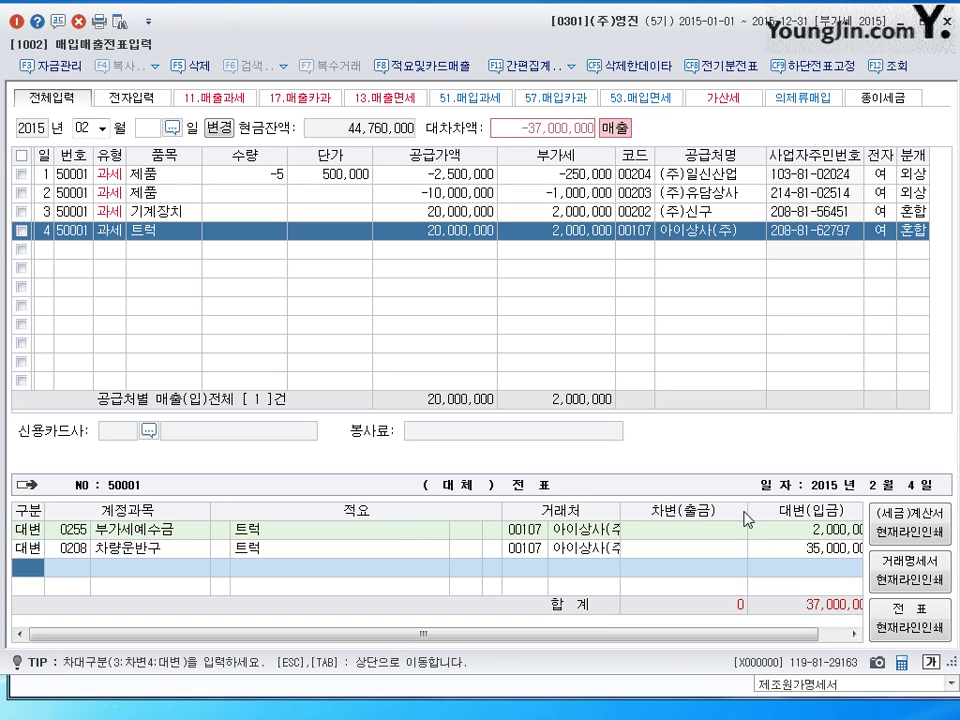
left_click_drag(747, 519, 680, 513)
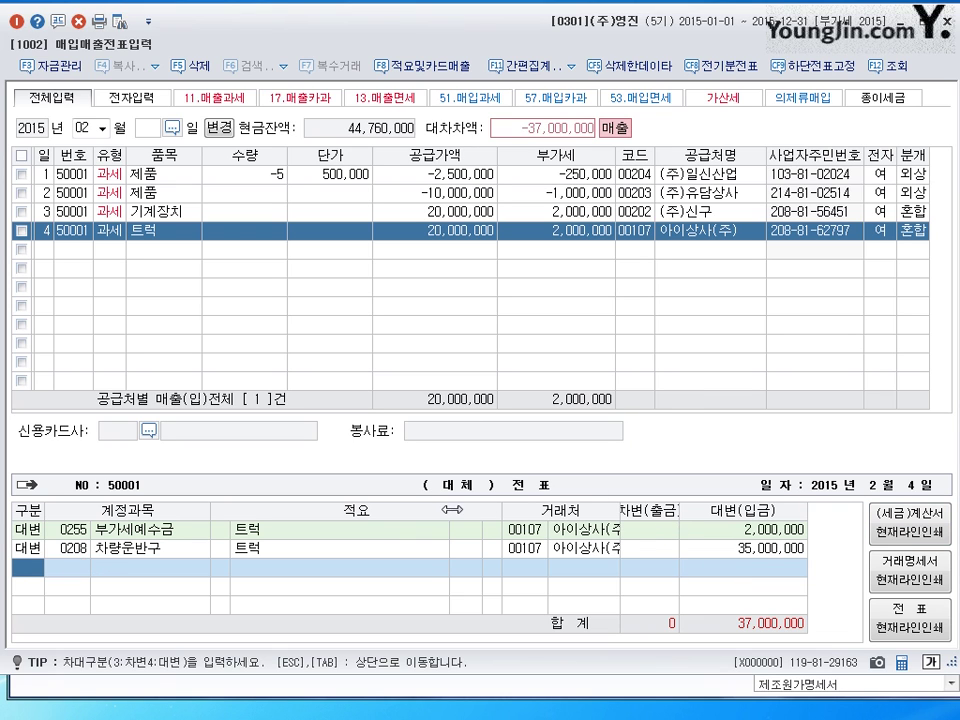
left_click_drag(452, 510, 405, 512)
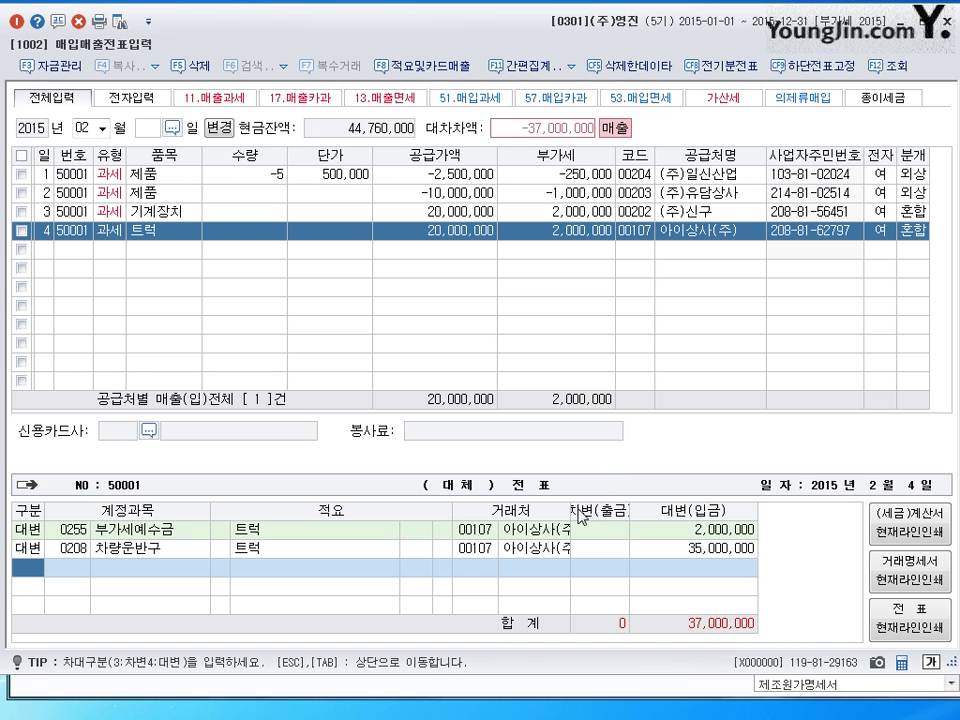
left_click_drag(573, 512, 663, 512)
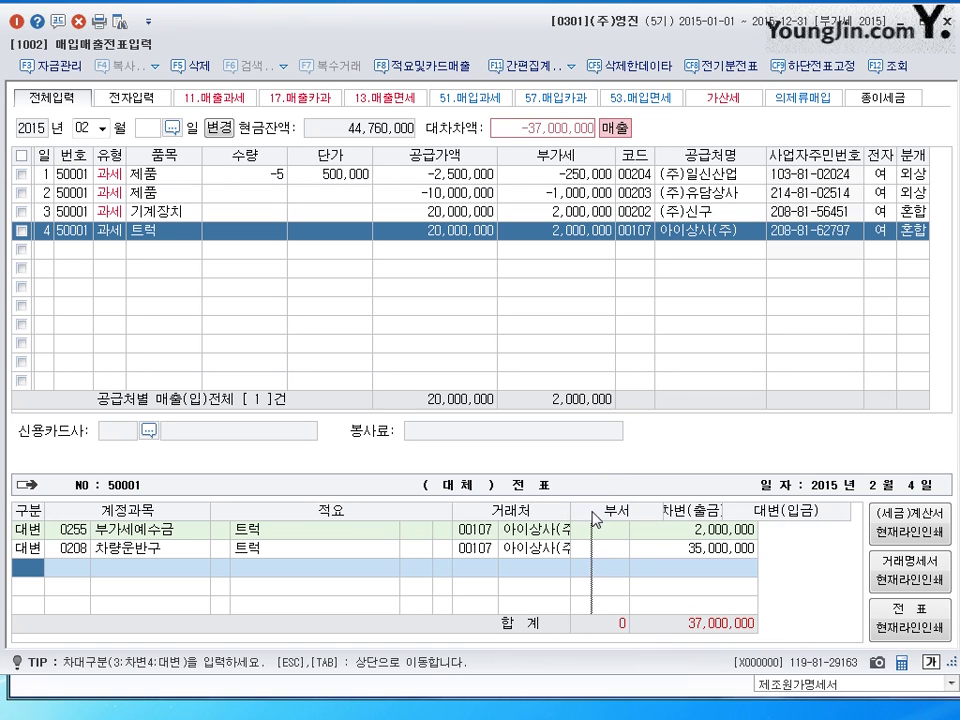
left_click(786, 550)
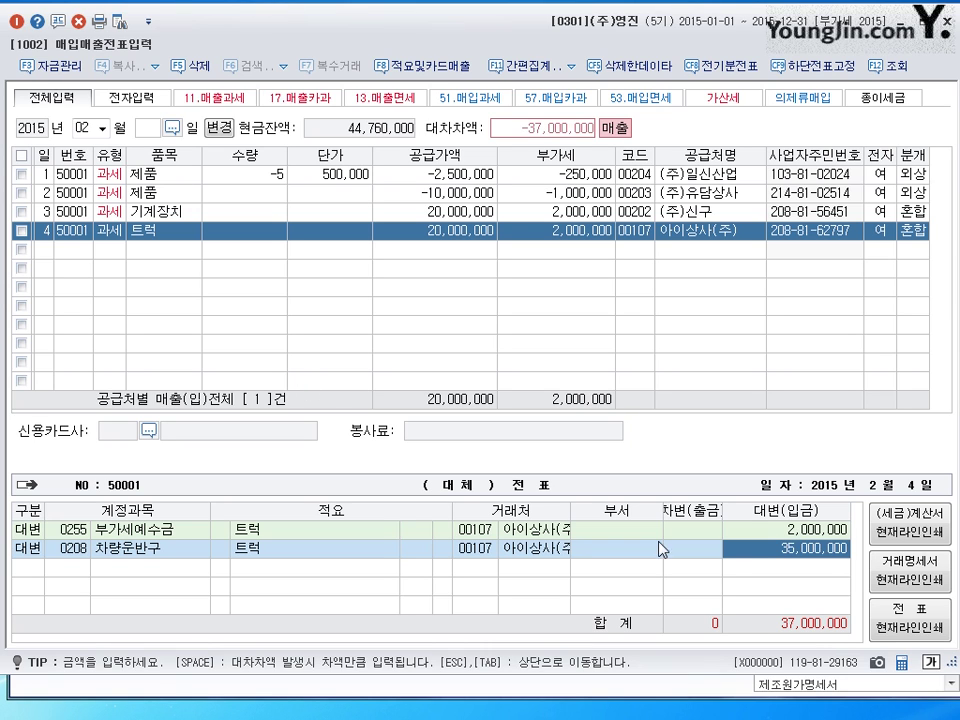
- Debit 0209 감가상각누계액 16,500,000 on the truck journal
key("Return")
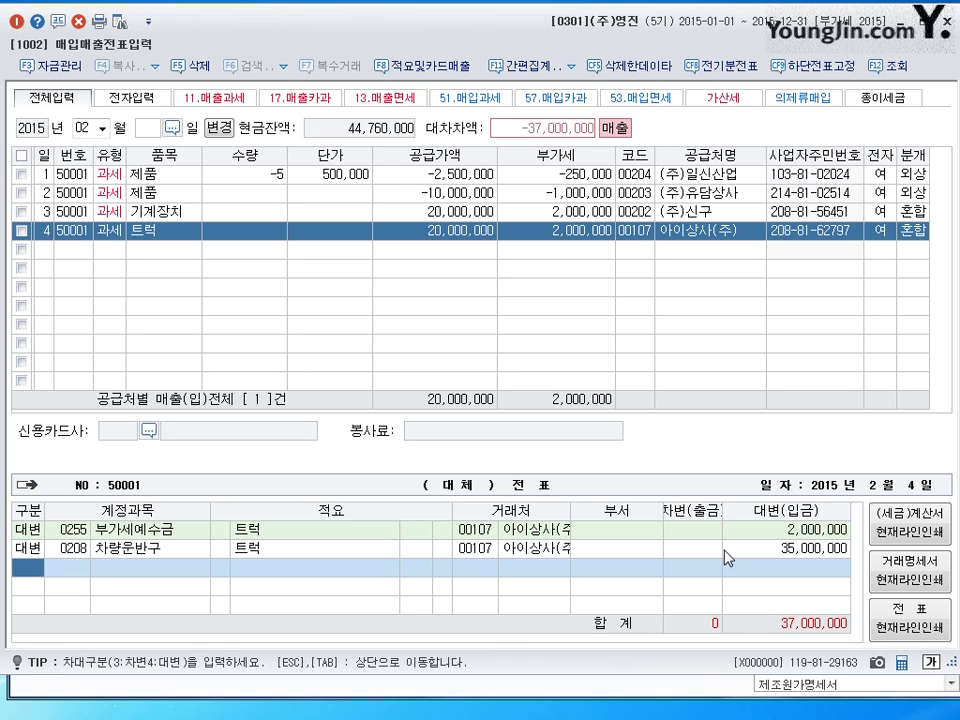
type("3")
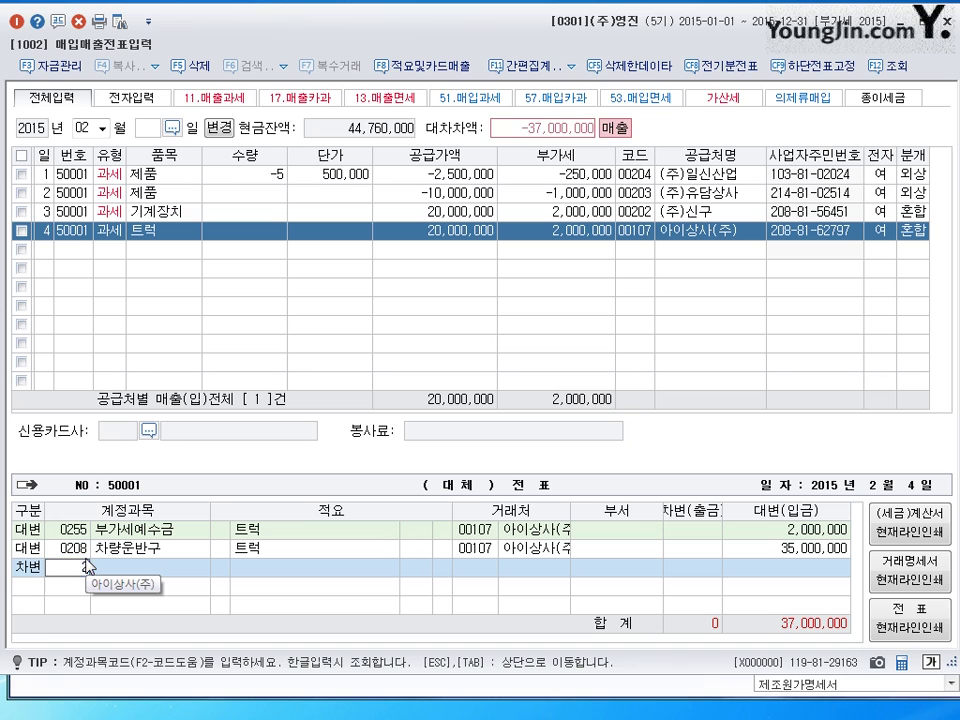
type("209")
key("Return")
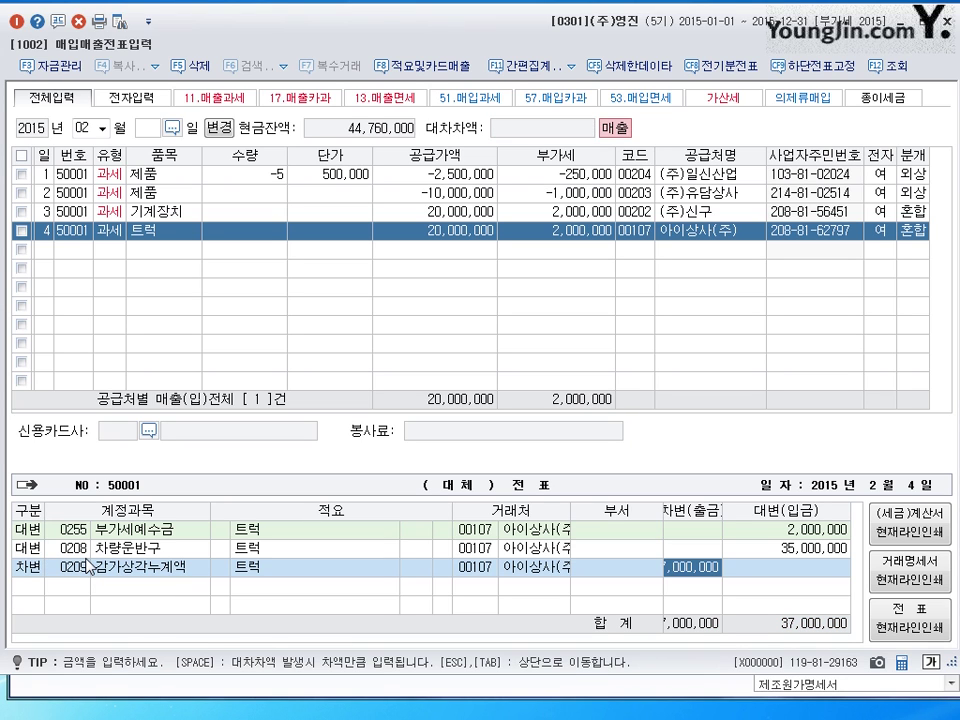
type("16500000")
key("Return")
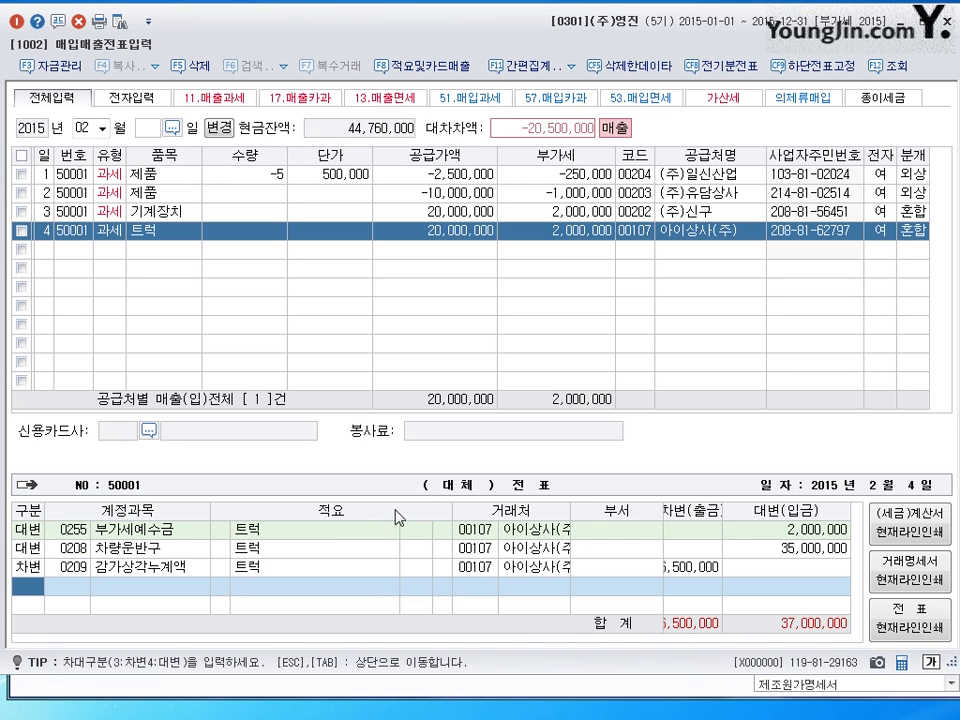
left_click_drag(400, 527, 339, 527)
left_click_drag(643, 512, 681, 512)
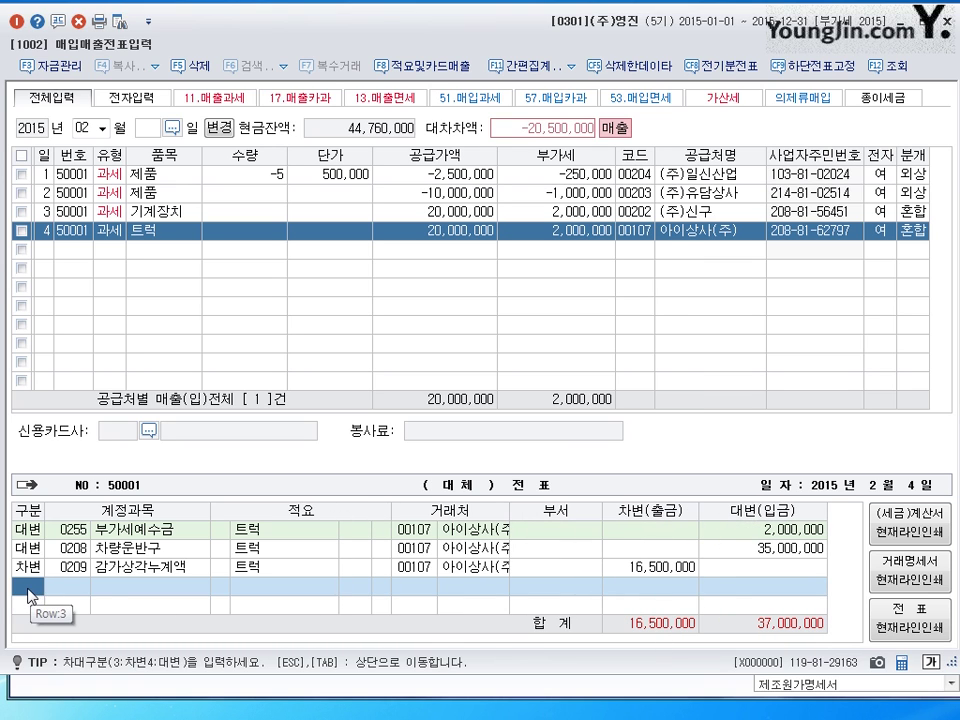
- Debit 외상매입금 5,000,000 and 현금 17,000,000, then credit 유형자산처분이익 1,500,000 to balance
key("3")
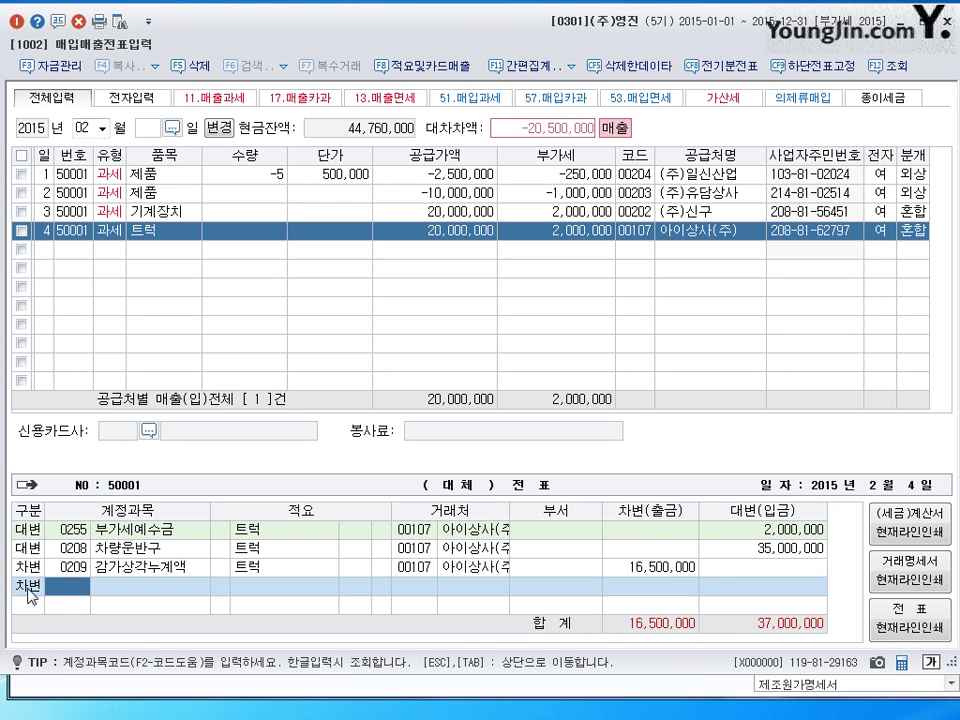
type("251")
key("Return")
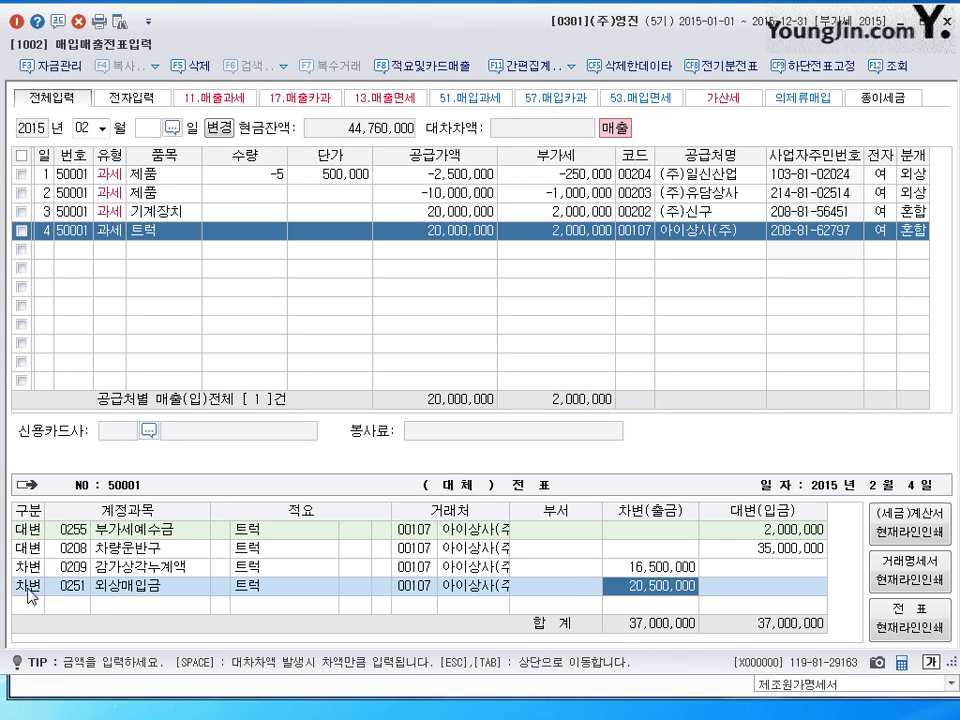
type("5000000")
key("Return")
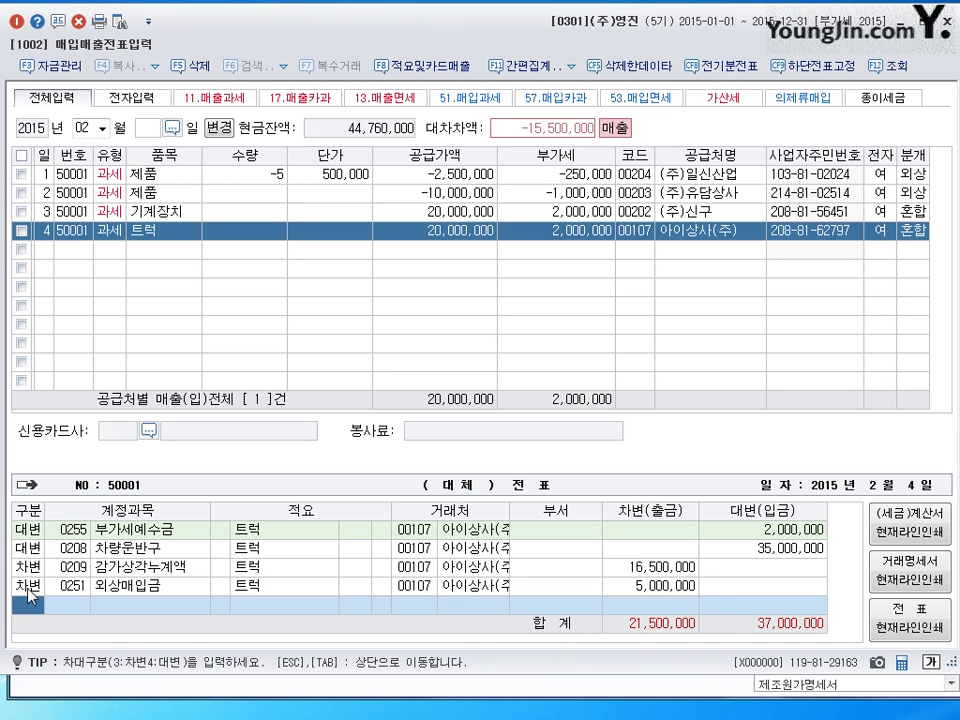
type("3")
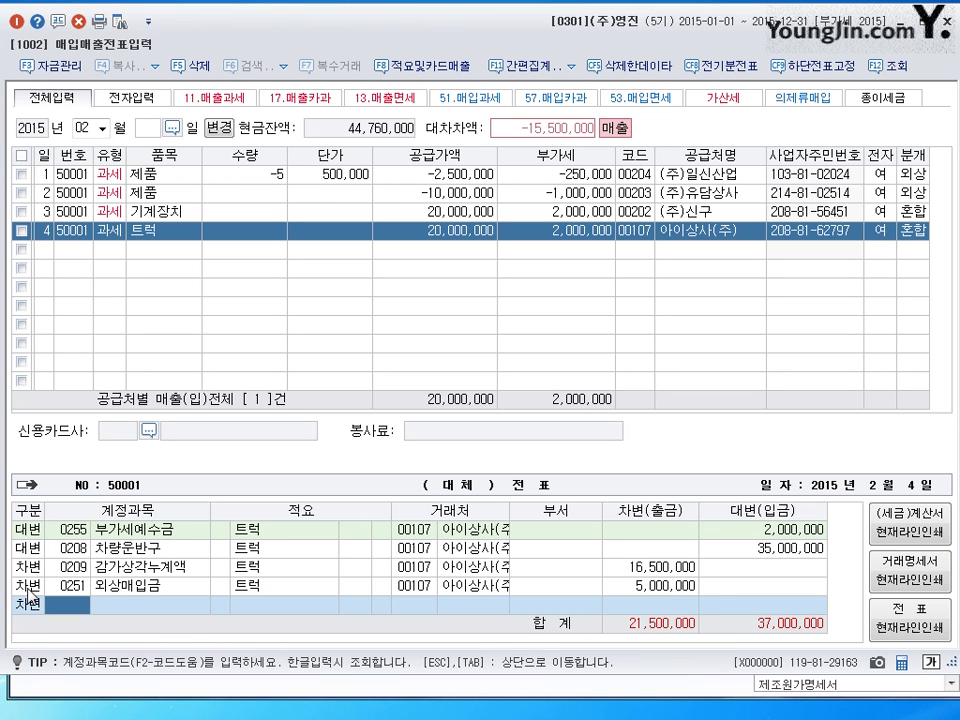
type("101")
key("Return")
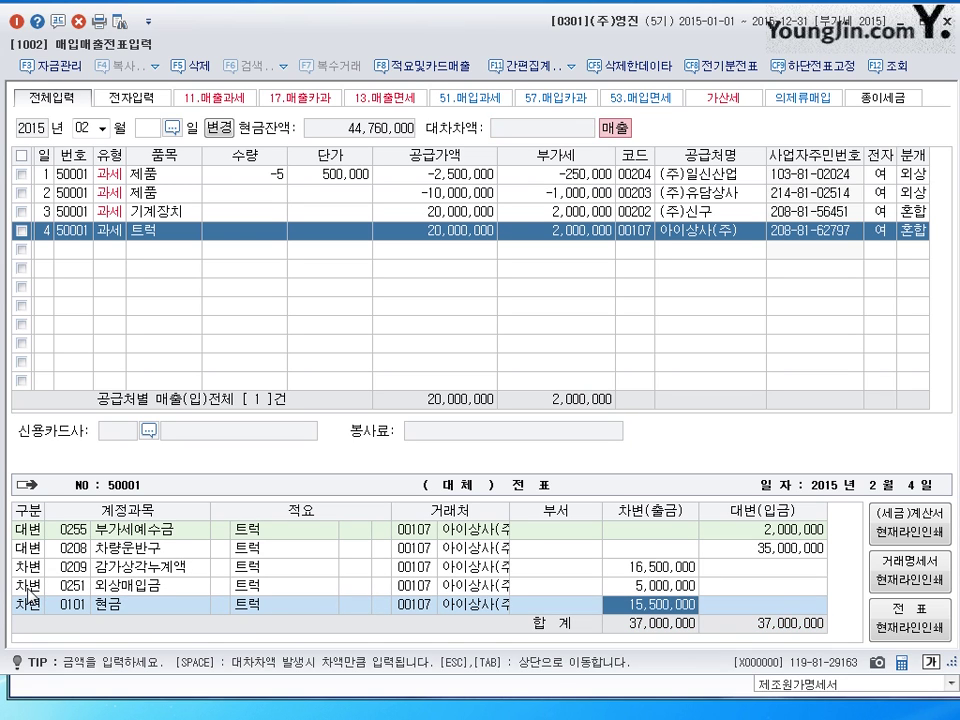
type("17000000")
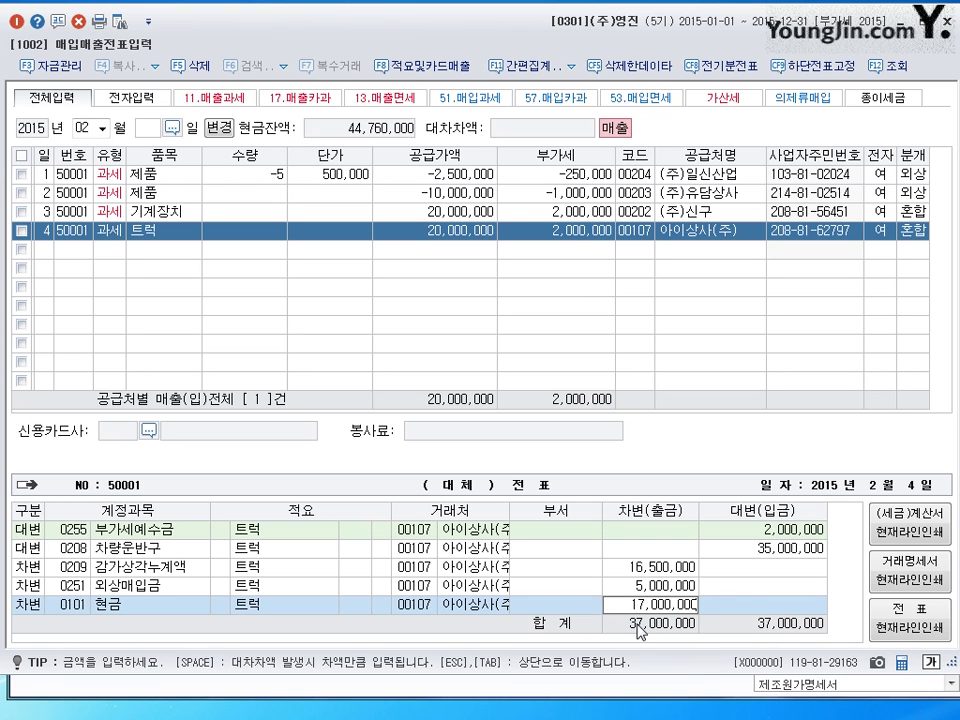
key("Return")
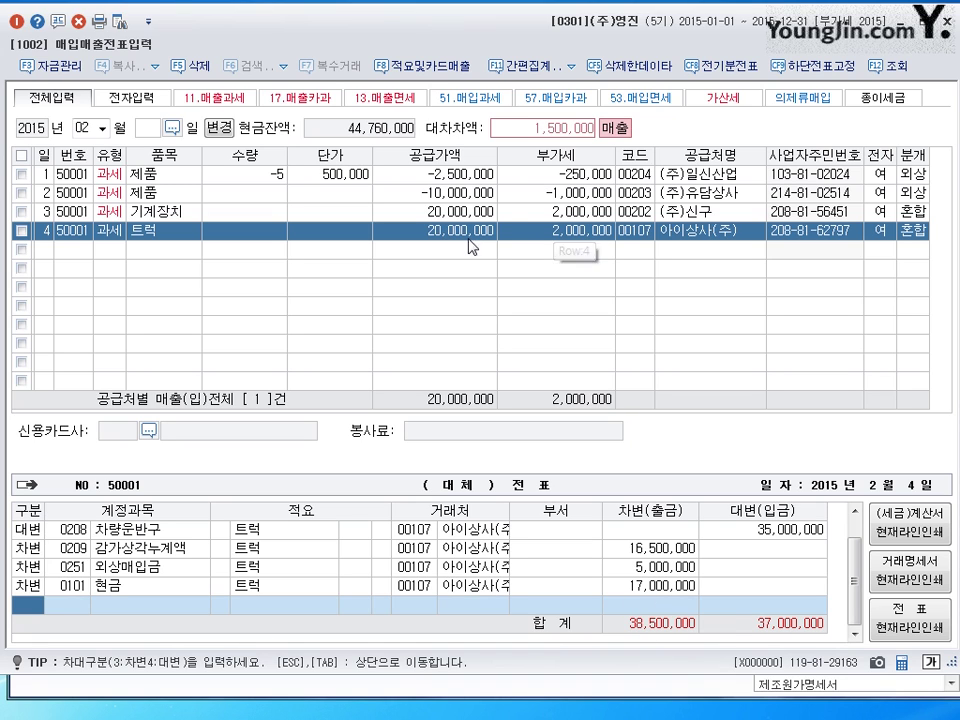
type("4")
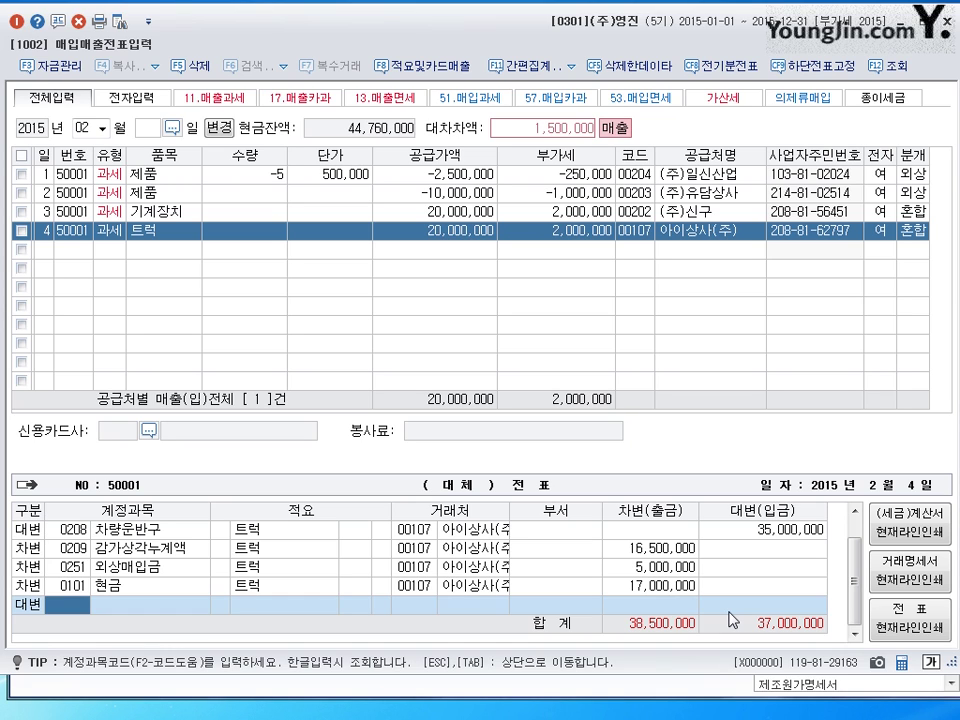
type("0914")
key("Return")
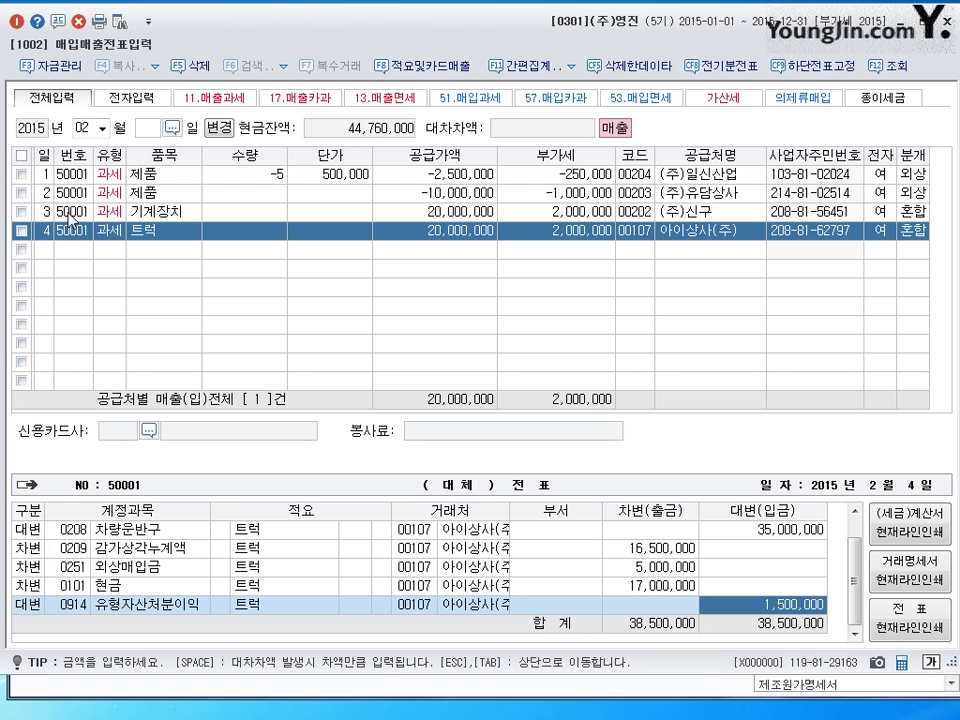
left_click(45, 252)
- Date row 5's new entry on the 5th, bringing up the 부가세유형 codes
type("5")
key("Return")
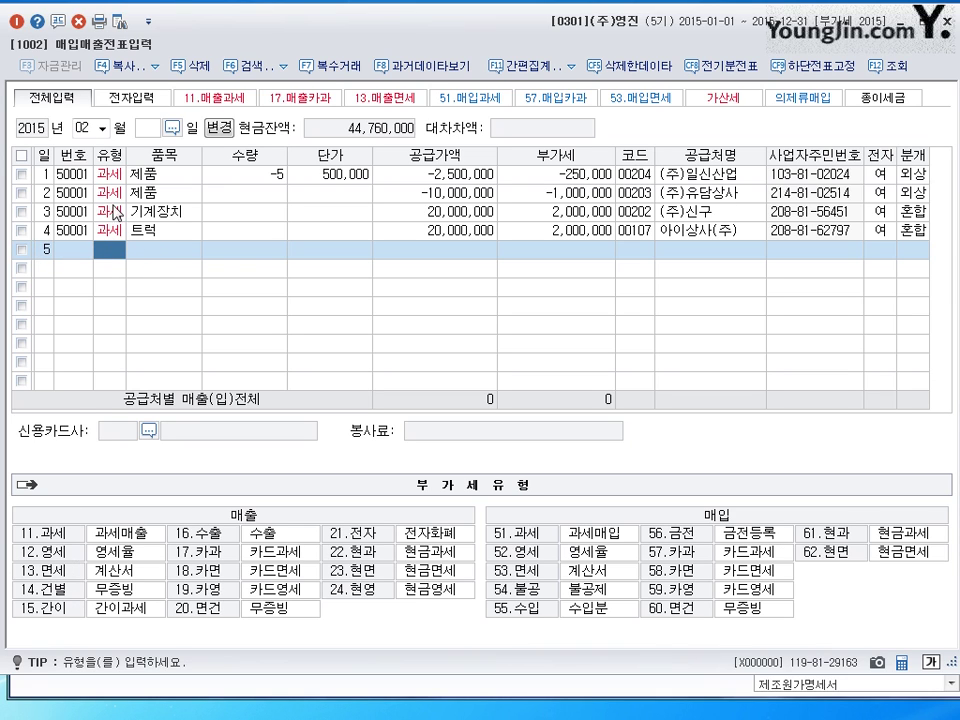
- Enter a zero-rated (12 영세) sale of 40 가방 at 170,000 each
type("12")
key("Return")
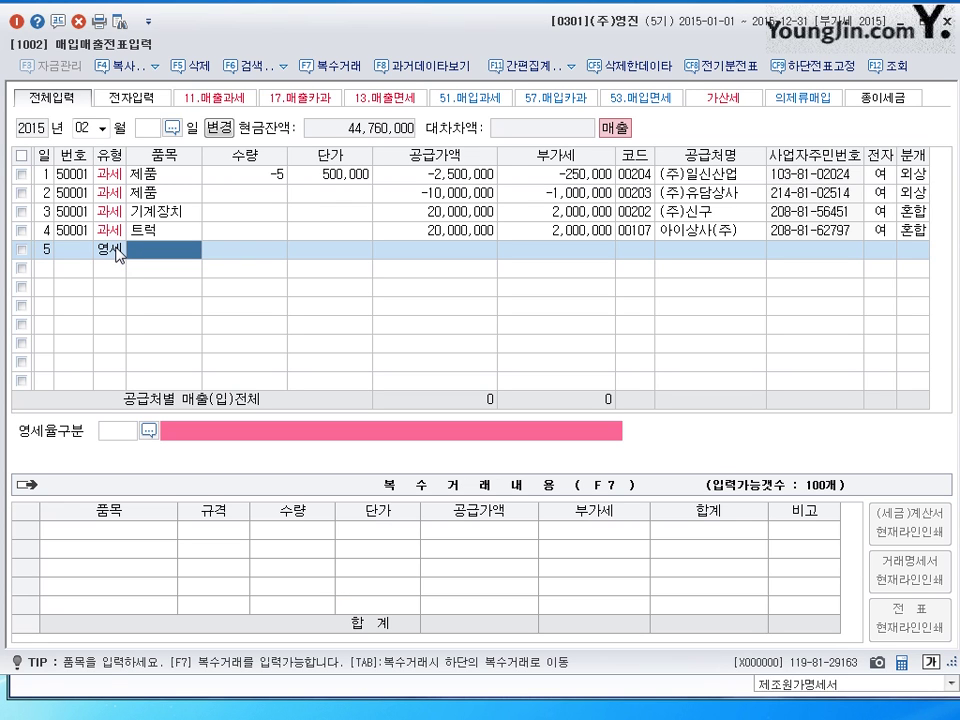
type("가")
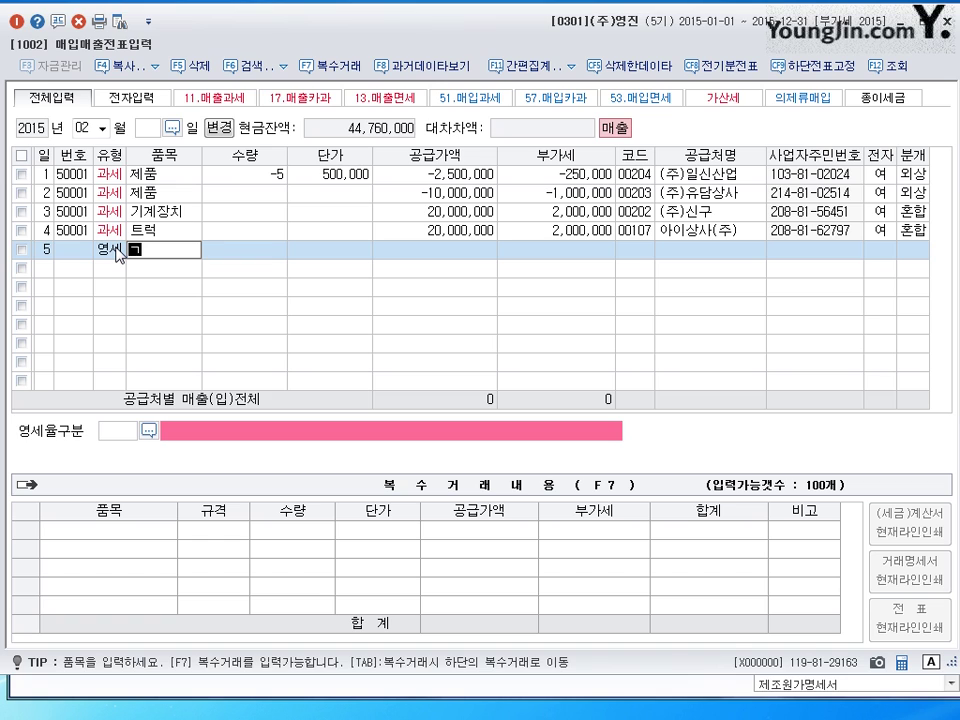
type("ㄹㅏㅇ")
key("Return")
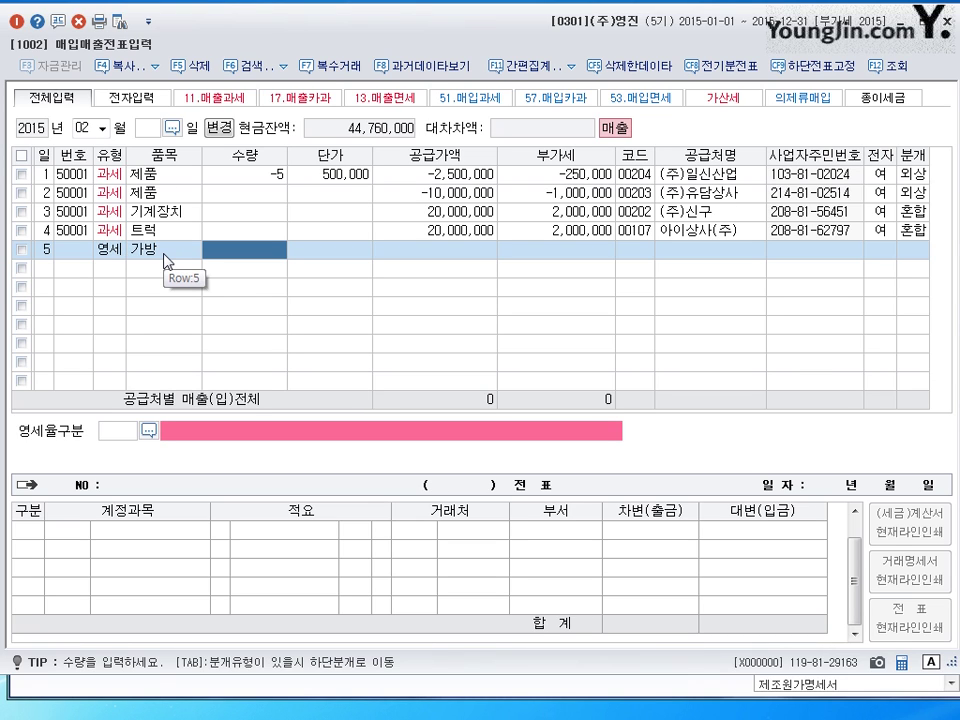
type("40")
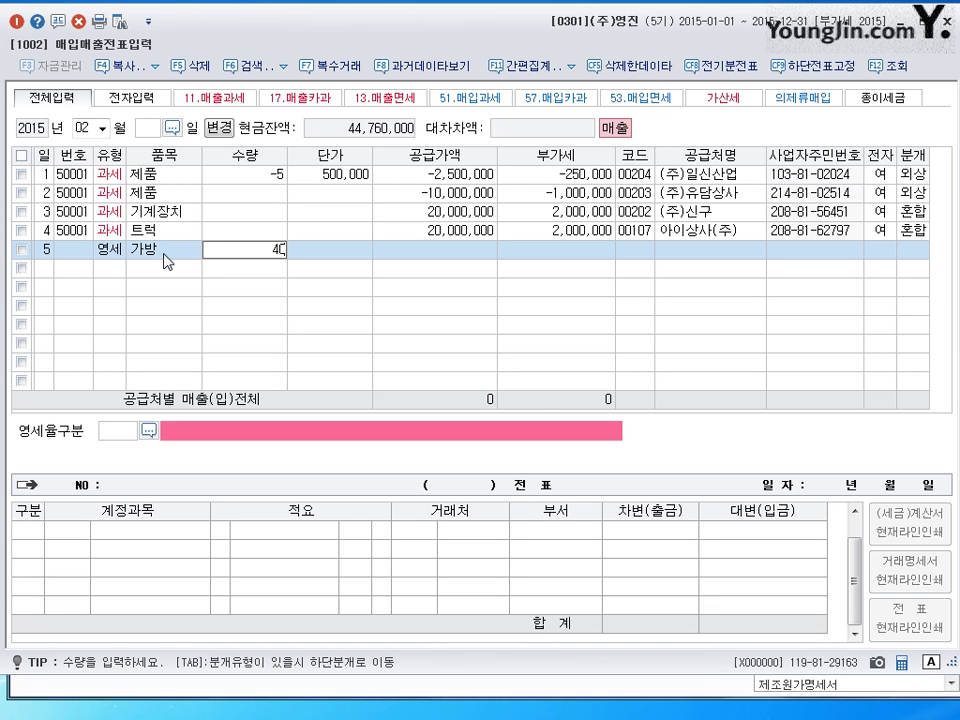
key("Return")
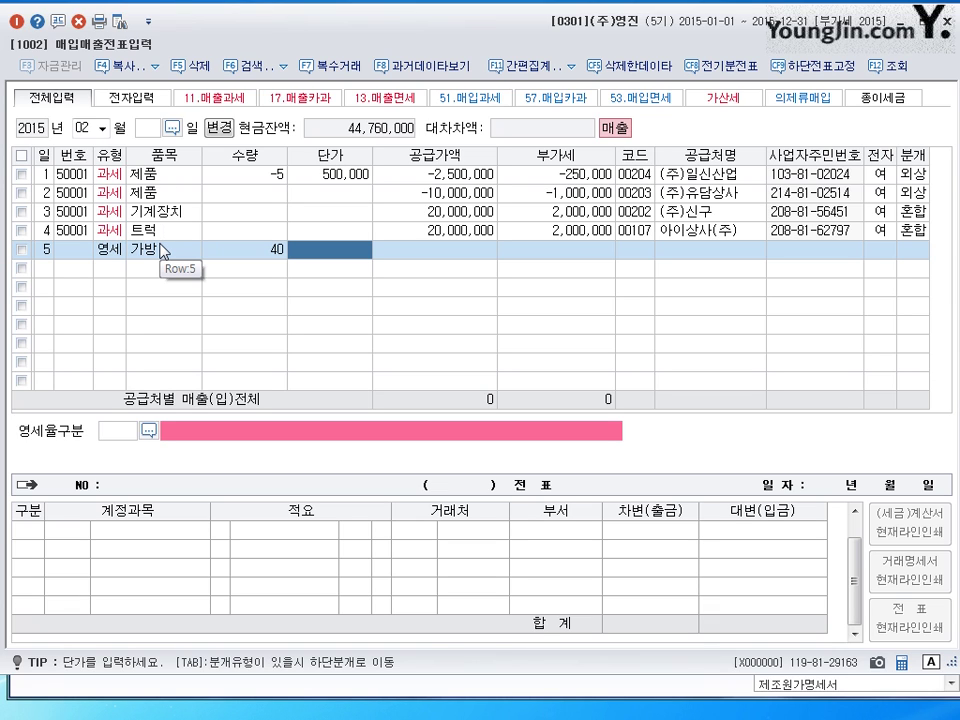
type("170000")
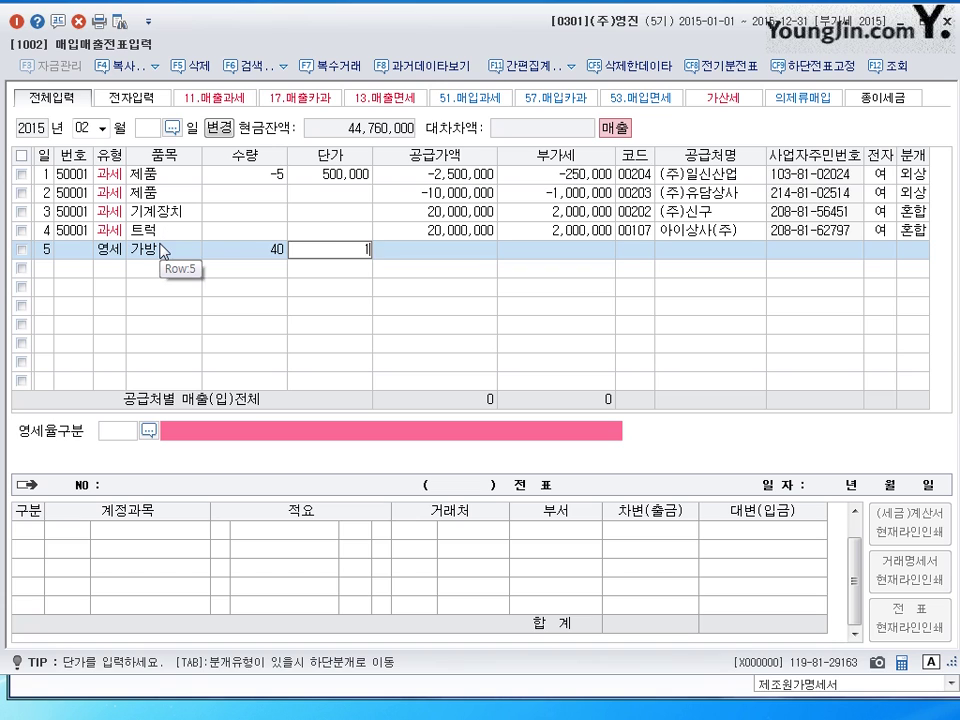
key("Return")
key("Return")
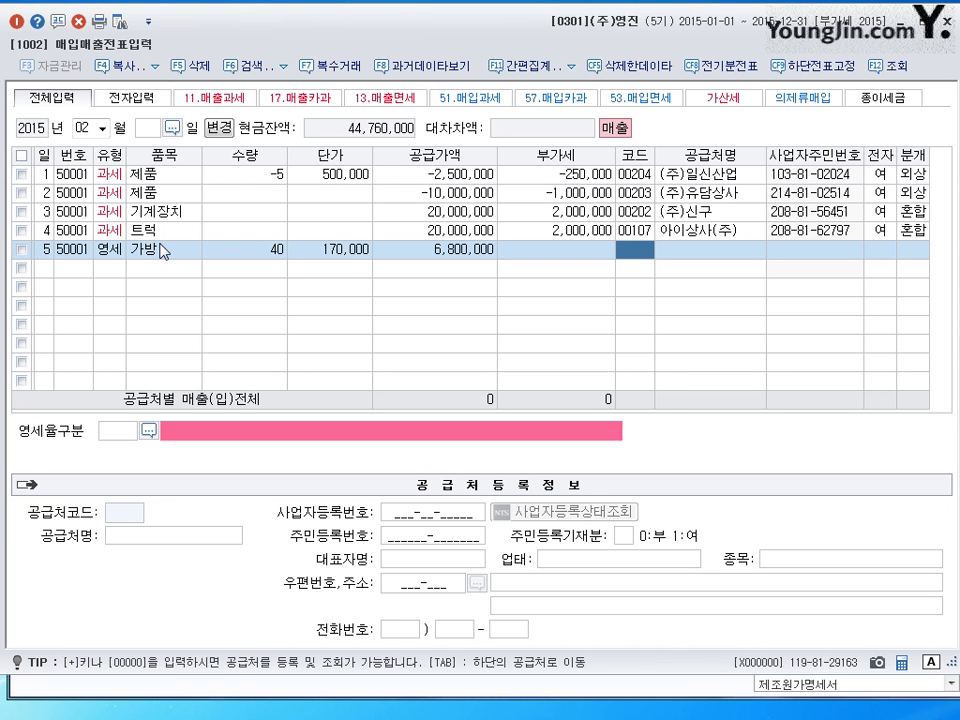
- Set the customer to (주)상도 and mark the 가방 sale as an electronic invoice
type("ㅅㅇ도")
key("Return")
key("Return")
key("Return")
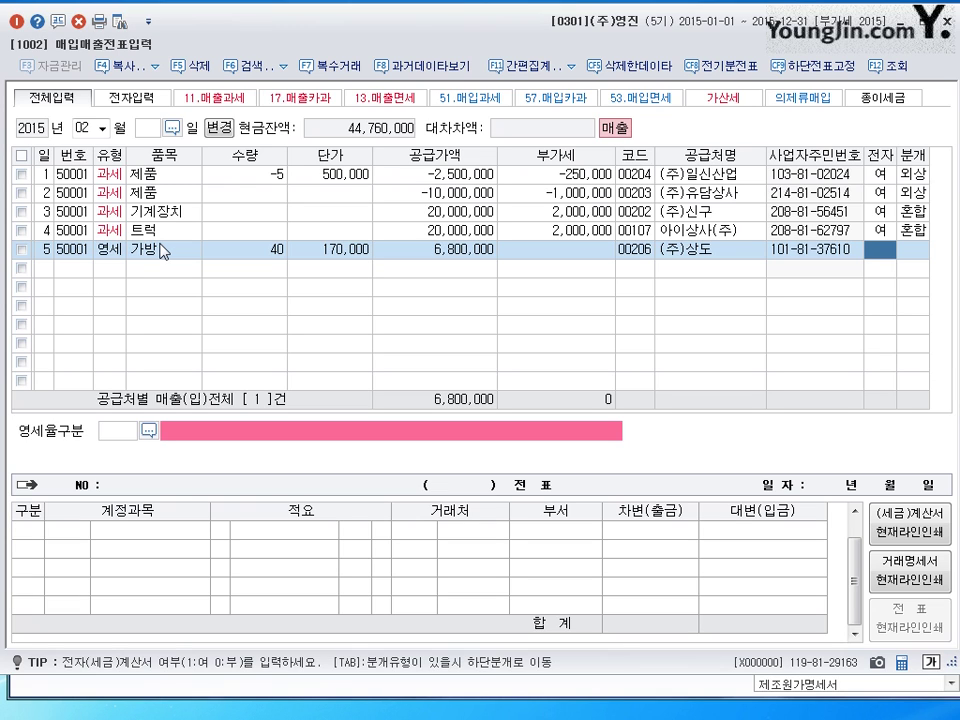
type("1")
key("Return")
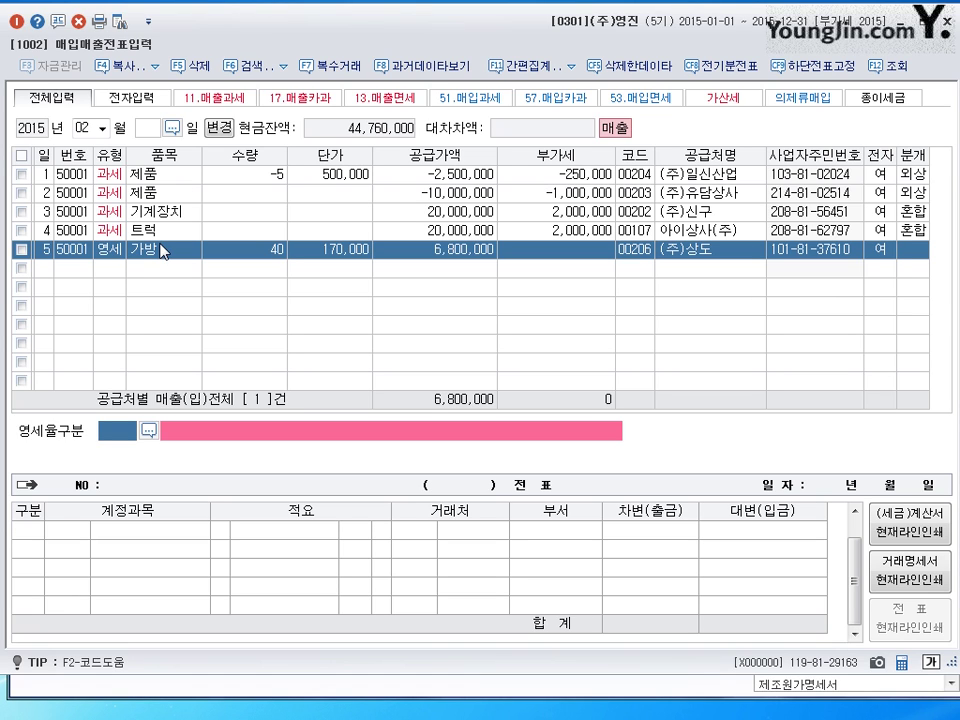
- Set zero-rate category 3 (내국신용장·구매확인서) and choose the 3 혼합 journal type
left_click(150, 432)
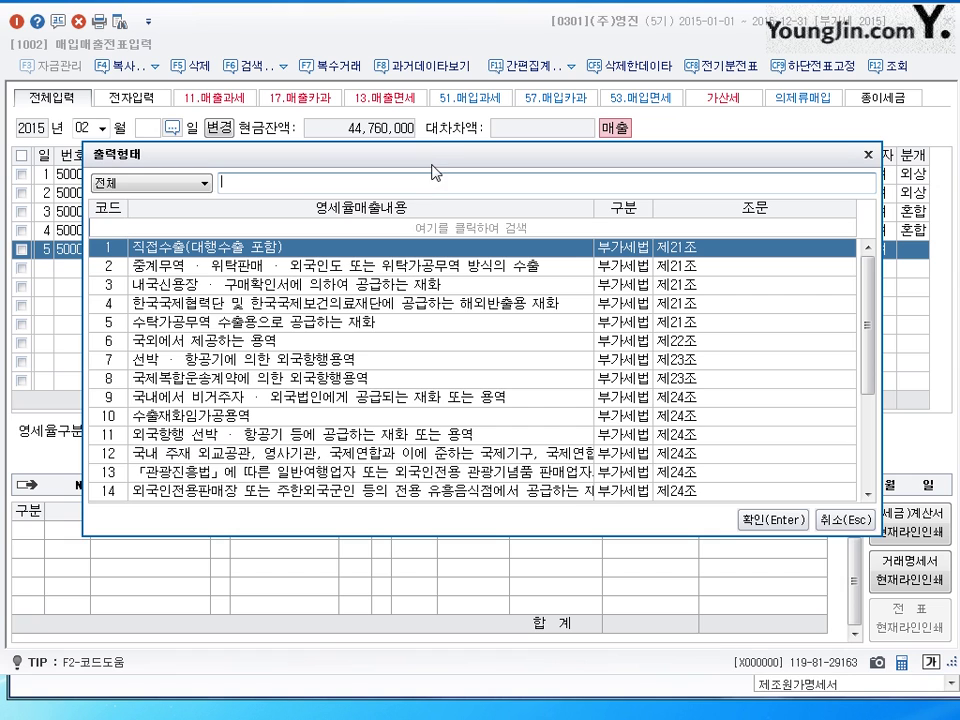
left_click_drag(432, 172, 432, 210)
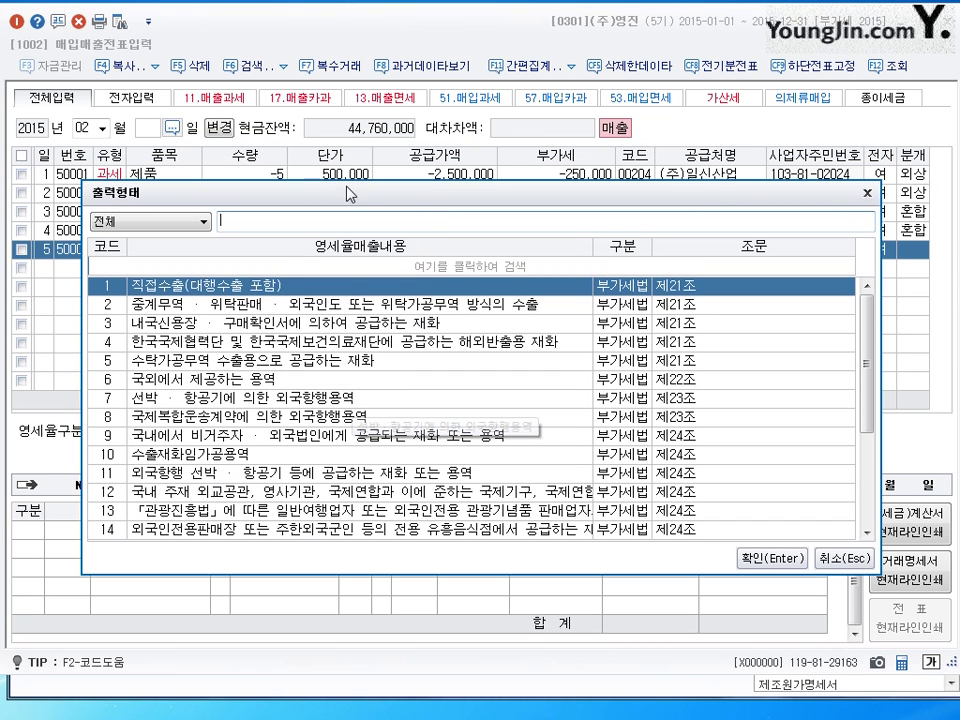
left_click_drag(350, 193, 350, 189)
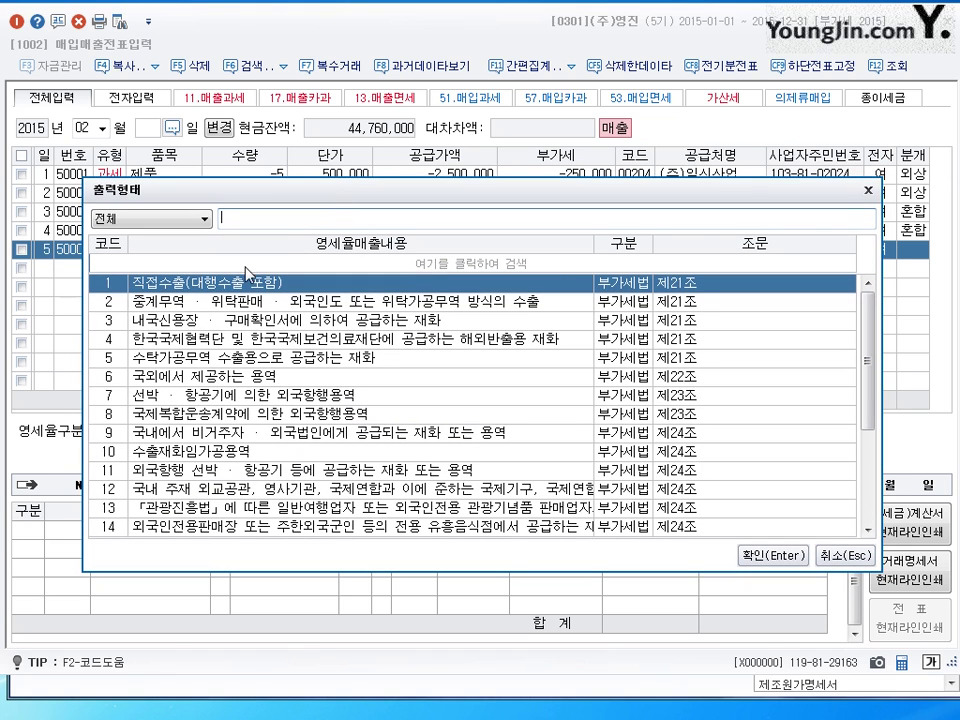
left_click(175, 321)
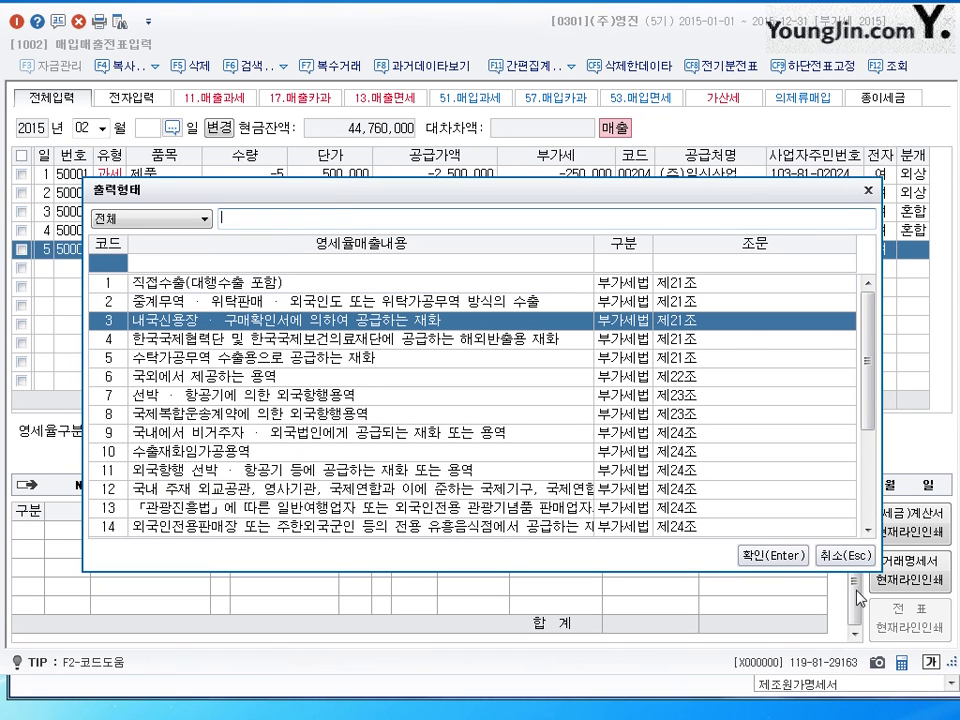
left_click(785, 563)
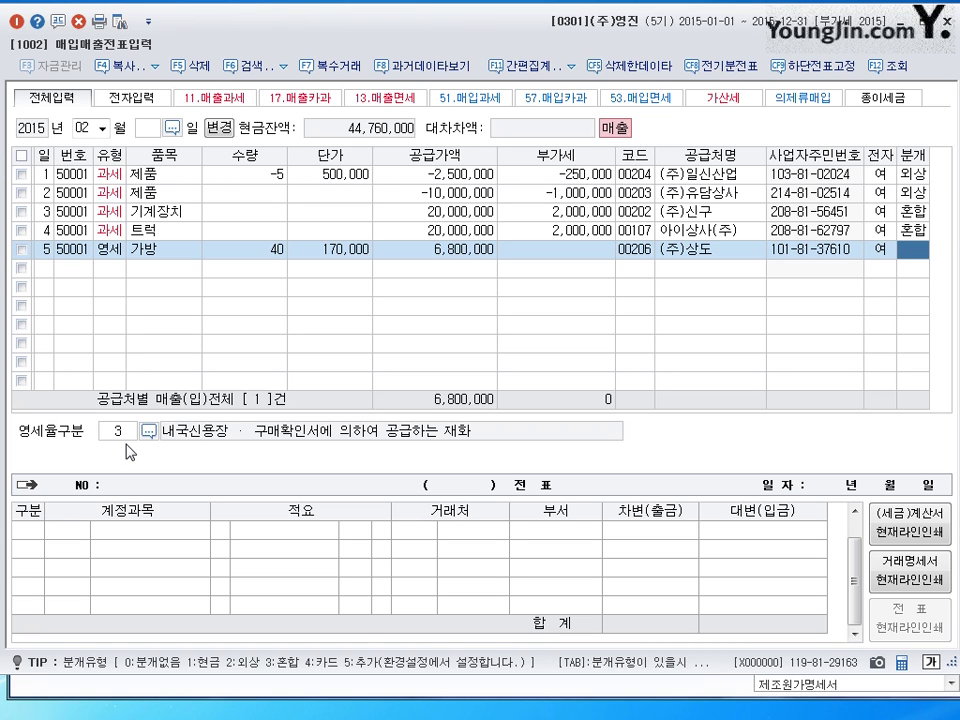
type("3")
key("Return")
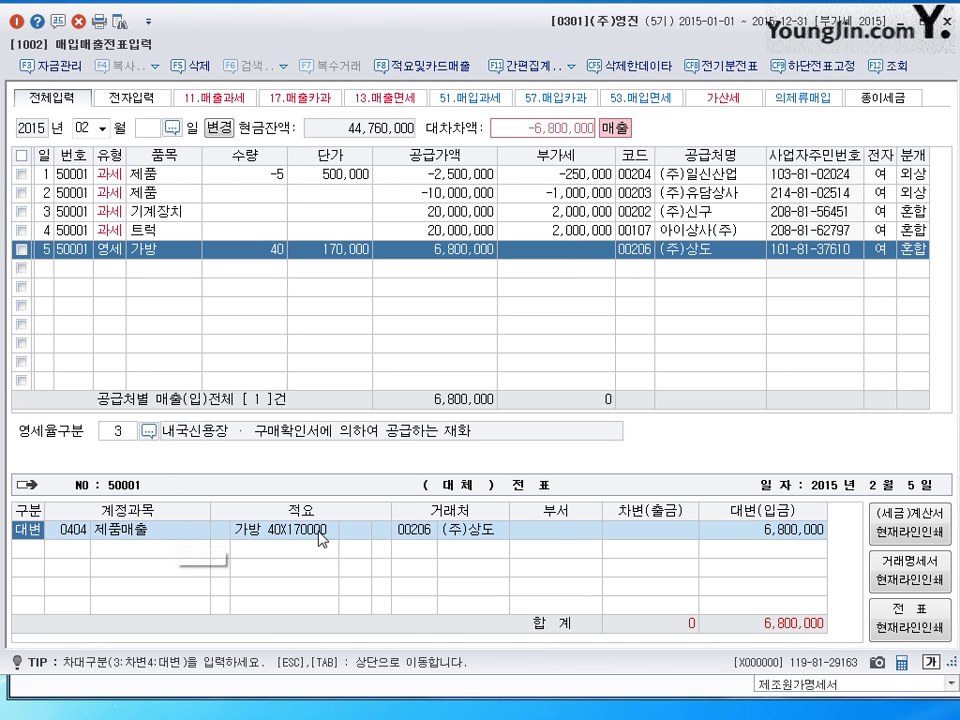
- Debit 6,800,000 to 당좌예금 against the 제품매출 credit and save row 5
left_click(772, 530)
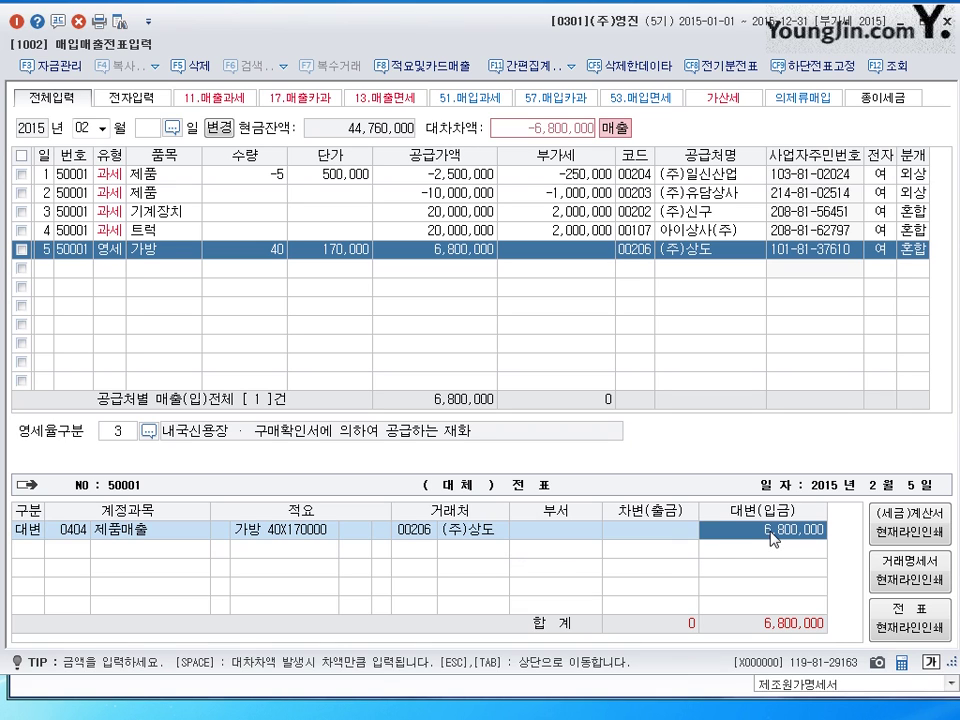
key("Return")
type("3")
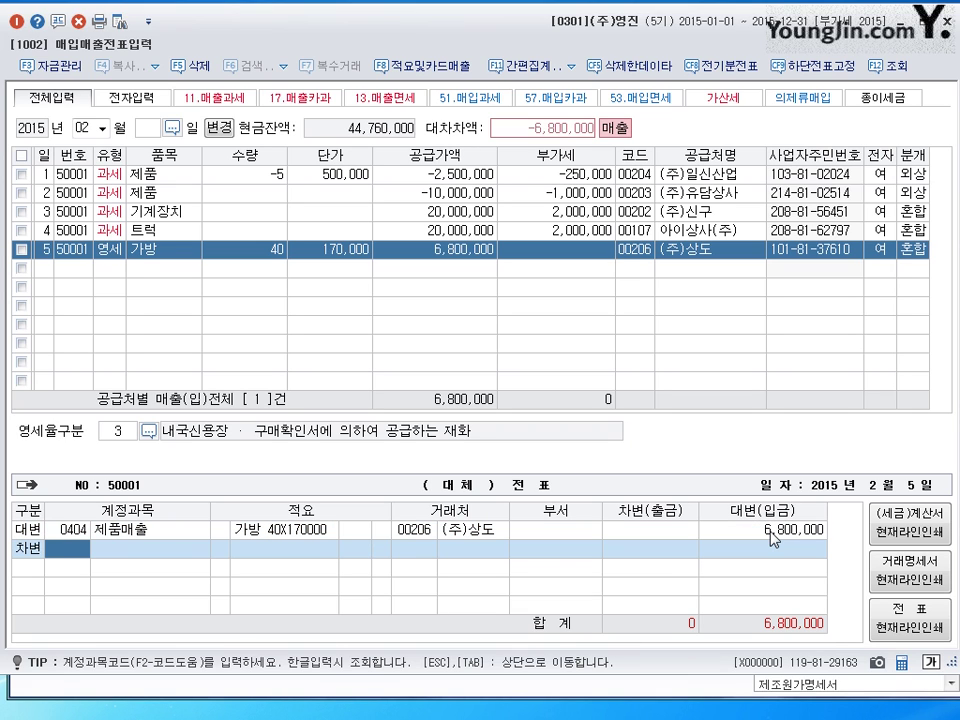
type("102")
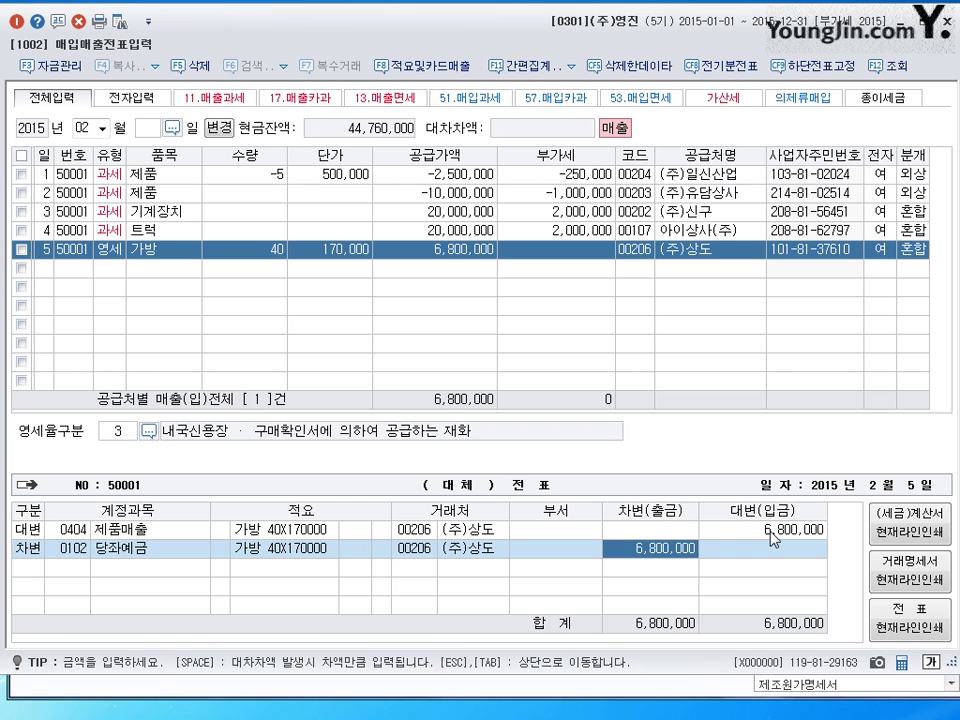
key("Escape")
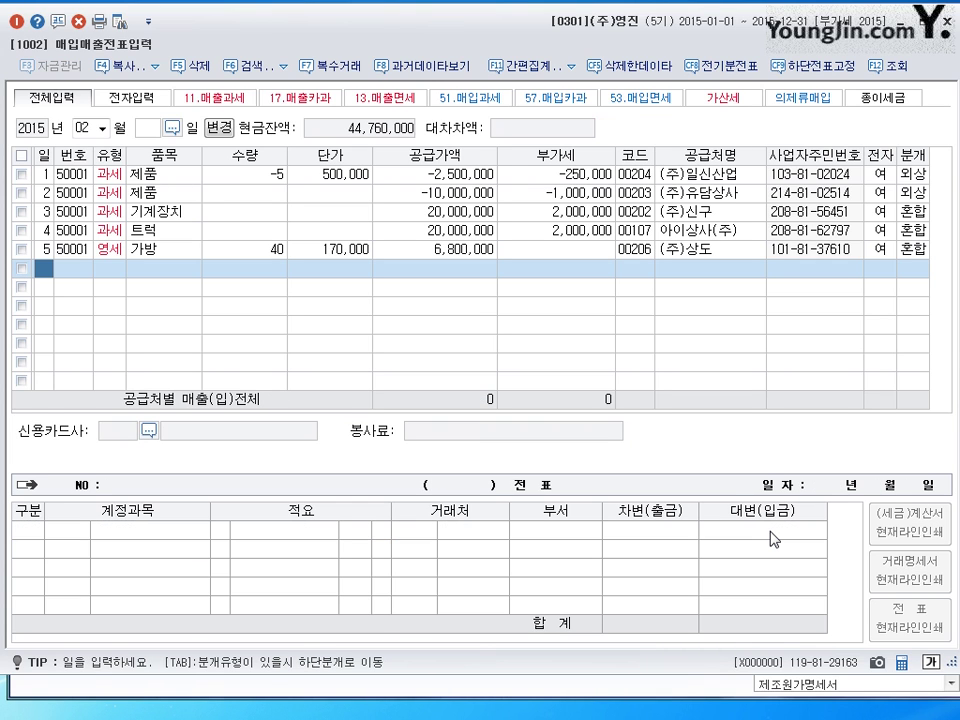
- Start a February 6 zero-rated (12 영세) entry for the item 제품
type("6")
key("Return")
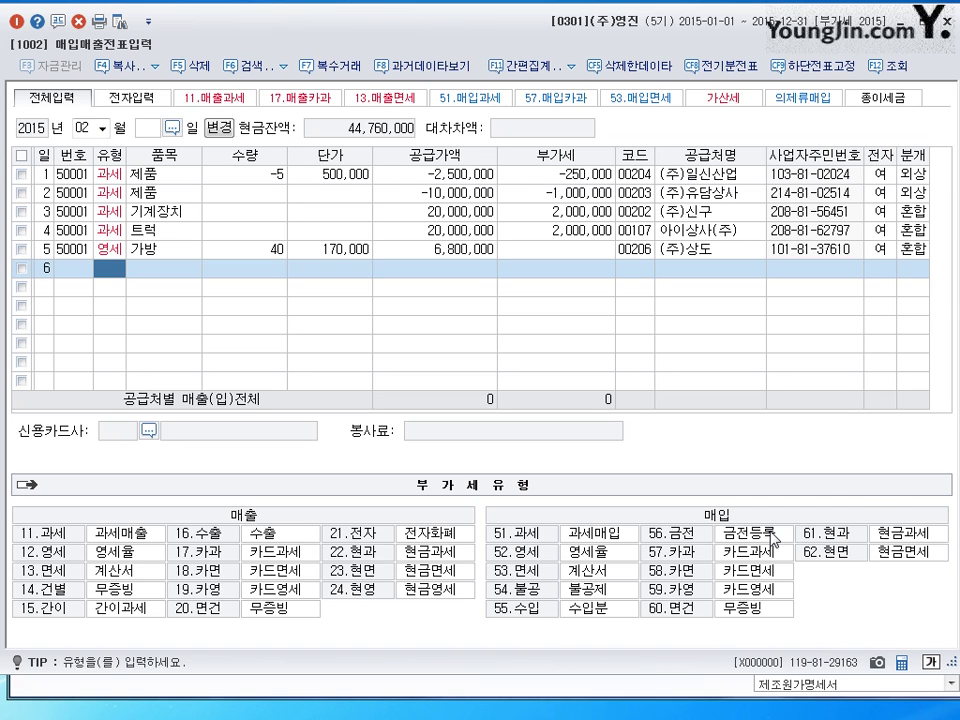
type("12")
key("Return")
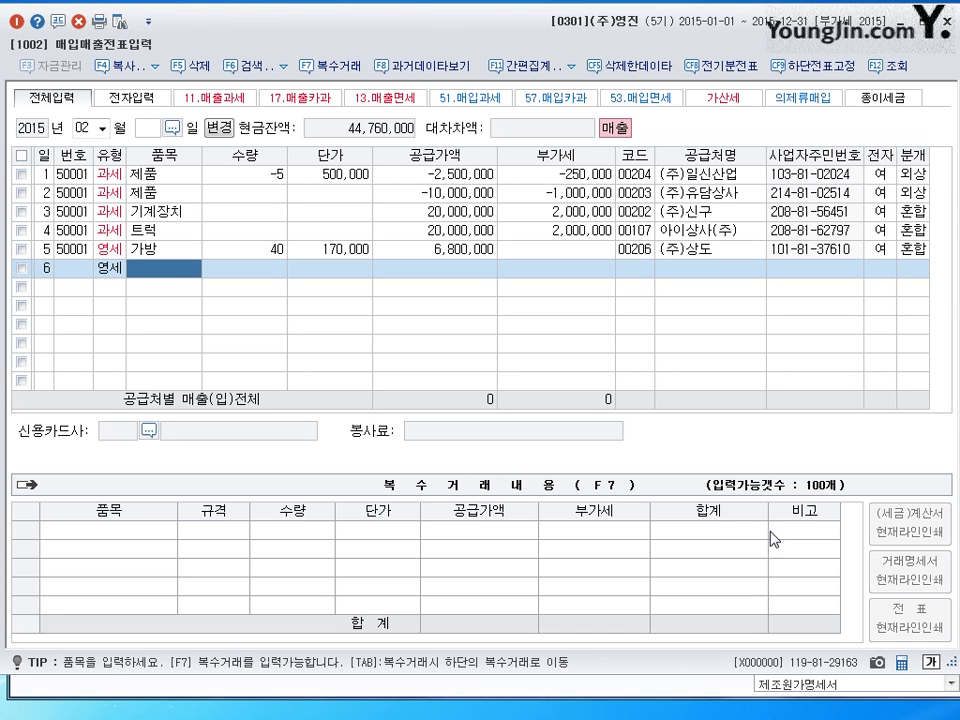
type("젤")
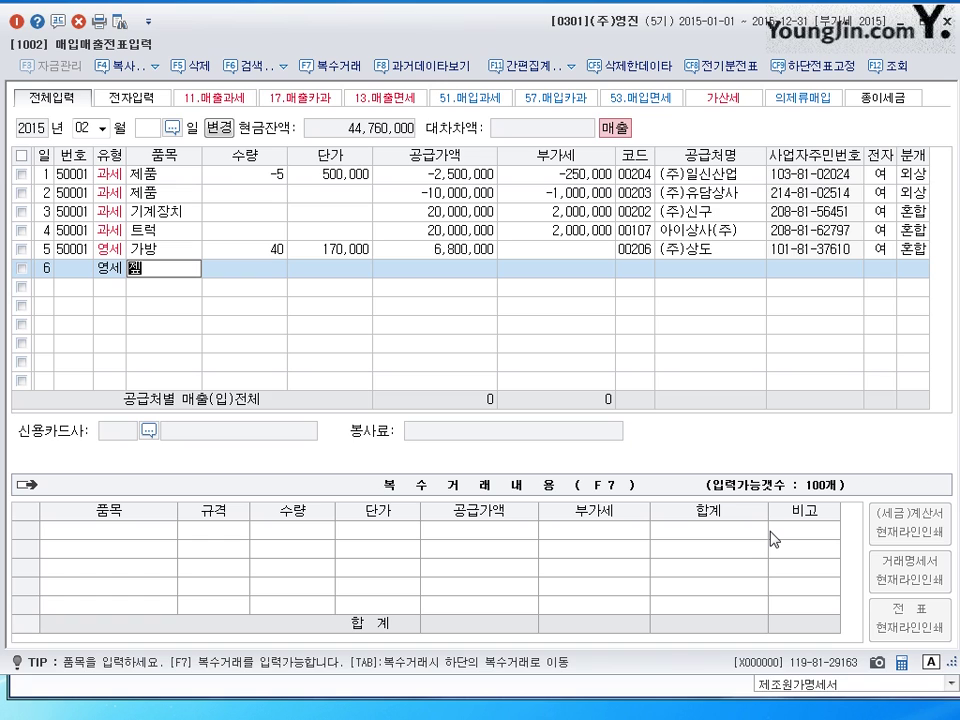
type("품")
key("Return")
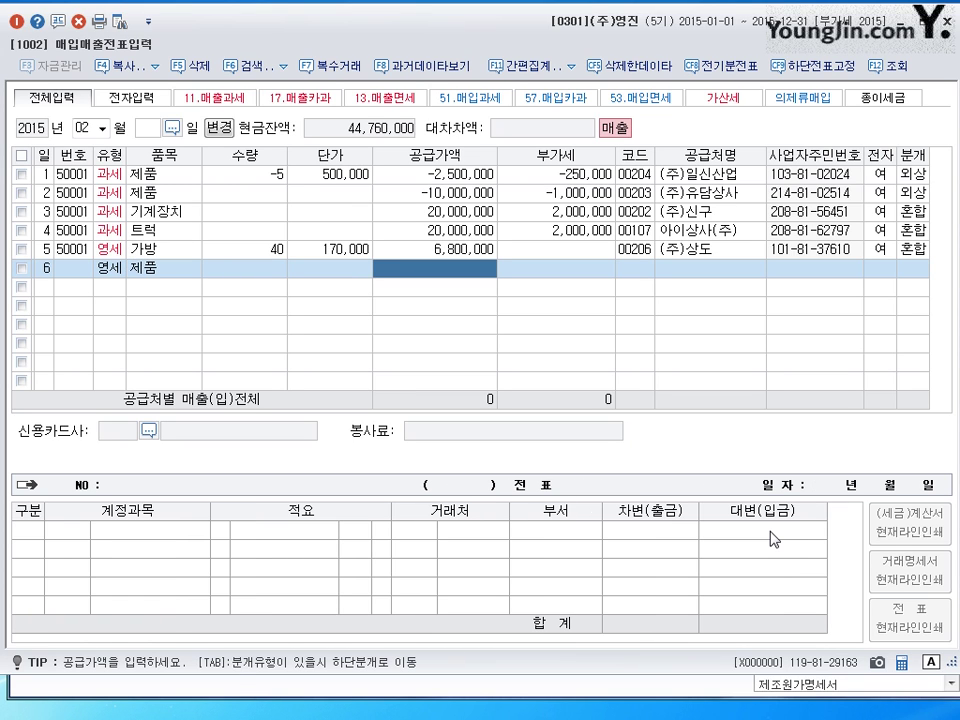
- Enter 200 units at 1,000,000 to customer 00206 (주)상도, electronic invoice, category 3
key("shift+Tab")
key("shift+Tab")
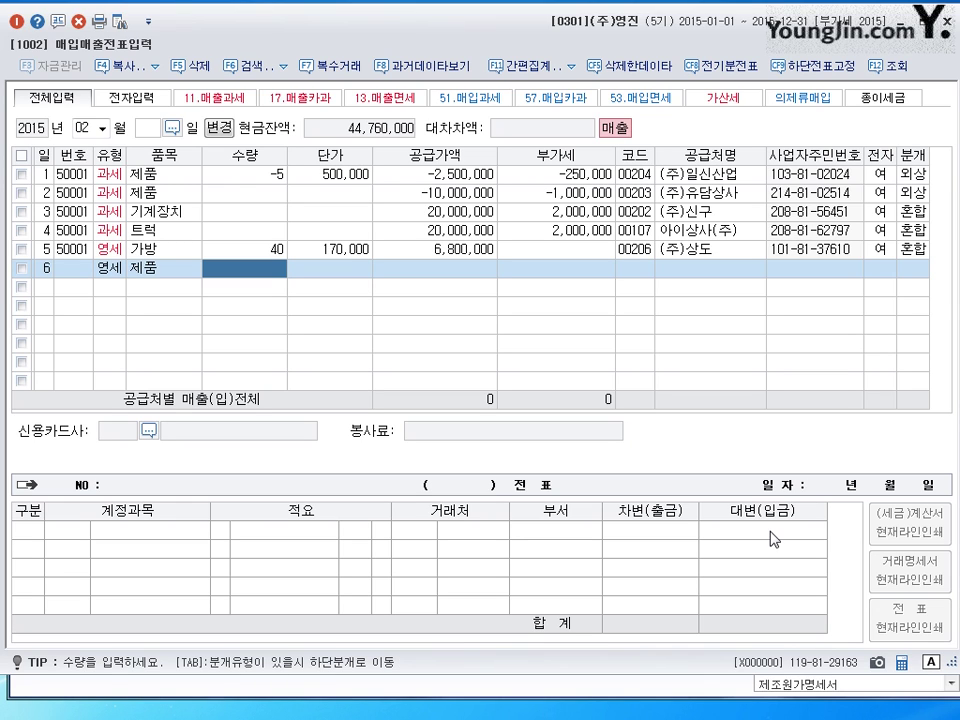
type("200")
key("Return")
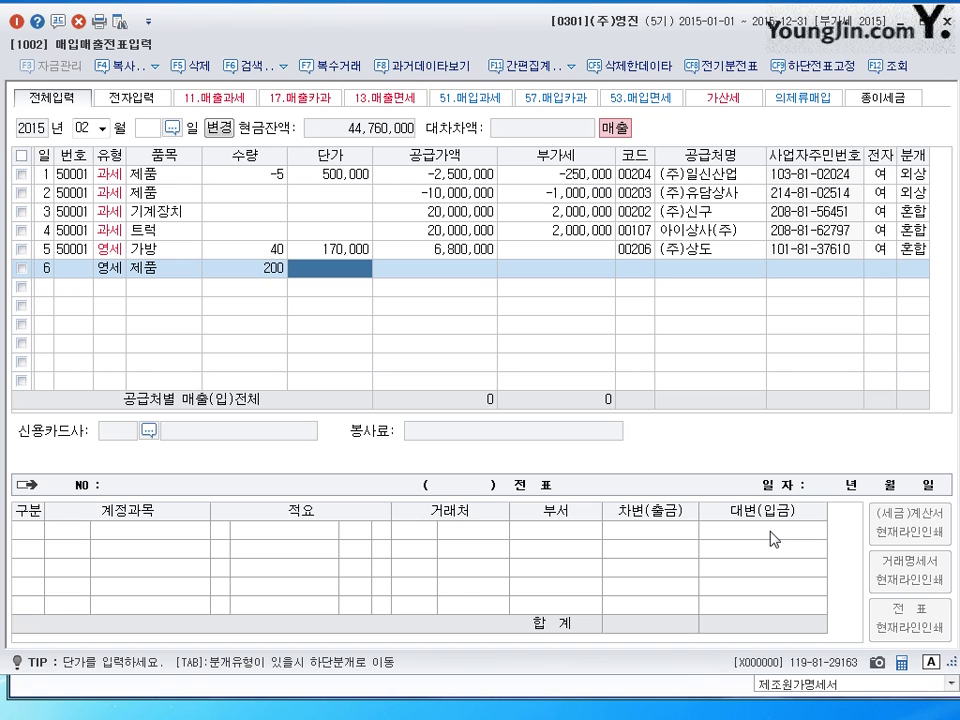
type("1000000")
key("Return")
key("Return")
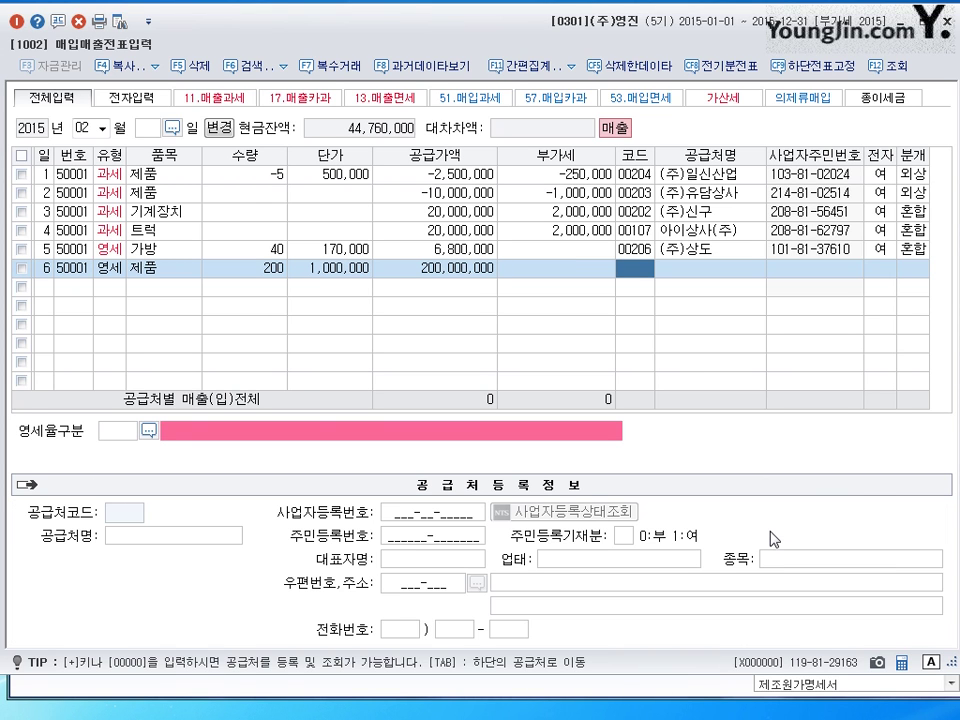
type("00206")
key("Return")
key("Return")
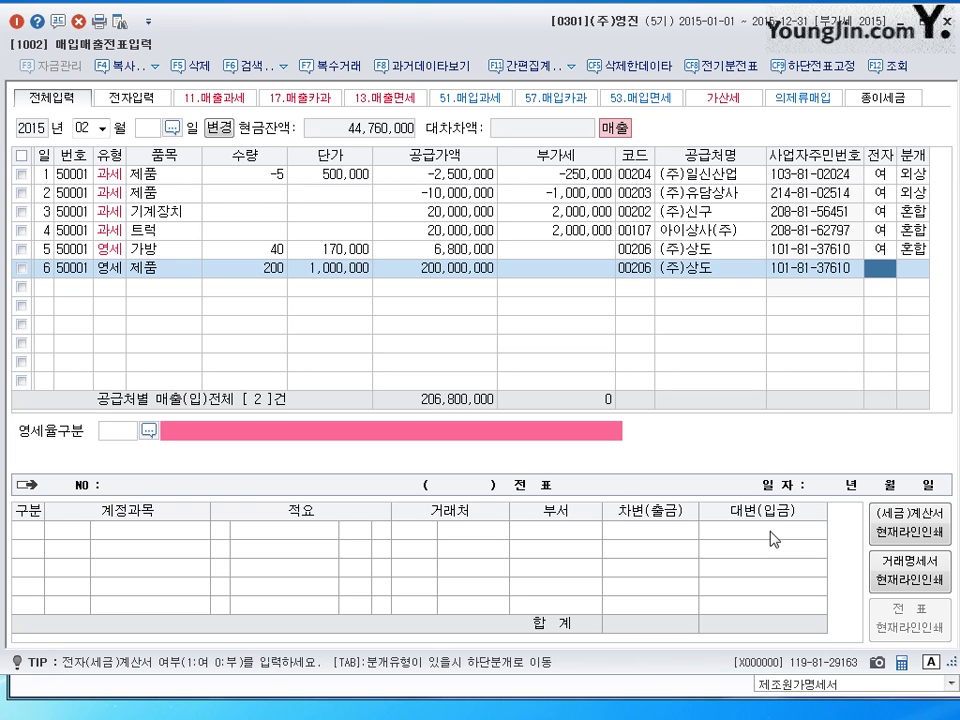
type("1")
key("Return")
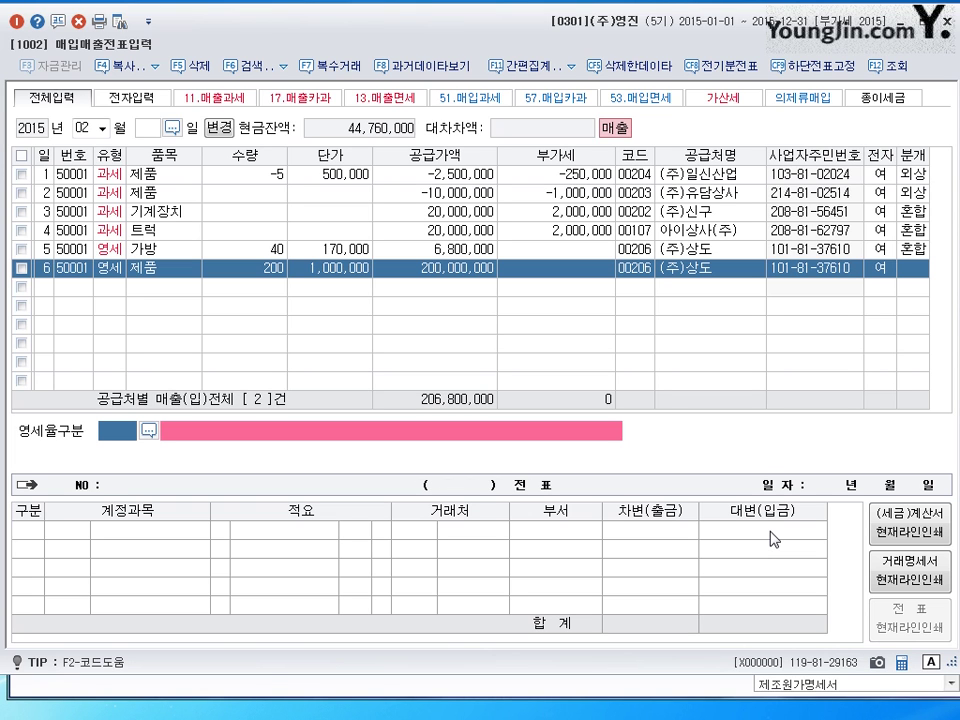
type("3")
key("Return")
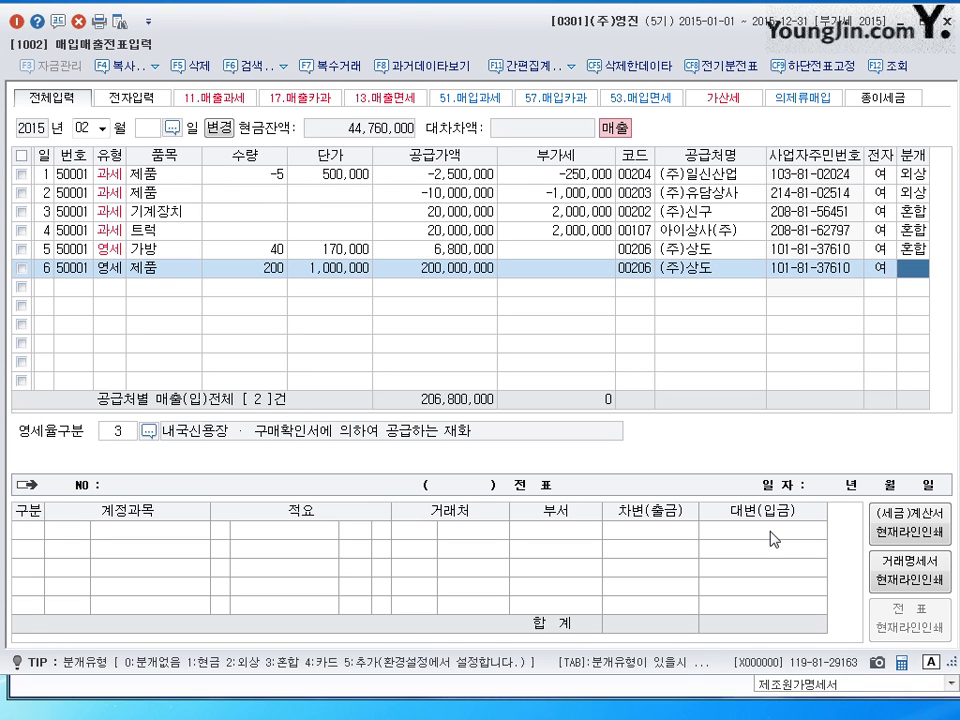
- Set the 제품 sale to a mixed journal with a 20,000,000 debit to 0101 현금
type("3")
key("Return")
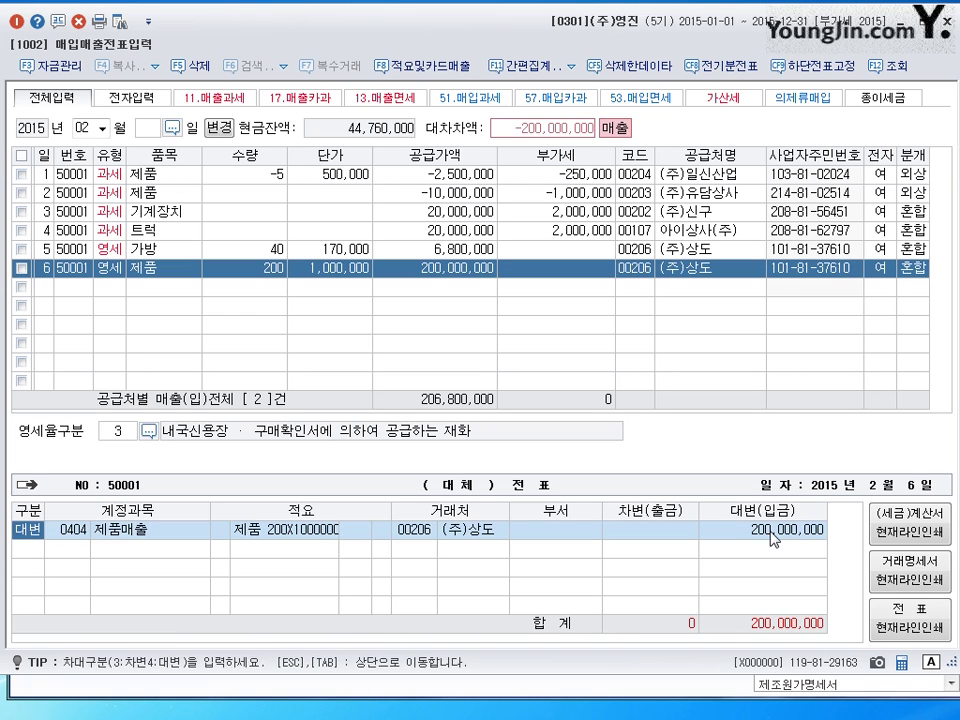
key("Down")
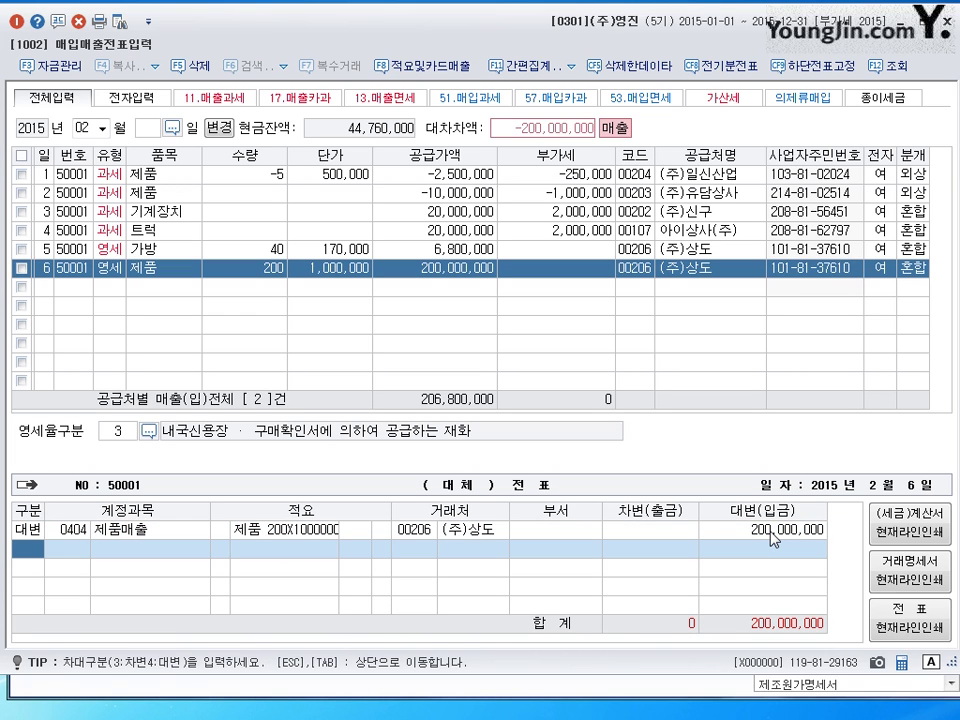
type("3")
key("Return")
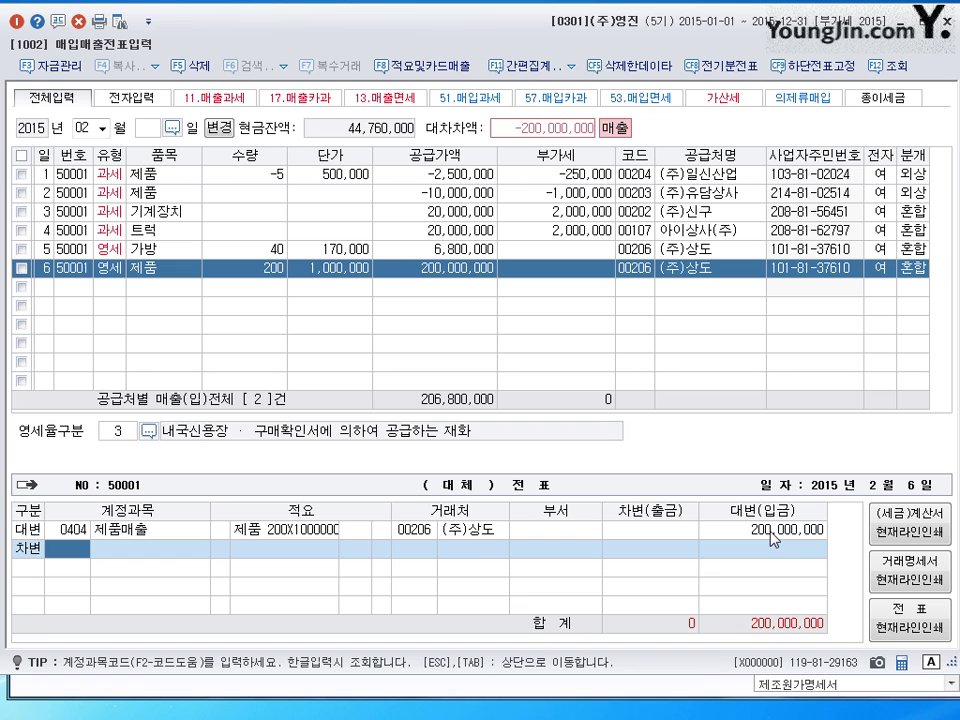
type("101")
key("Return")
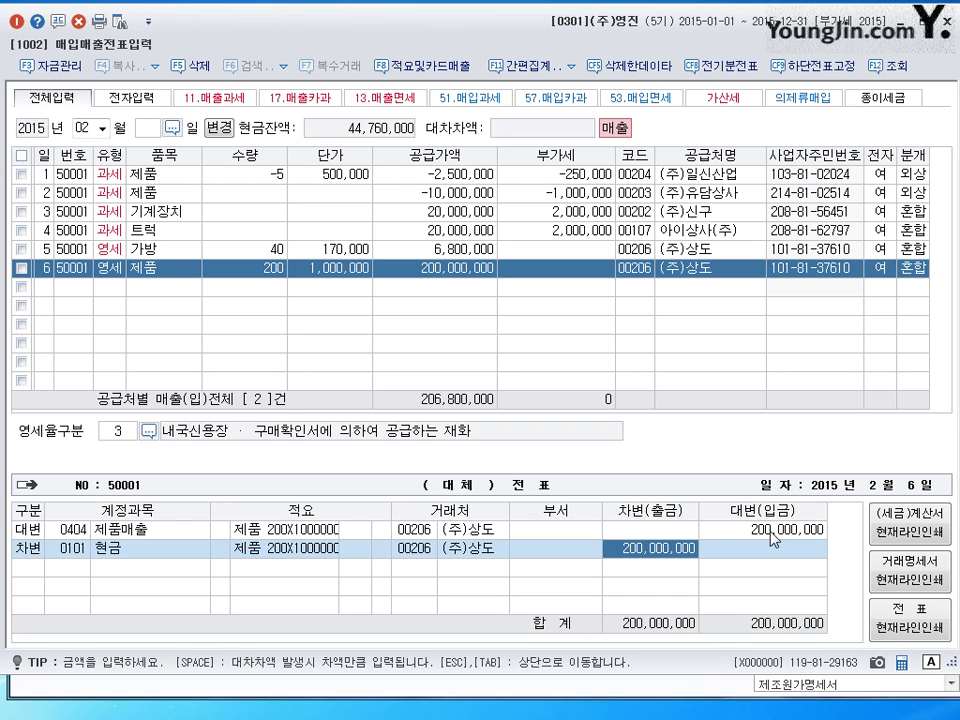
type("20000000")
key("Return")
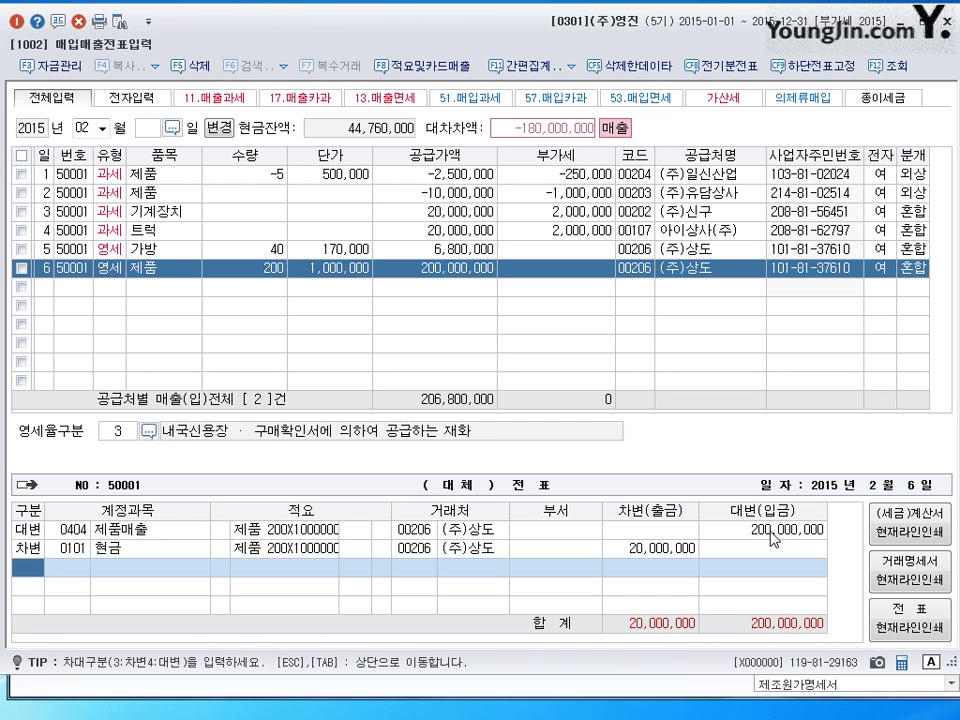
- Debit the remaining 180,000,000 to 0108 외상매출금, save row 6, and begin a February 7 entry
type("3")
key("Return")
type("108")
key("Return")
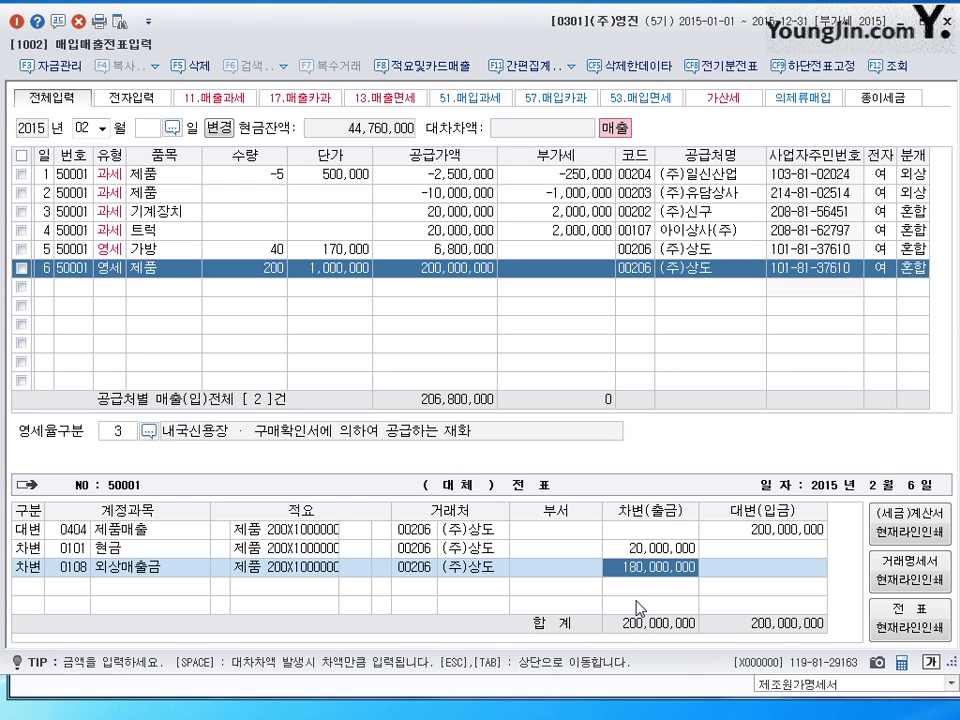
key("Return")
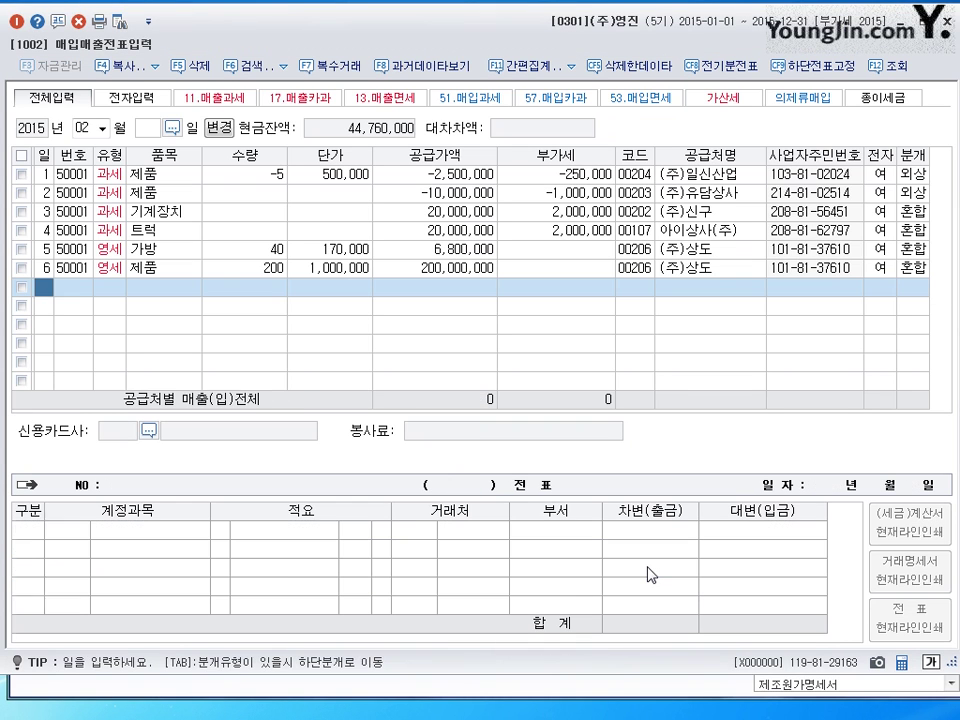
type("7")
key("Return")
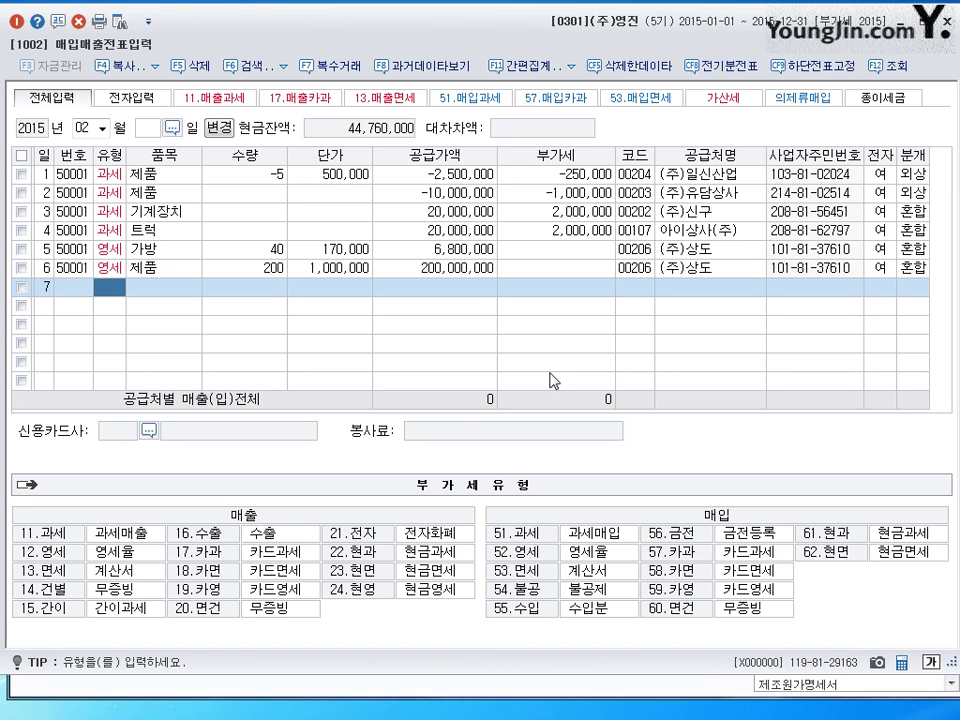
- Close 매입매출전표입력 and open 부가가치세신고서 from the 부가가치 menu
key("Escape")
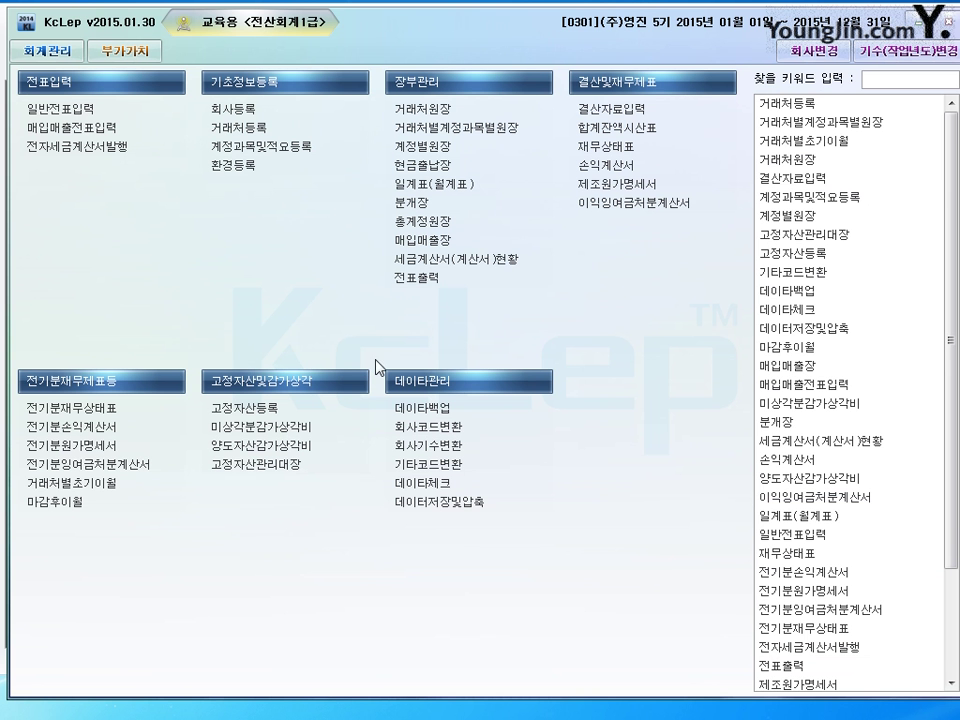
left_click(110, 49)
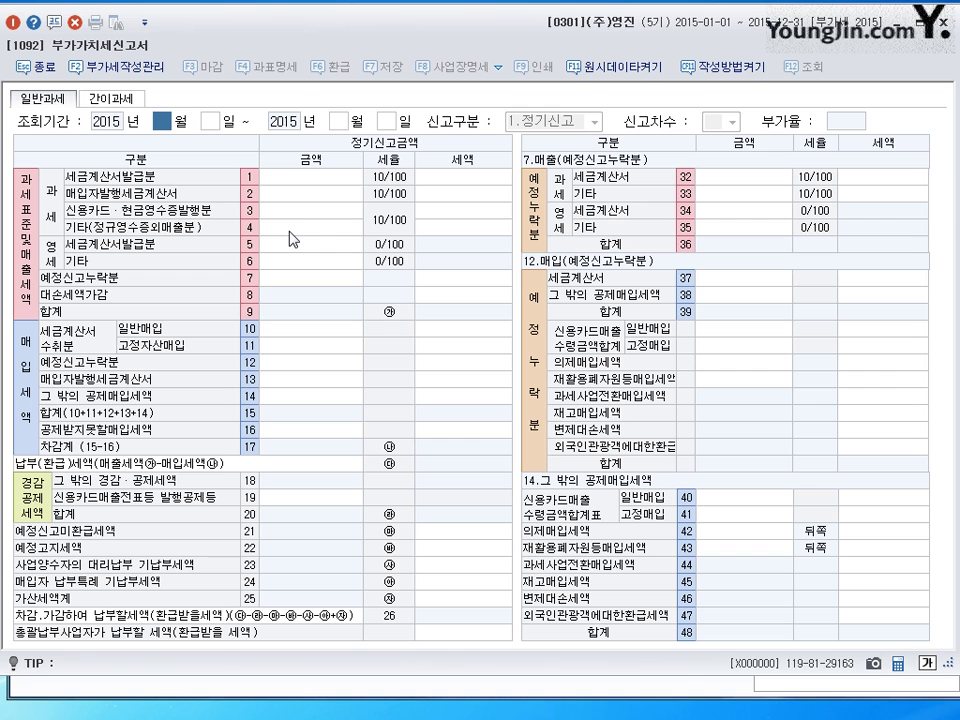
- Close the VAT return and enter line 7 as a 14.건별 sale of 노트북 totalling 1,200,000
key("Escape")
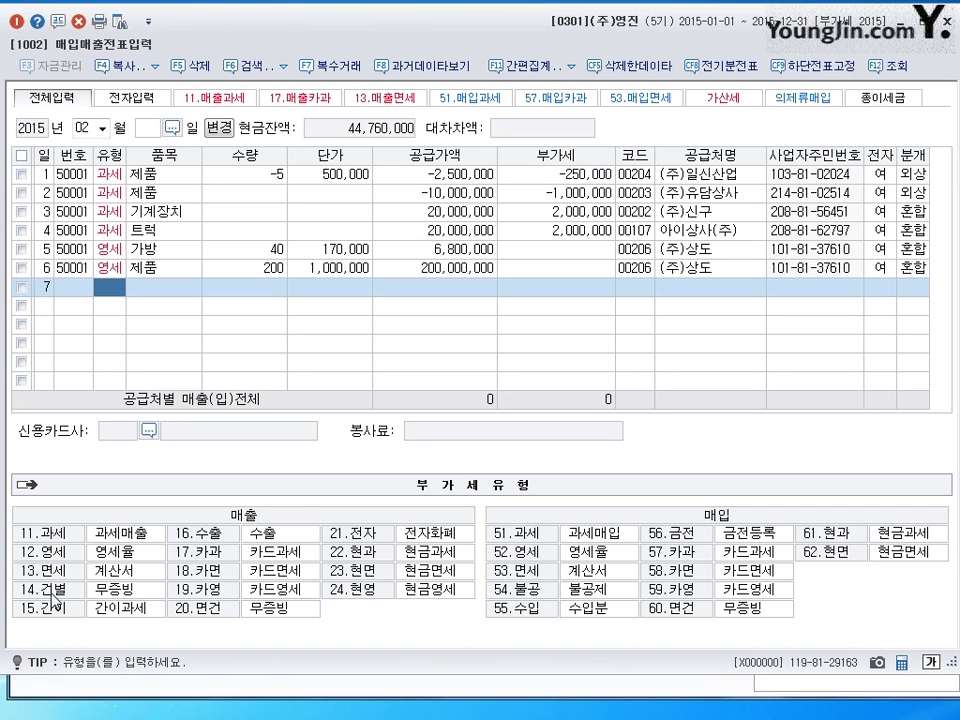
type("1")
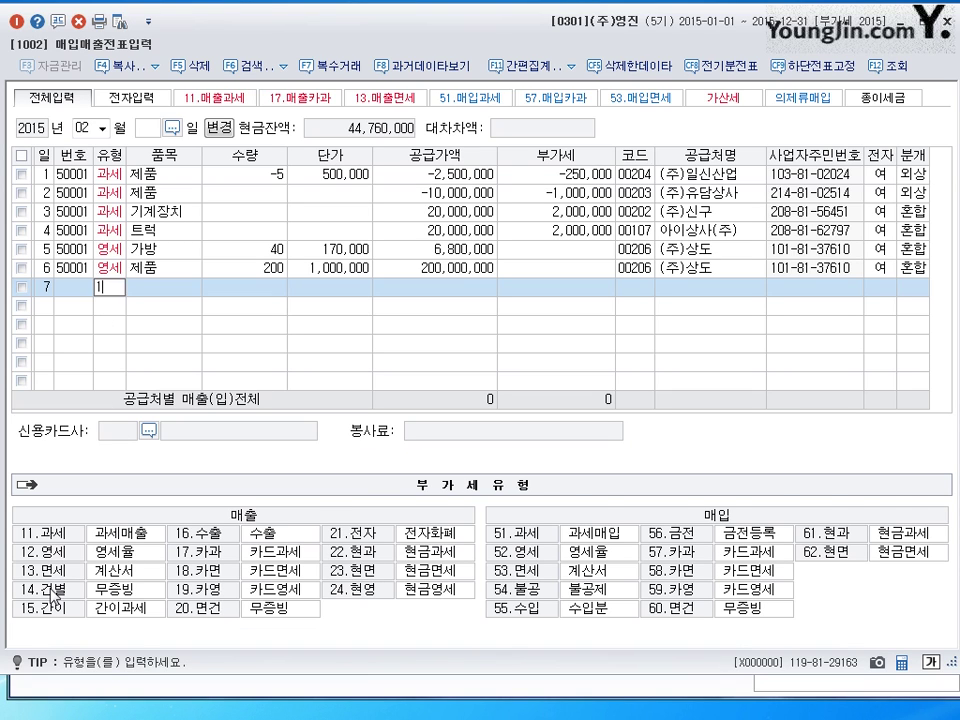
type("4")
key("Return")
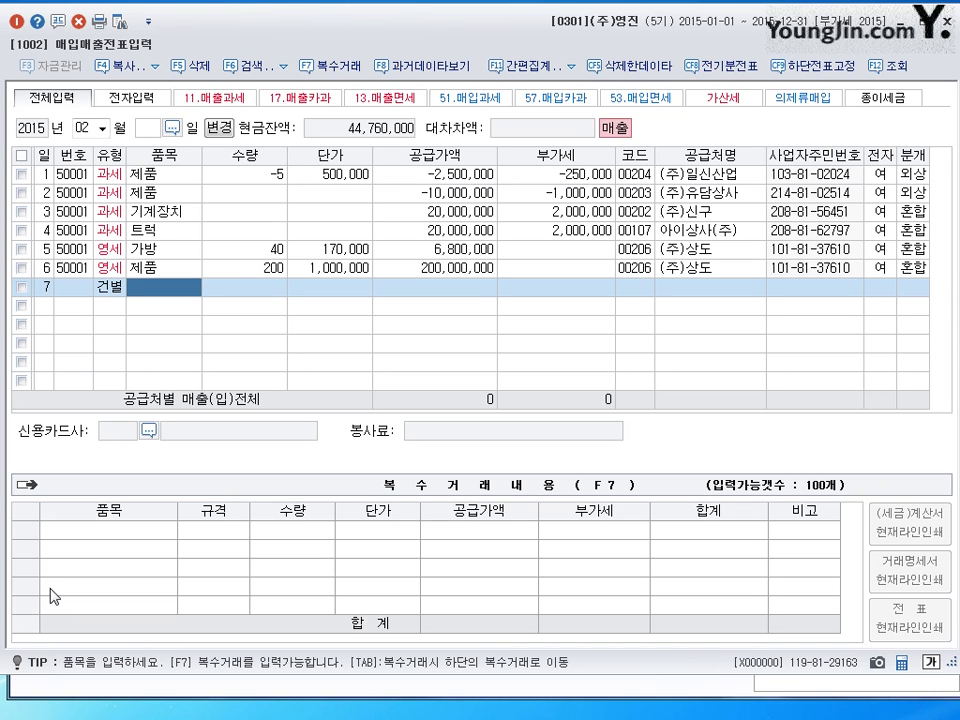
type("놑")
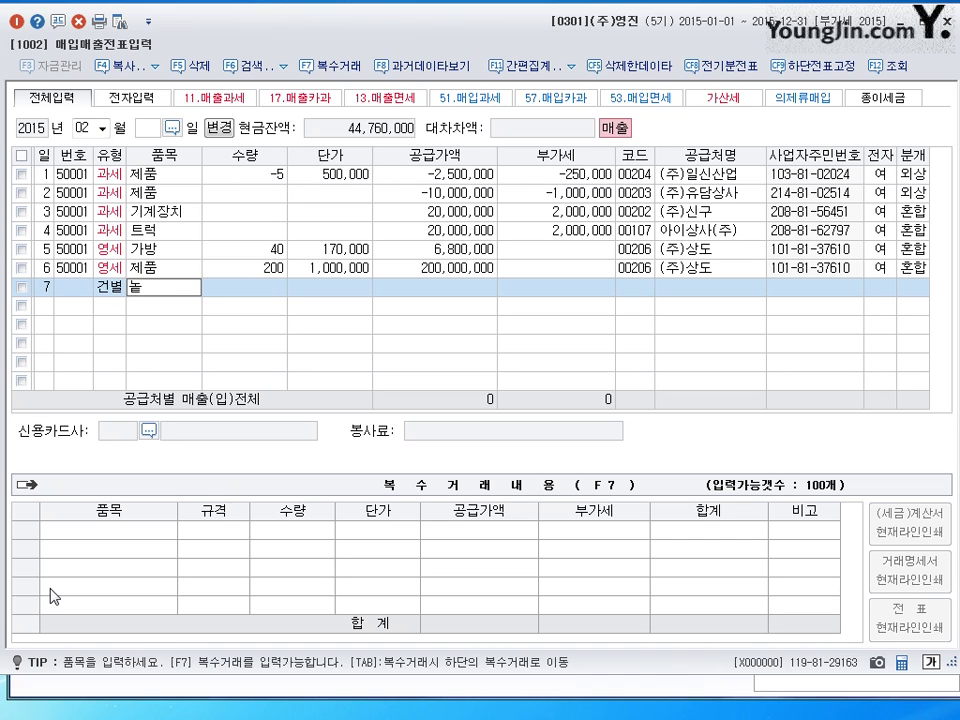
type("트북")
key("Return")
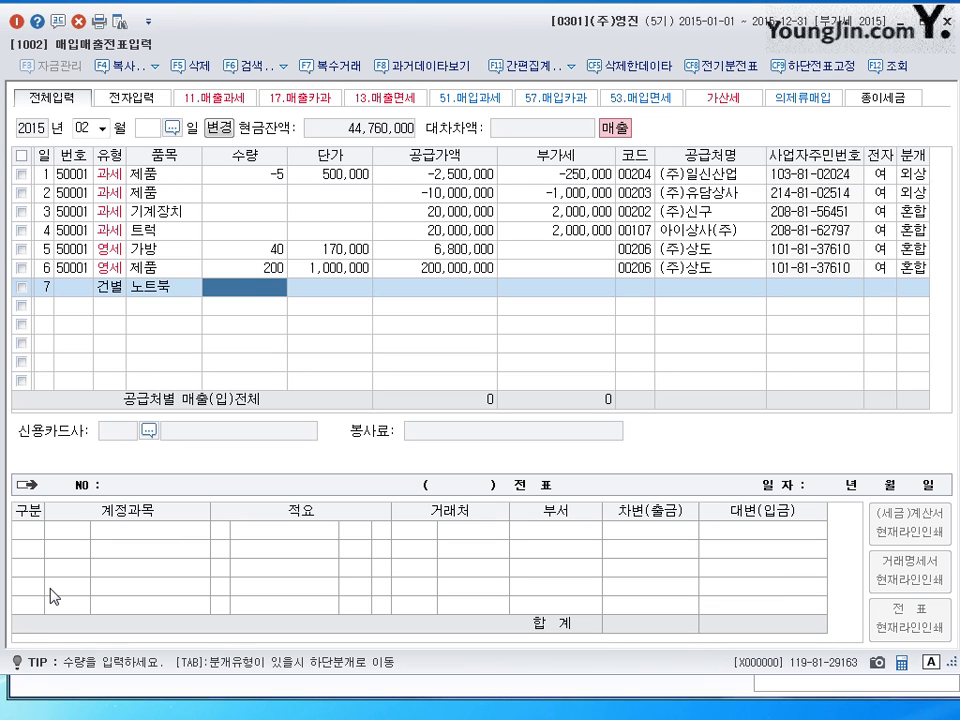
key("Return")
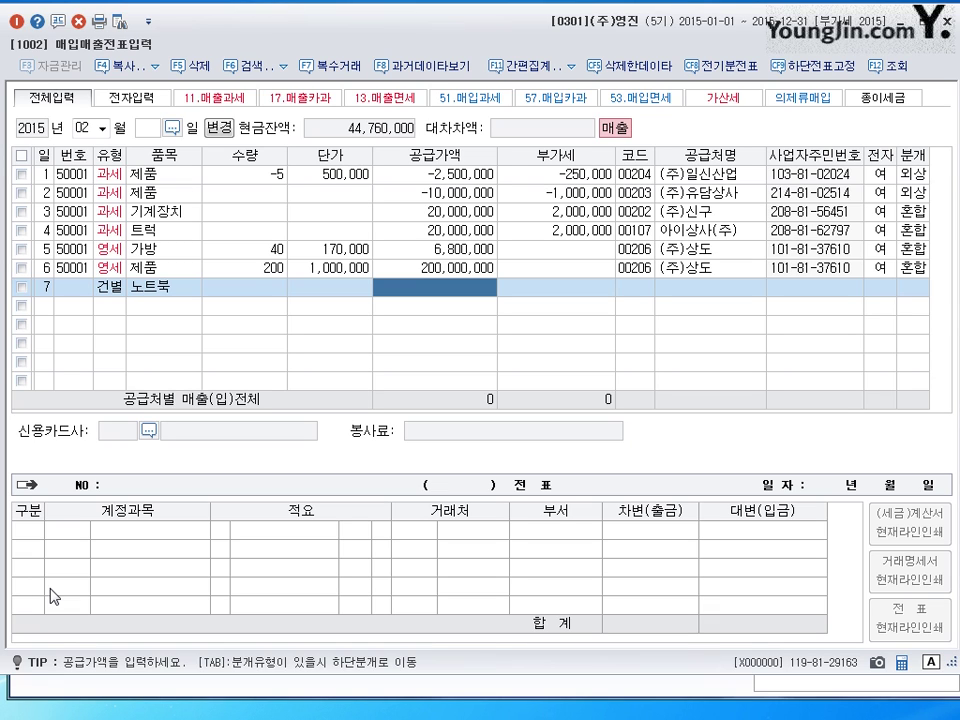
type("1,200,00")
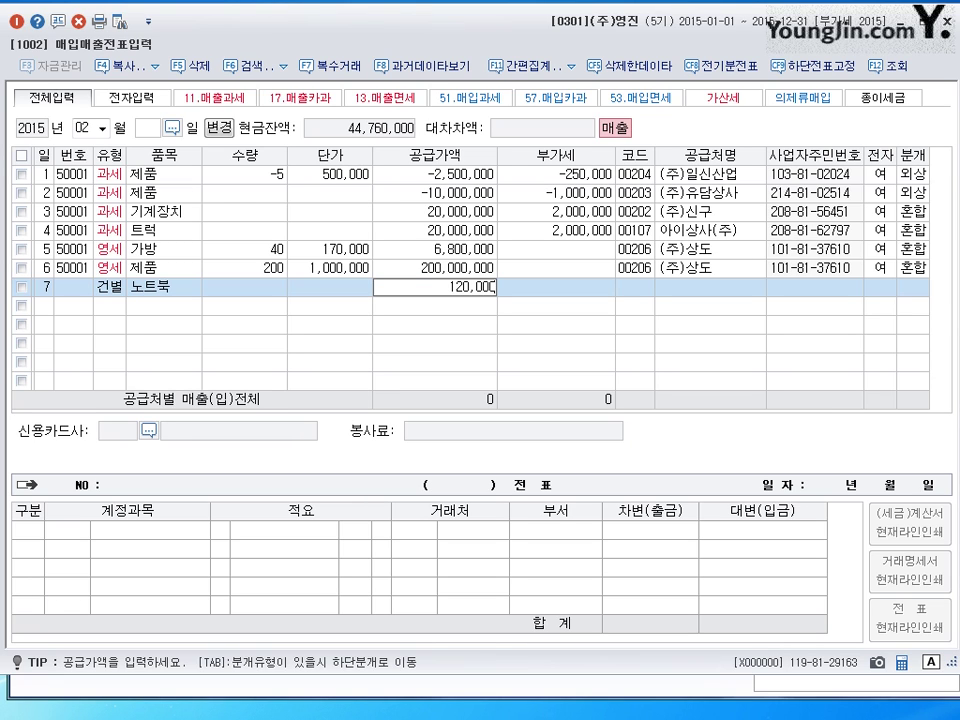
type("0")
key("Return")
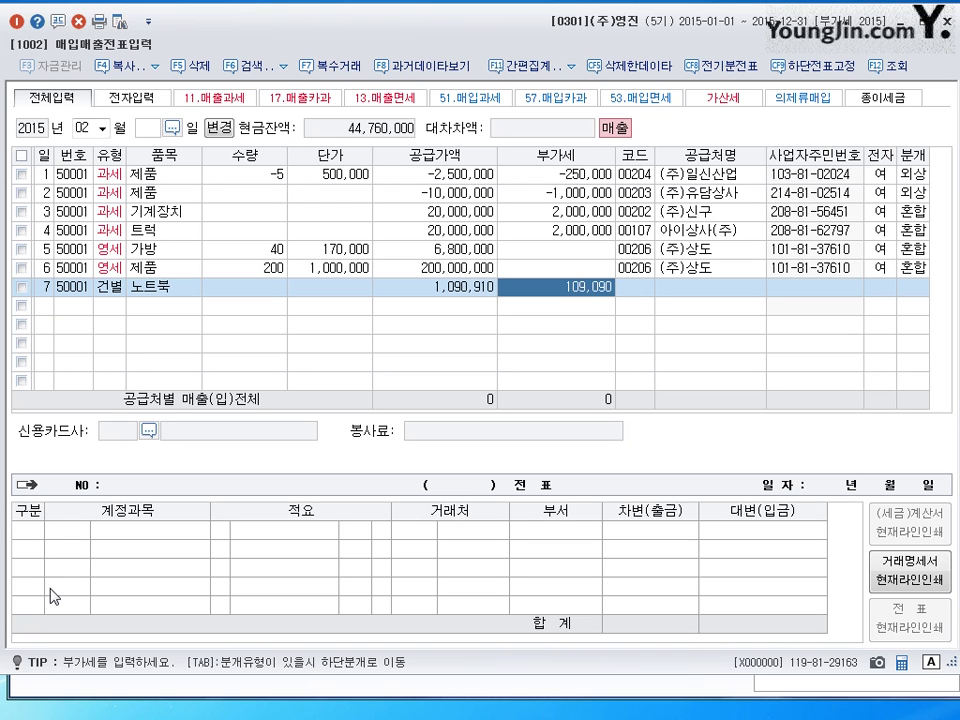
key("Return")
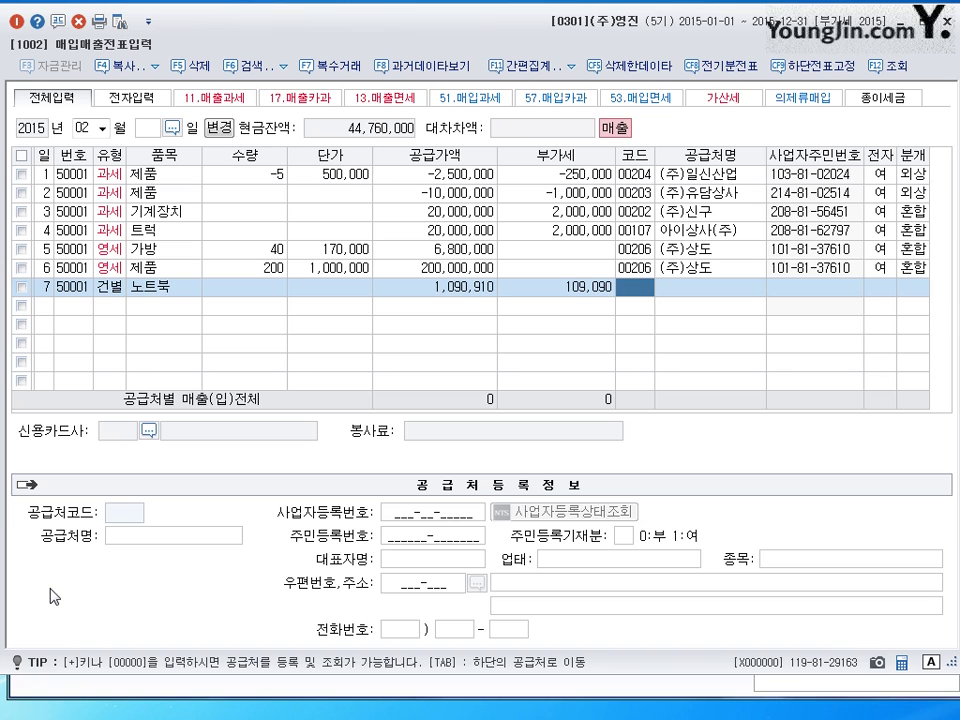
- Assign the individual customer, settle line 7 as cash (분개 1), and start line 8 on day 8
type("김")
key("Return")
key("Return")
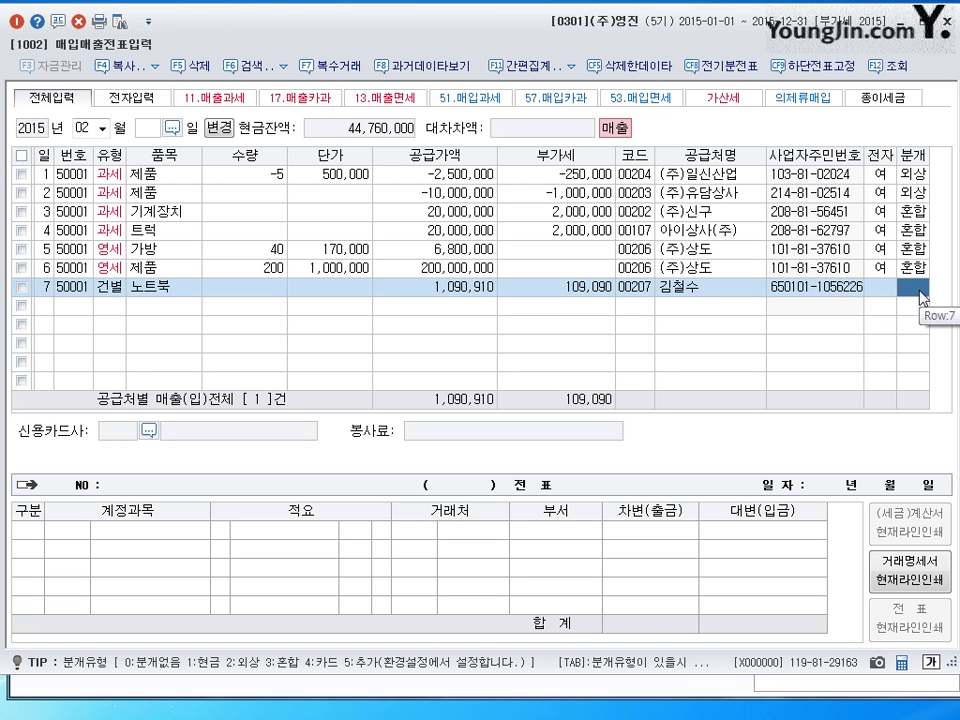
type("1")
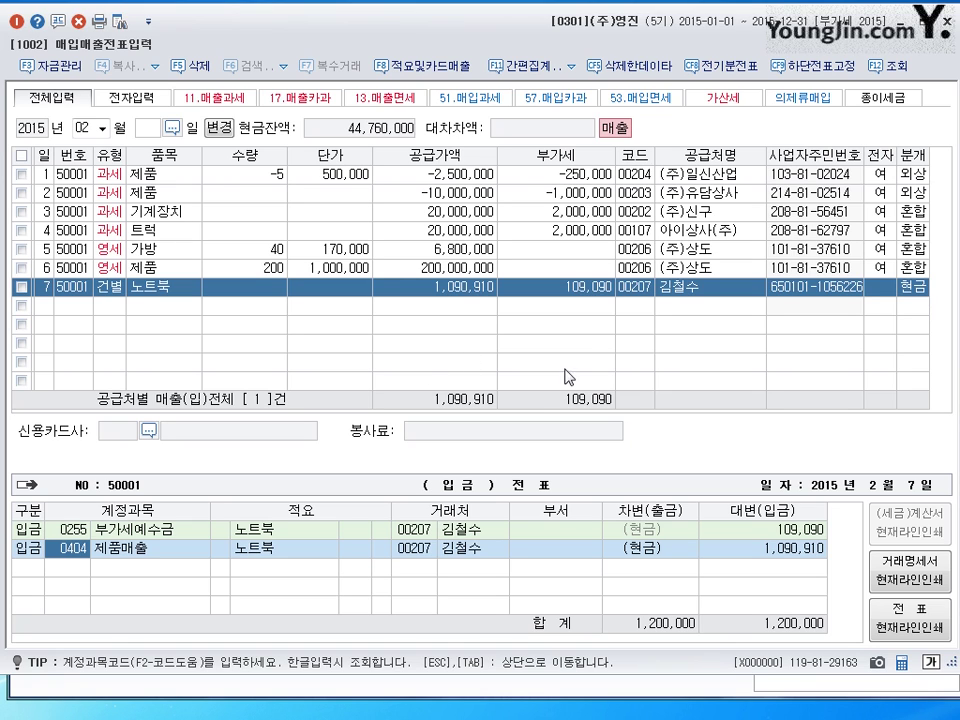
key("Return")
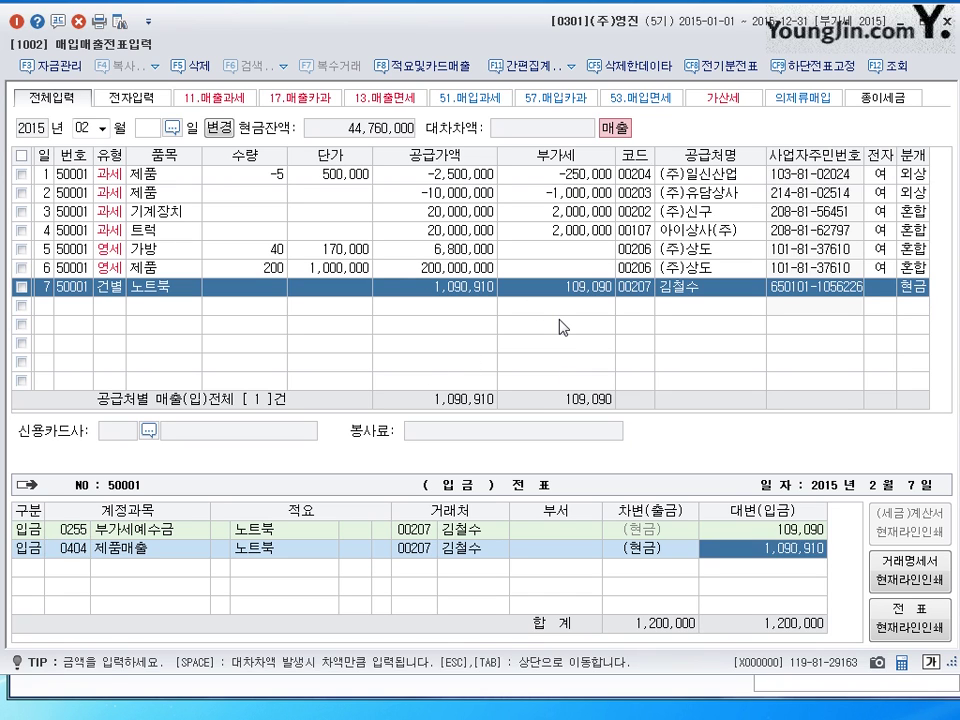
key("Return")
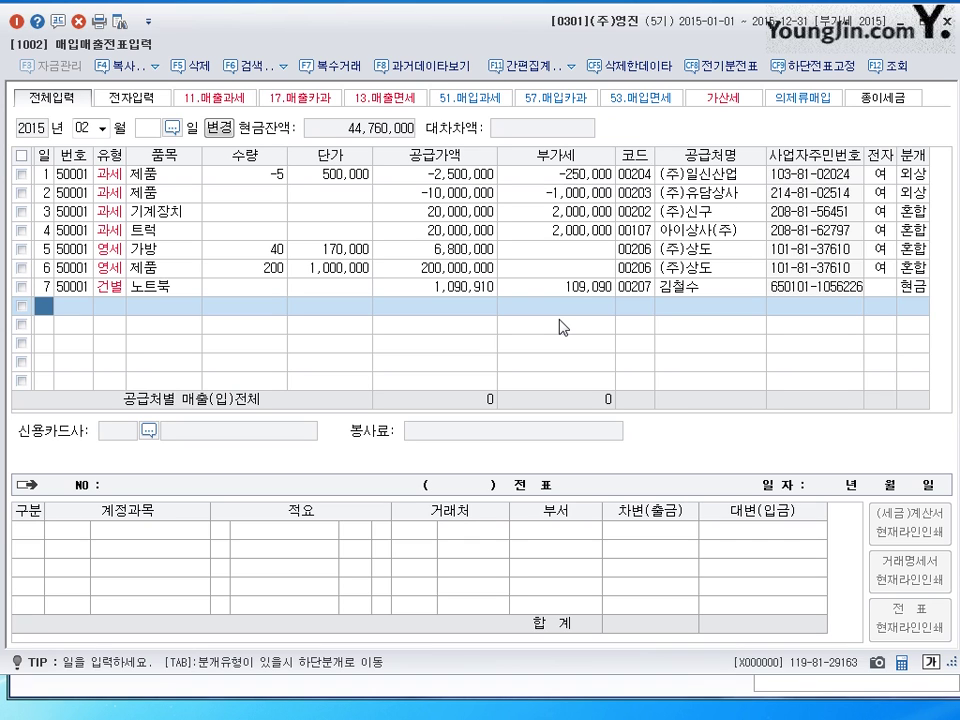
type("8")
key("Return")
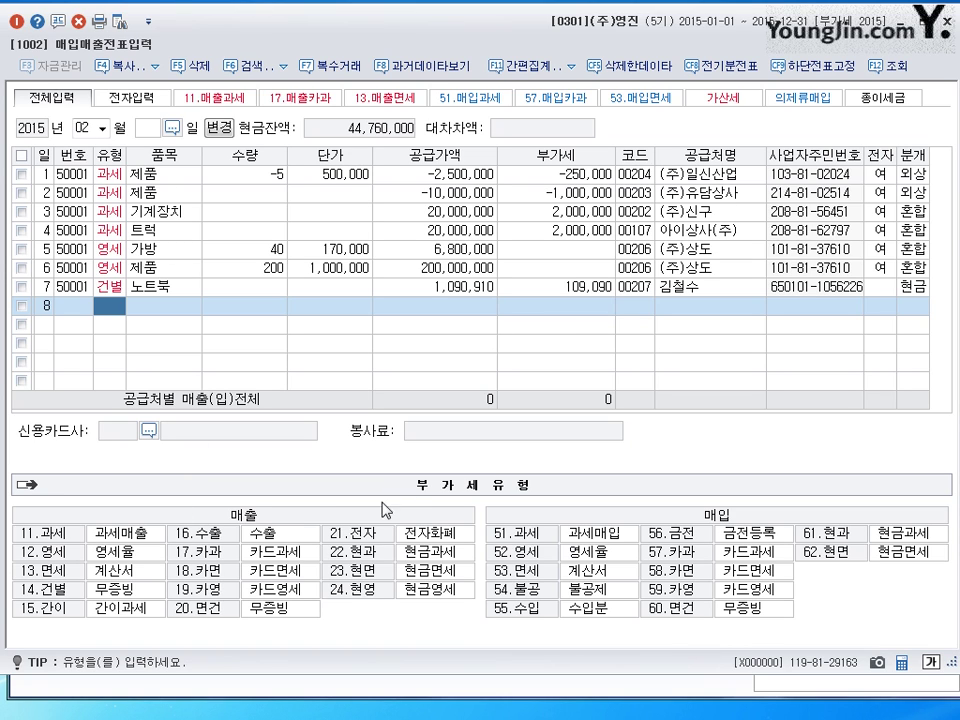
- Set line 8's sale type to 16.수출 and close the VAT return window
left_click(197, 536)
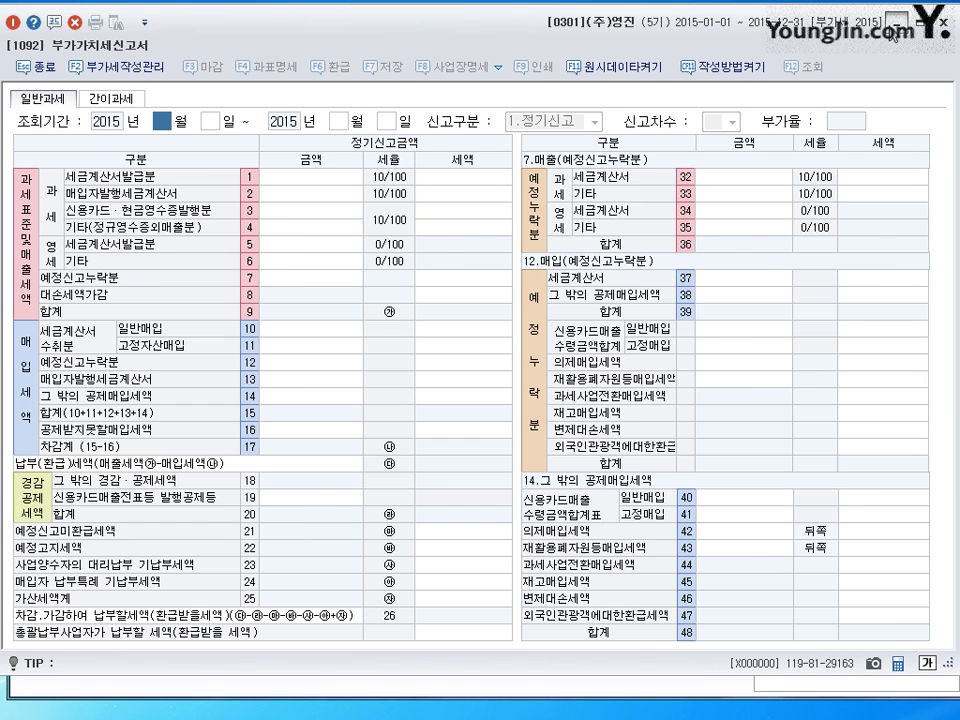
key("Escape")
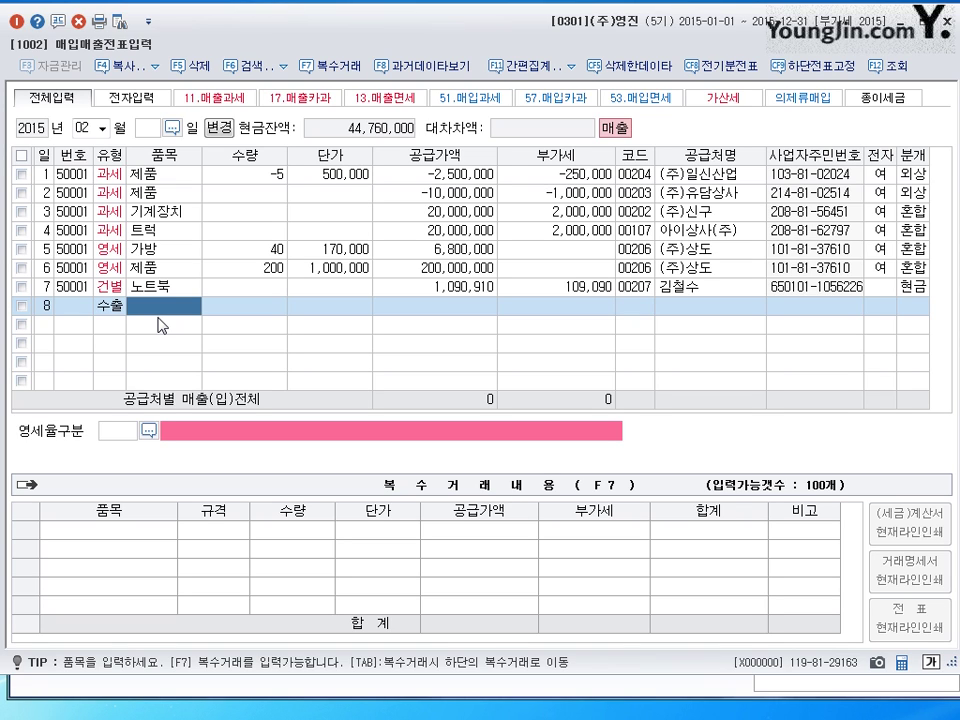
- Enter 제품 as line 8's item with a 22,000,000 supply amount
type("제품")
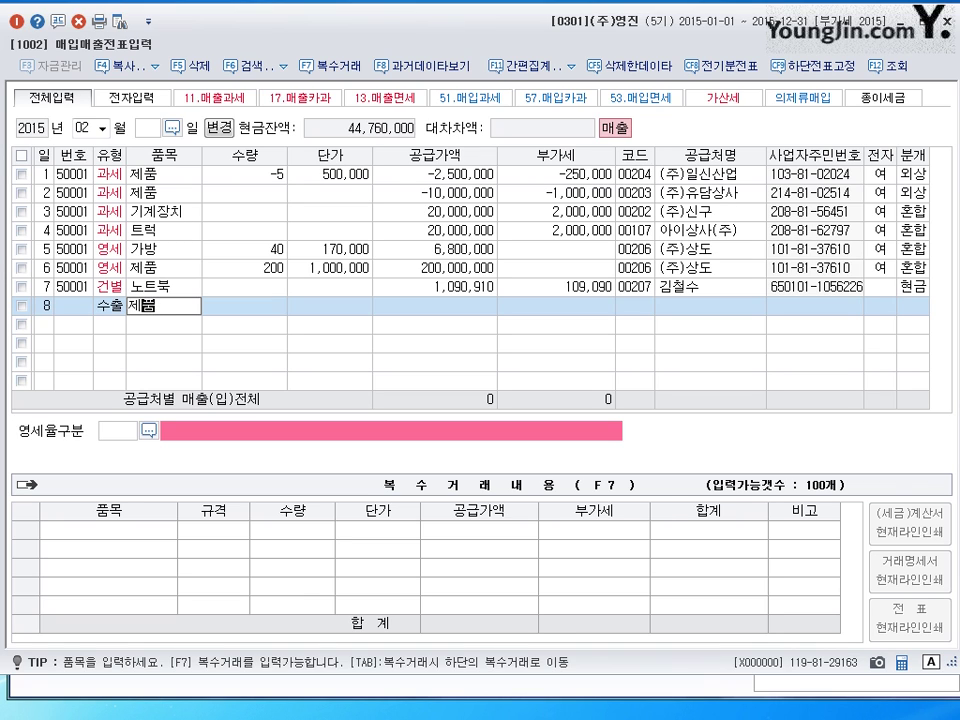
key("Return")
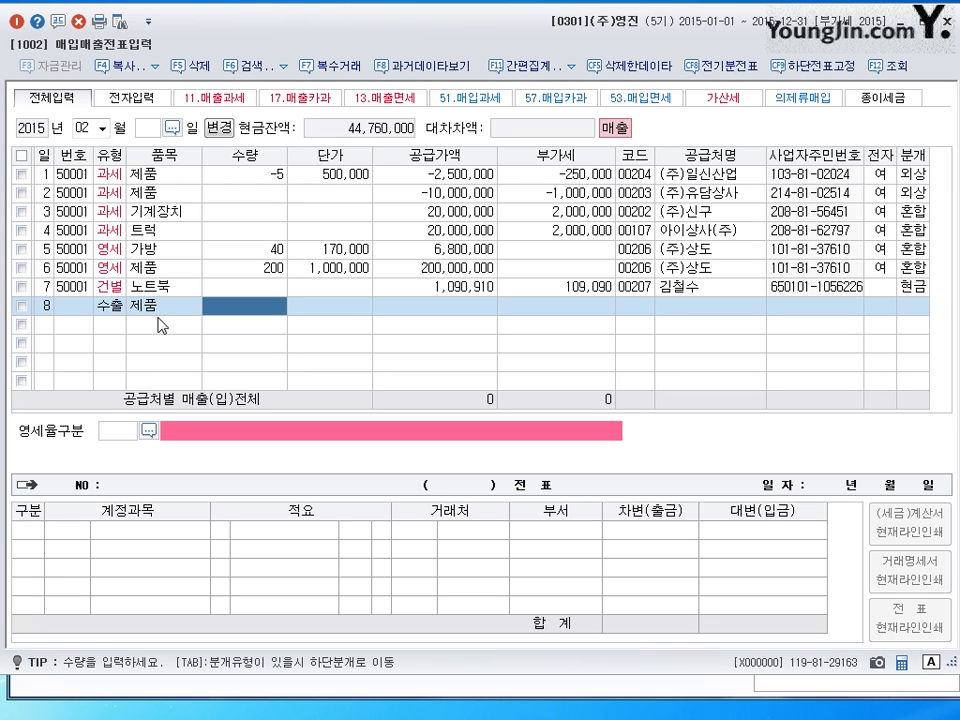
type("22000000")
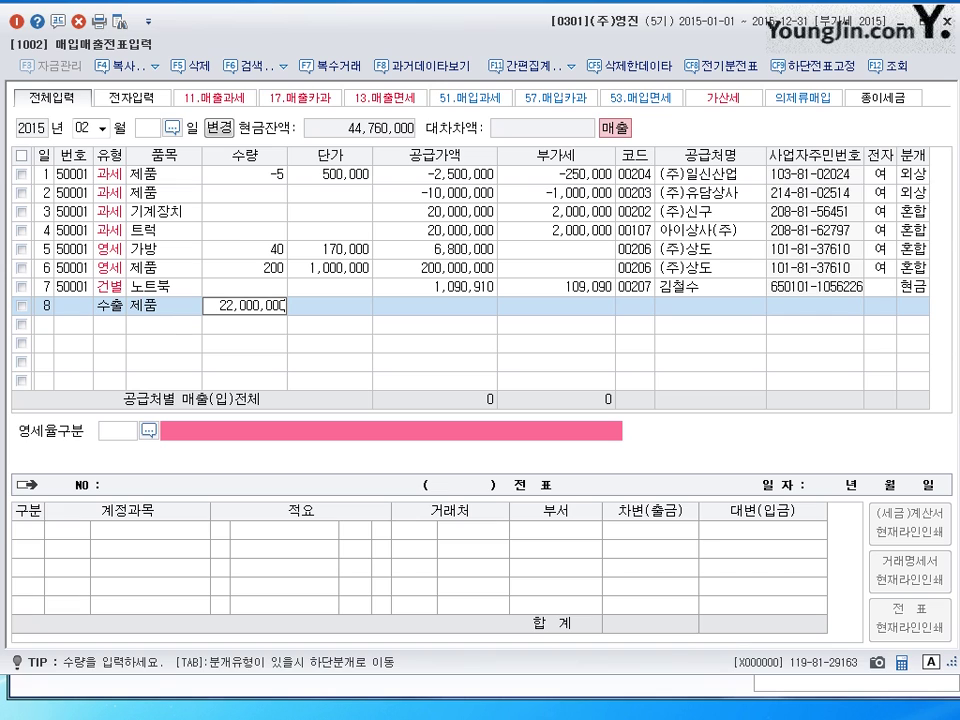
key("Return")
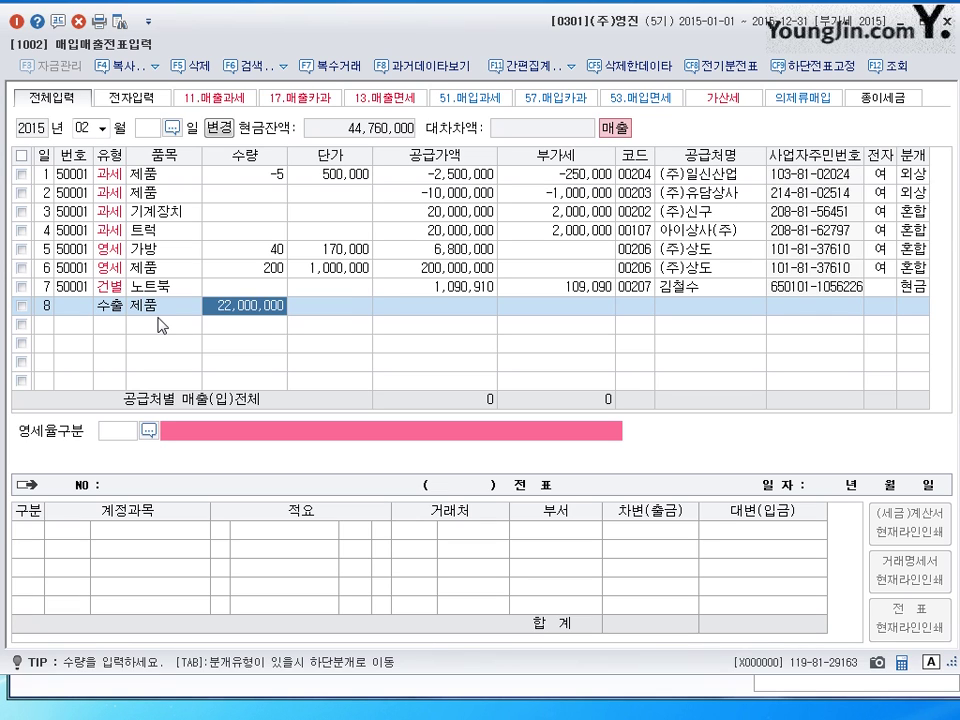
key("Escape")
key("Return")
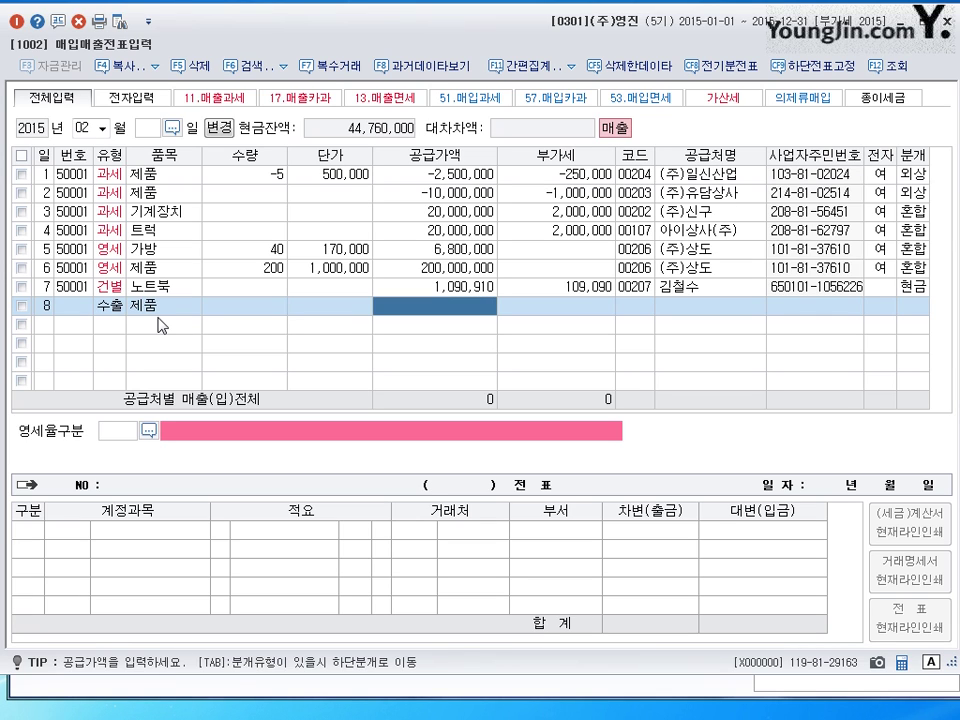
type("22000000")
key("Return")
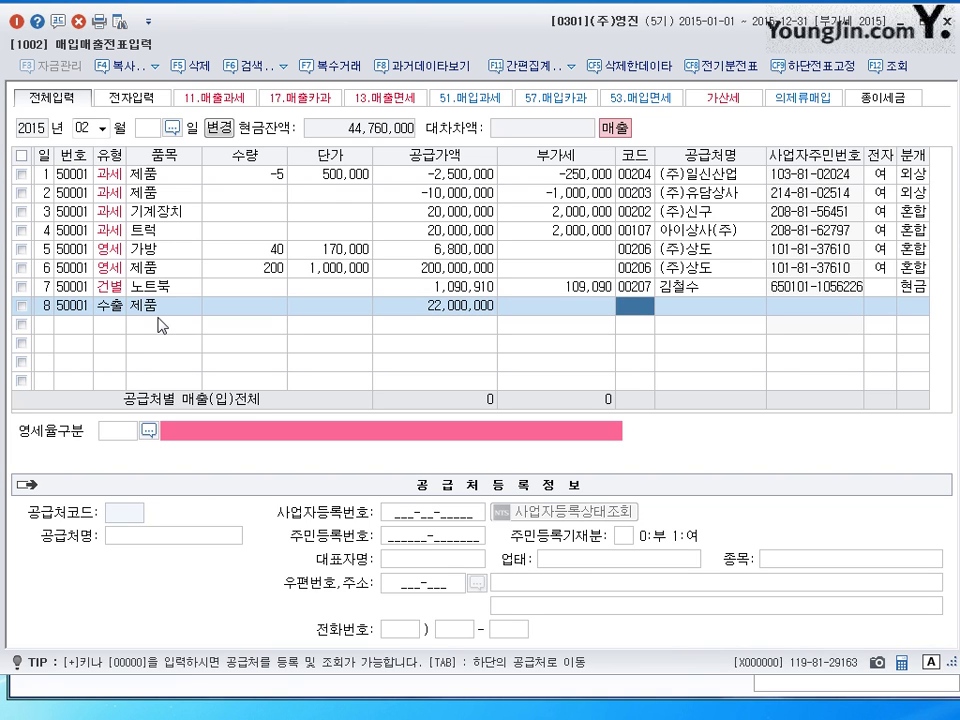
- Assign customer 캄차카, direct-export zero-rate category, credit settlement (분개 2), then open line 9 on day 9
type("ㅋ")
type("ㅓㄹ")
type("차")
key("Return")
key("Return")
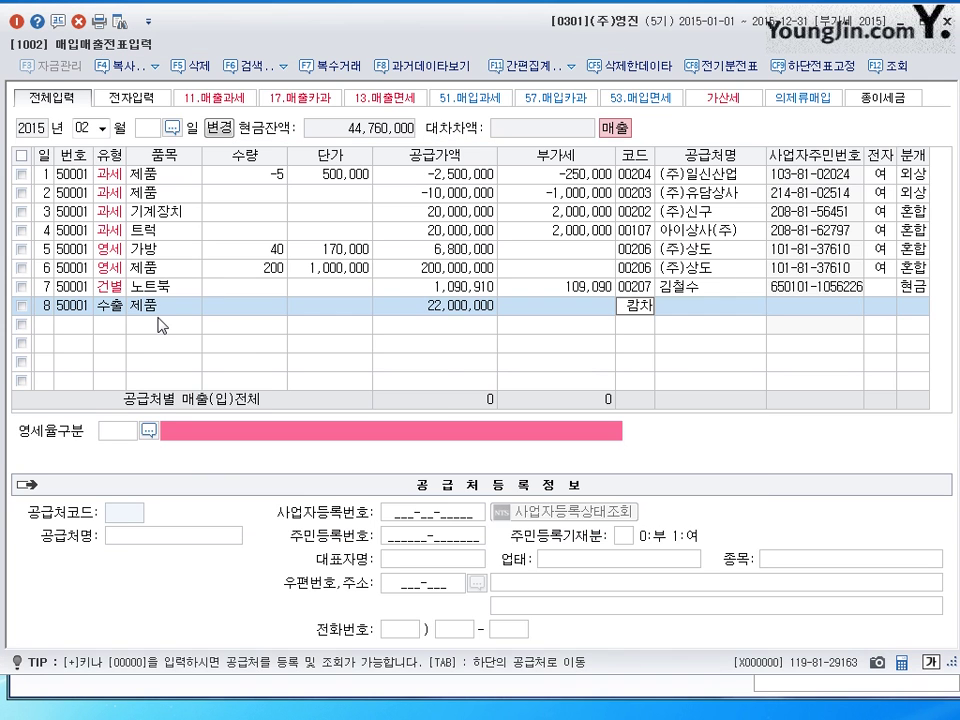
left_click(148, 430)
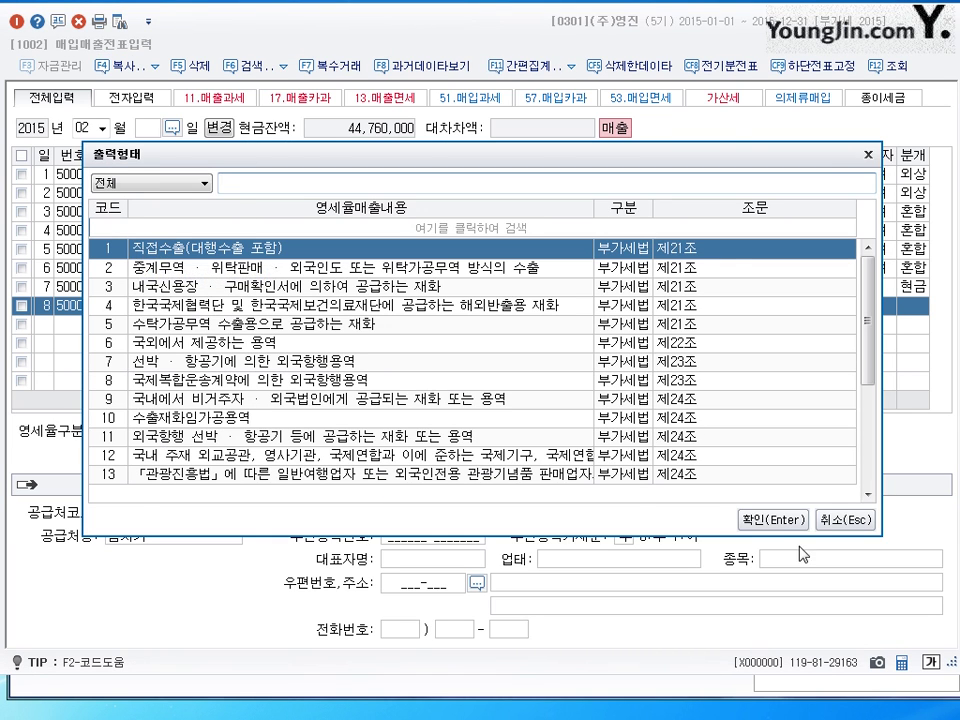
left_click(772, 520)
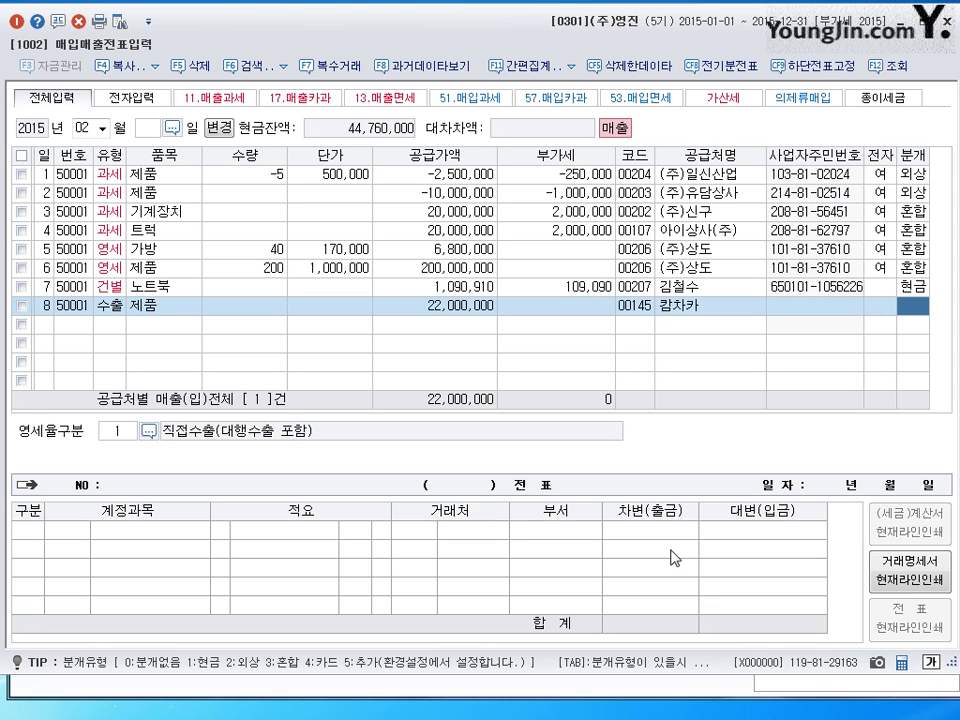
type("2")
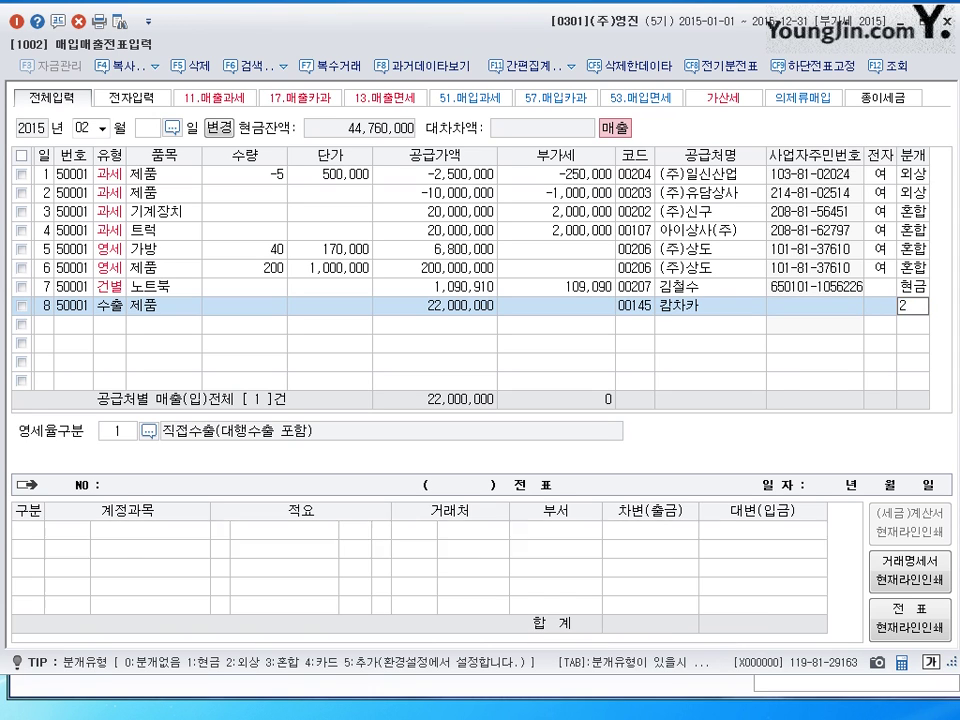
key("Return")
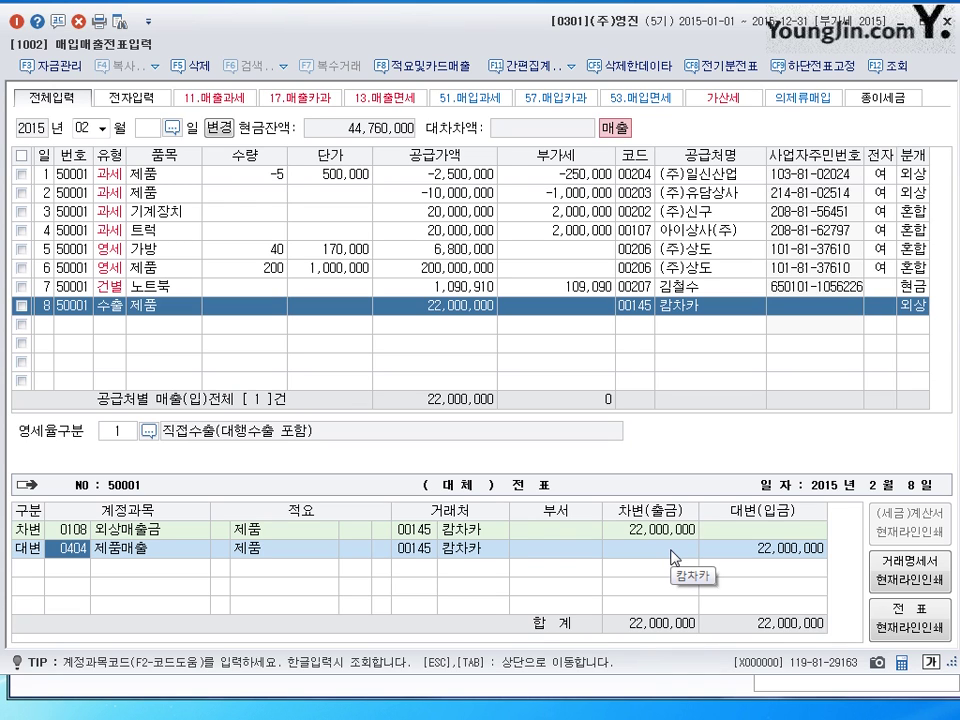
key("Return")
key("Return")
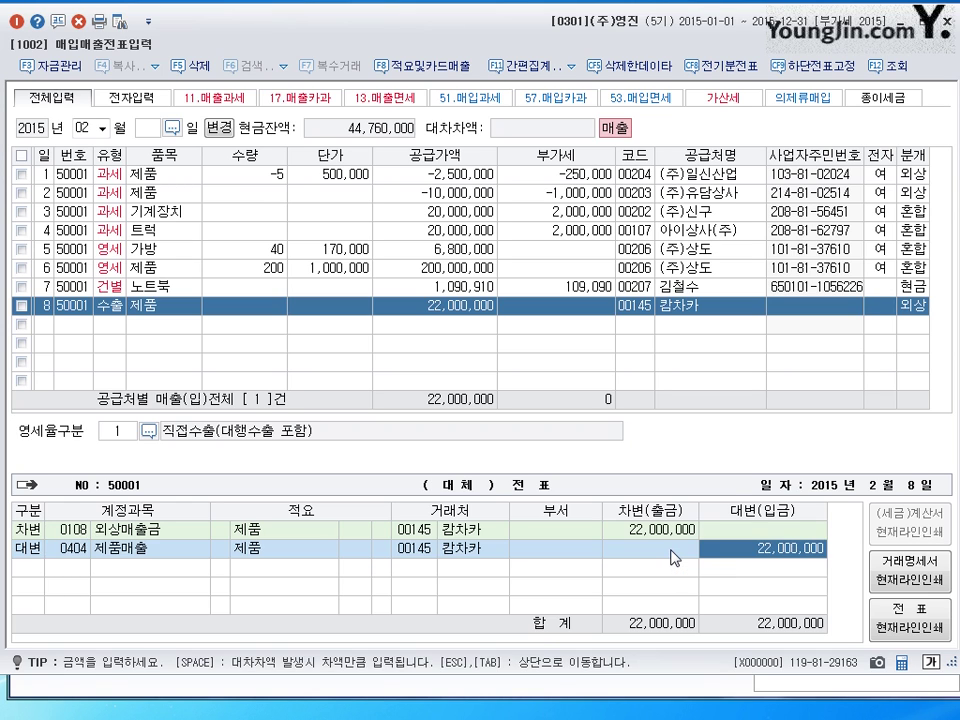
type("9")
key("Return")
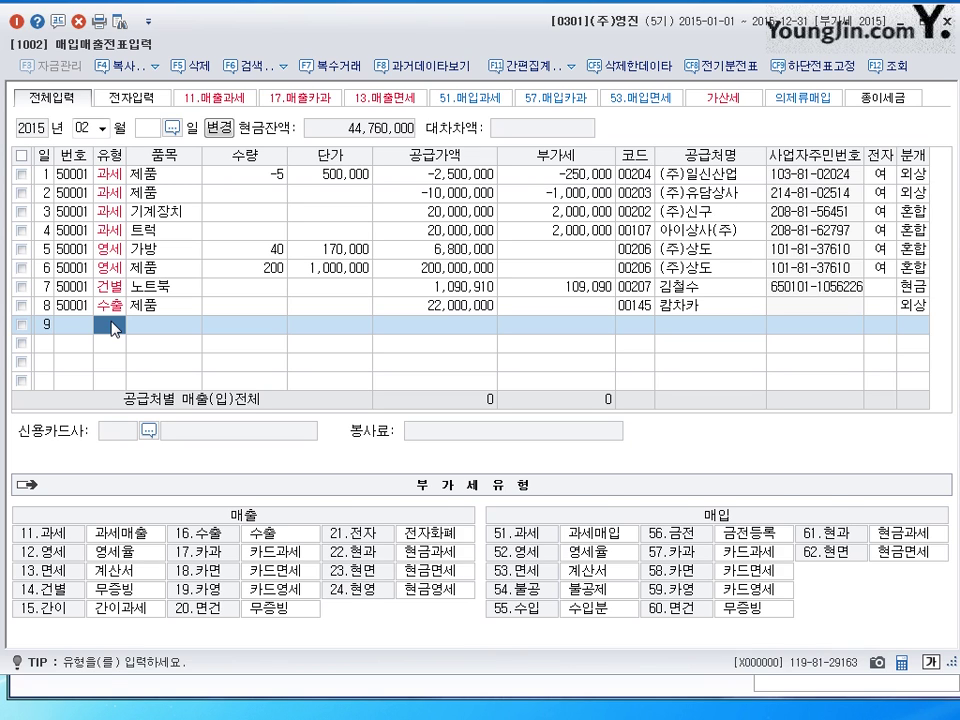
- Enter line 9 as a 16.수출 sale of 1,000 제품 at 24,000, giving 24,000,000
type("16")
key("Return")
key("Return")
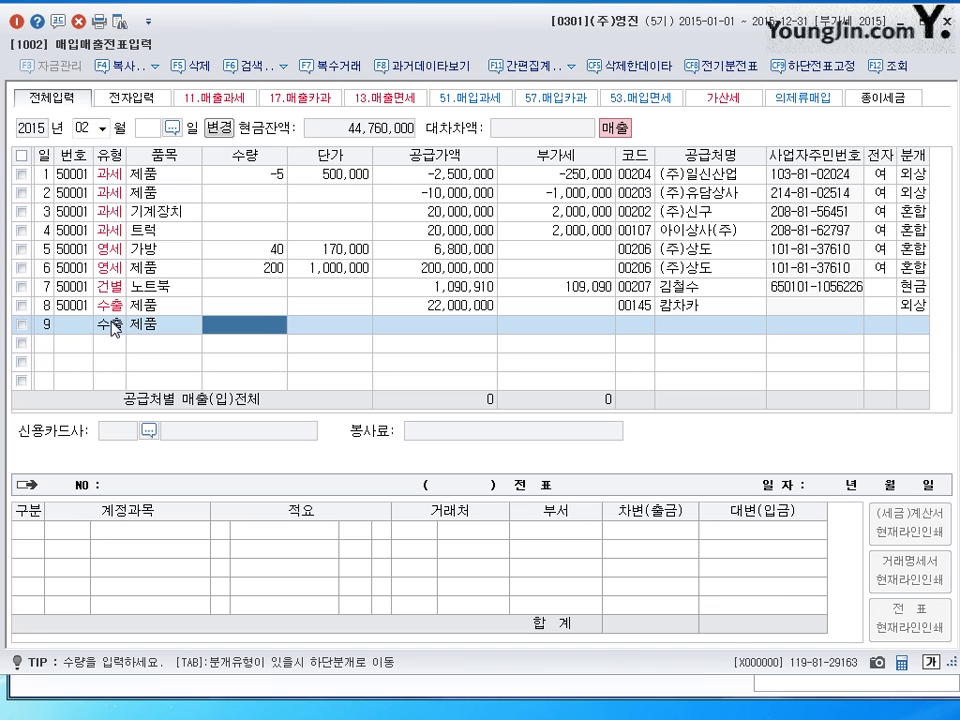
type("1000")
key("Return")
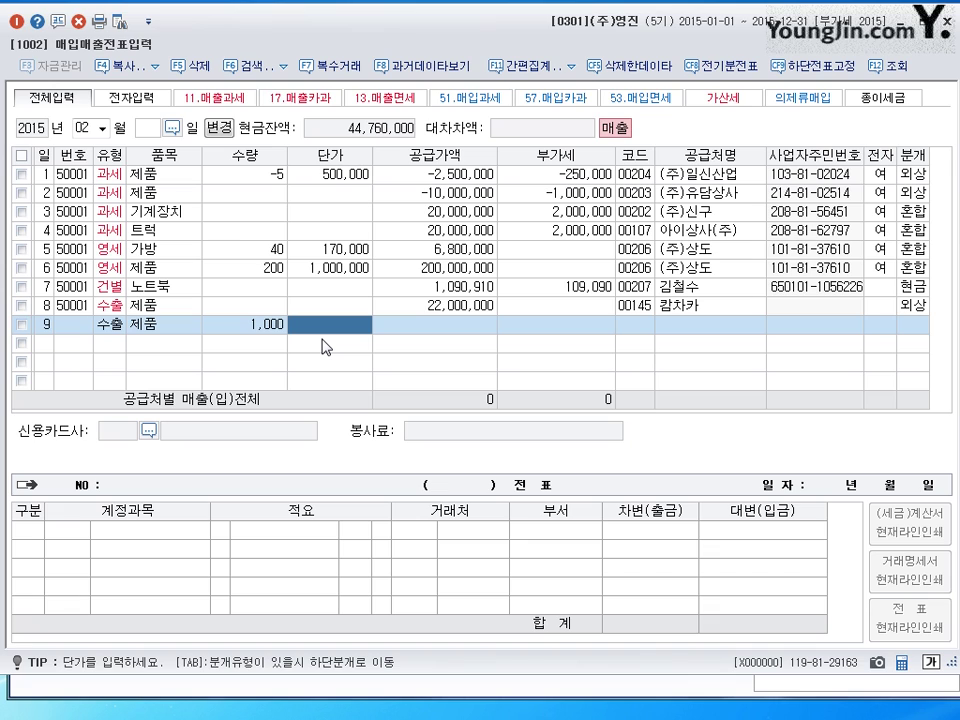
type("240000")
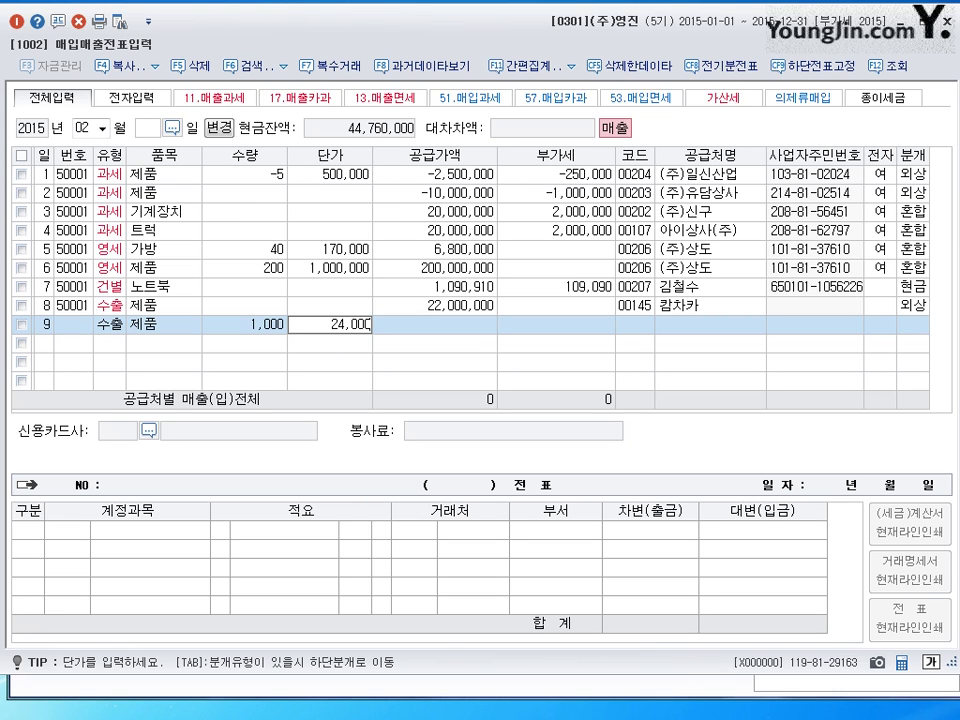
key("Return")
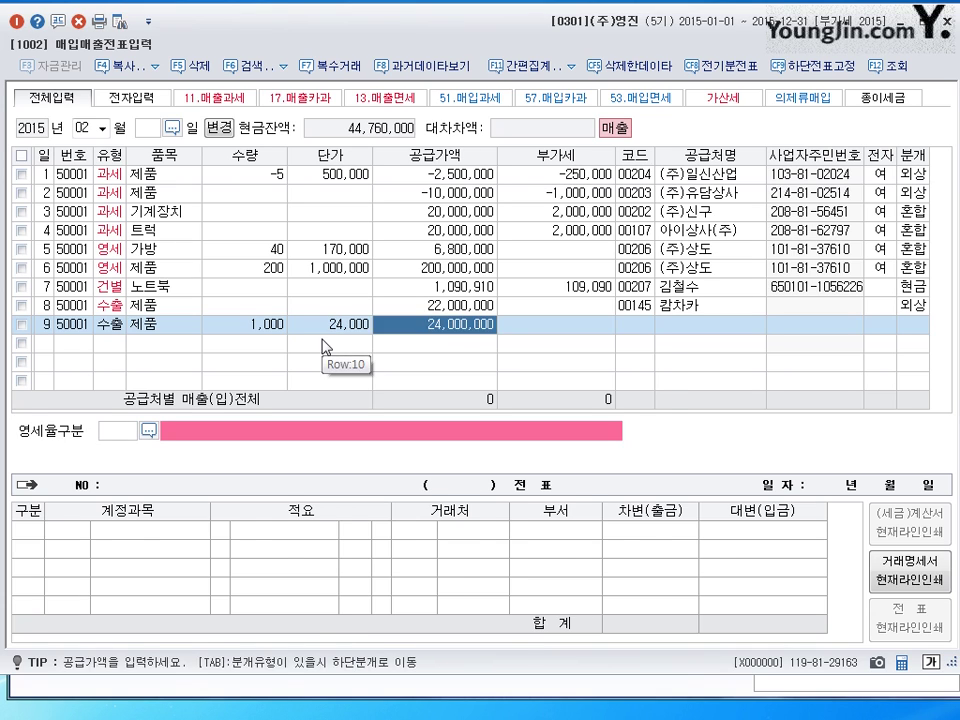
key("Return")
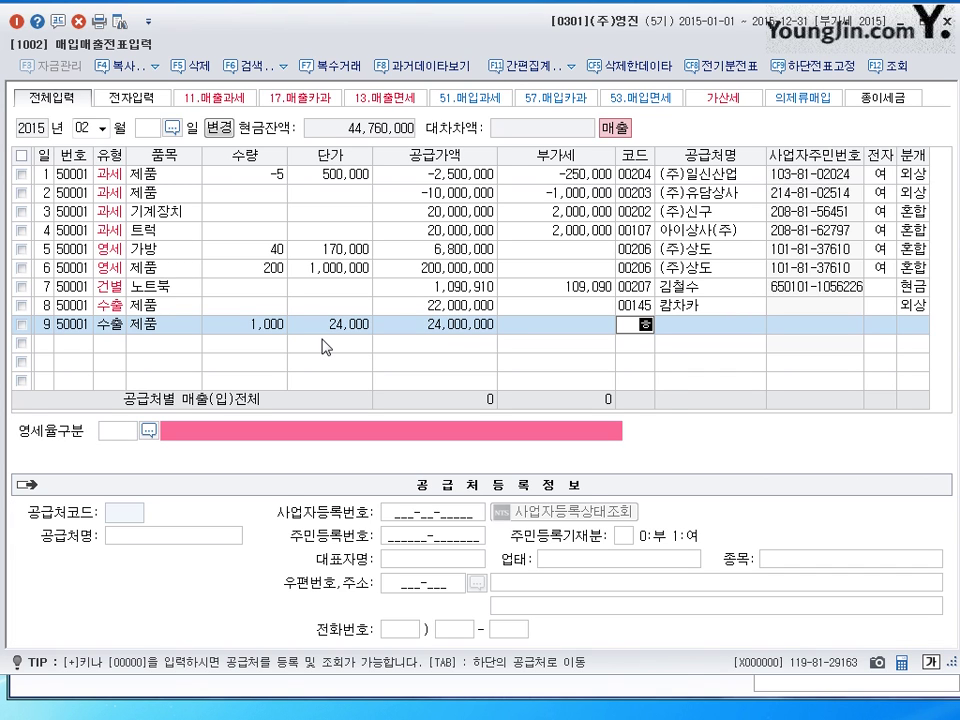
- Assign 후지모리상사, zero-rate category 1 (direct export), credit settlement (분개 2), and save the row
type("후지")
key("Return")
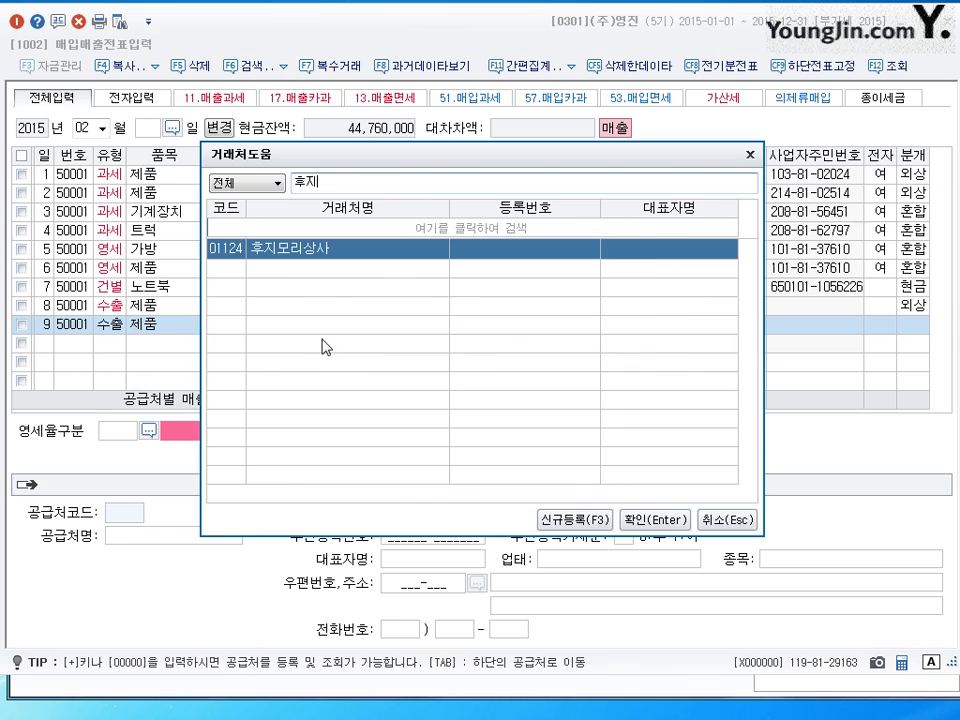
key("Return")
key("Return")
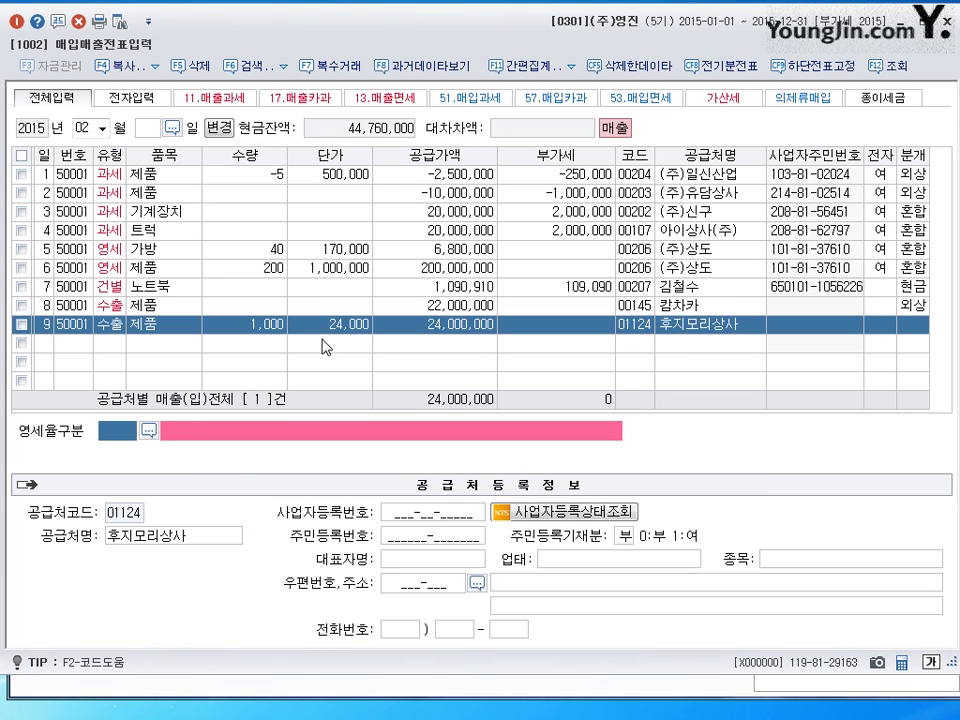
type("1")
key("Return")
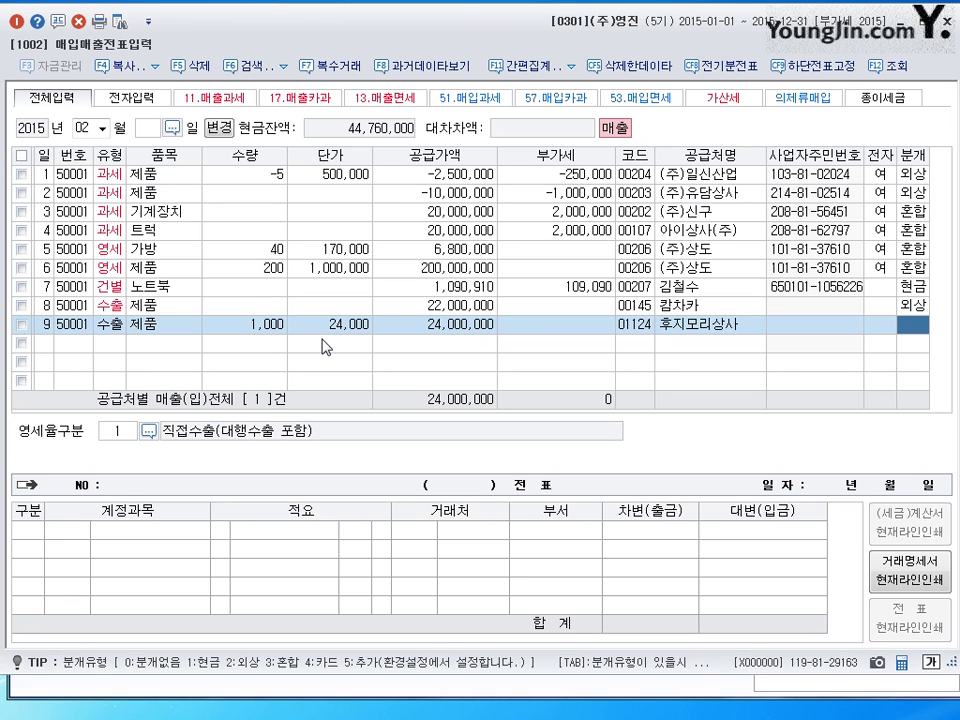
type("2")
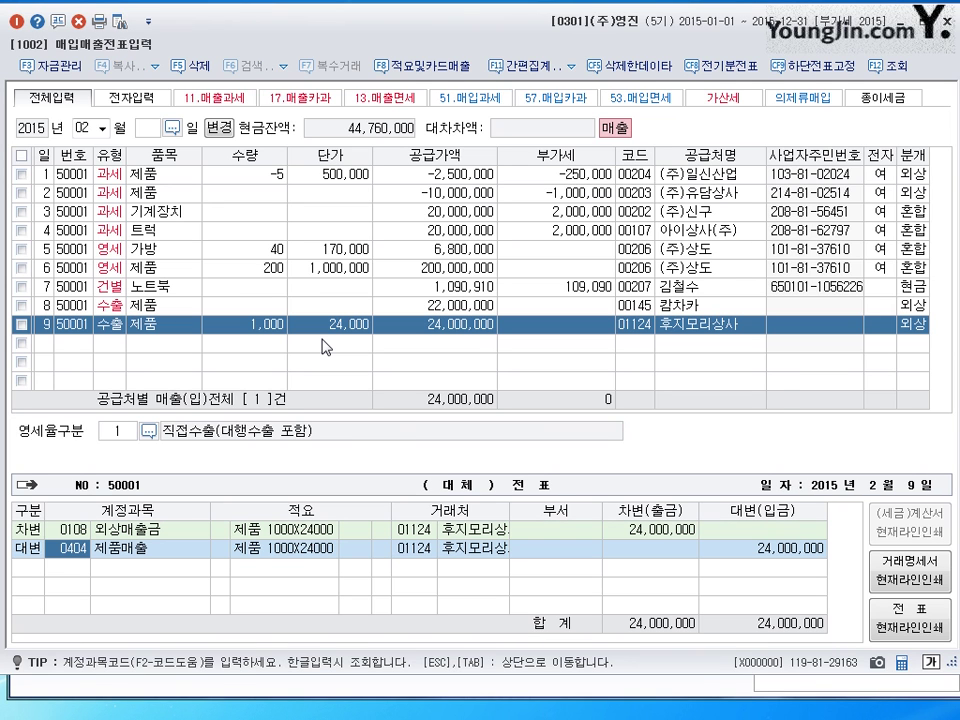
key("Tab")
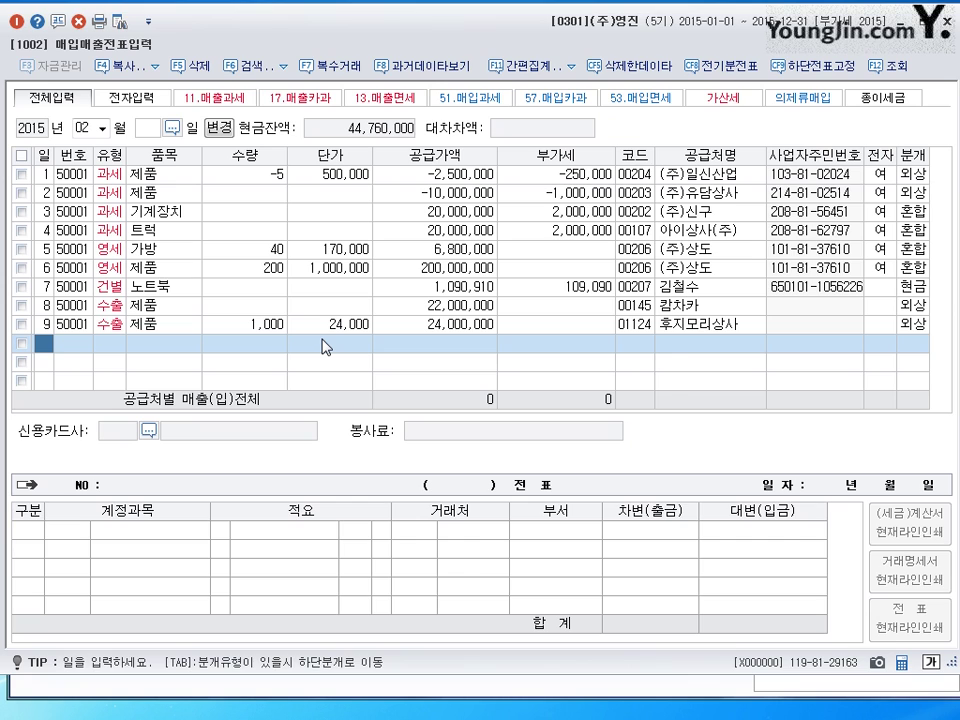
- Start line 10 on day 10 as a 16.수출 sale of 제품 with 33,000,000 supply amount
type("10")
key("Return")
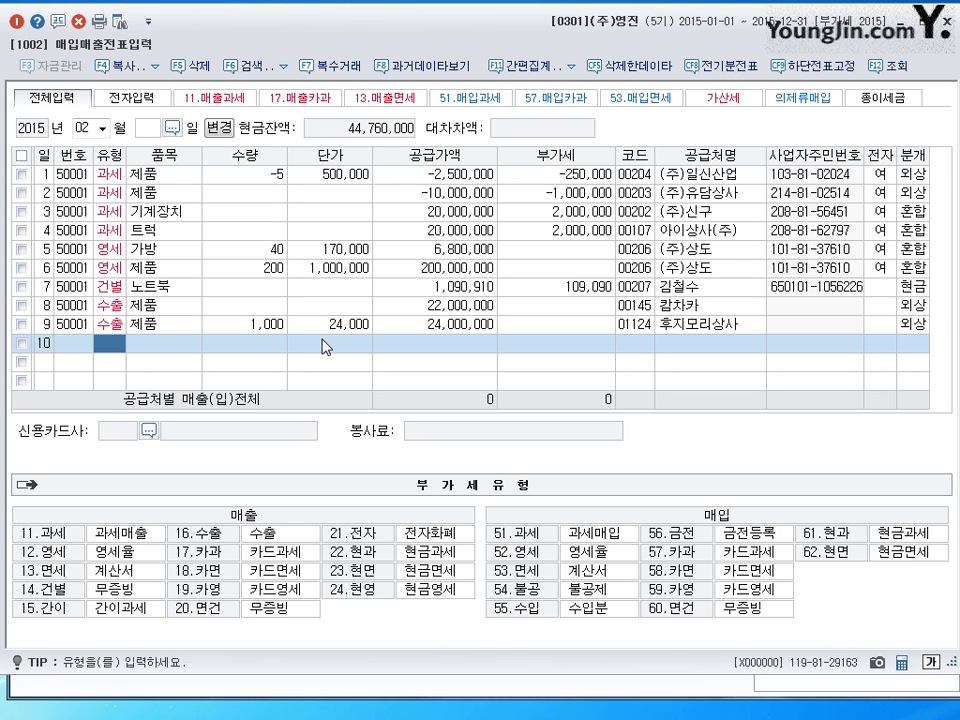
type("16")
key("Return")
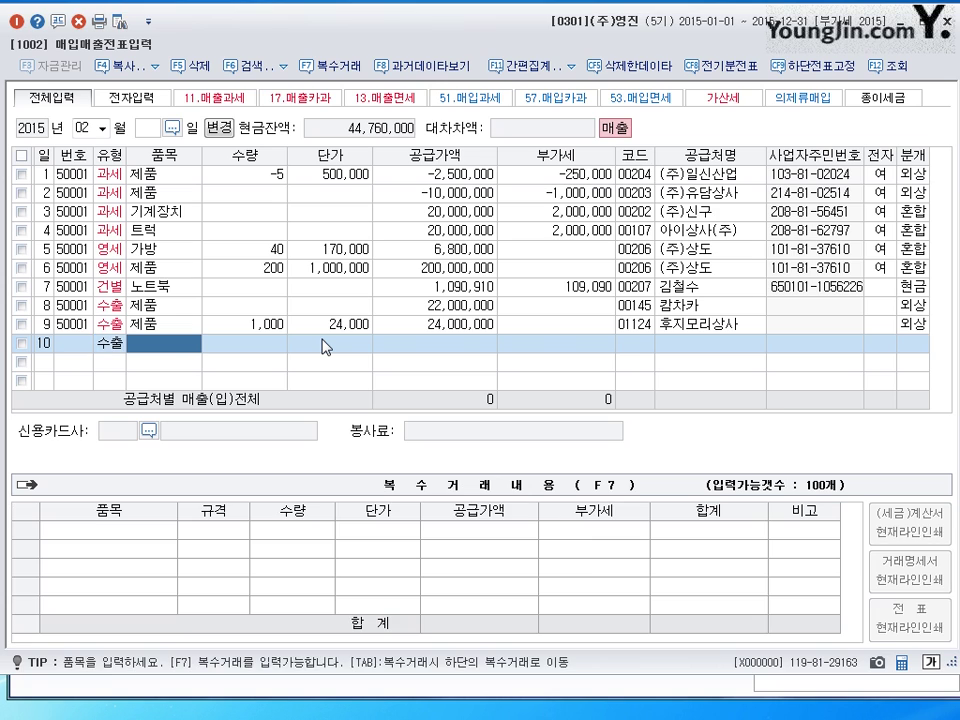
type("제품")
key("Return")
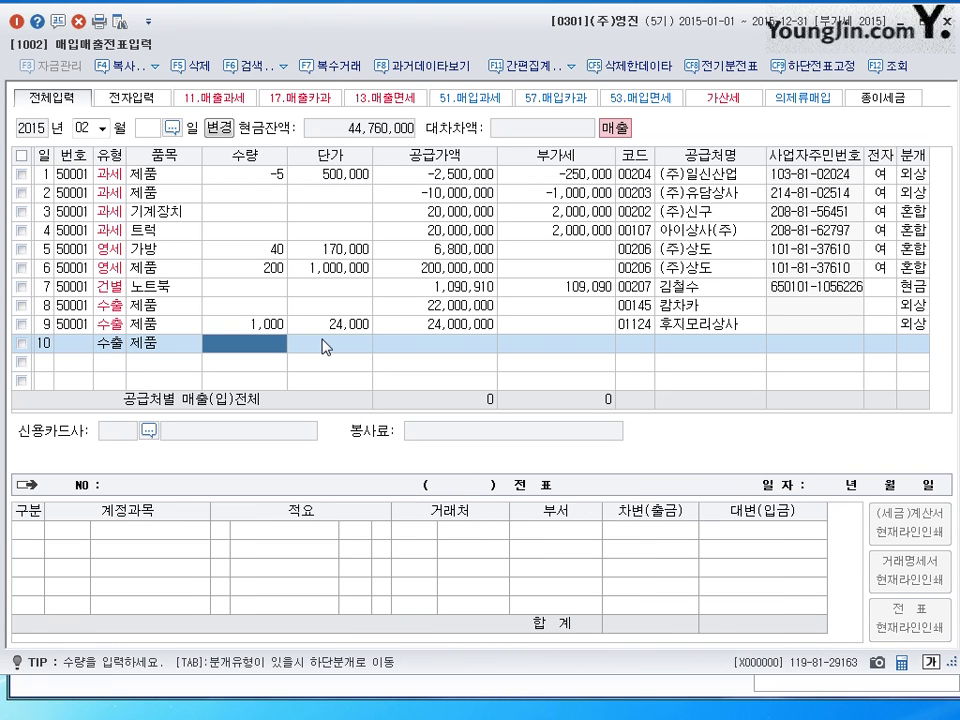
key("Return")
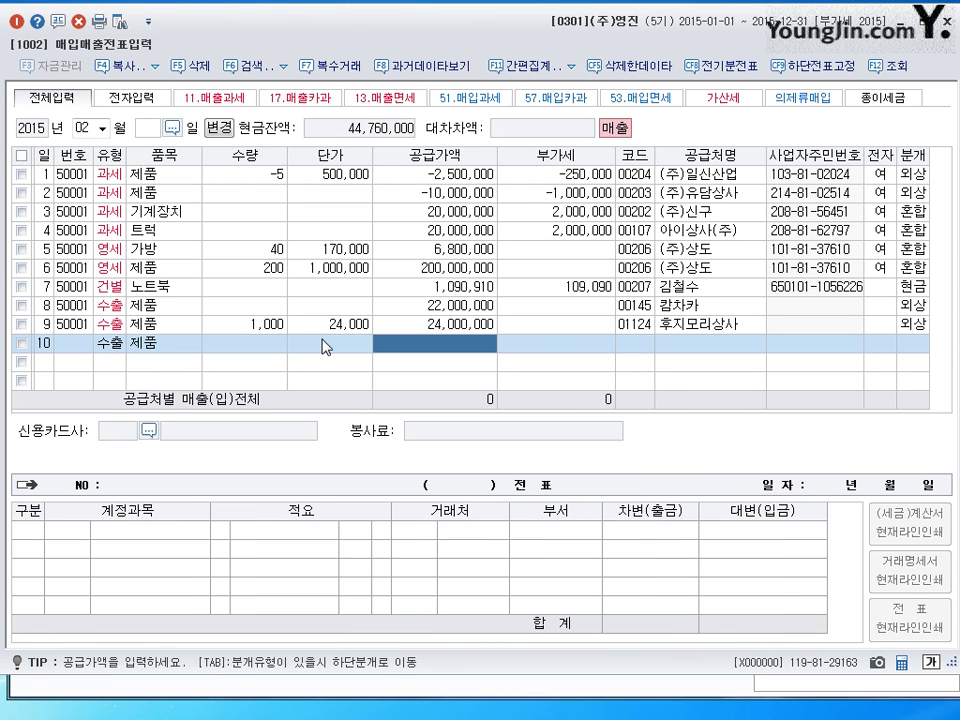
type("33")
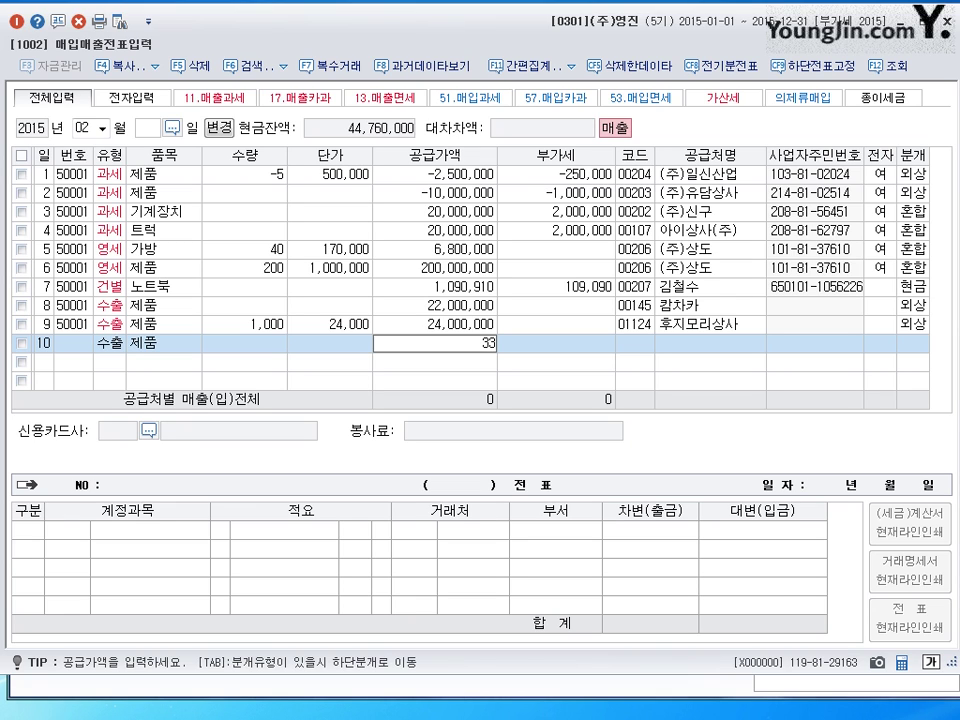
type(",000,000")
key("Return")
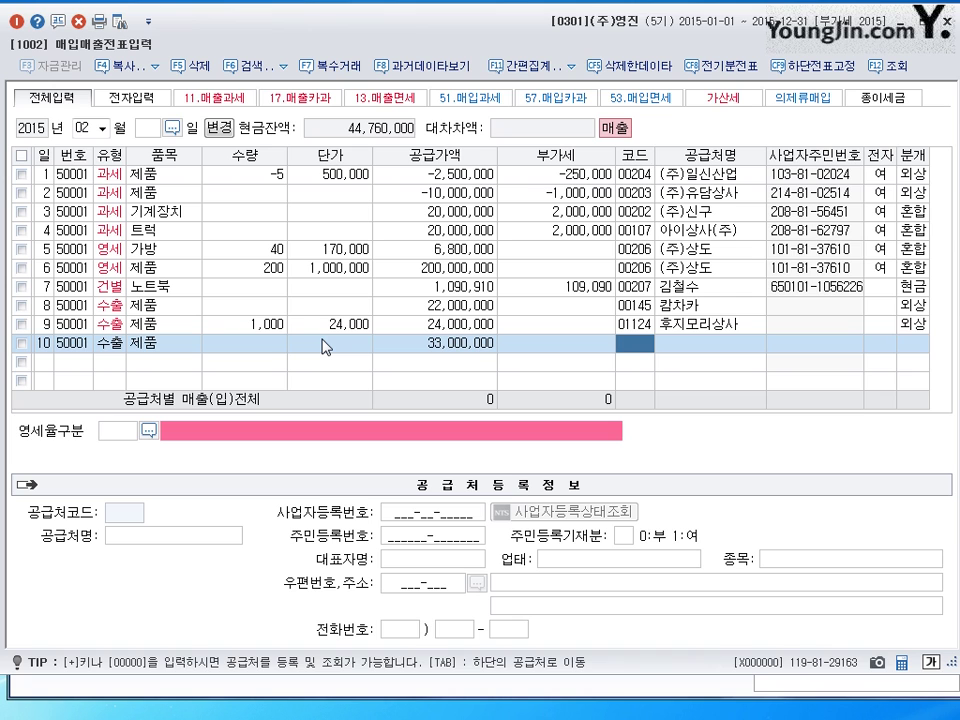
- Assign customer 피비케이 with zero-rate category 1 (direct export)
type("피비")
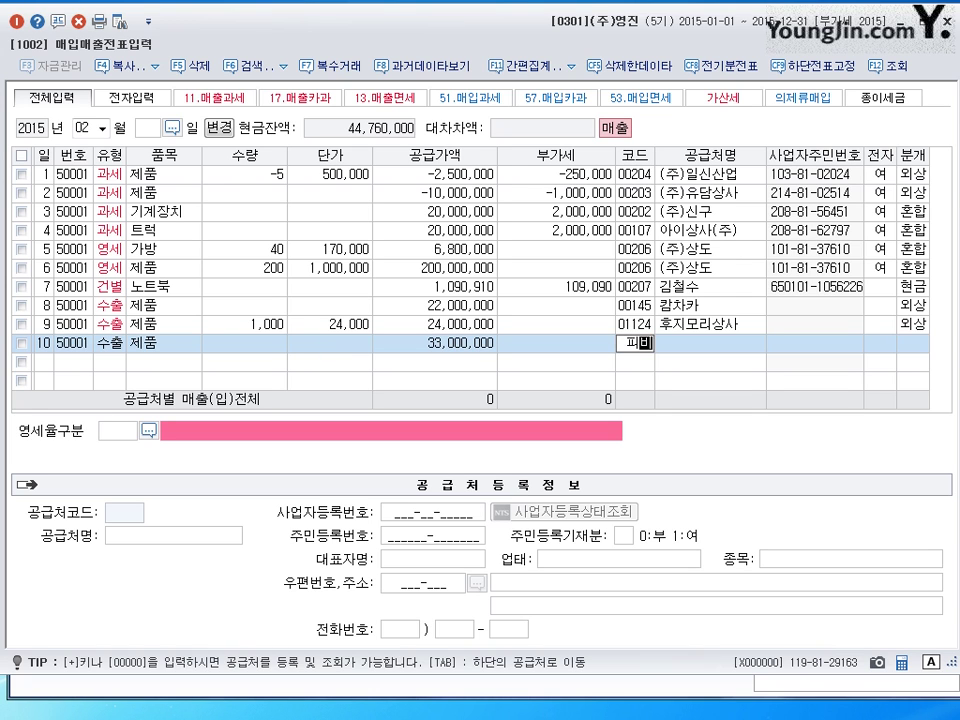
key("Return")
key("Return")
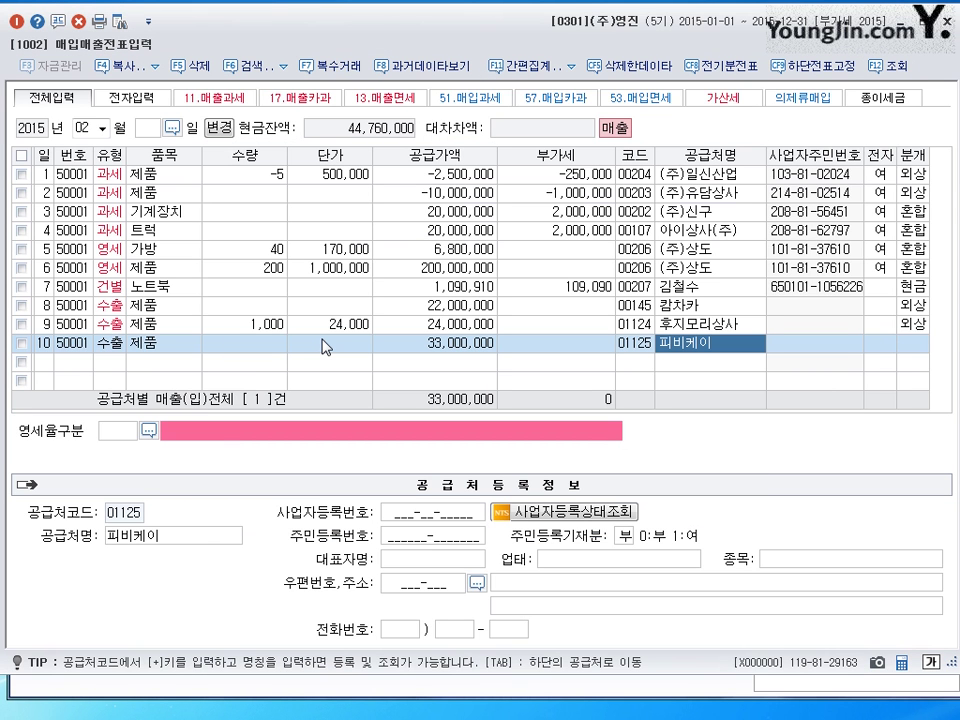
key("Return")
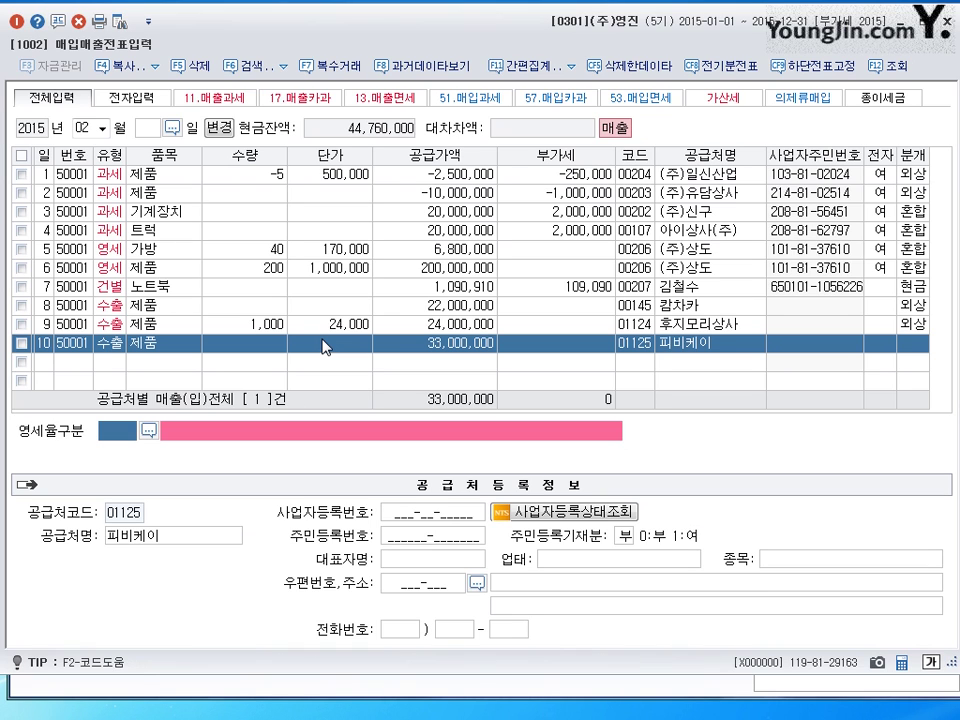
type("1")
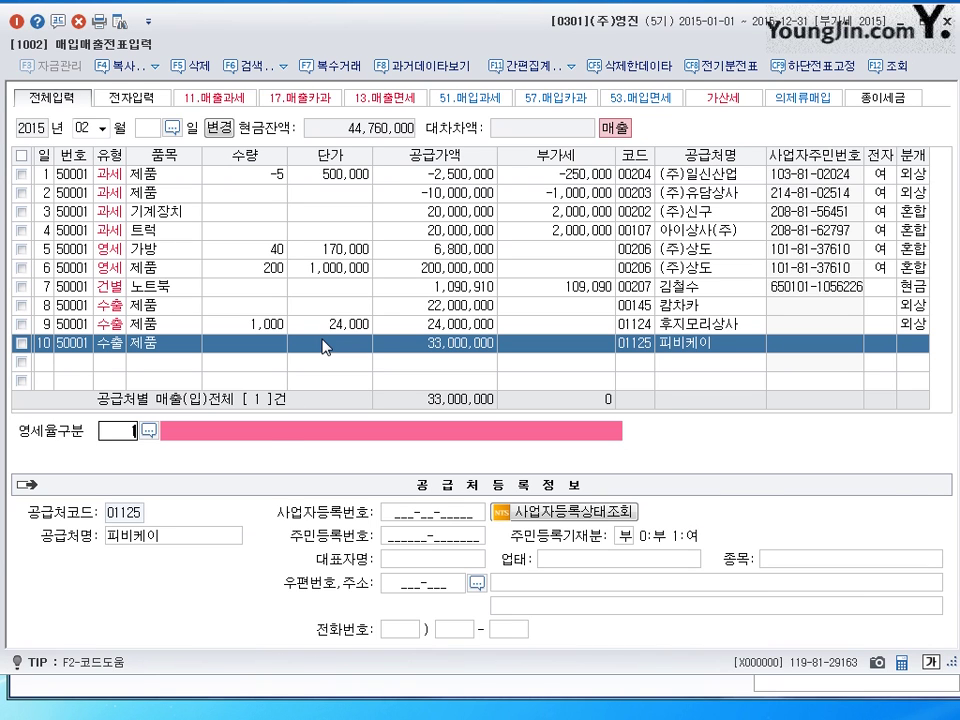
key("Return")
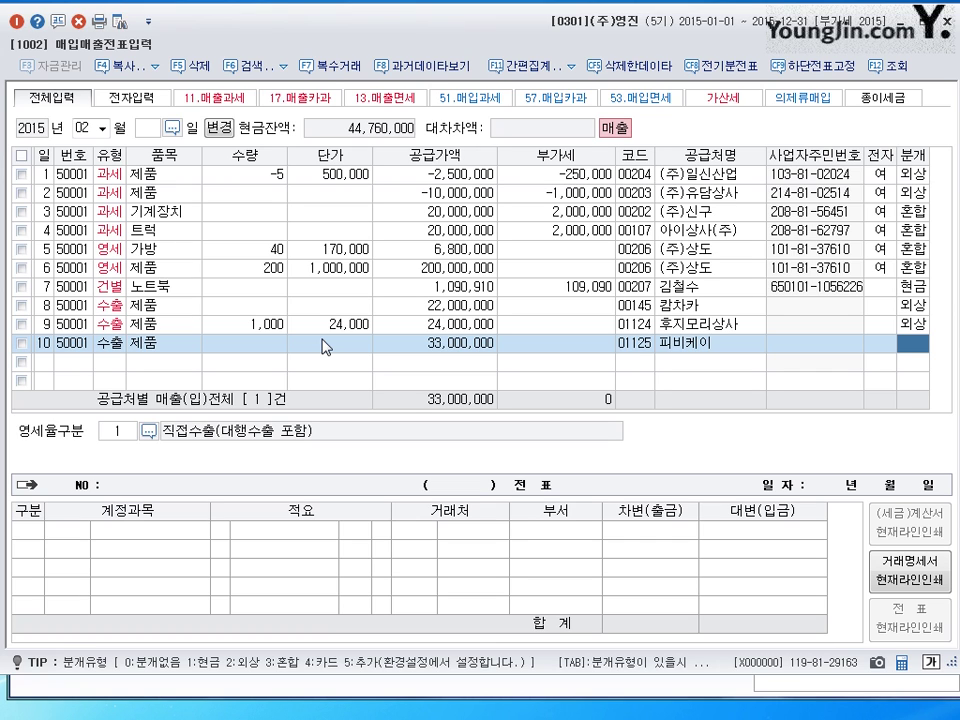
- Settle as 혼합 (분개 3), debiting 선수금 5,000,000 and 외상매출금 (108) 28,000,000
type("3")
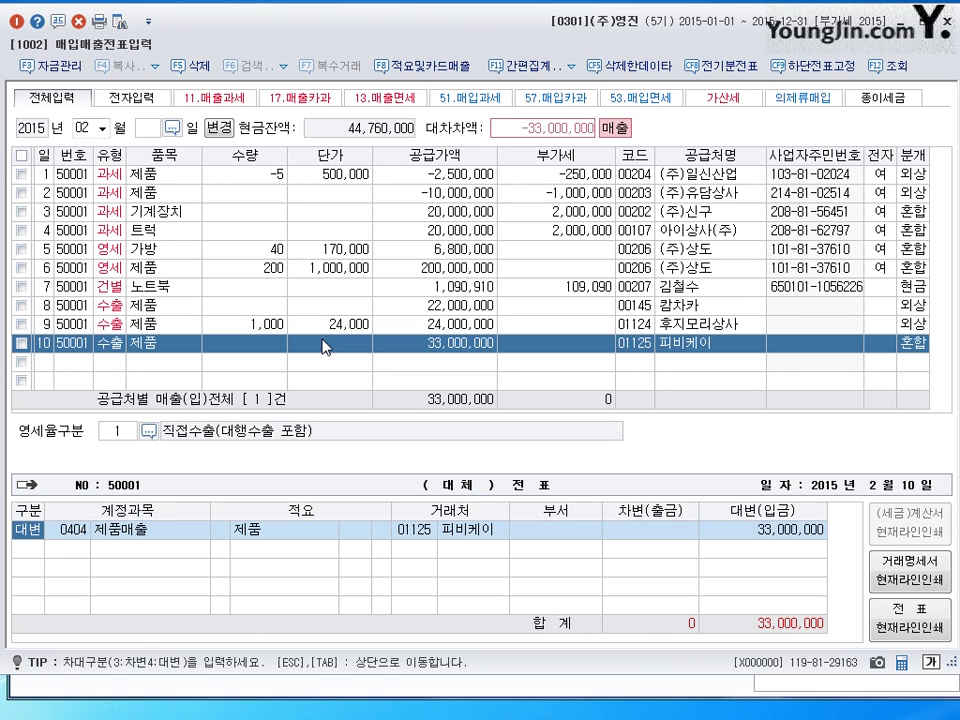
key("Return")
key("Return")
key("Return")
key("Return")
key("Return")
type("3")
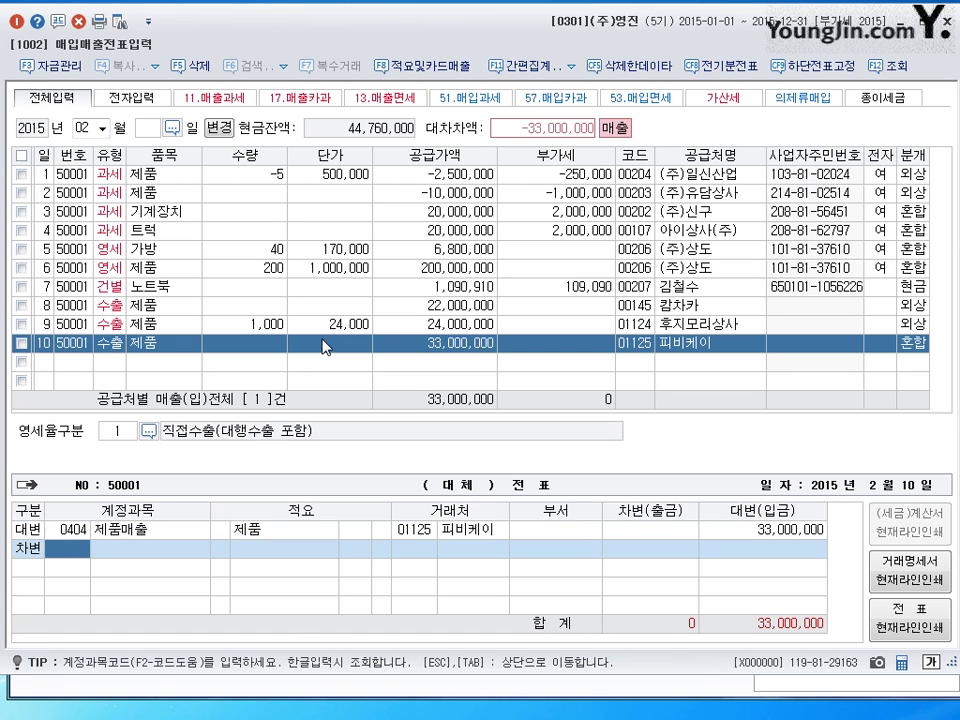
type("259")
key("Return")
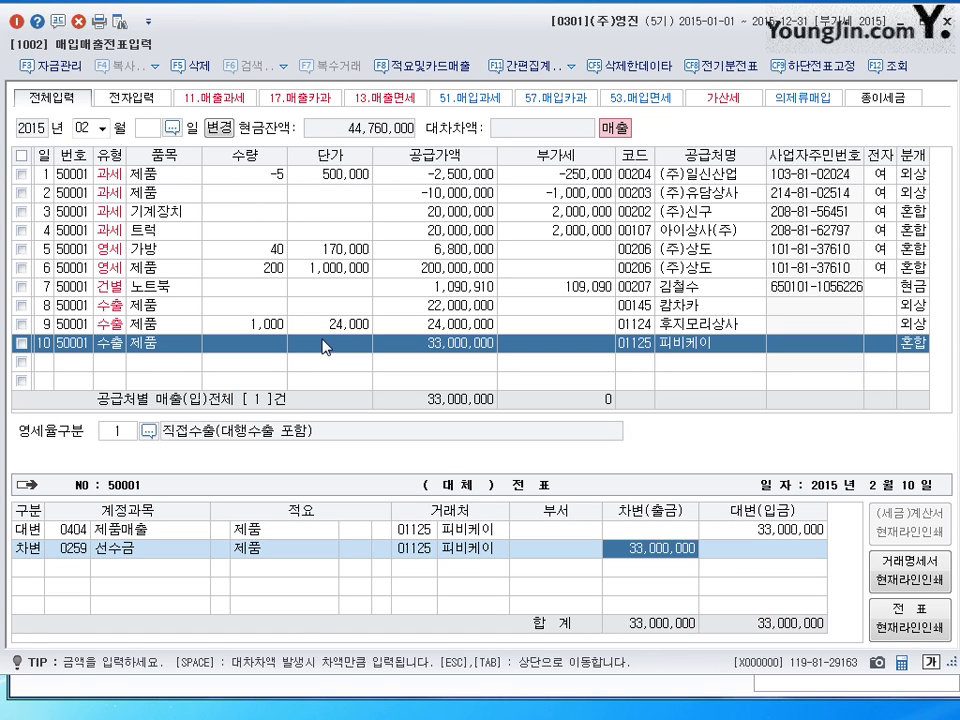
type("5000000")
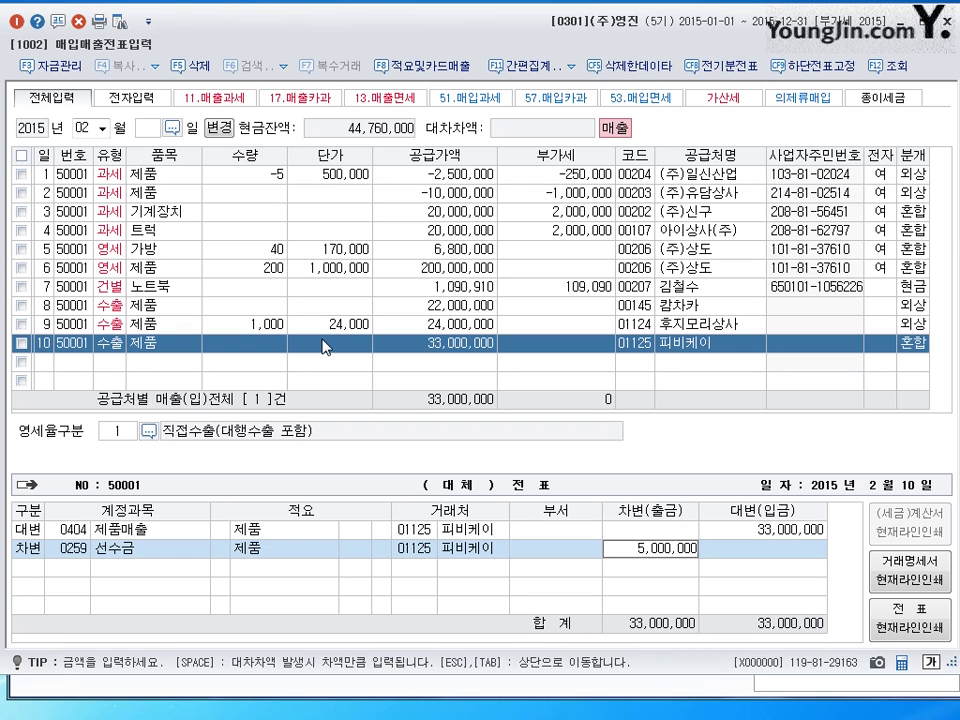
key("Return")
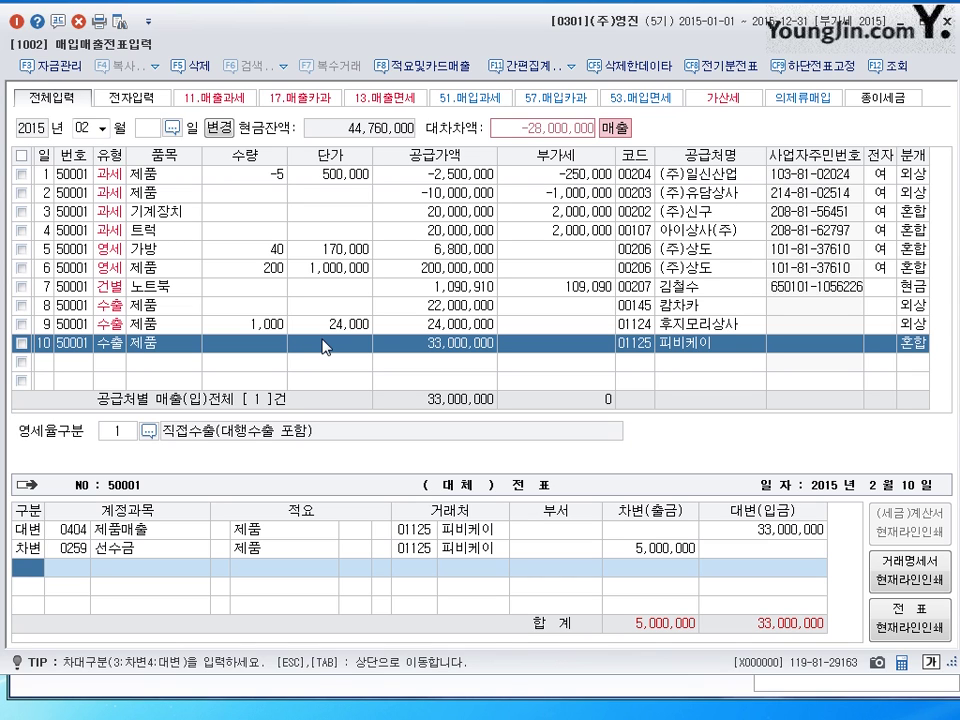
type("3")
key("Return")
type("108")
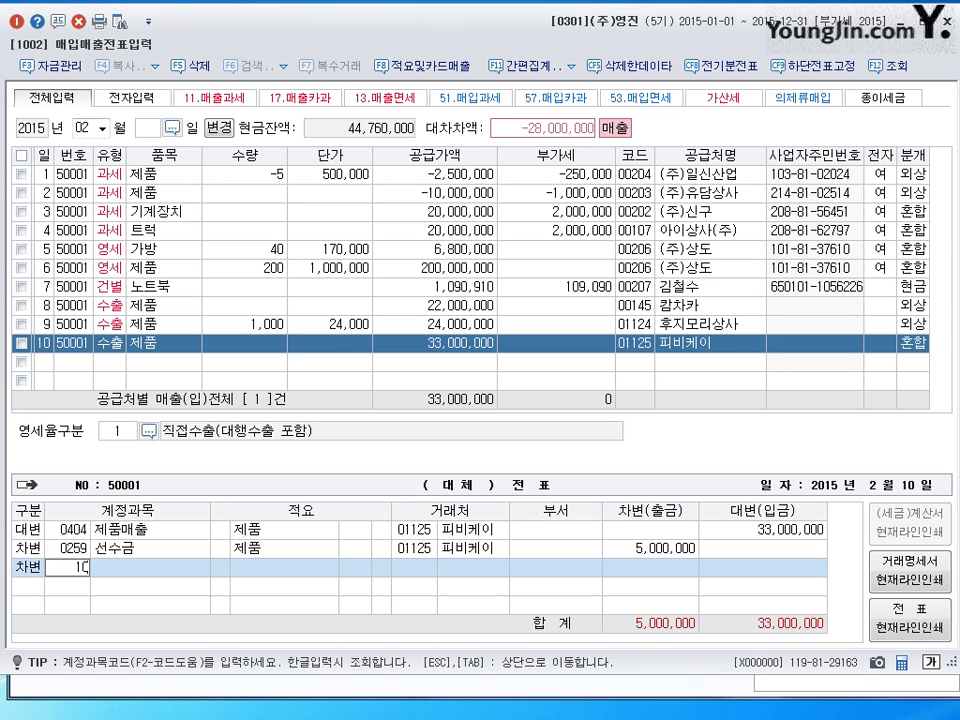
key("Return")
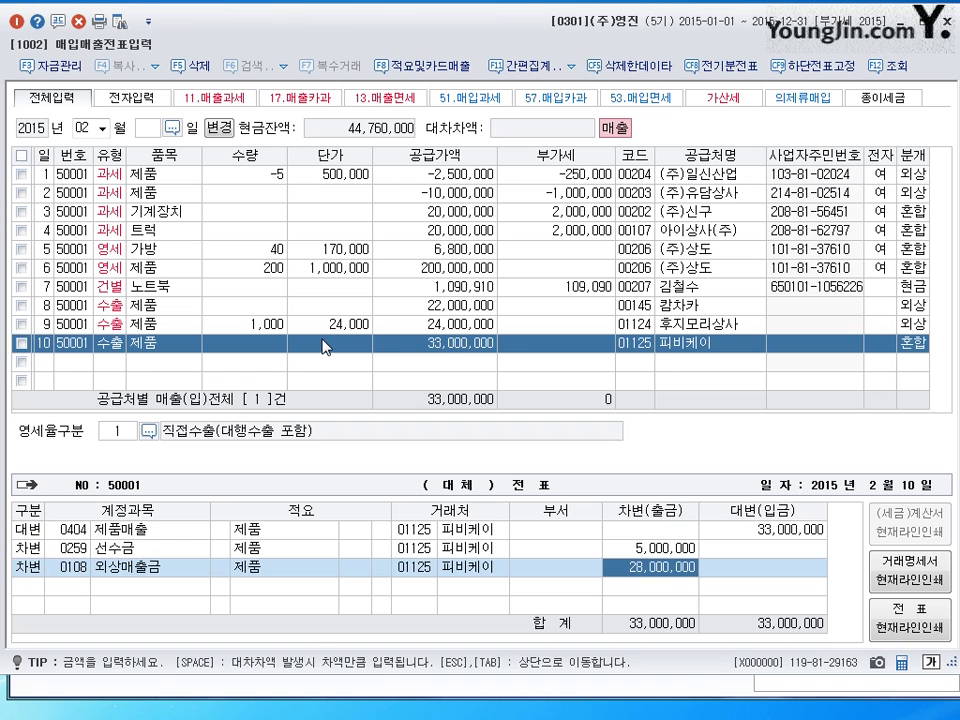
key("Return")
- Change the working month to March (03) and start row 1 on day 1
left_click(78, 127)
type("12")
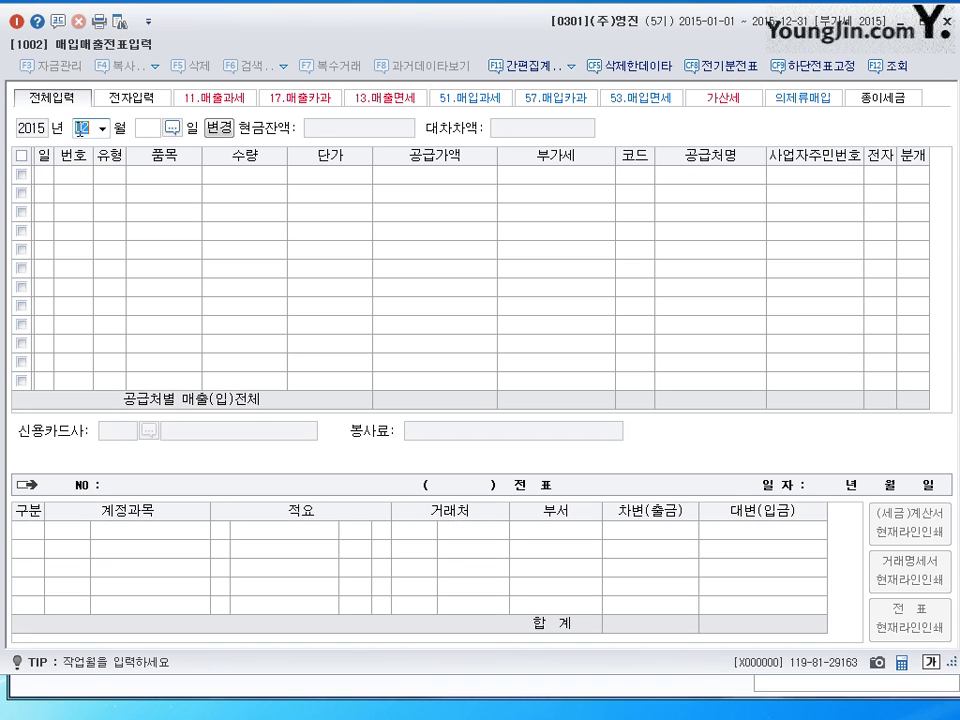
type("03")
key("Return")
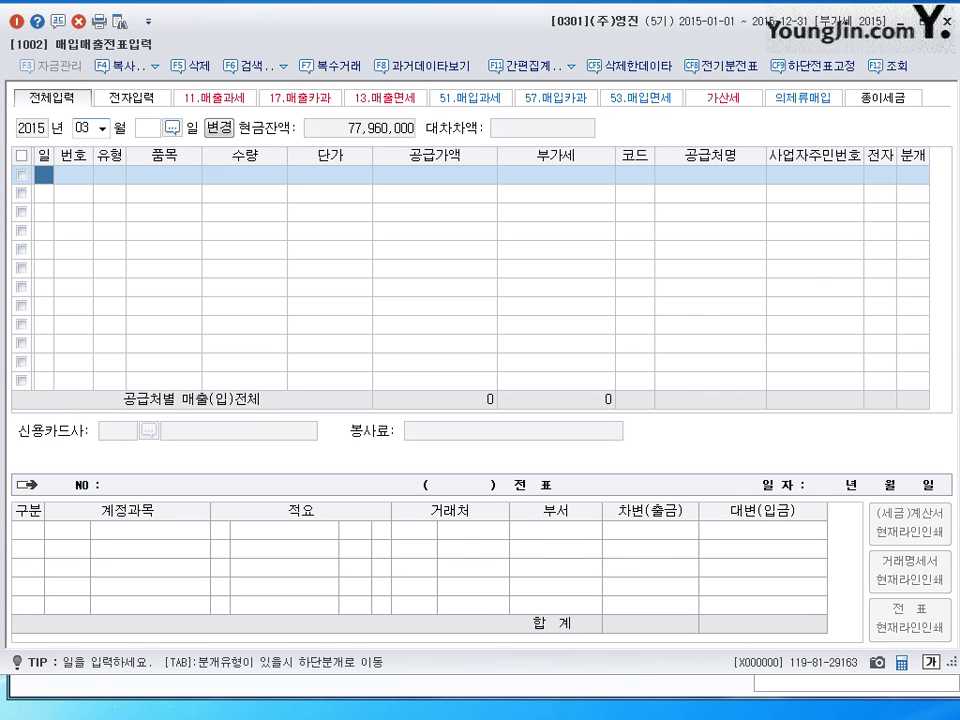
type("1")
key("Return")
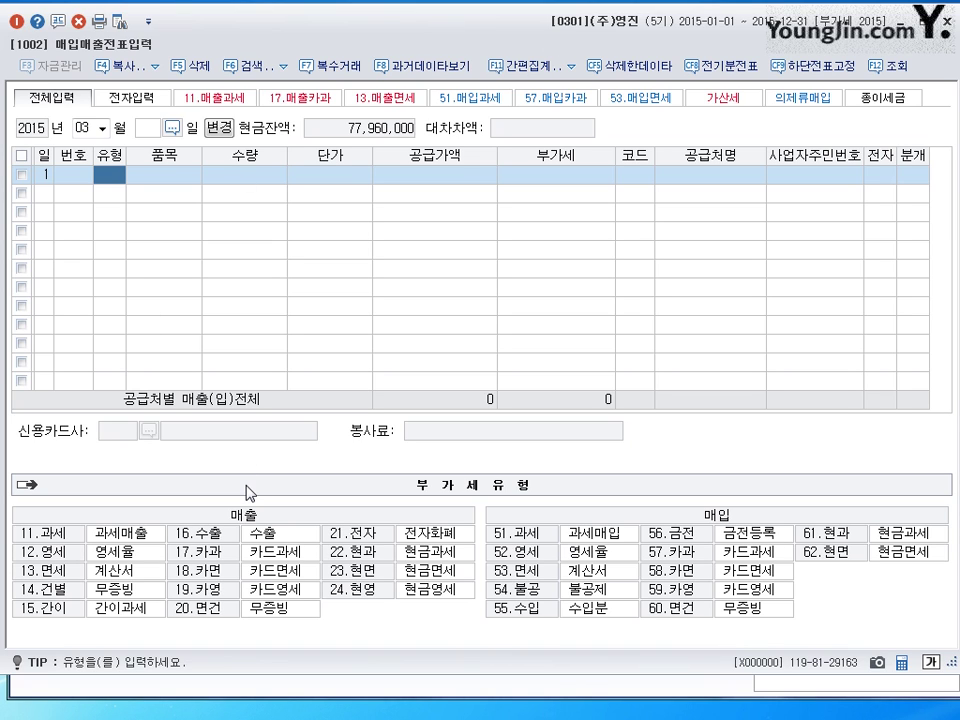
- Enter row 1 as a 17.카과 sale of 제품 totalling 6,600,000 to the individual customer
left_click(193, 555)
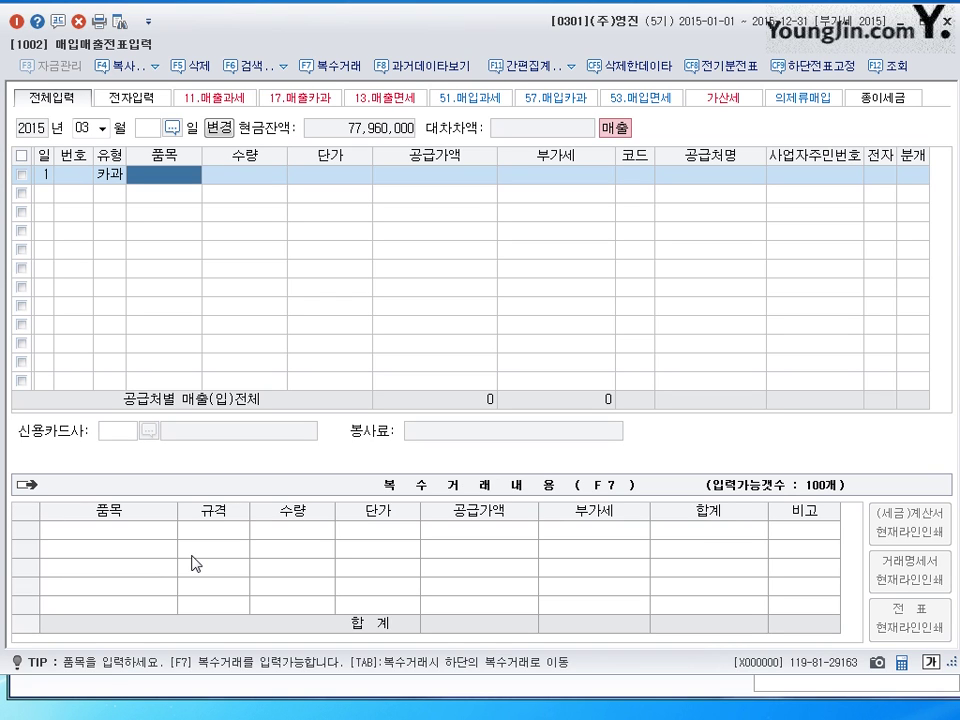
type("제품")
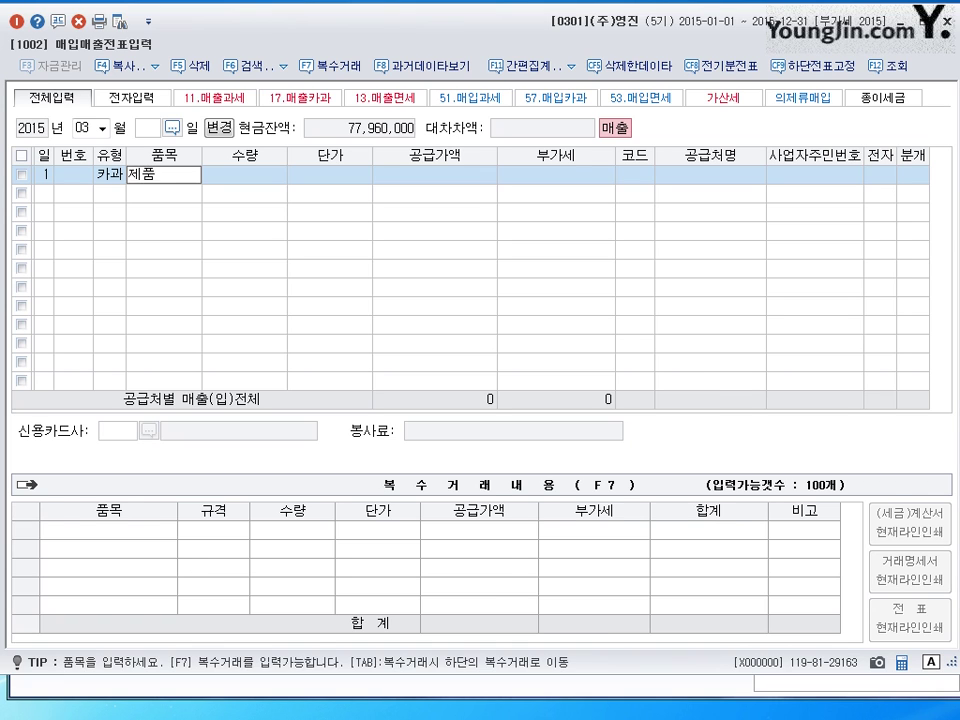
key("Return")
key("Return")
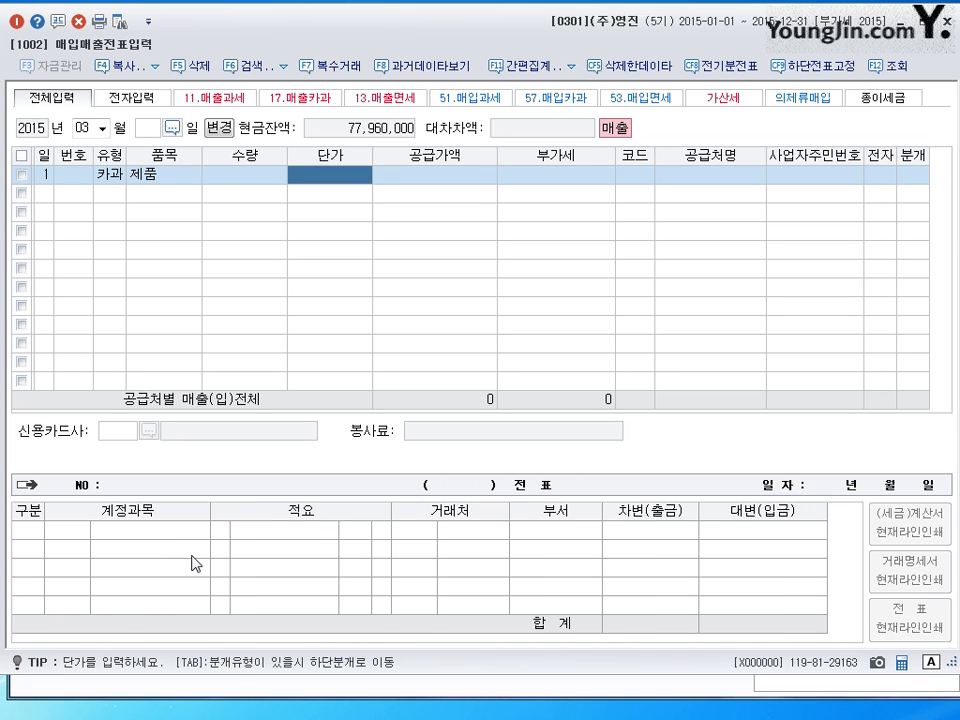
key("Return")
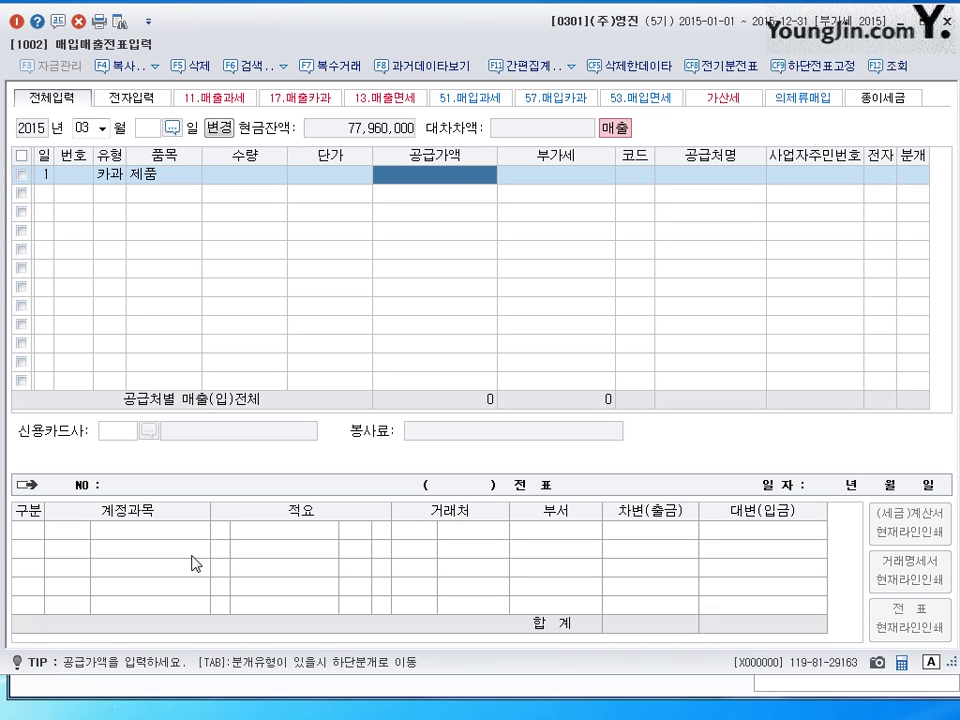
type("6600000")
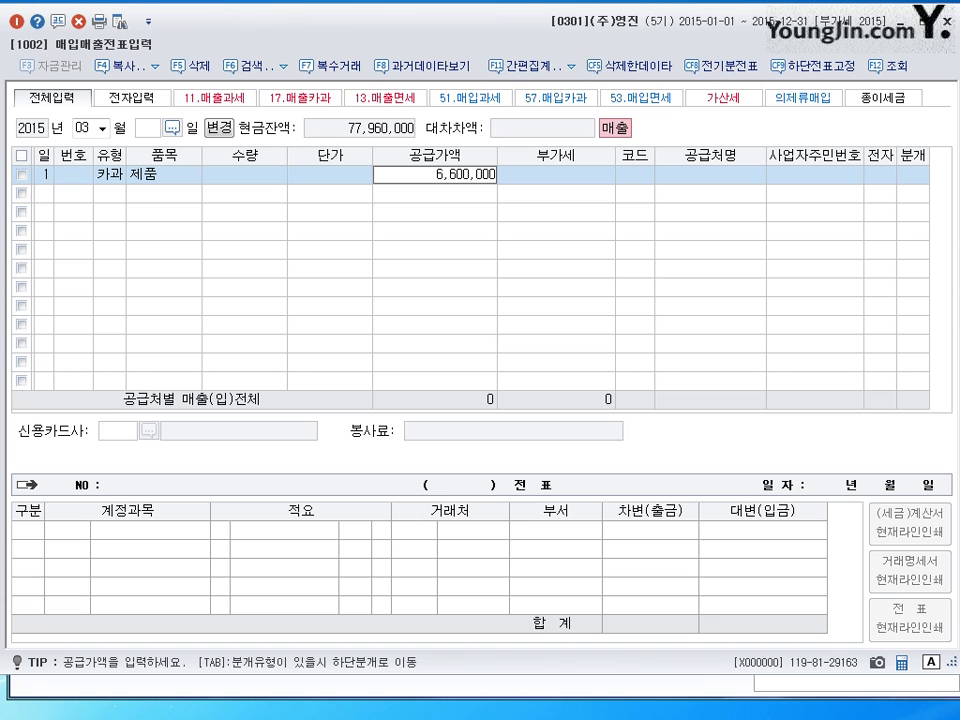
key("Return")
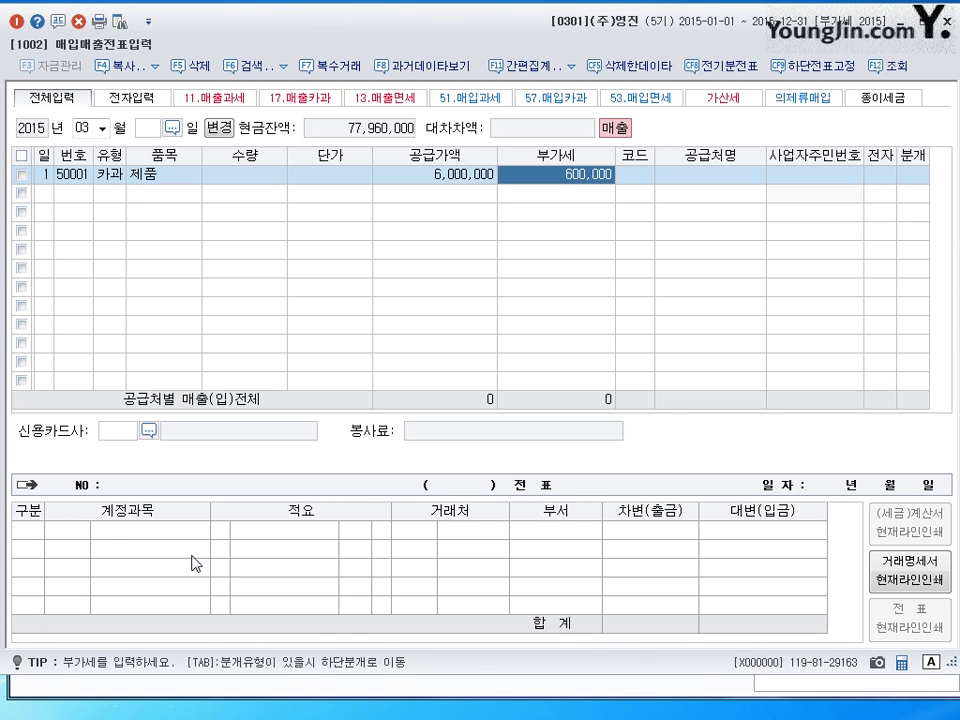
key("Return")
type("바")
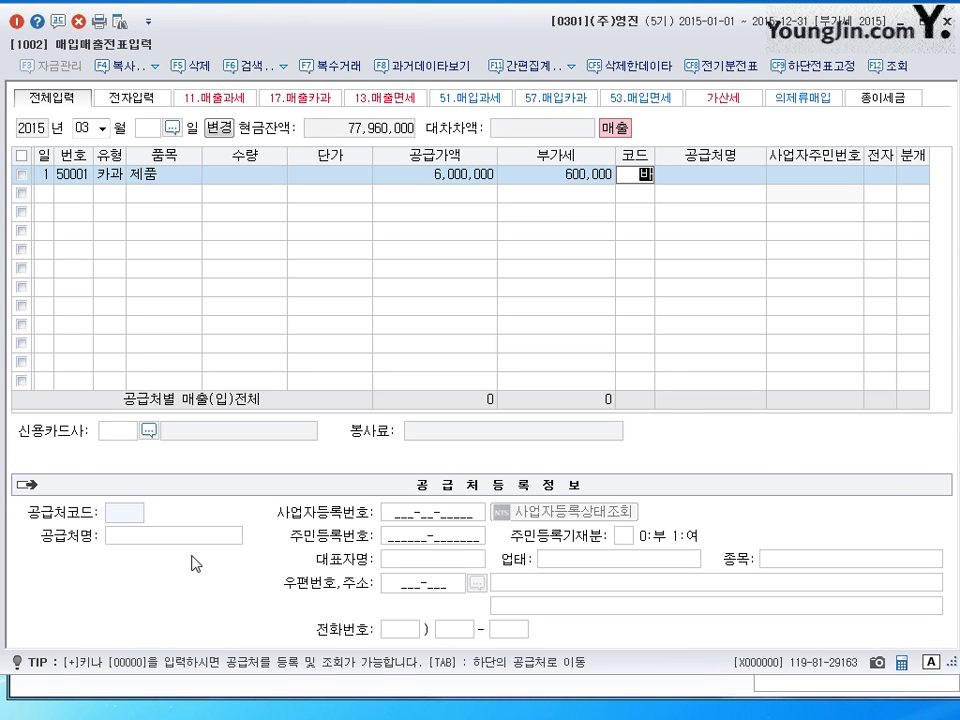
type("ㄱ지")
key("Return")
key("Return")
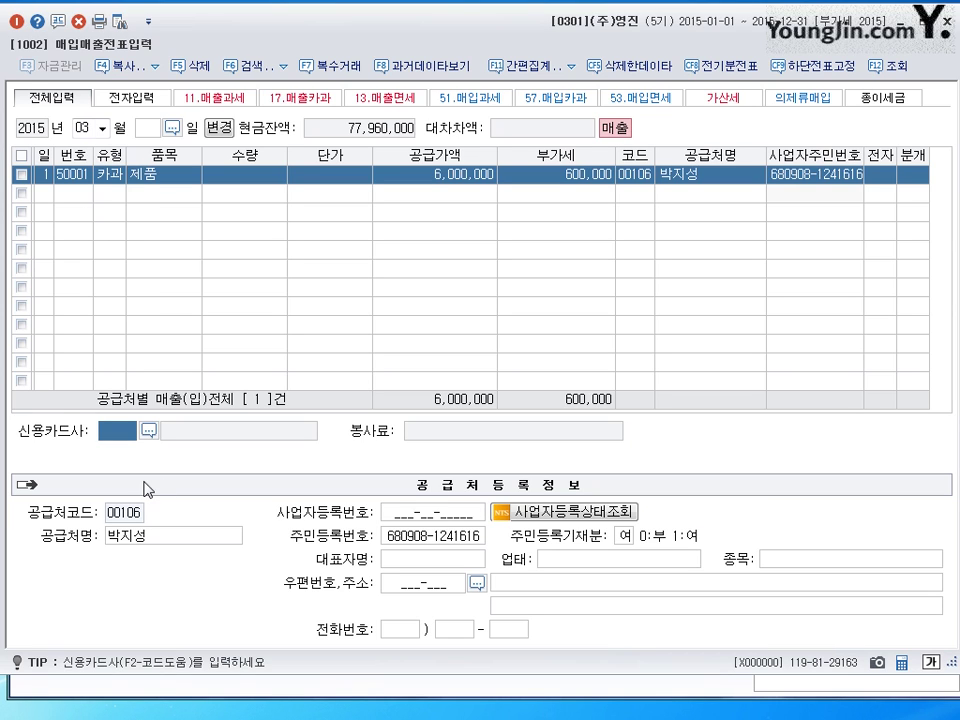
- Set 삼성카드 (99601) as card company and settle on credit (분개 2), debiting 외상매출금 6,600,000
left_click(150, 431)
left_click(308, 270)
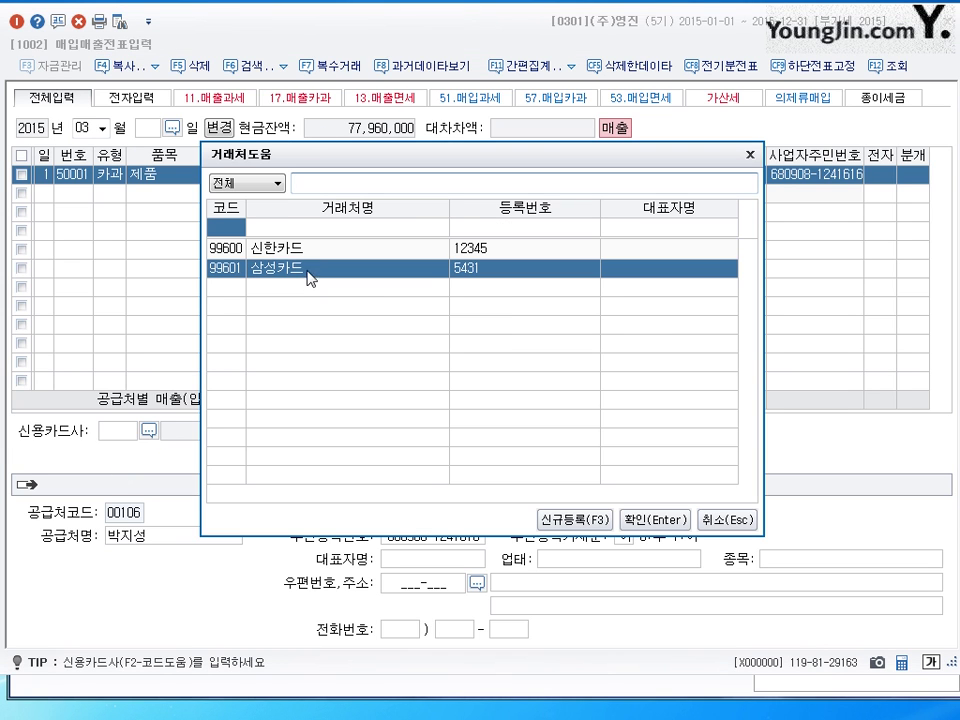
left_click(652, 519)
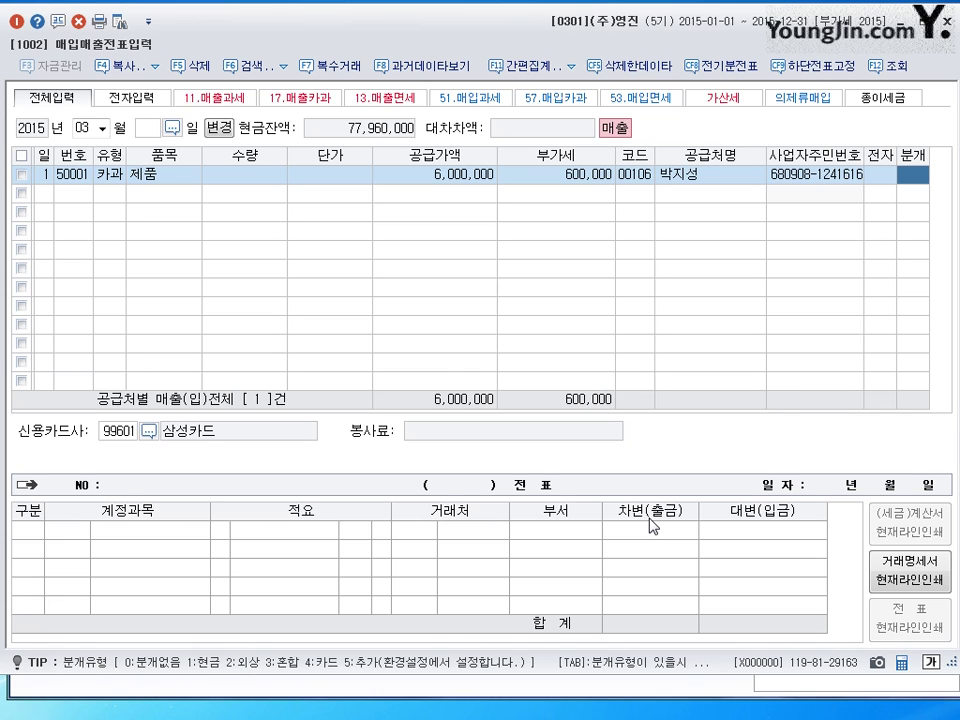
key("2")
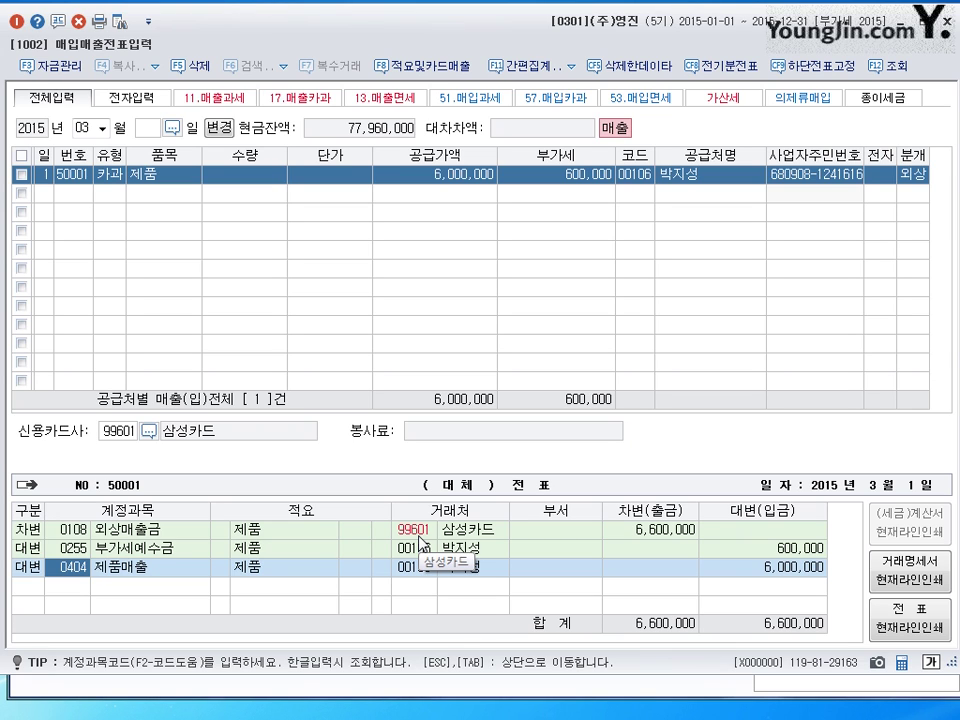
left_click(915, 175)
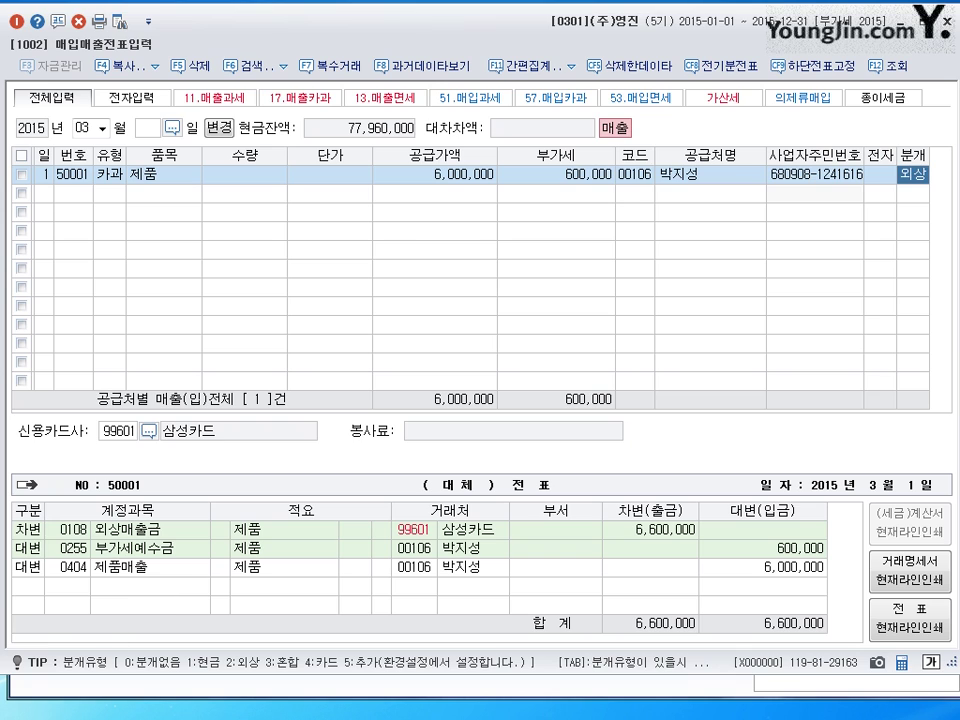
left_click(82, 578)
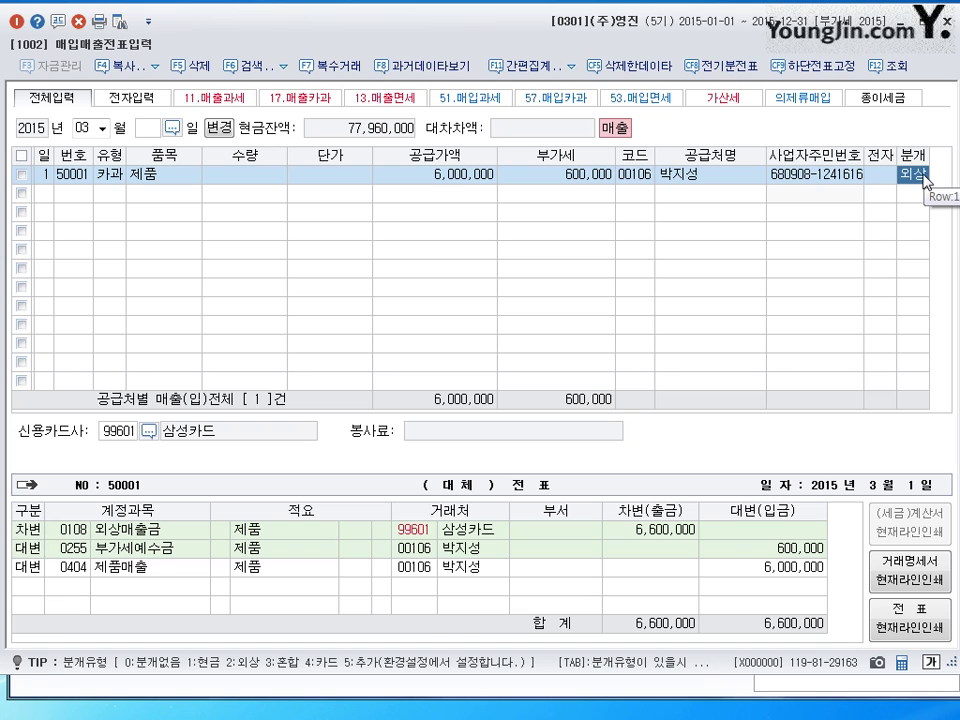
left_click(42, 200)
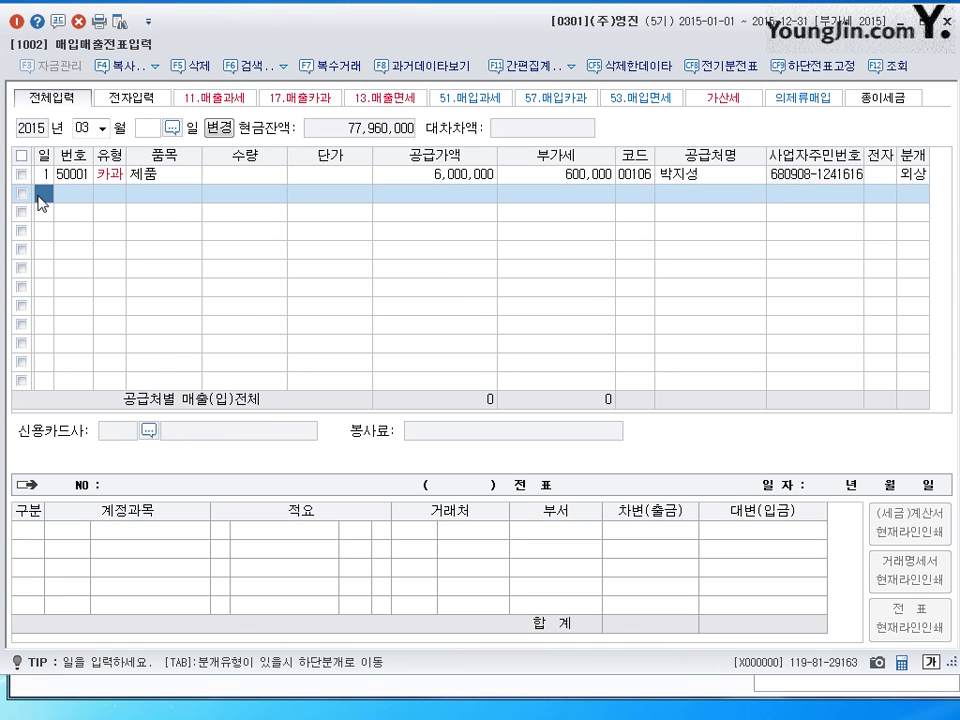
- Enter a day-2 22.현과 sale of 제품 totalling 3,300,000 (3,000,000 supply plus 300,000 VAT)
type("2")
key("Return")
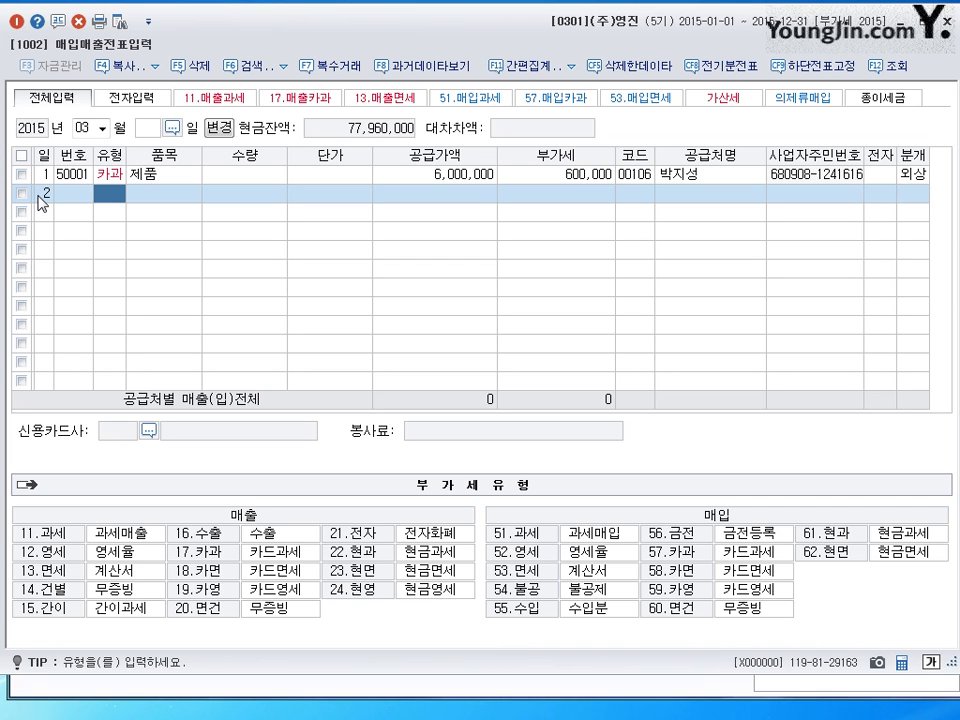
left_click(362, 553)
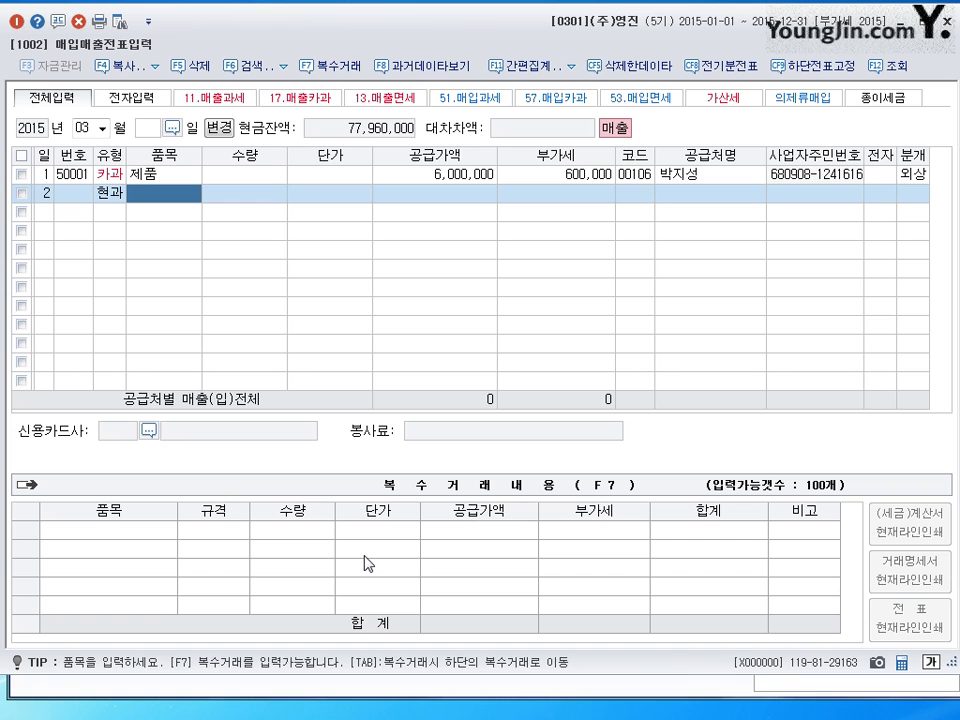
type("제품")
key("Return")
key("Return")
key("Return")
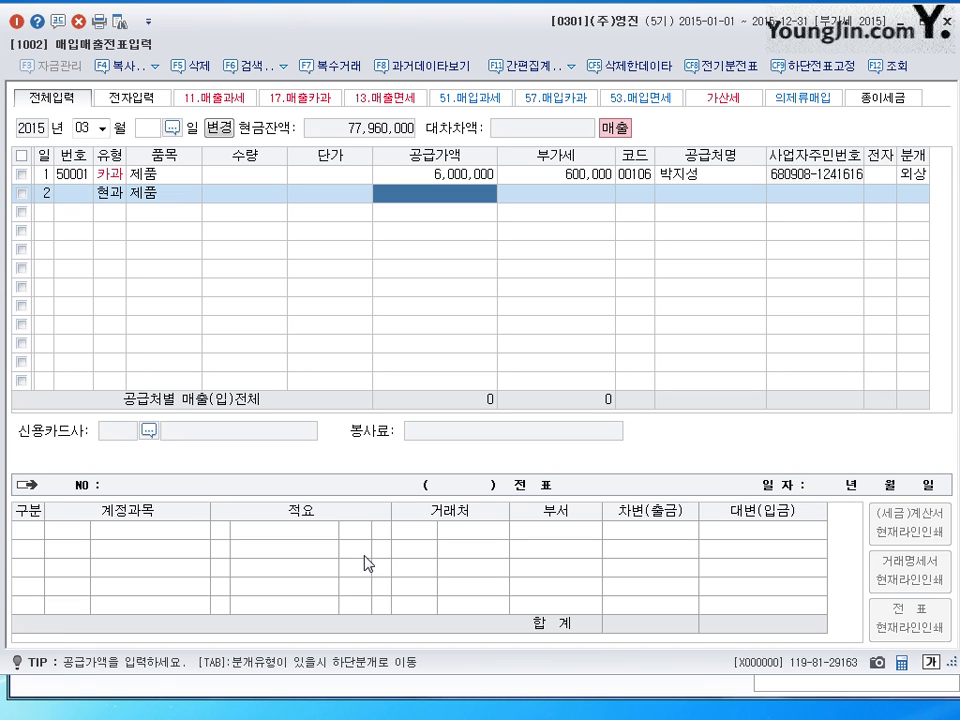
type("3300000")
key("Return")
key("Return")
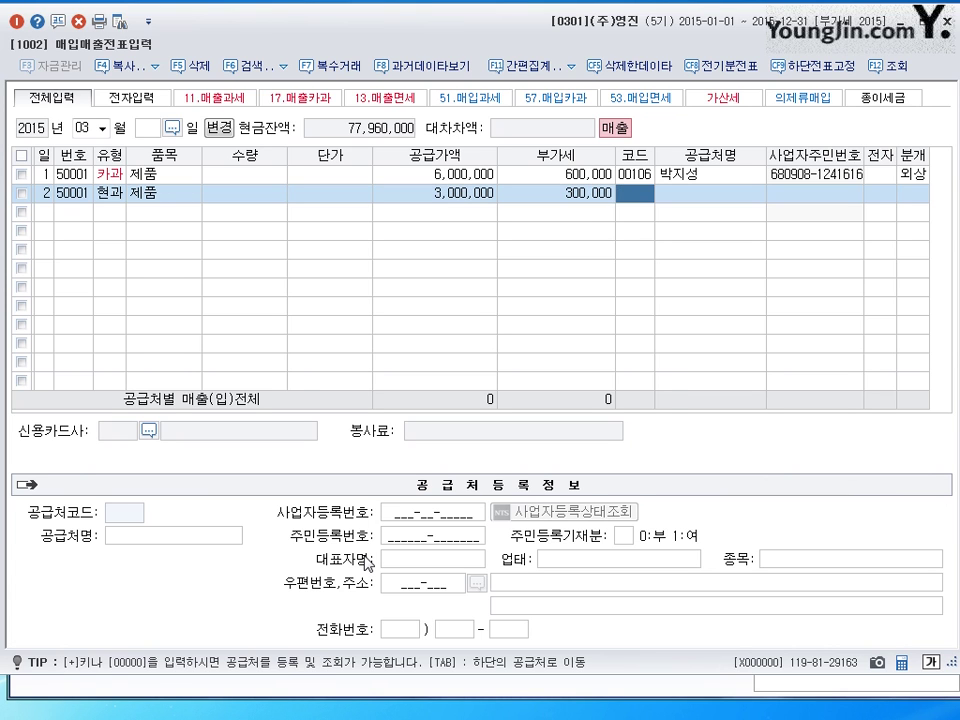
- Assign the individual customer found by name, set 분개 to 1 (현금), and save row 2
type("김")
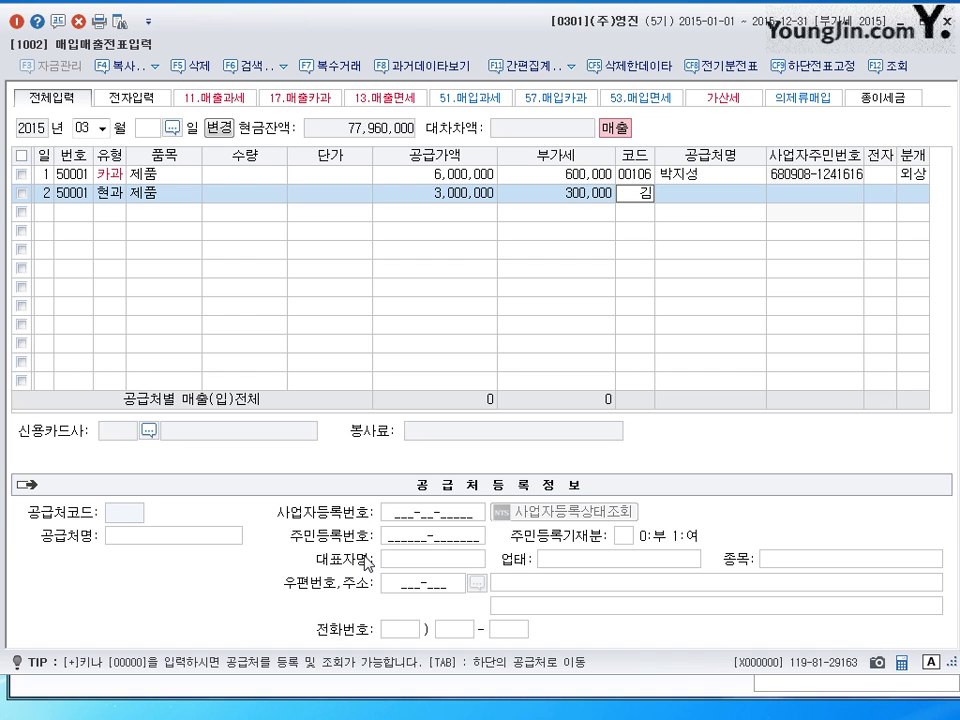
type("철")
key("Return")
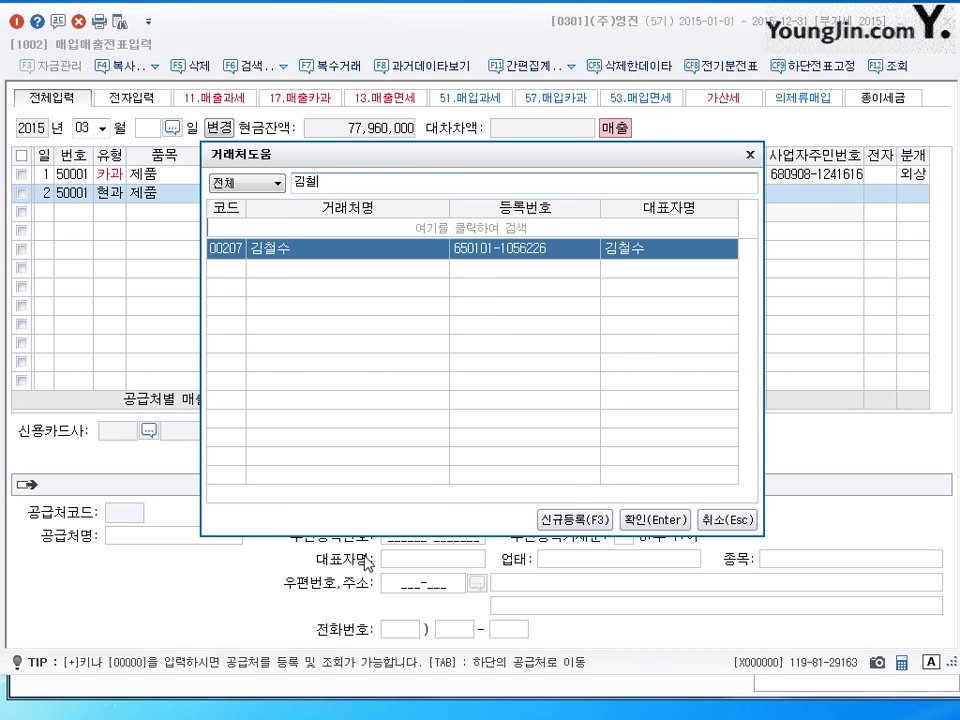
key("Return")
key("Return")
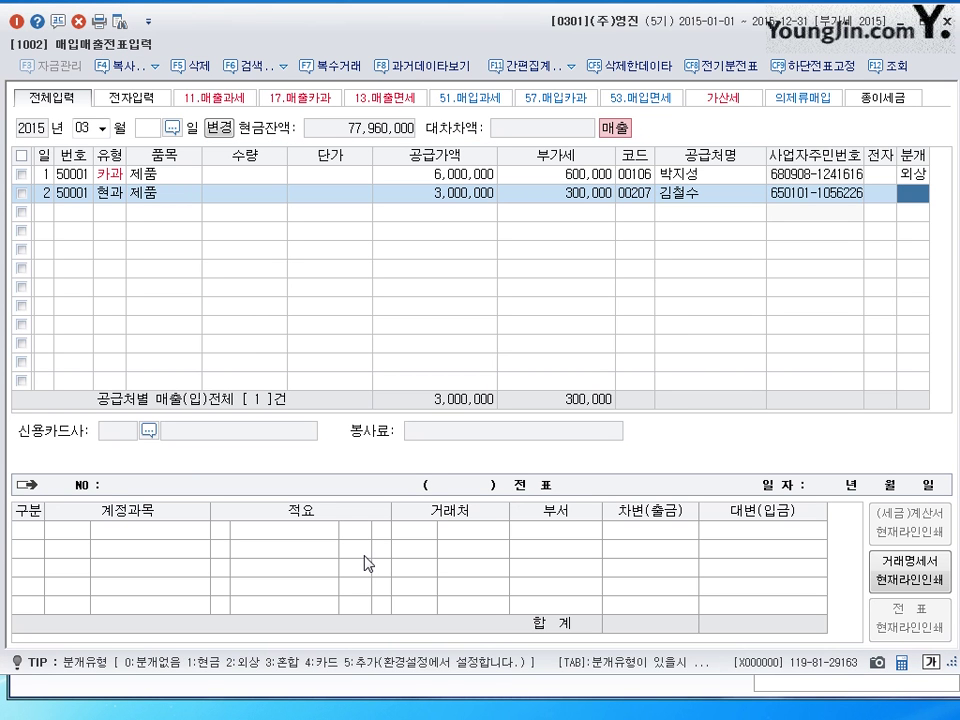
key("1")
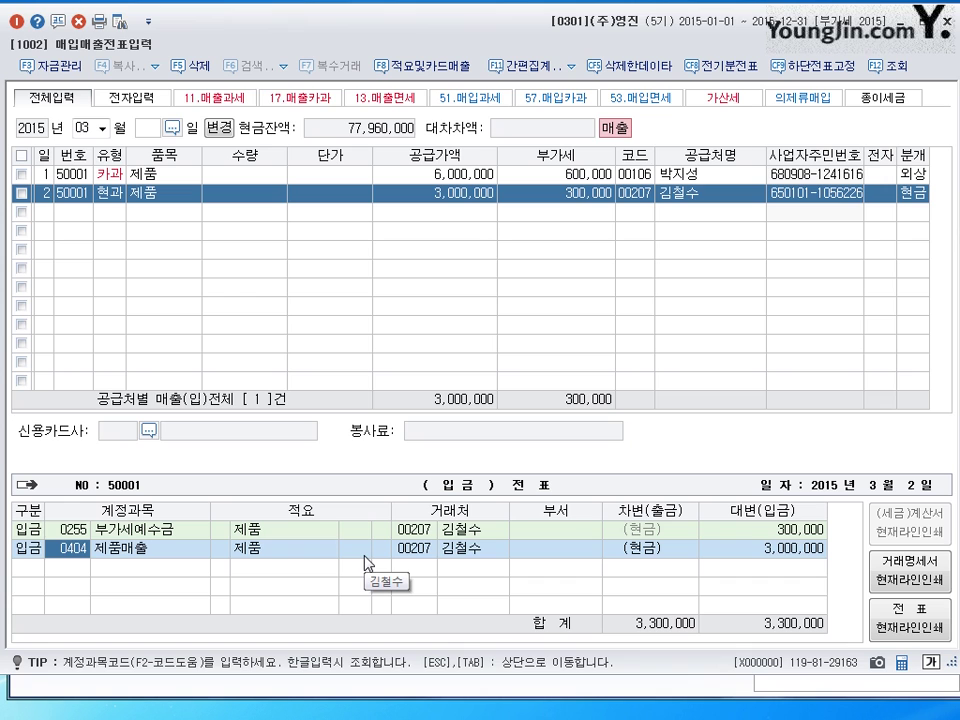
key("Return")
key("Return")
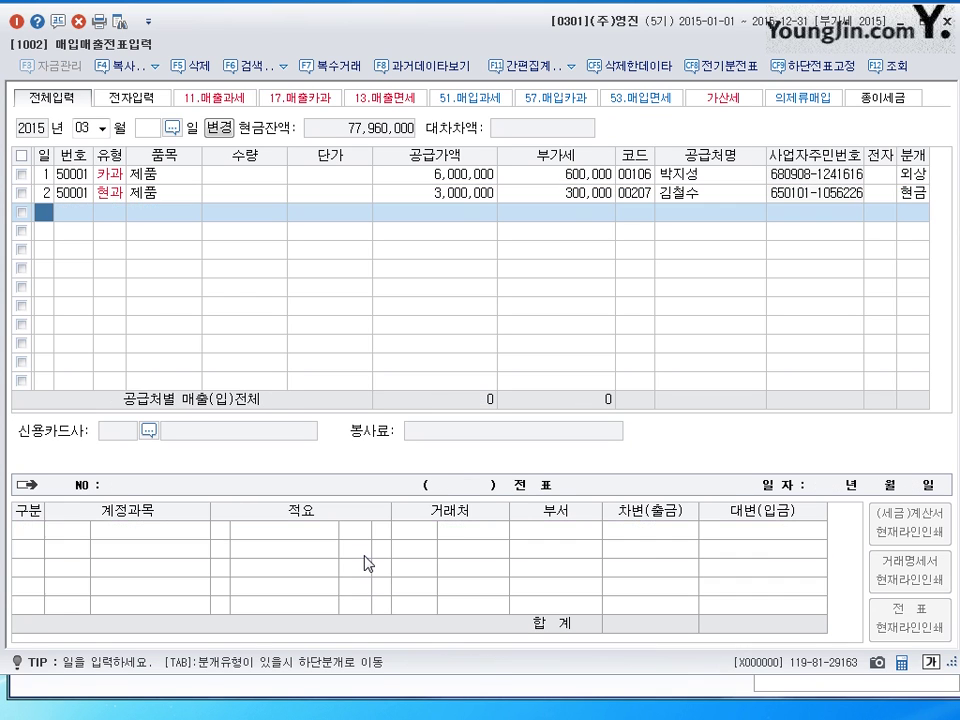
key("Up")
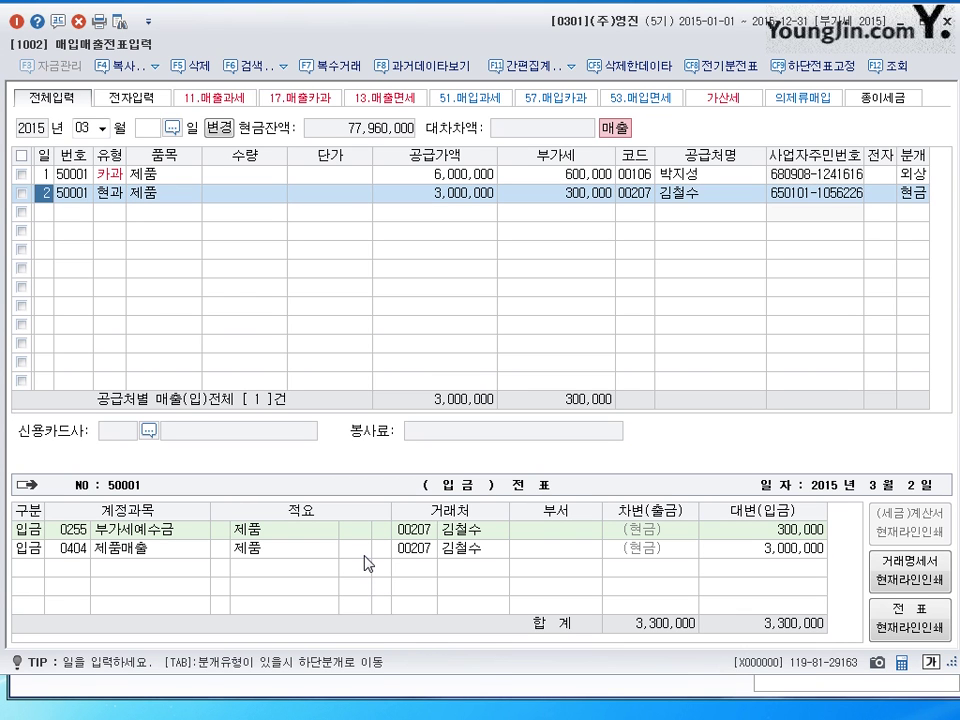
left_click(110, 194)
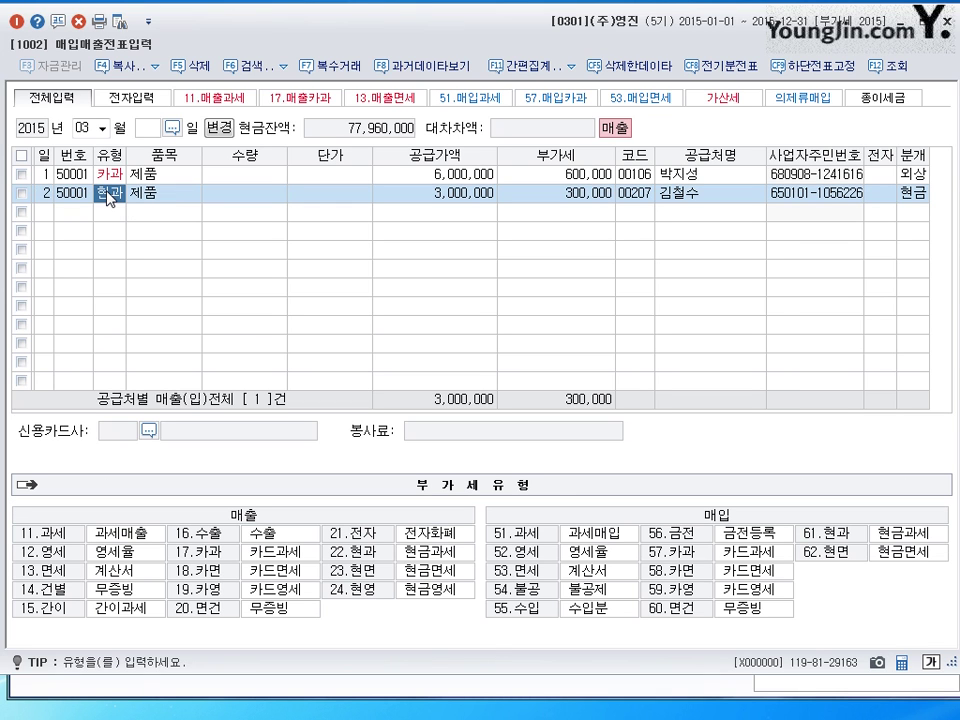